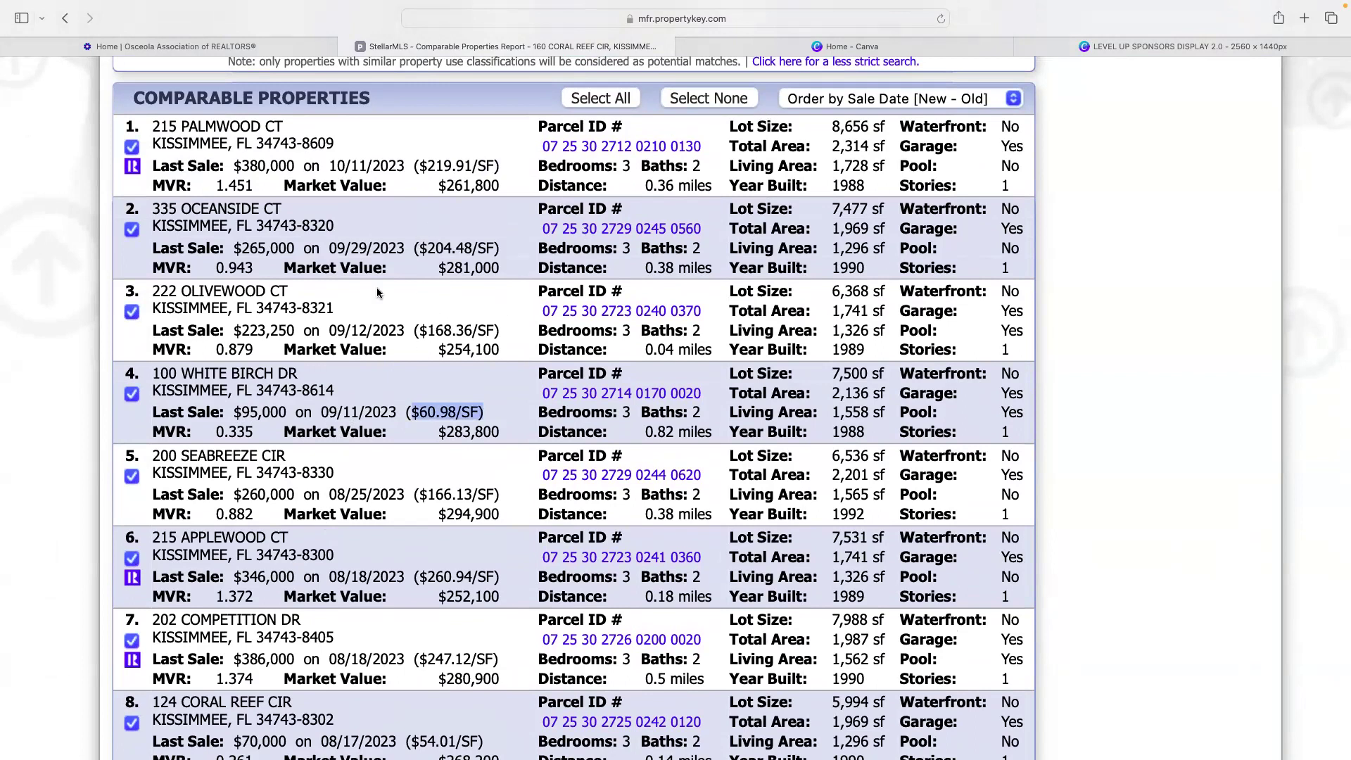
- Uncheck the $95,000 and $70,000 comparable sales, leaving six comparables selected
left_click(131, 394)
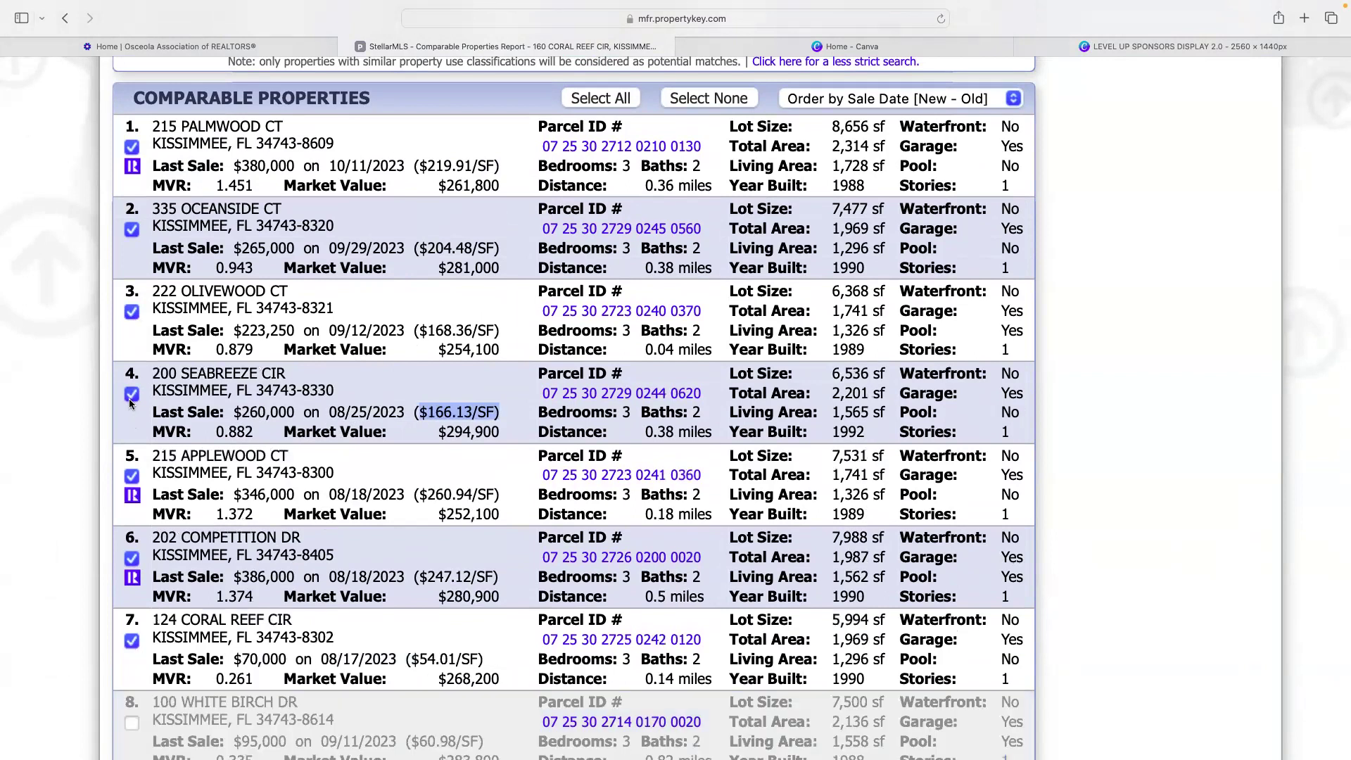
scroll(320, 391, "down", 1)
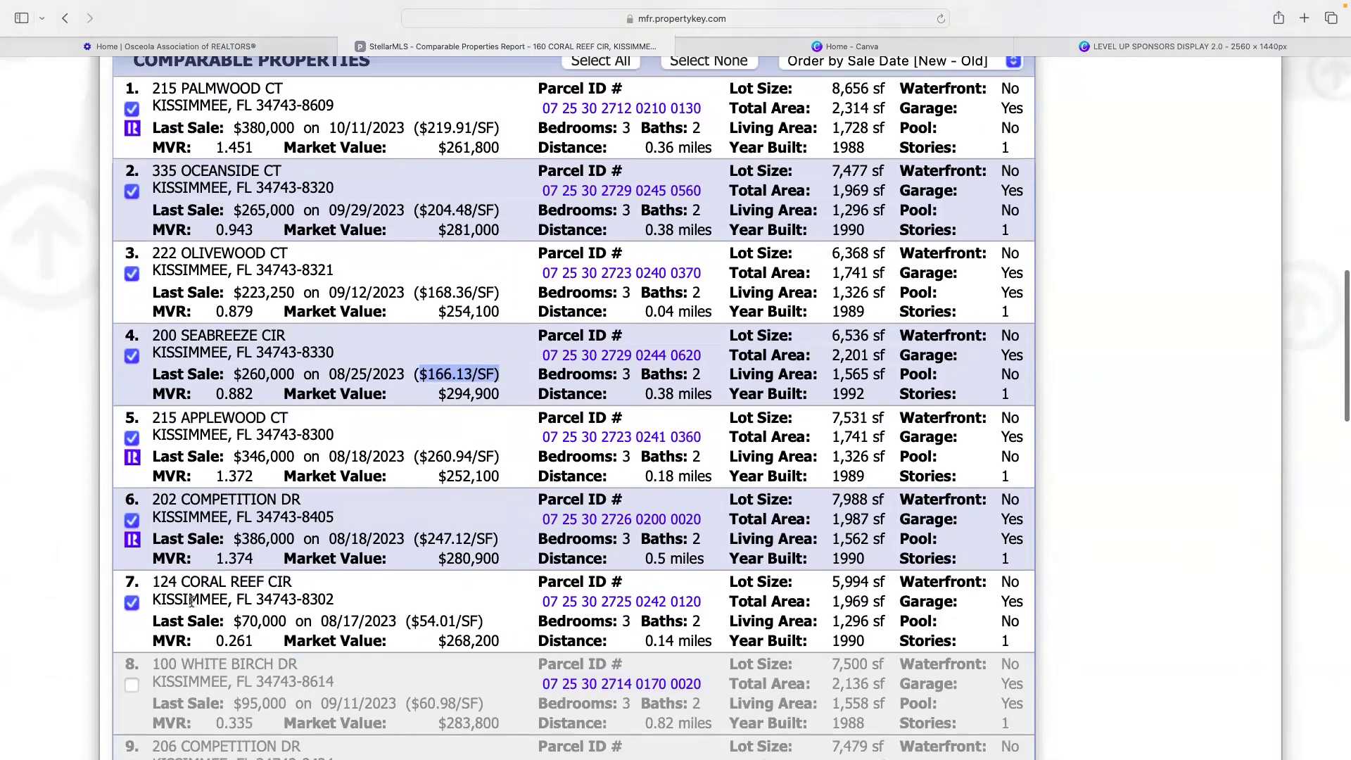
left_click(132, 603)
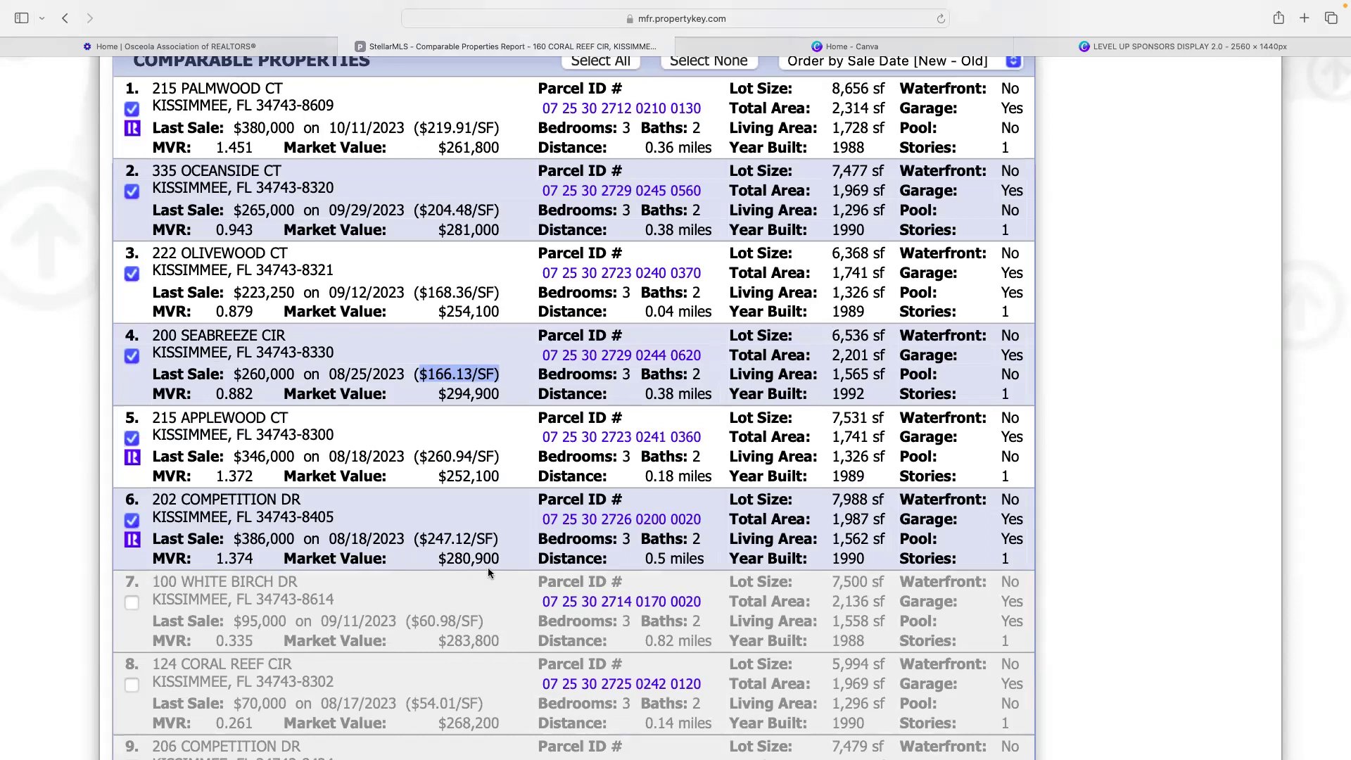
scroll(477, 343, "up", 3)
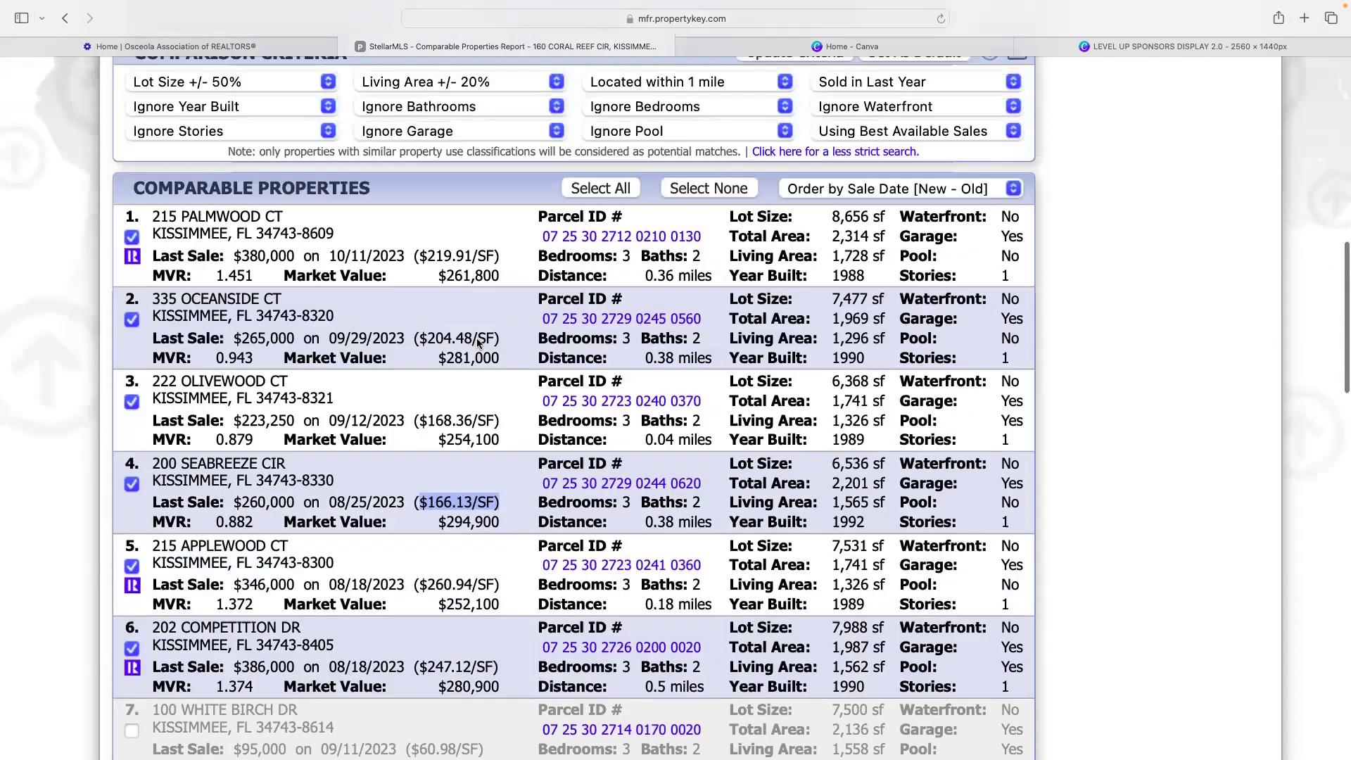
scroll(477, 342, "up", 6)
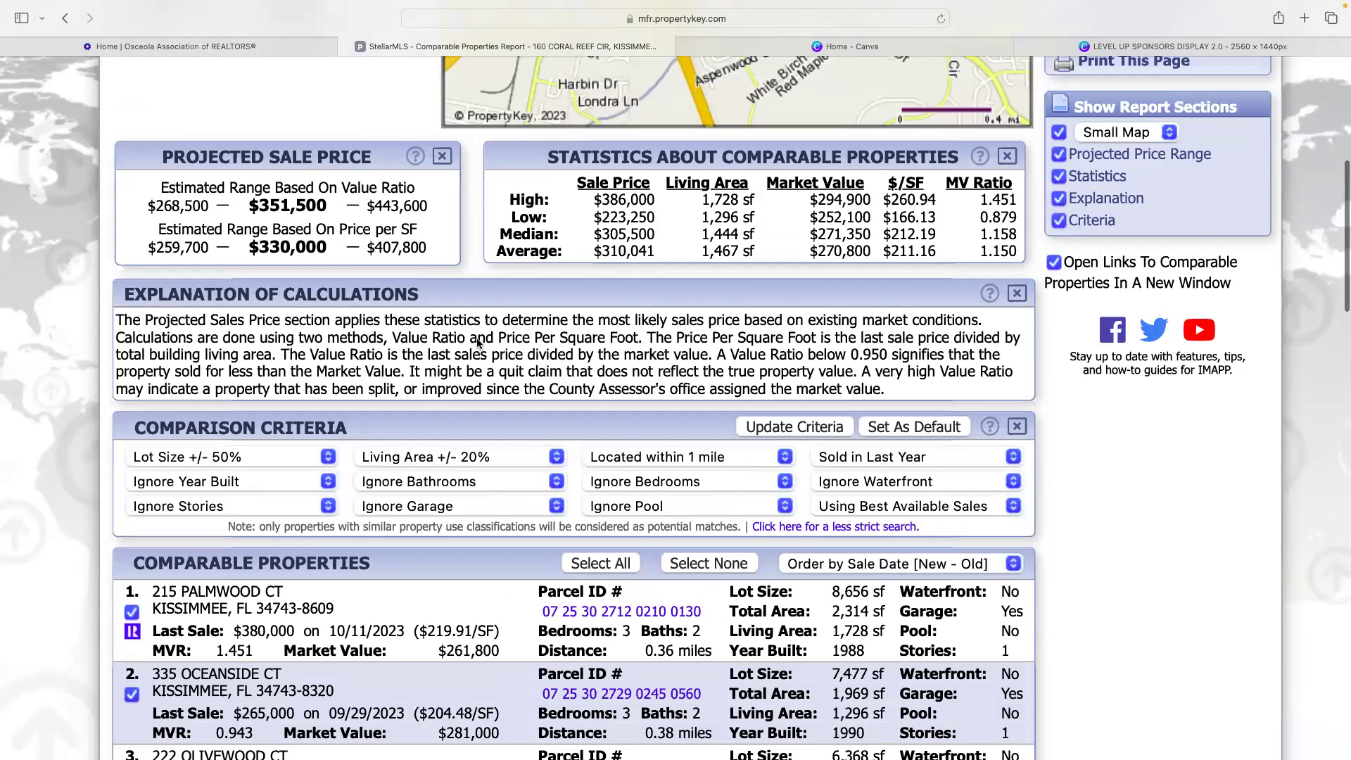
scroll(478, 344, "up", 1)
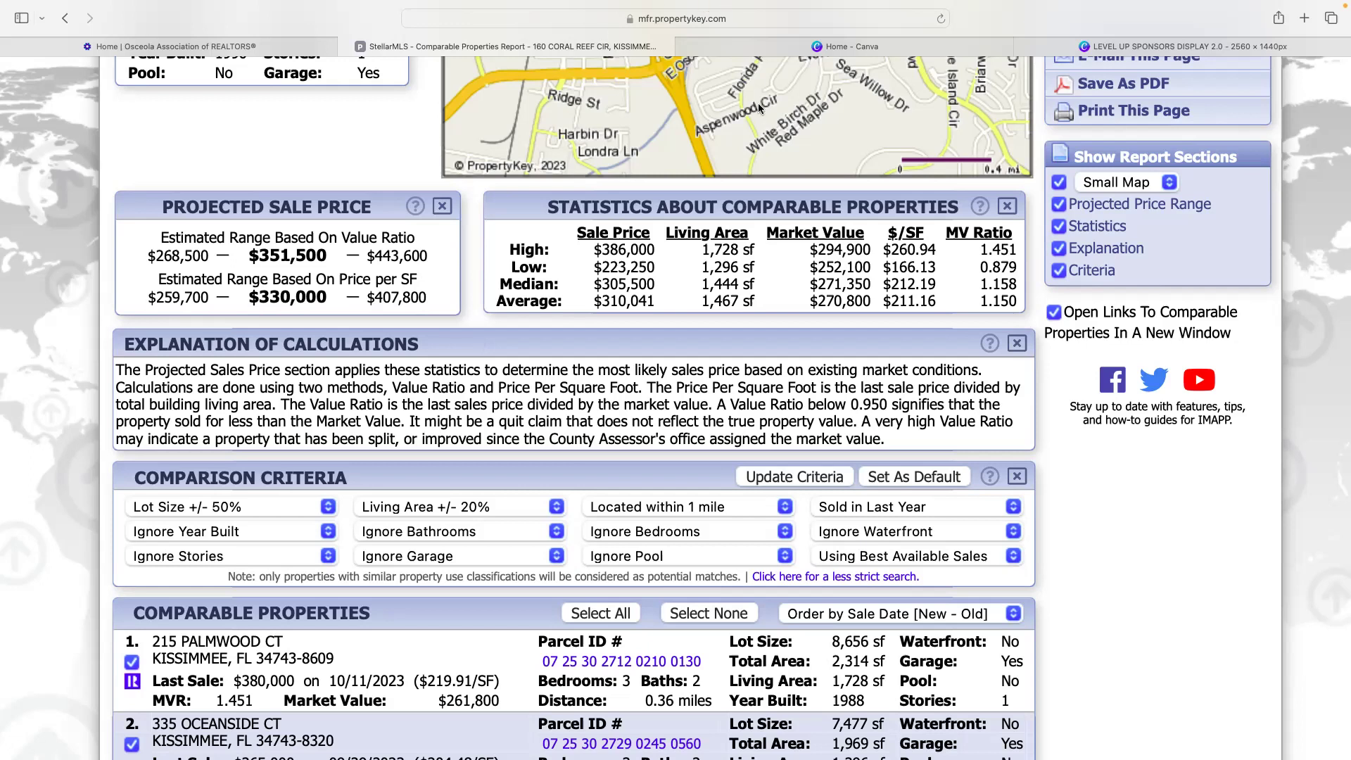
scroll(758, 103, "up", 10)
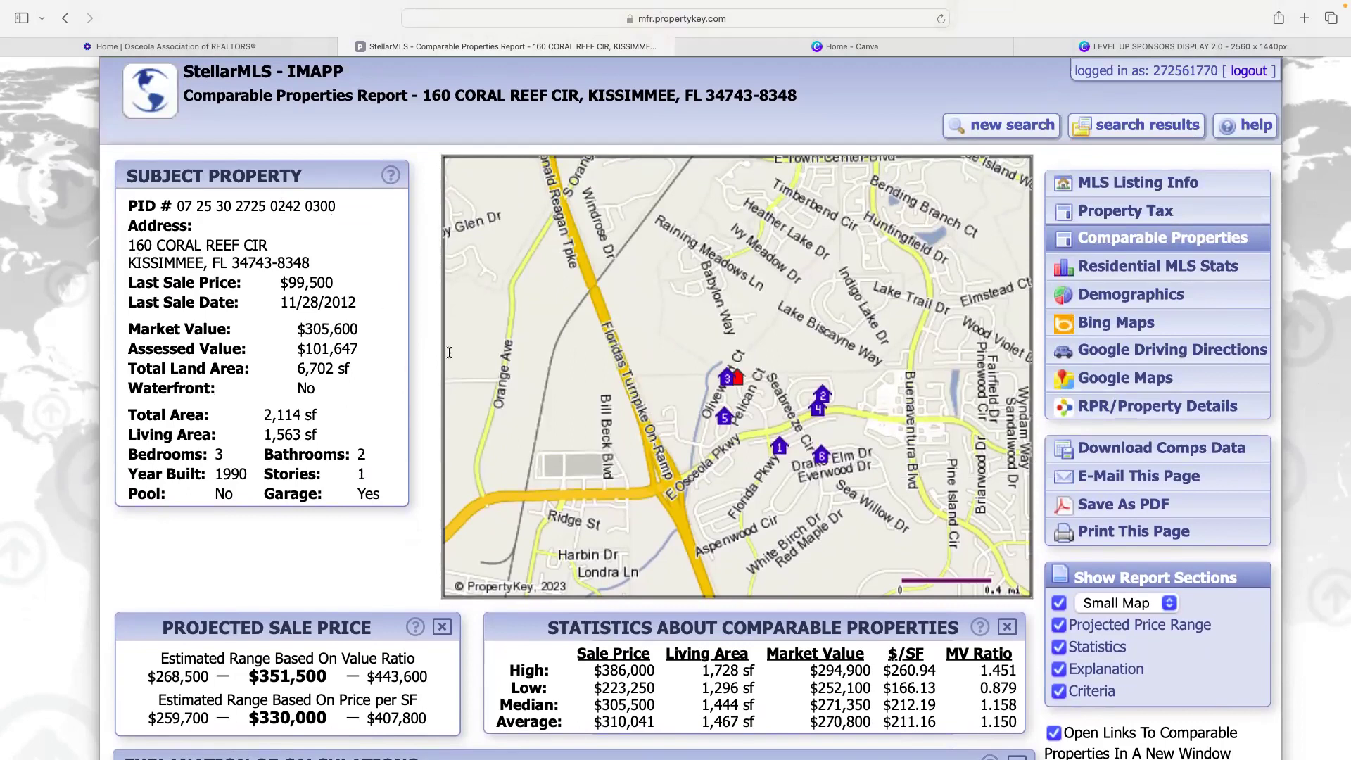
scroll(443, 349, "down", 3)
scroll(449, 351, "down", 3)
scroll(449, 352, "up", 2)
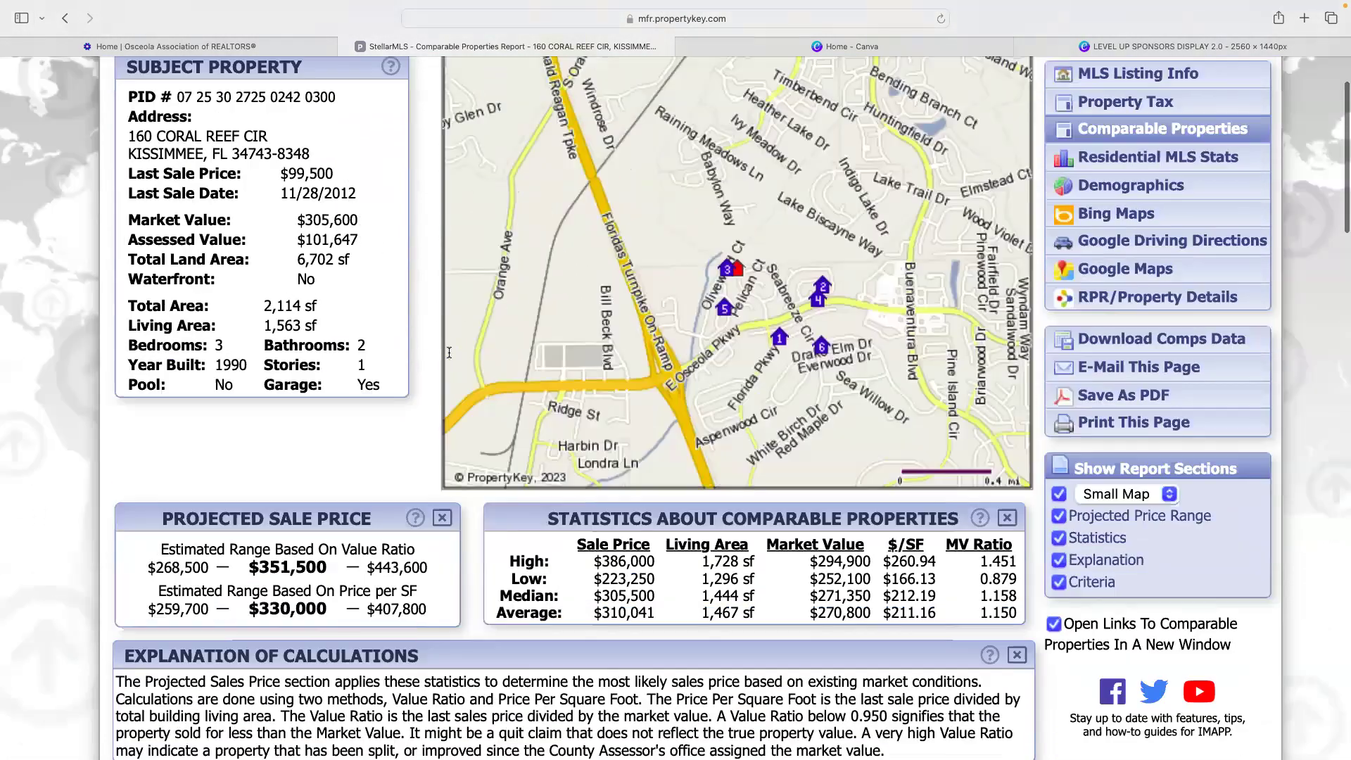
scroll(449, 352, "down", 3)
scroll(449, 351, "down", 15)
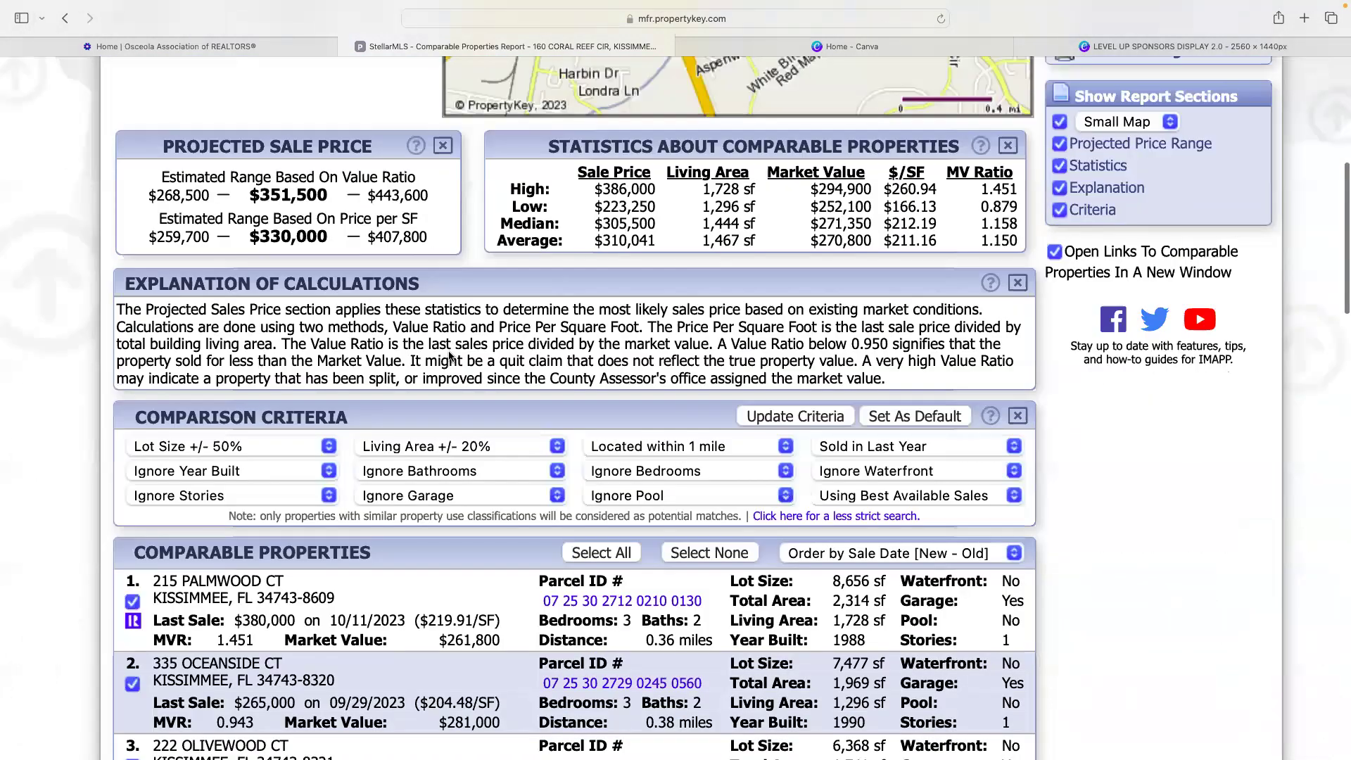
scroll(449, 350, "down", 3)
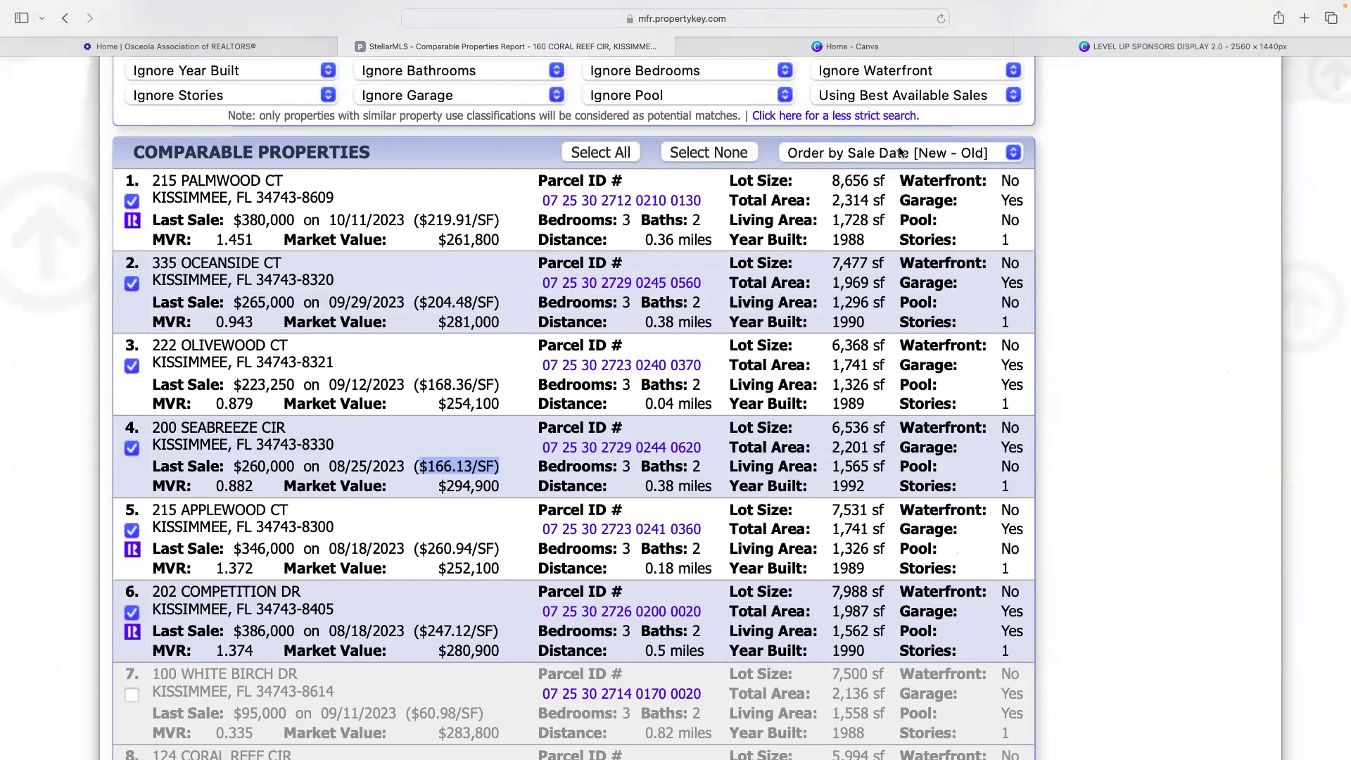
scroll(529, 150, "up", 15)
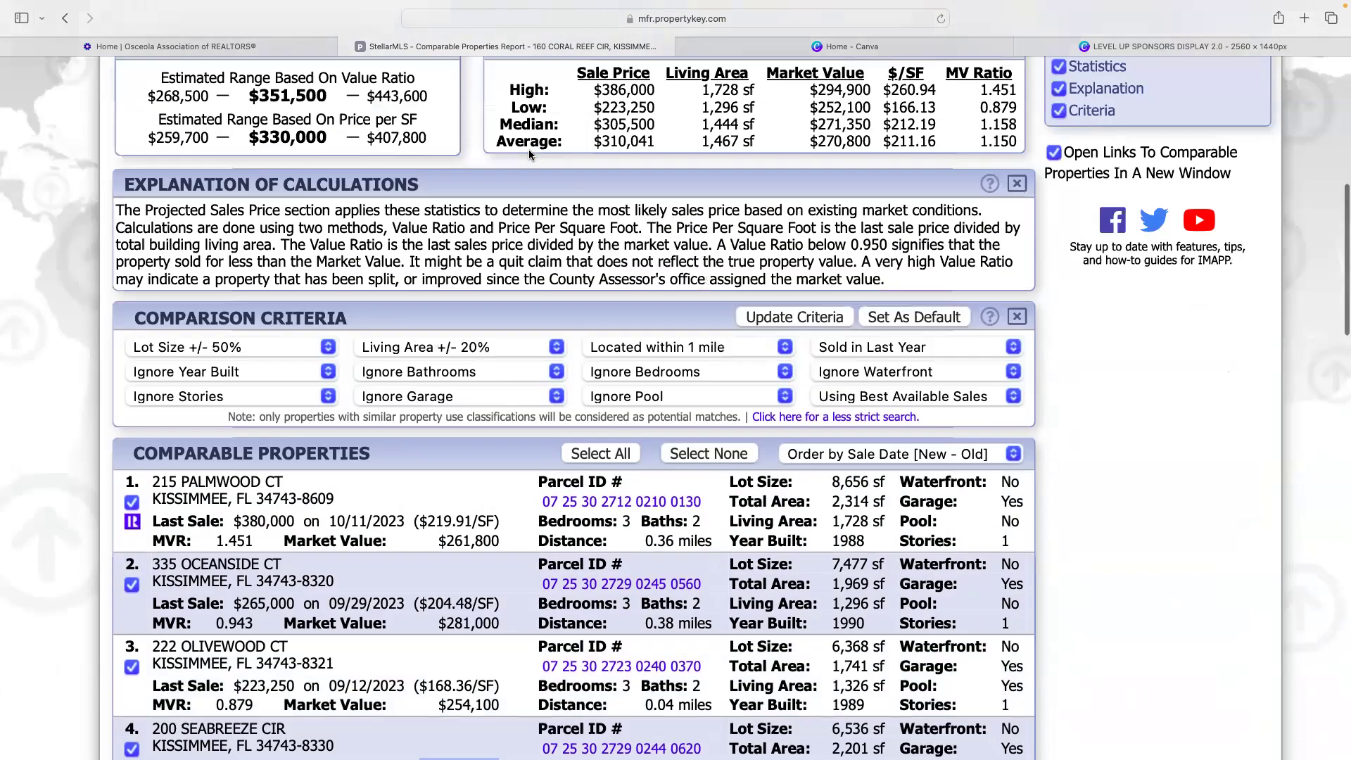
scroll(530, 150, "up", 2)
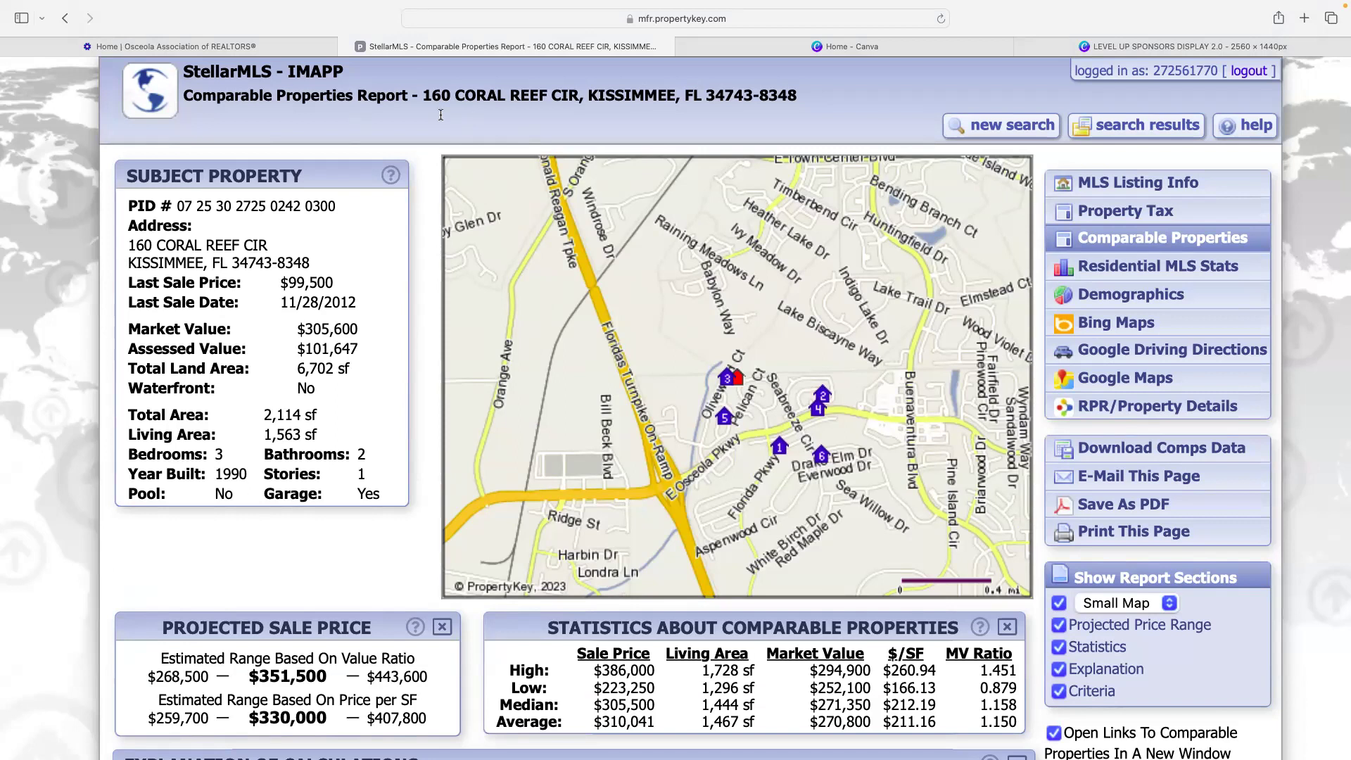
scroll(441, 115, "down", 10)
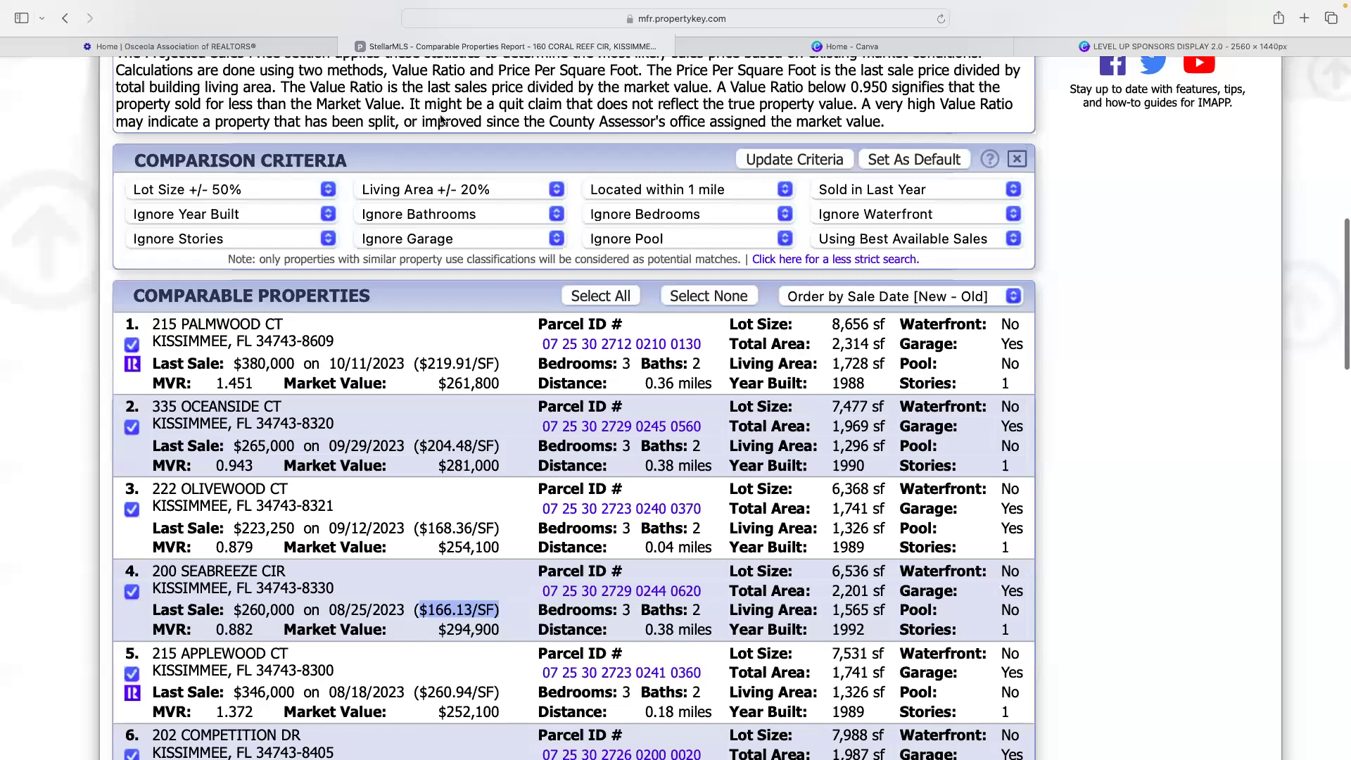
scroll(918, 116, "down", 3)
left_click_drag(833, 151, 871, 156)
left_click(878, 136)
triple_click(878, 137)
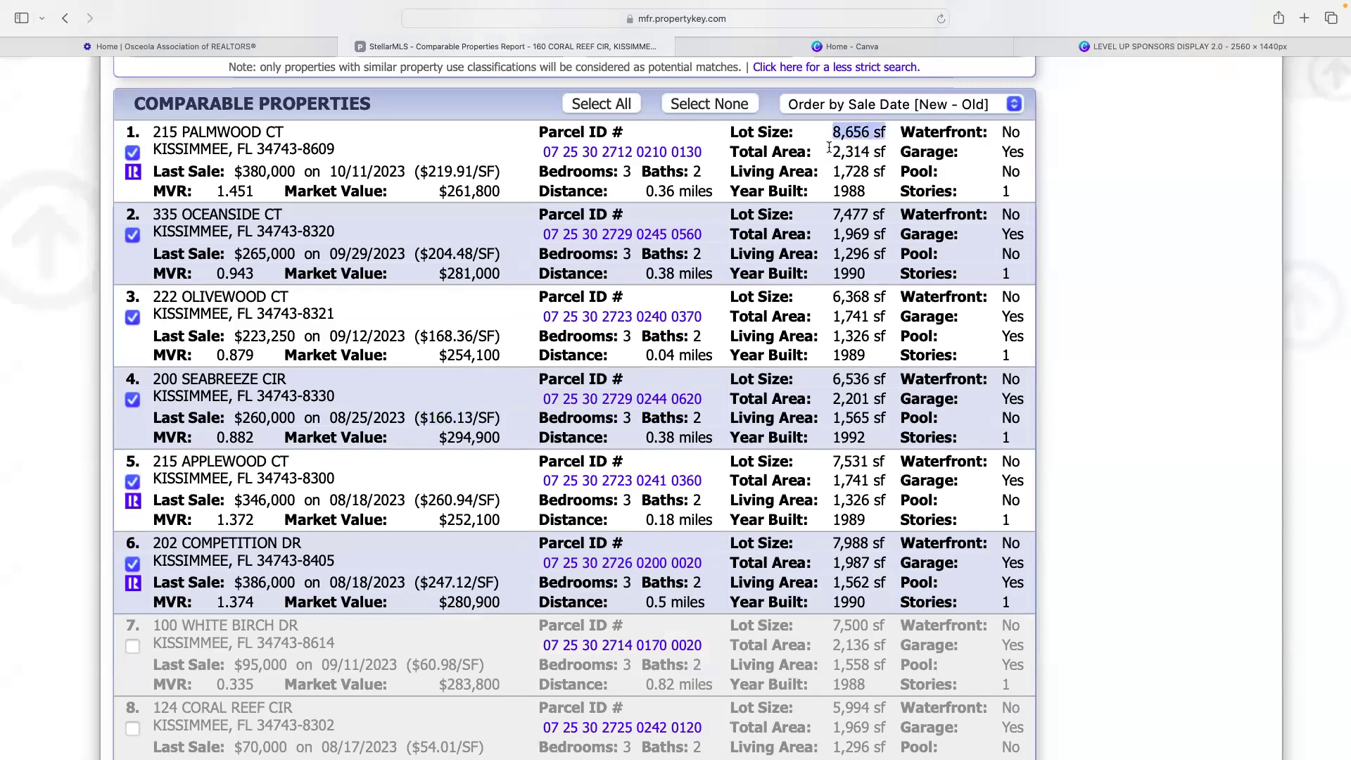
left_click_drag(833, 152, 870, 158)
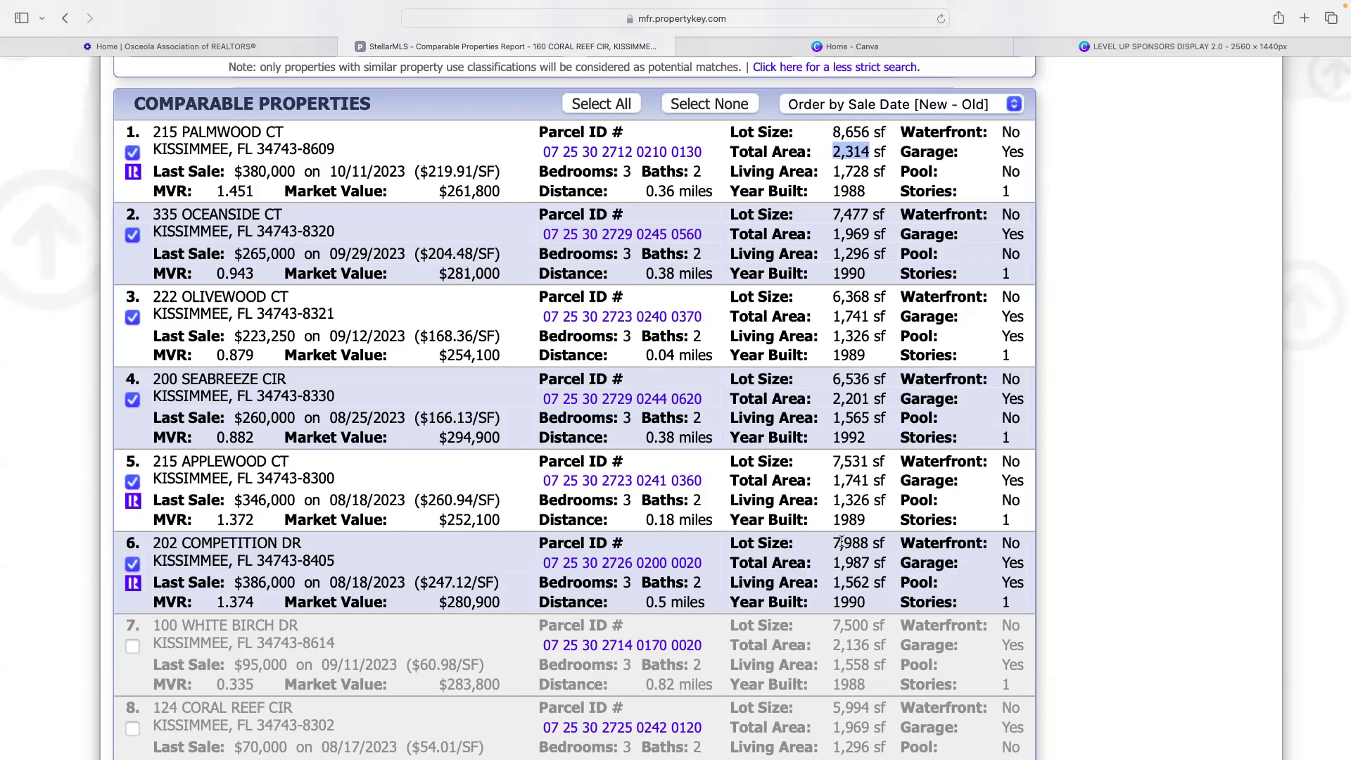
scroll(647, 552, "up", 6)
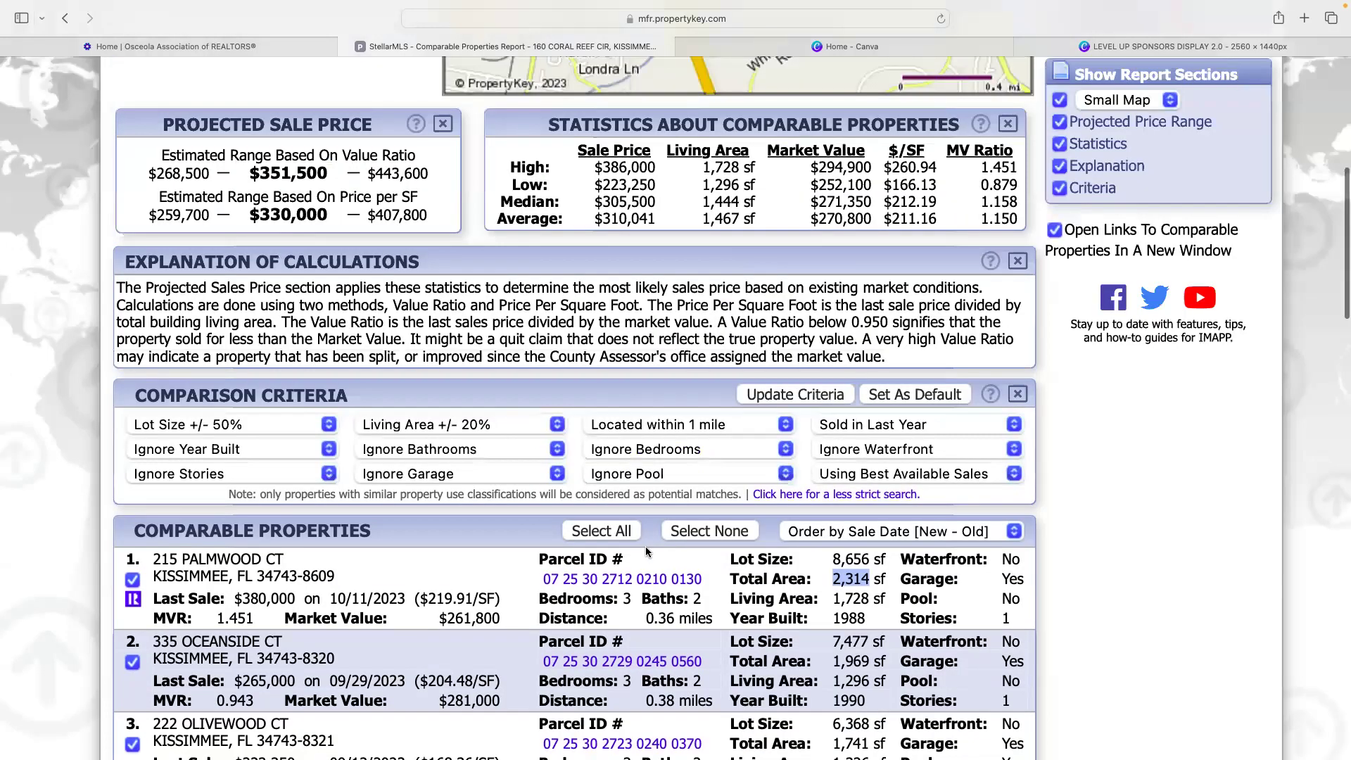
scroll(647, 553, "up", 1)
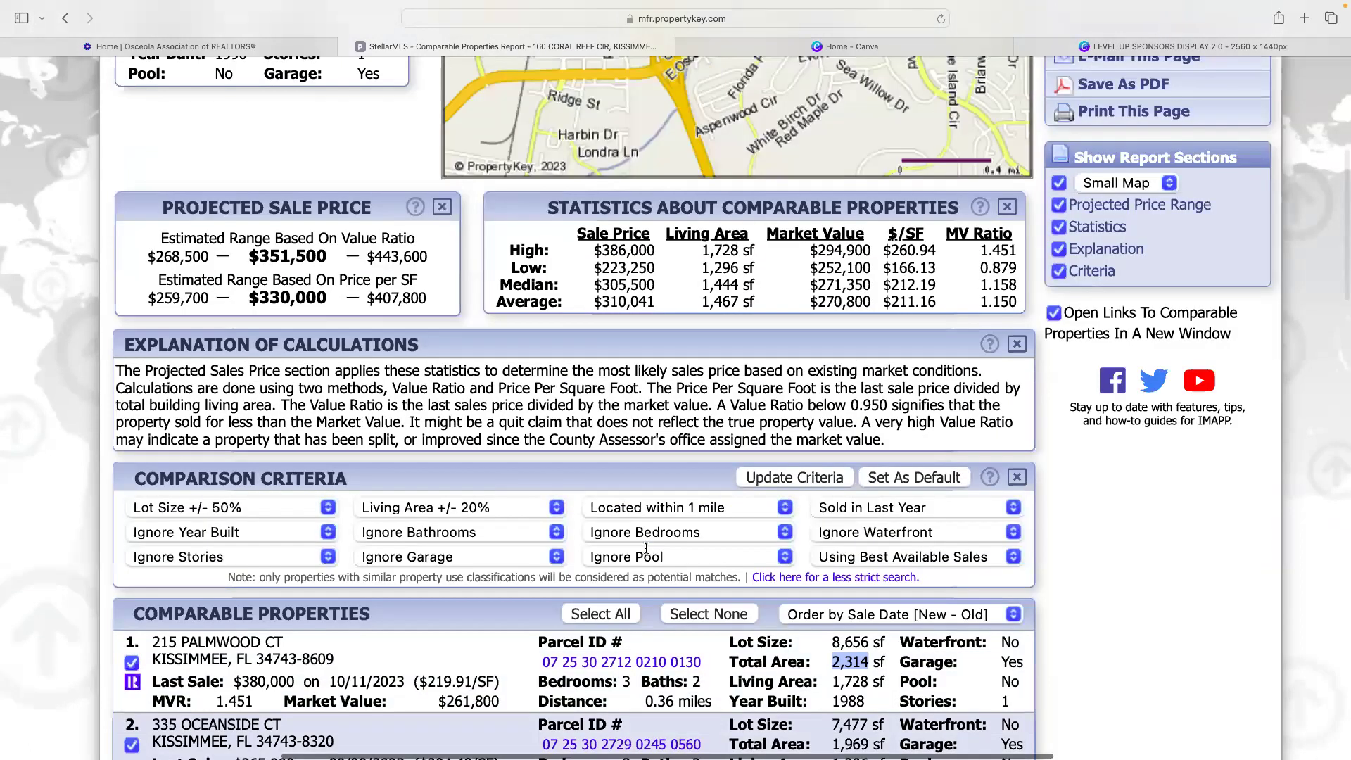
scroll(645, 547, "up", 2)
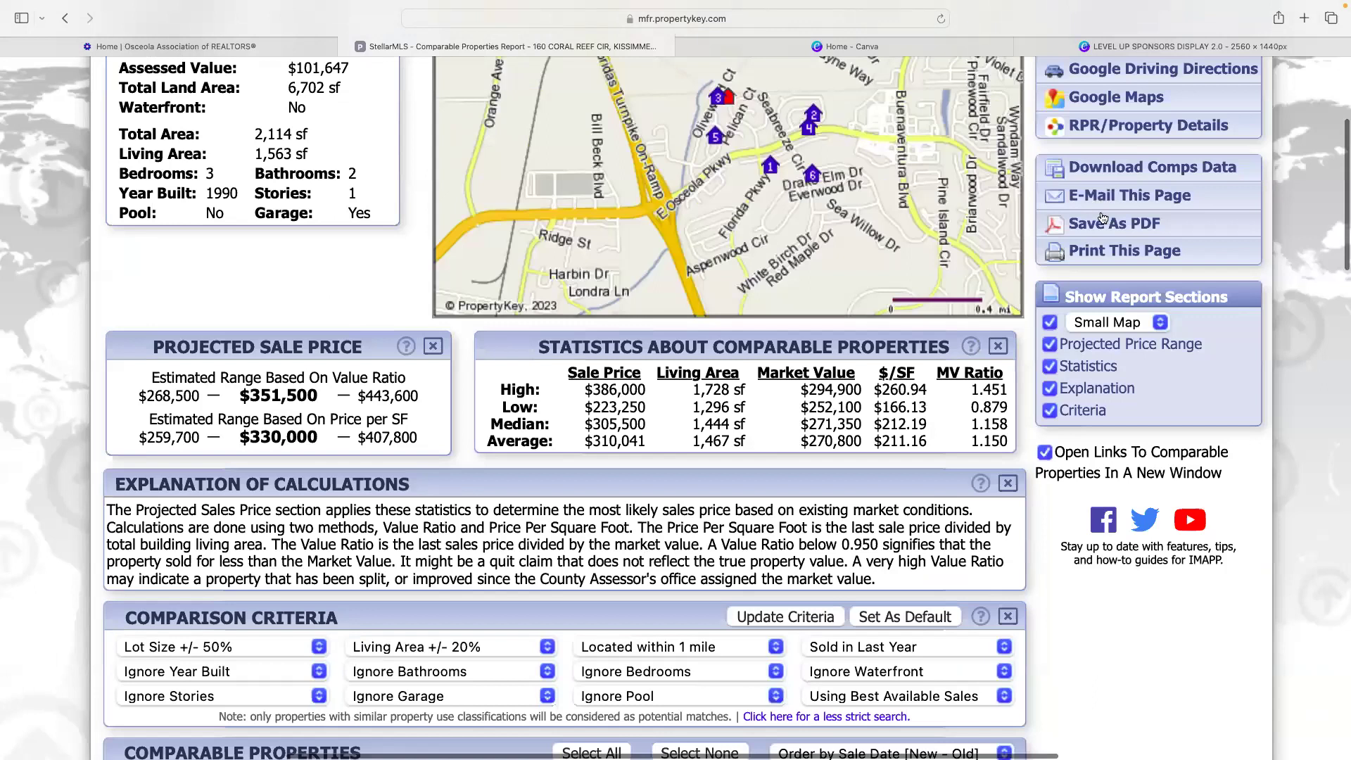
- Return to the Osceola County tax report, zoom in twice, and highlight the 2023 total tax of $1,585.51
key("super+bracketleft")
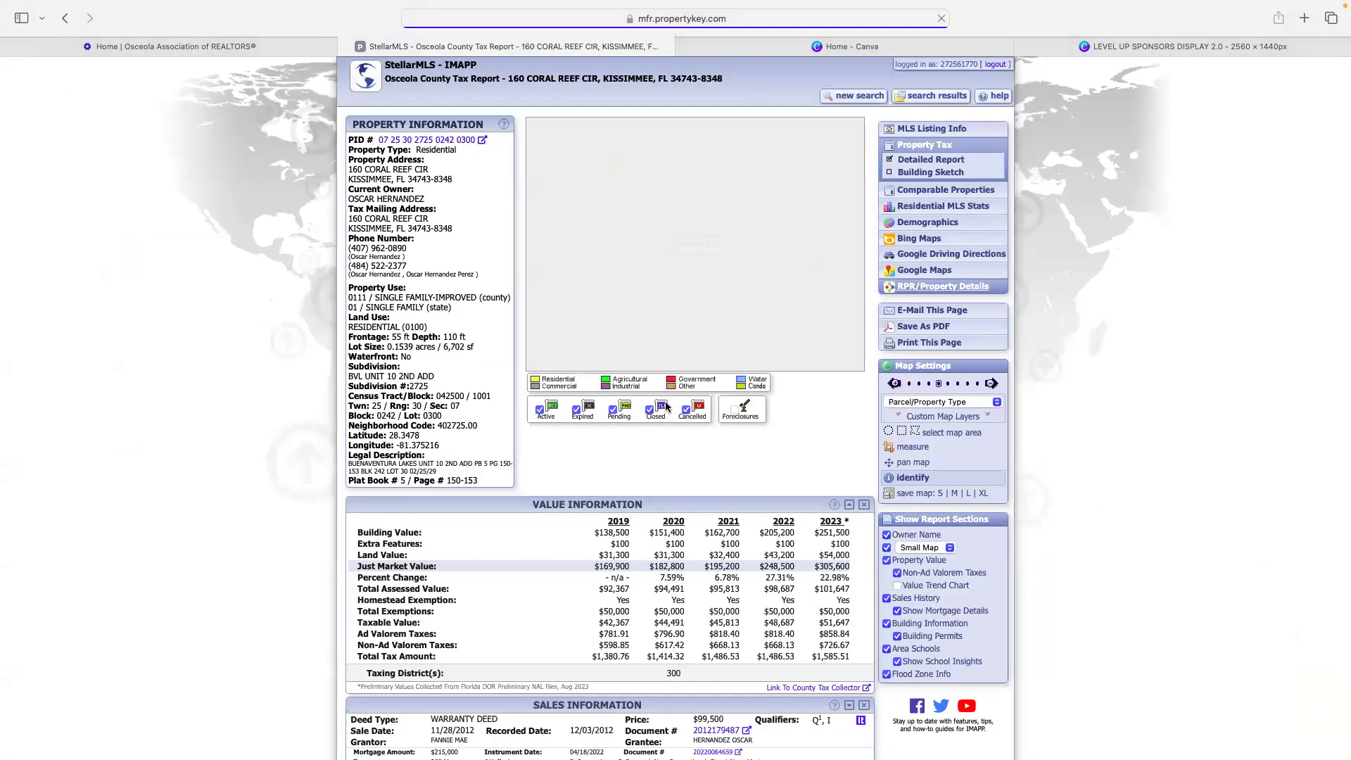
key("super+plus")
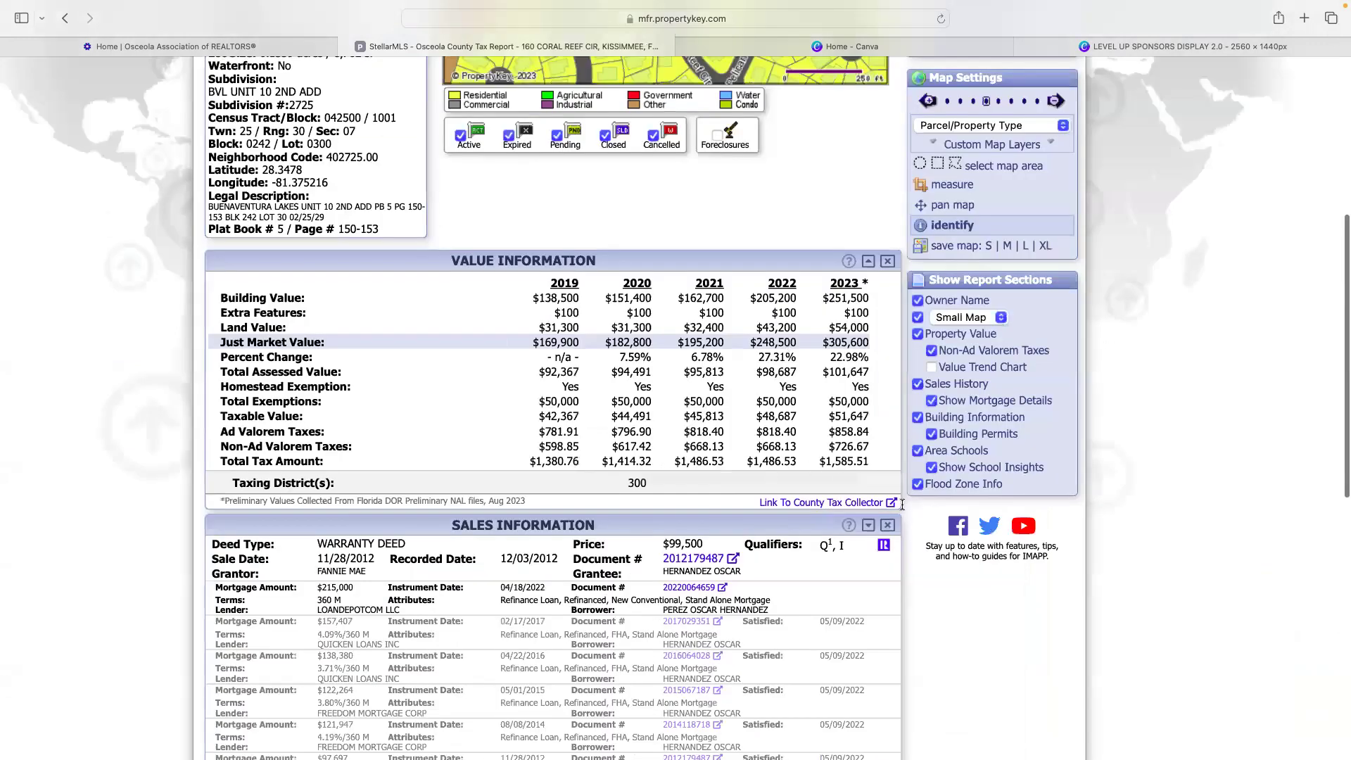
key("super+plus")
double_click(824, 502)
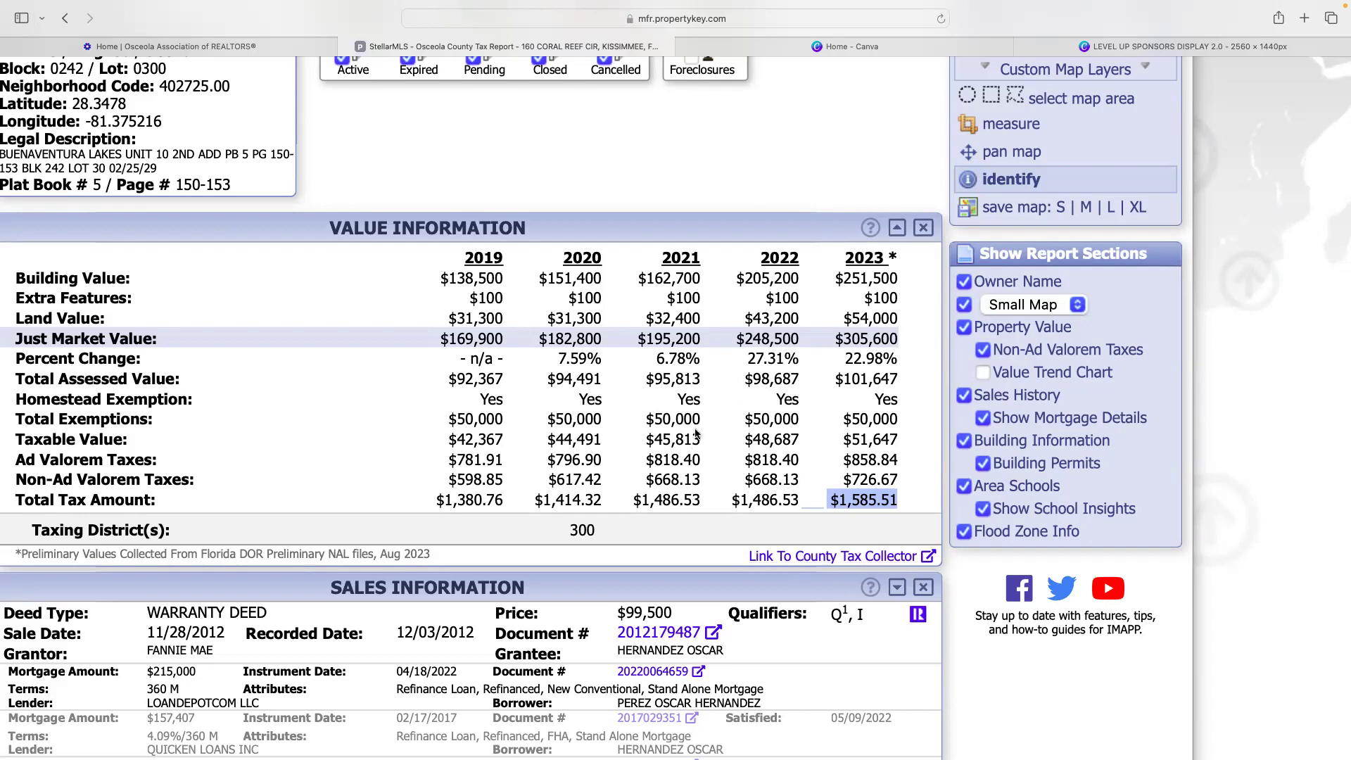
scroll(694, 428, "up", 10)
scroll(565, 431, "down", 1)
mouse_move(565, 429)
scroll(565, 429, "down", 5)
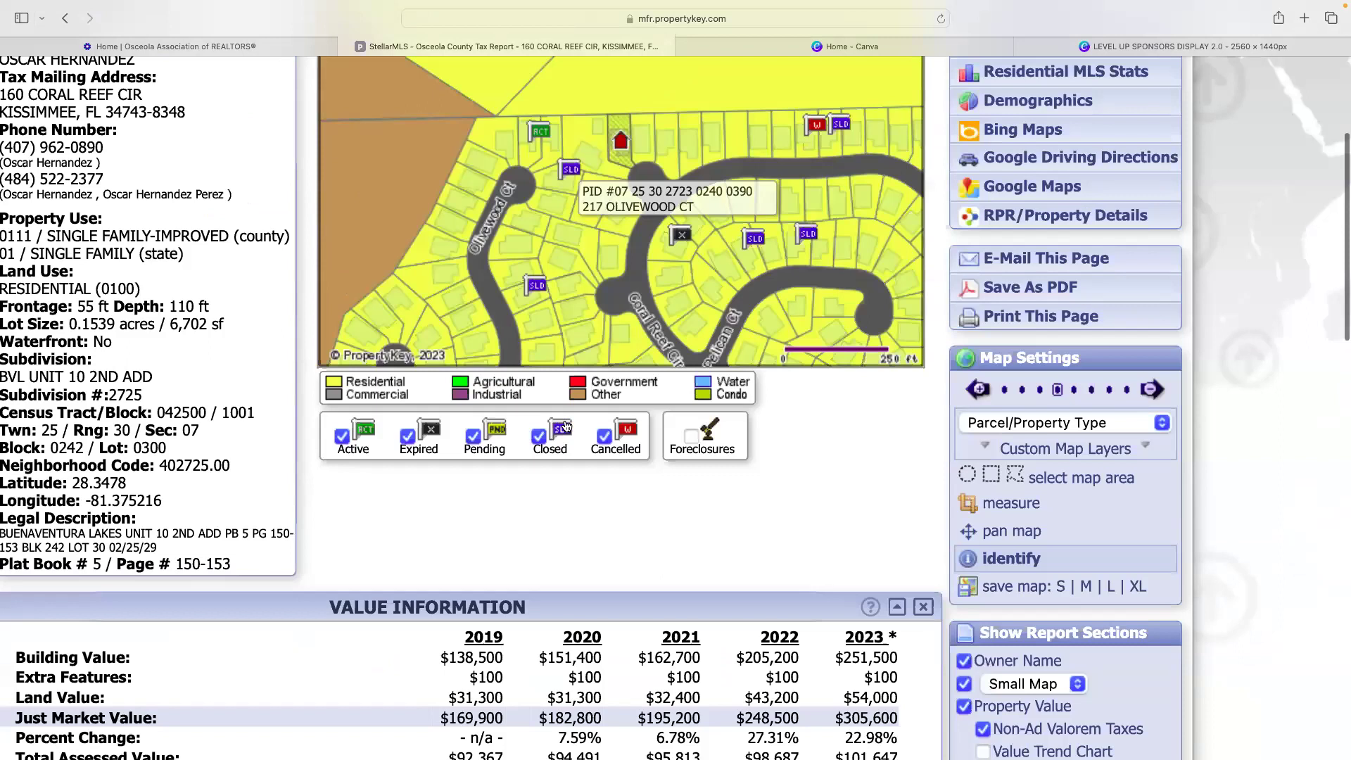
scroll(564, 425, "down", 8)
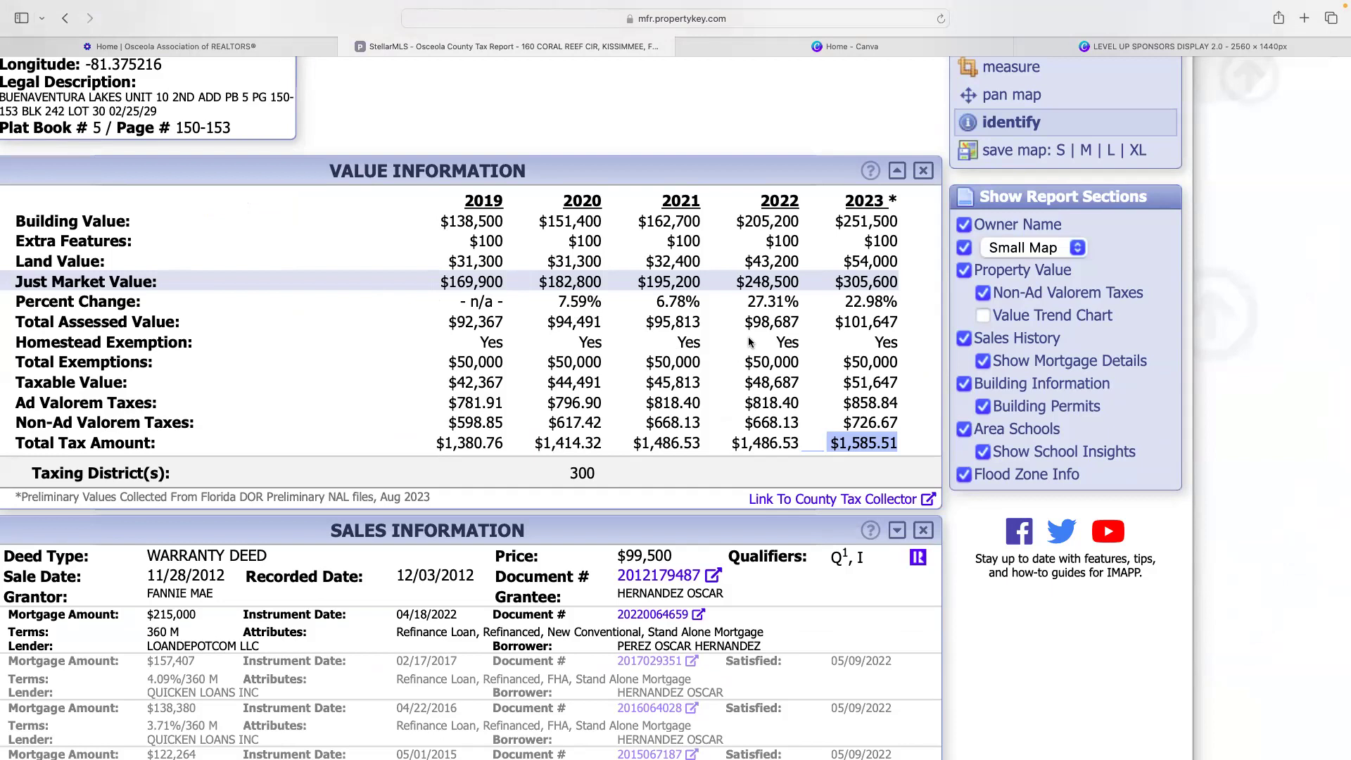
scroll(566, 253, "up", 10)
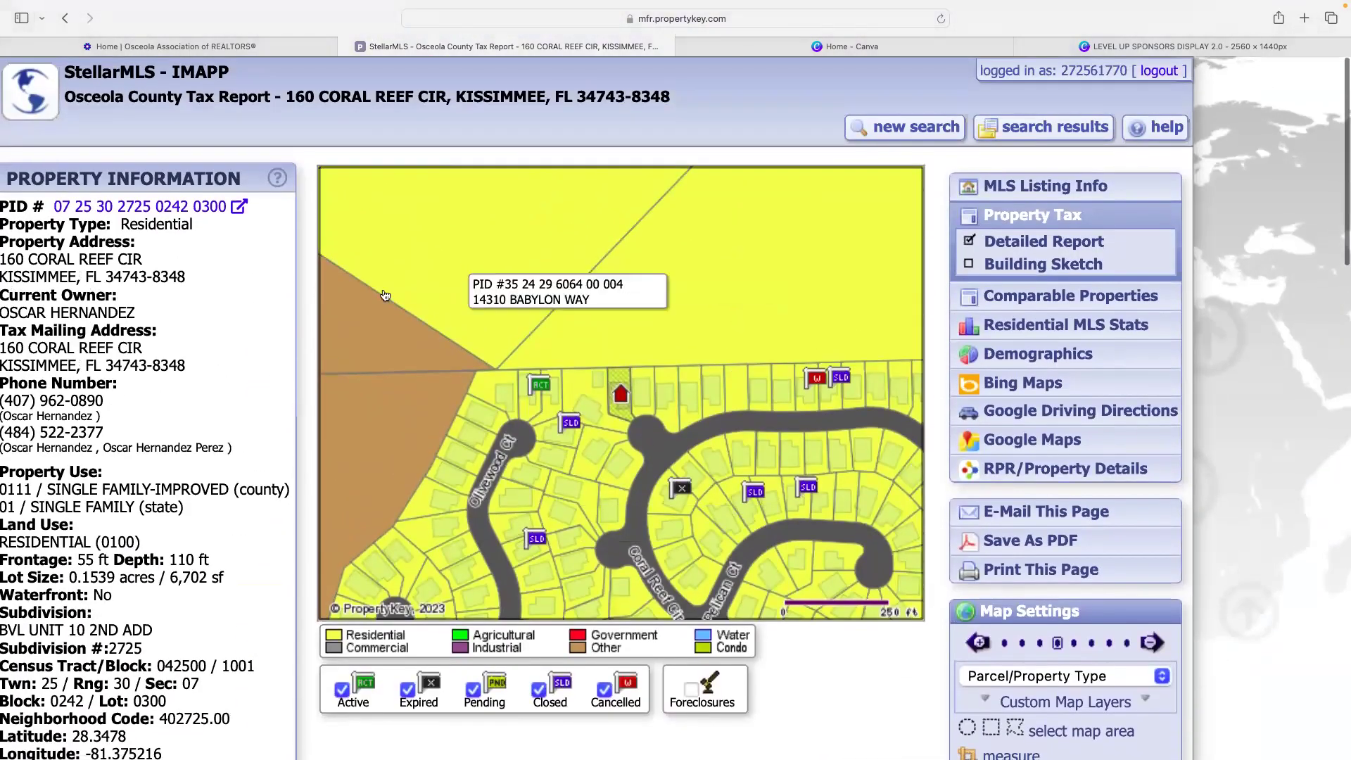
scroll(394, 295, "left", 5)
scroll(352, 320, "down", 4)
scroll(352, 320, "left", 3)
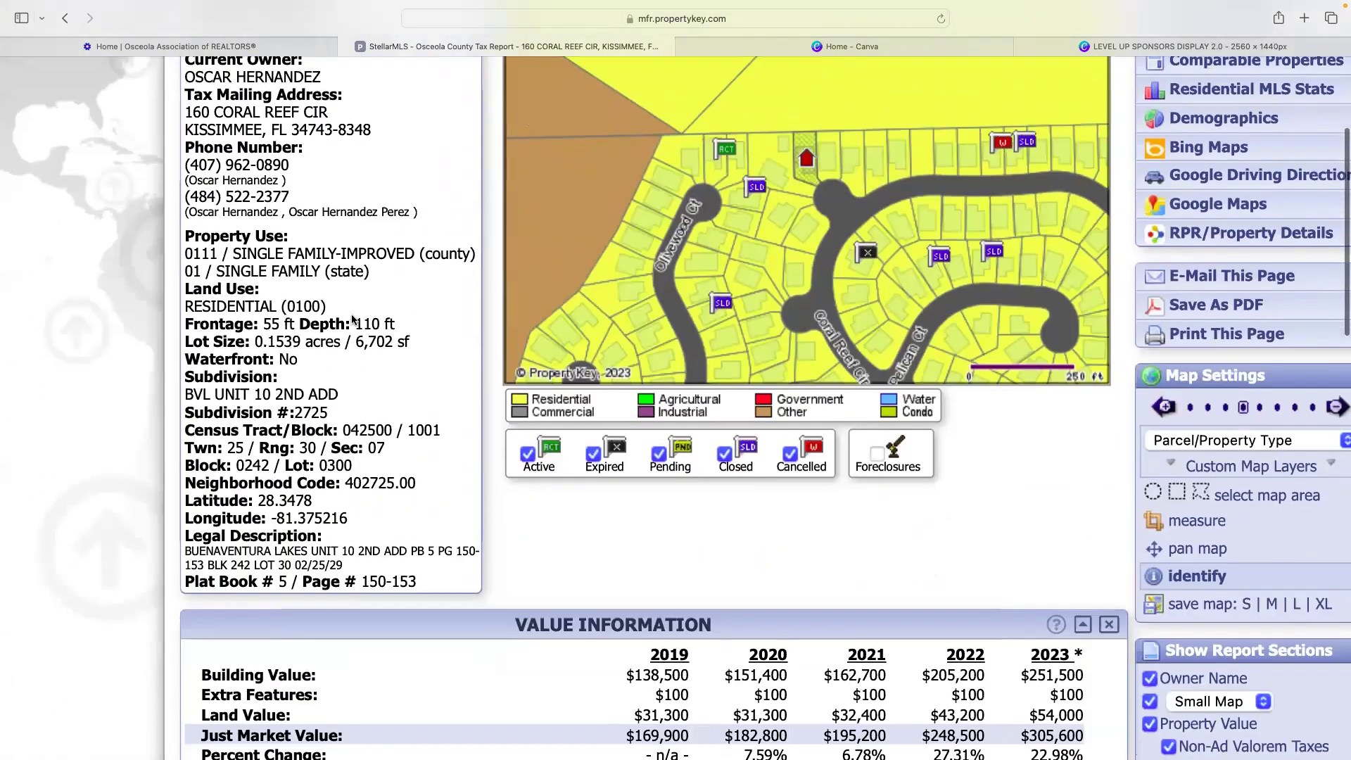
scroll(352, 316, "right", 4)
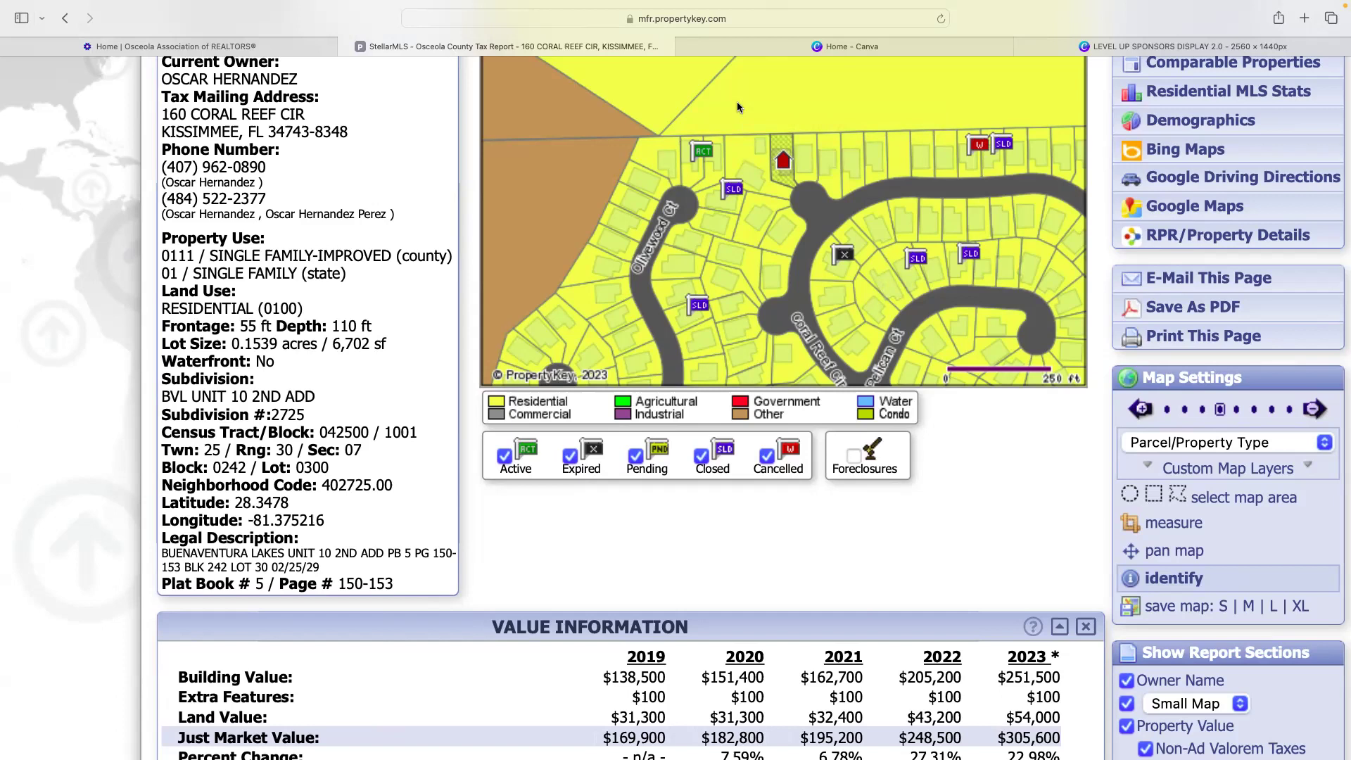
scroll(533, 71, "up", 4)
scroll(533, 70, "left", 6)
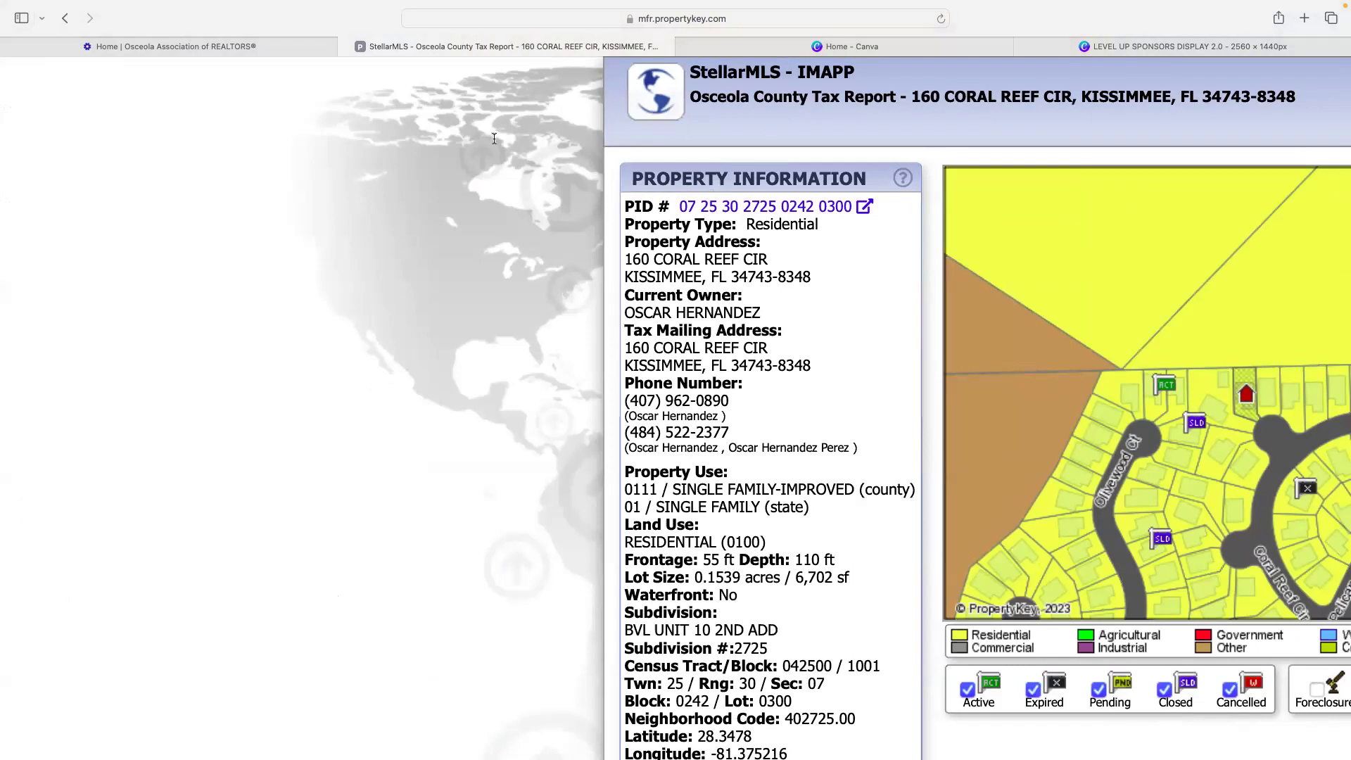
scroll(494, 144, "right", 6)
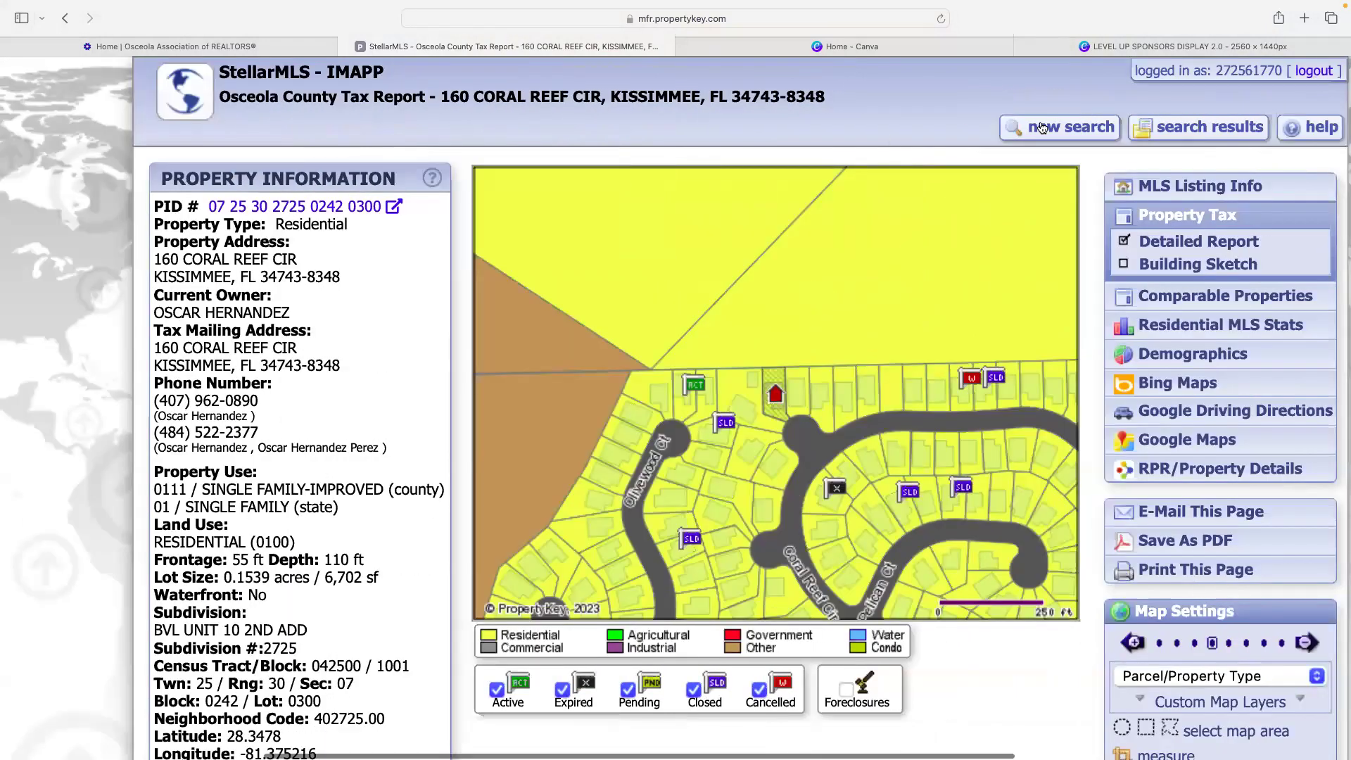
- Run a new Osceola County tax search by the condo's Heritage Crossing Way street address
left_click(1042, 127)
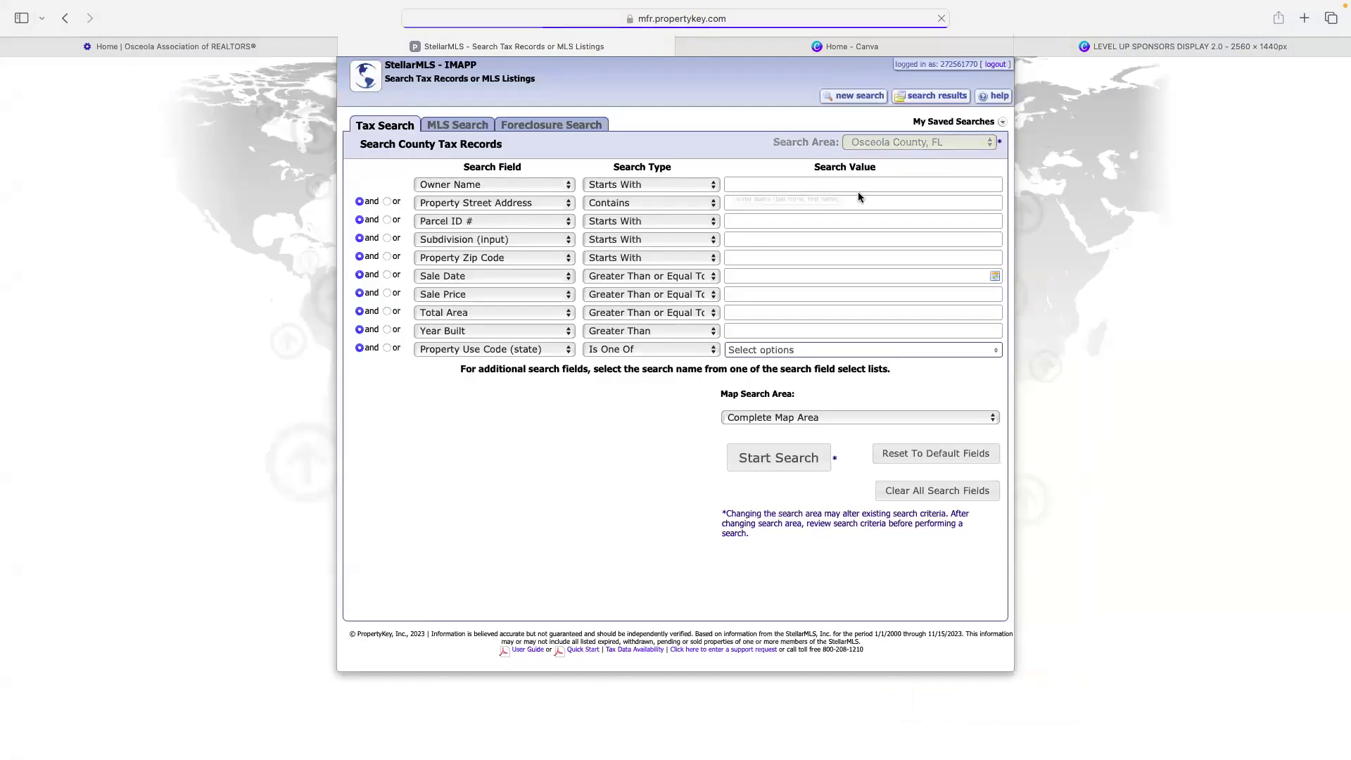
left_click(870, 140)
left_click(775, 205)
left_click(775, 205)
type("705")
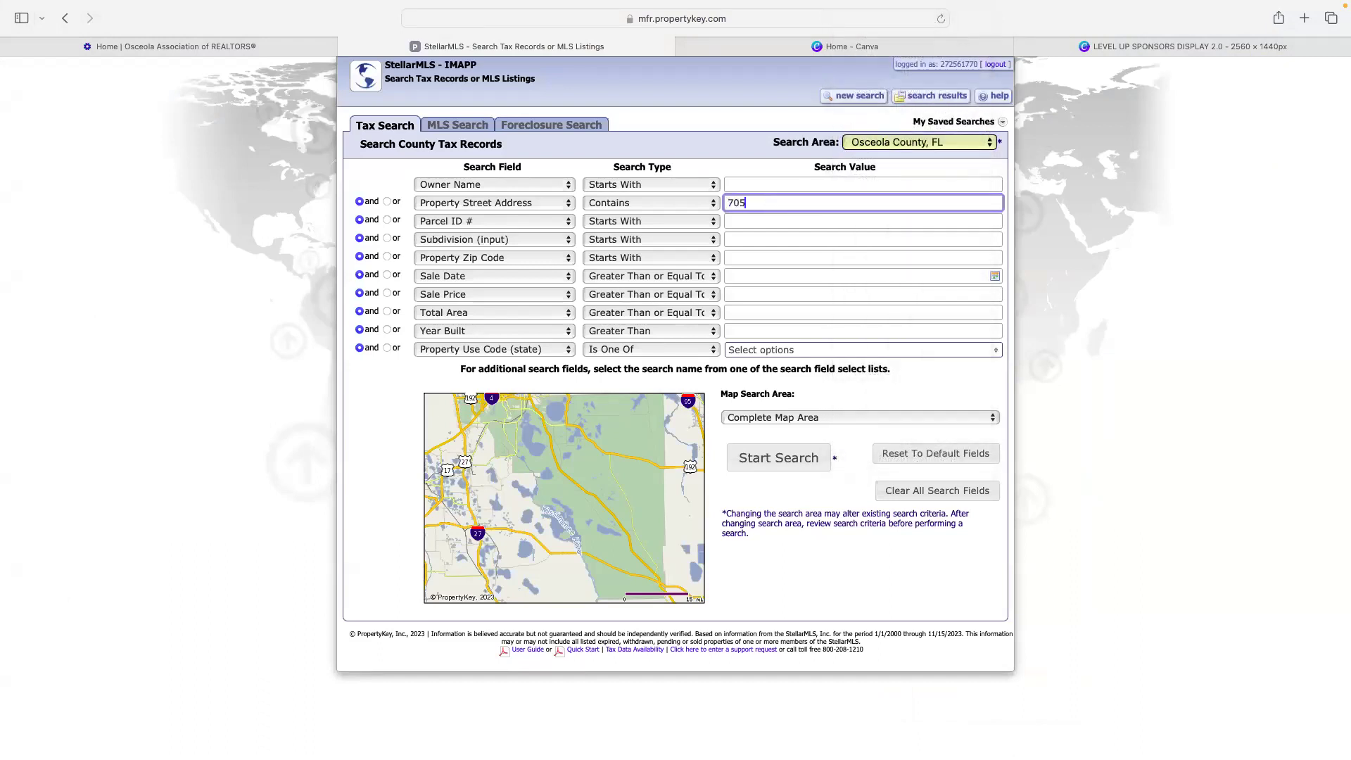
key("BackSpace")
key("BackSpace")
key("Return")
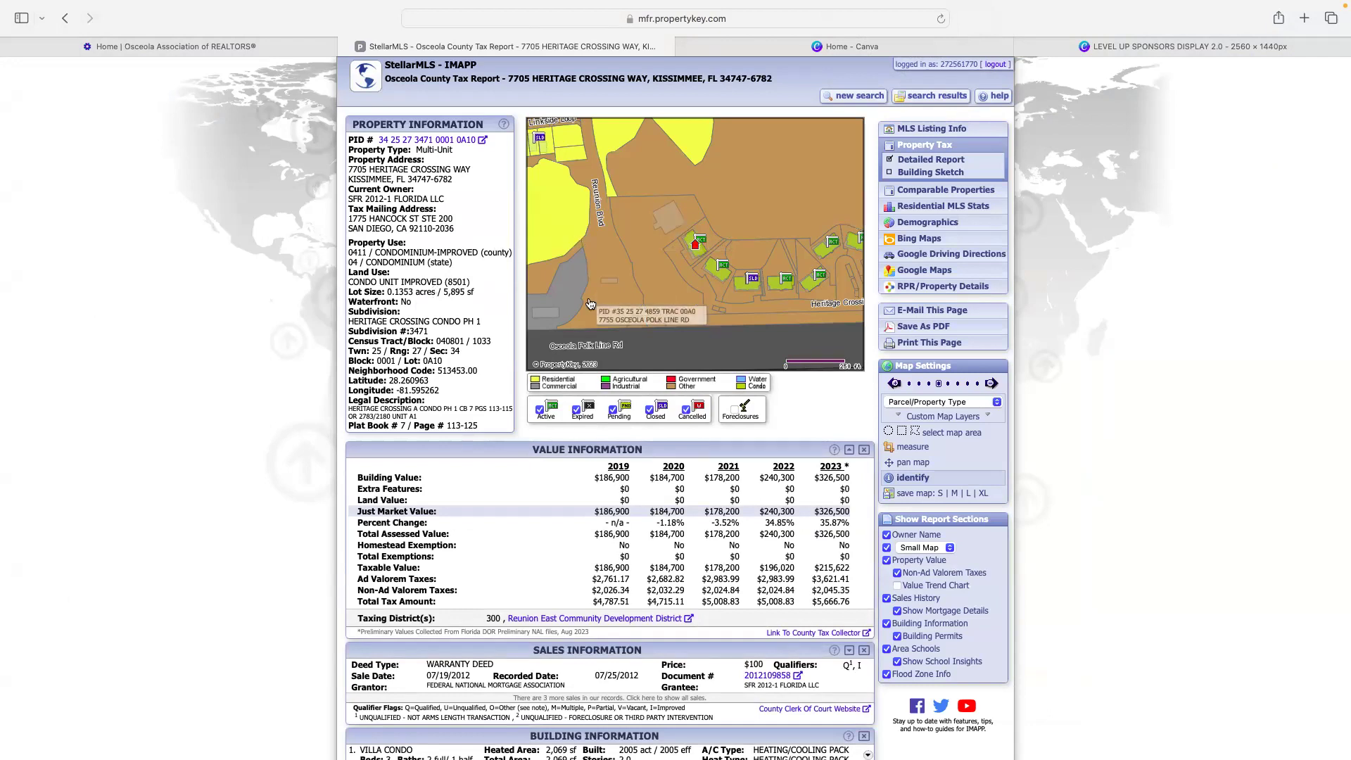
scroll(652, 268, "down", 1)
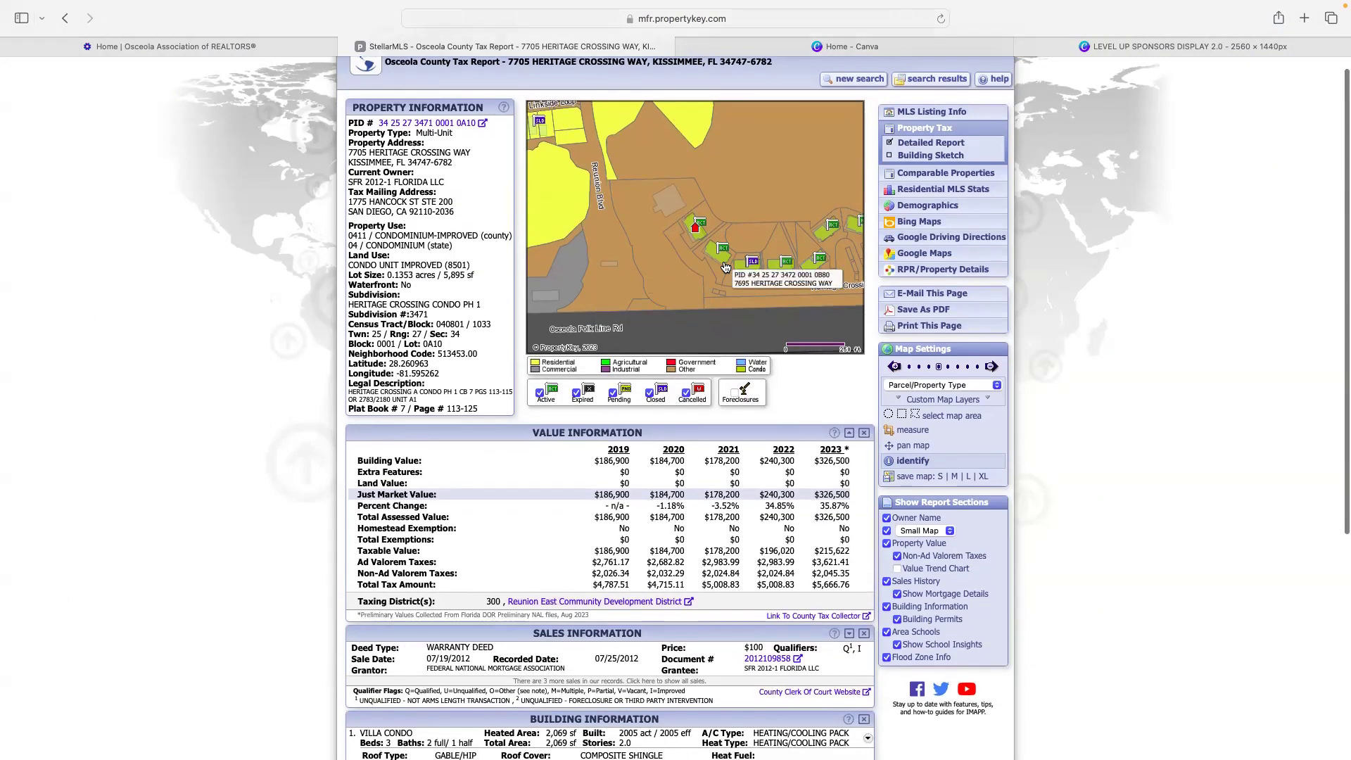
left_click(657, 249)
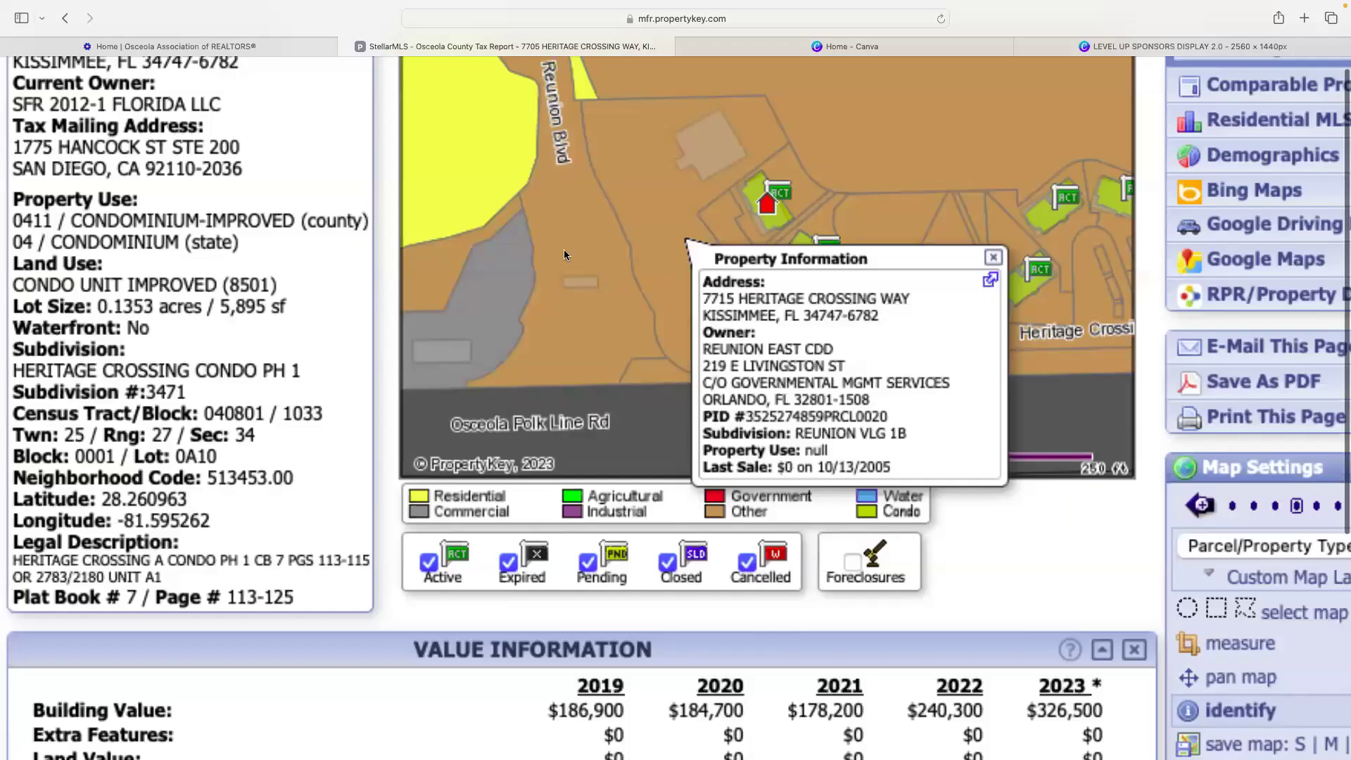
scroll(563, 249, "up", 3)
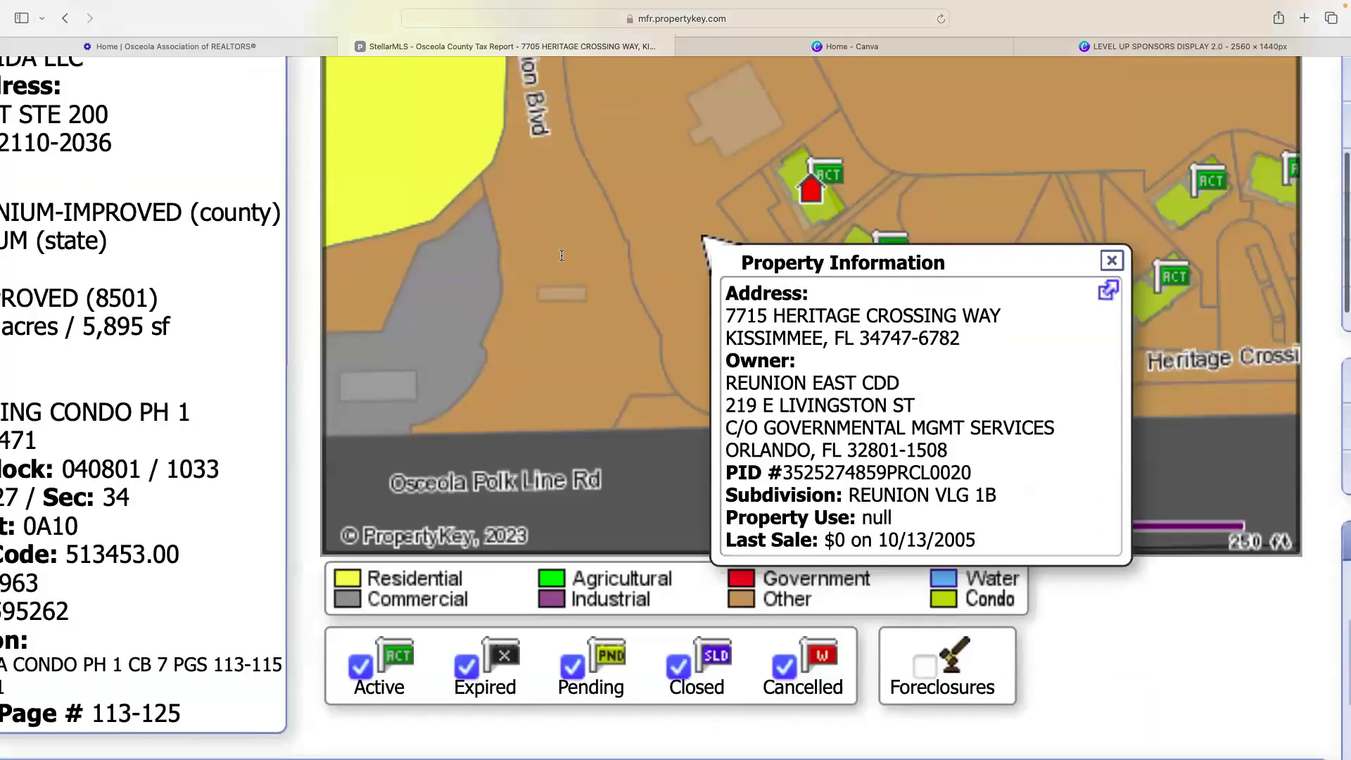
left_click(517, 258)
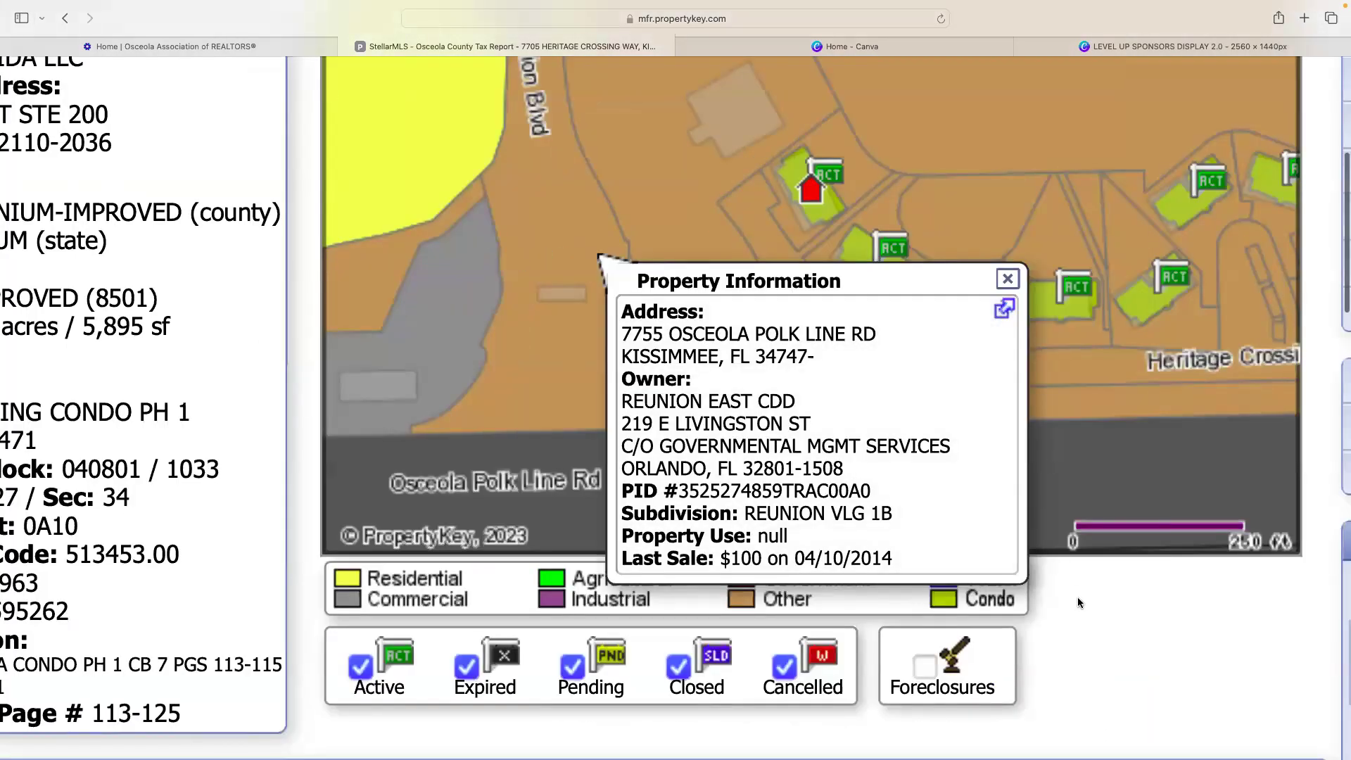
left_click(1007, 279)
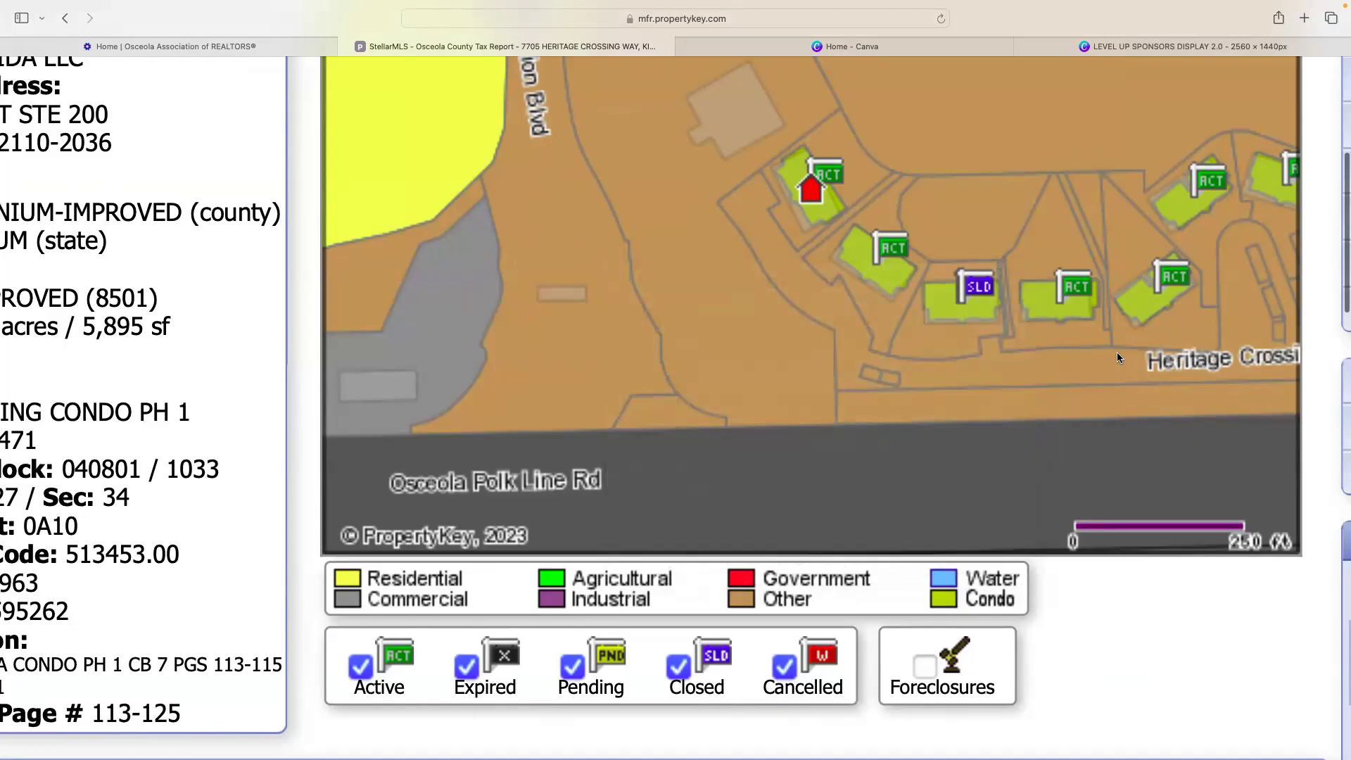
scroll(1116, 352, "down", 3)
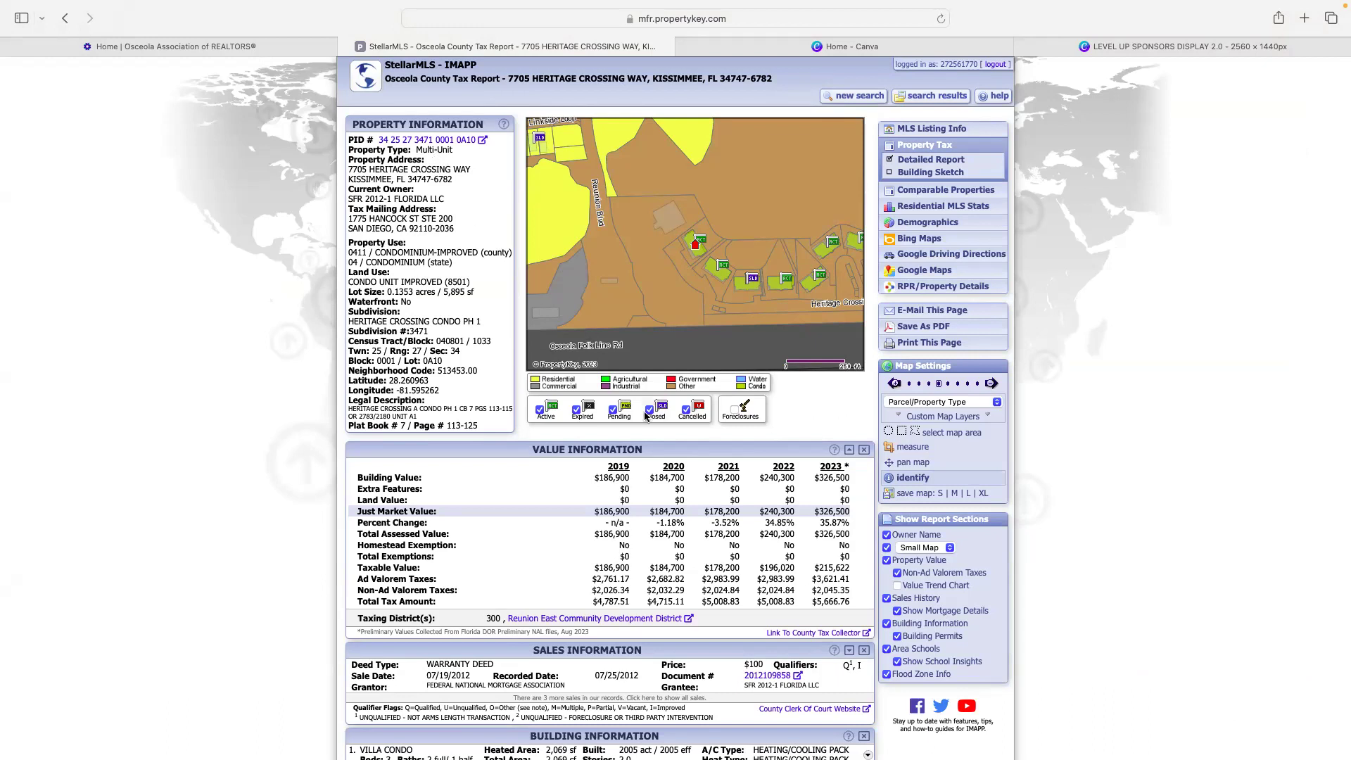
scroll(648, 415, "down", 5)
left_click_drag(610, 373, 856, 382)
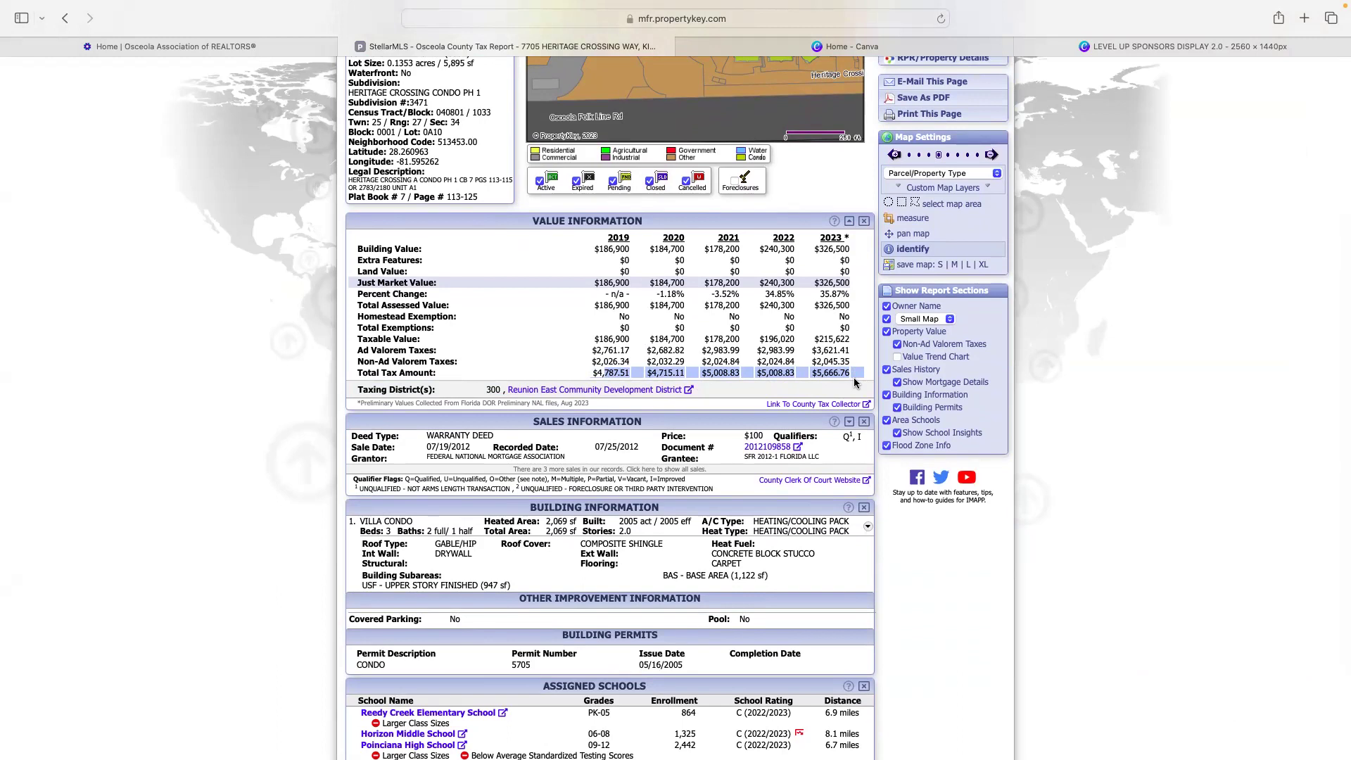
key("super+plus")
key("super+plus")
key("super+plus")
key("super+plus")
key("super+plus")
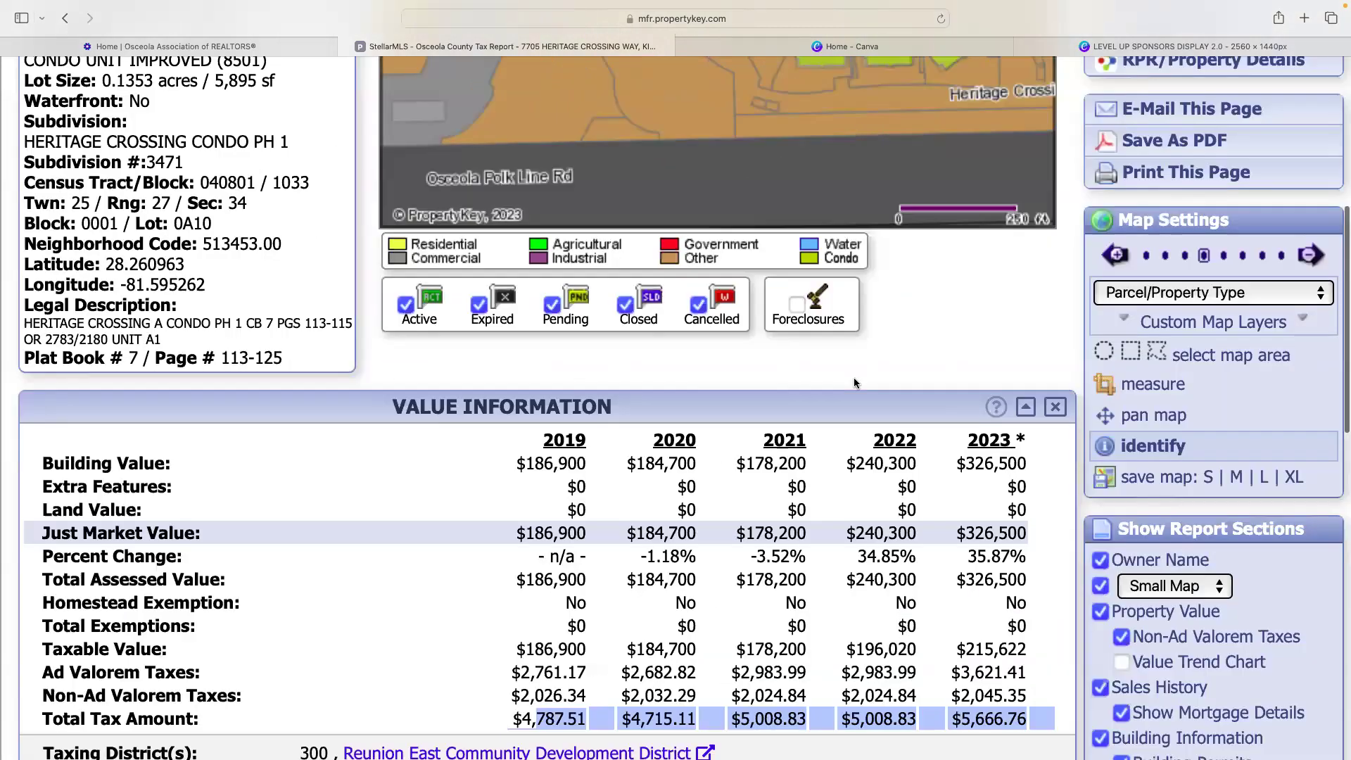
key("super+minus")
scroll(699, 535, "down", 8)
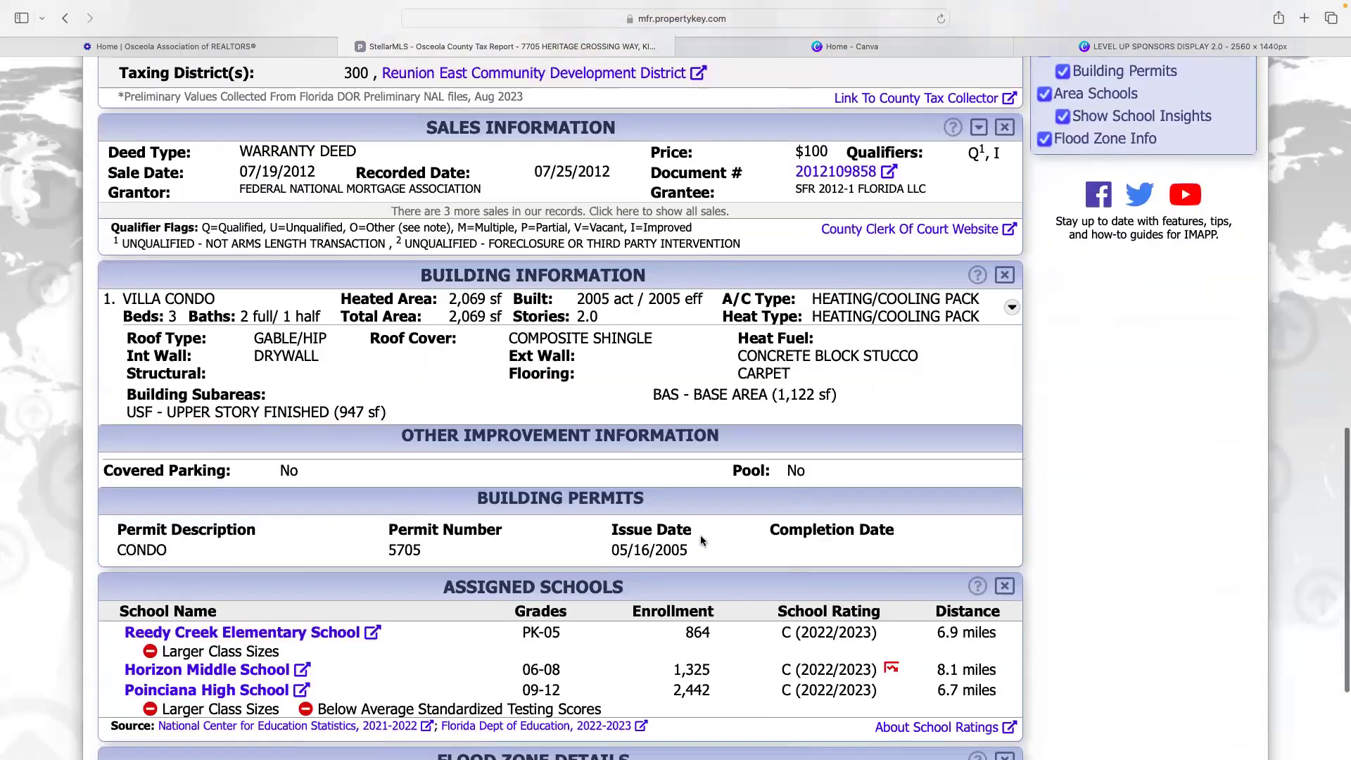
scroll(700, 540, "down", 3)
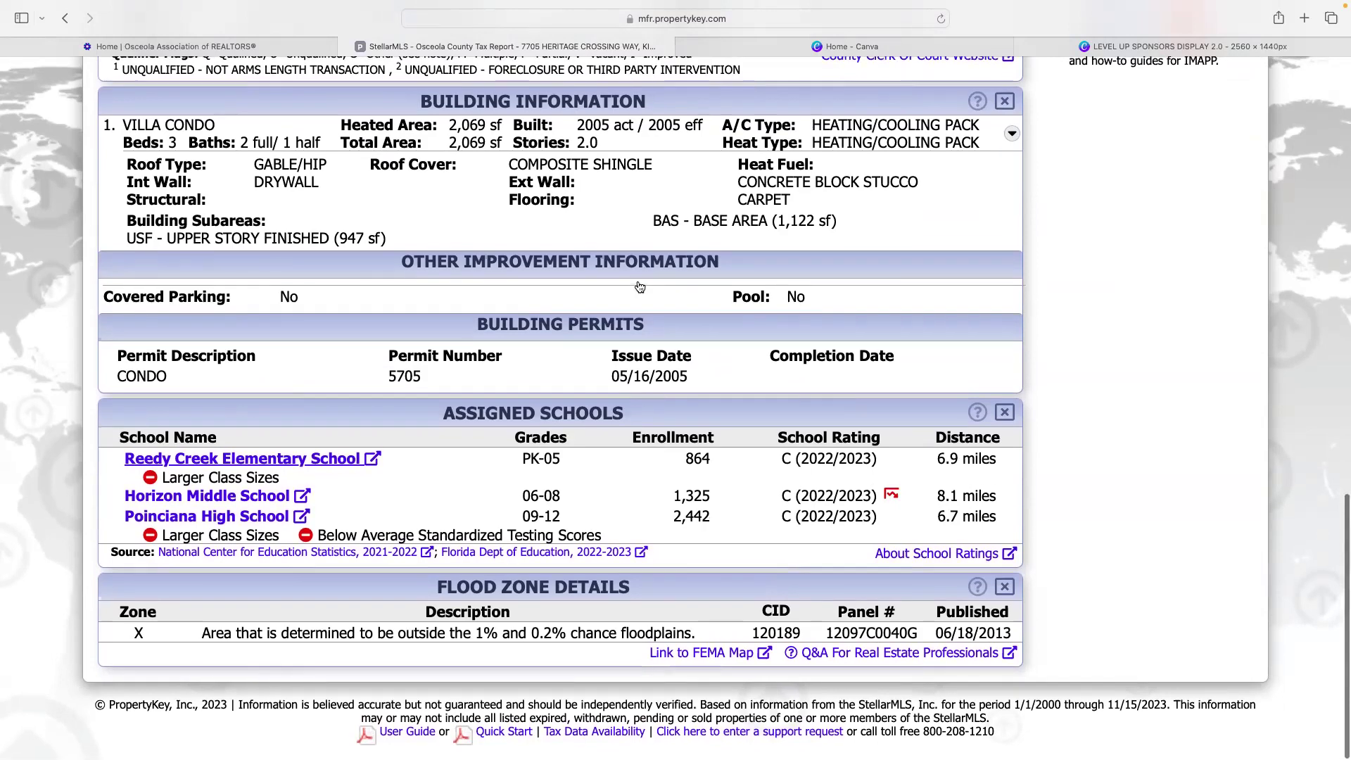
scroll(581, 285, "up", 1)
scroll(581, 285, "up", 10)
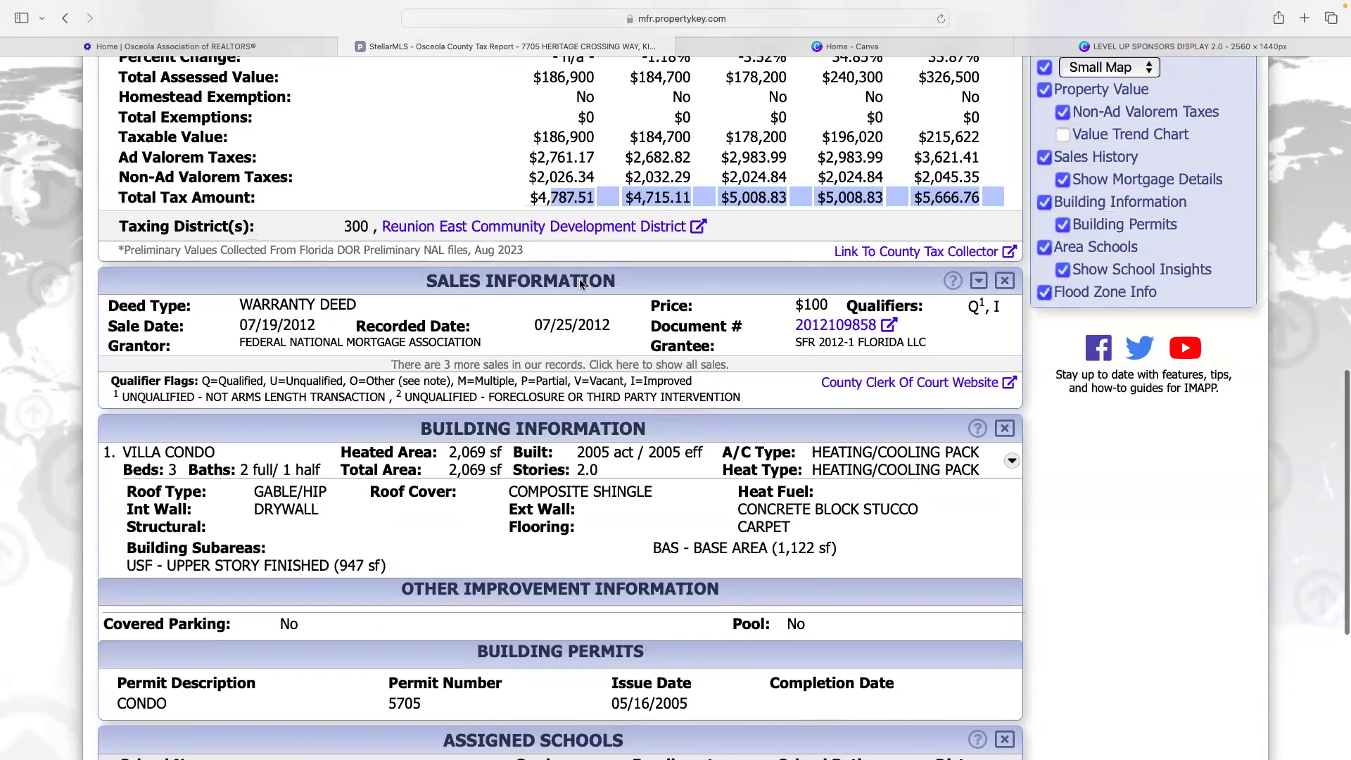
scroll(580, 283, "down", 5)
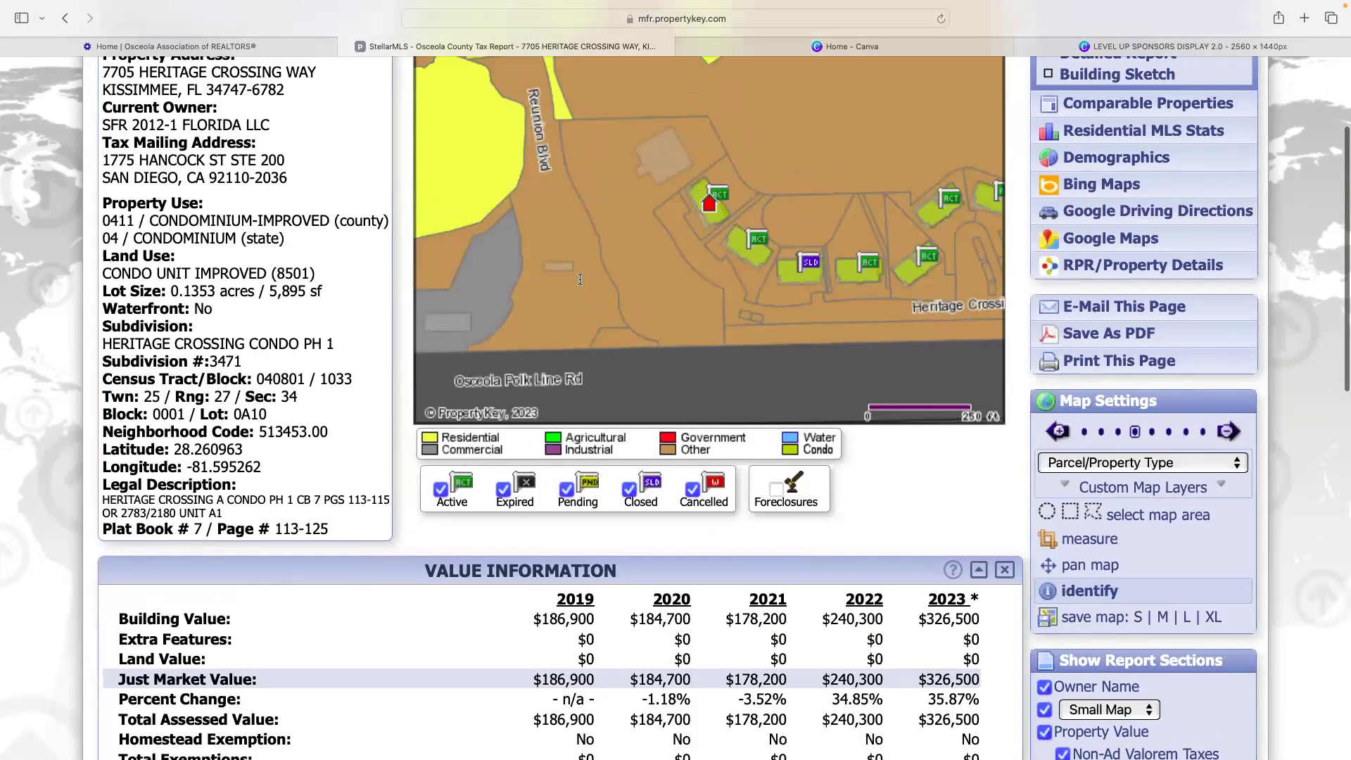
scroll(744, 258, "down", 3)
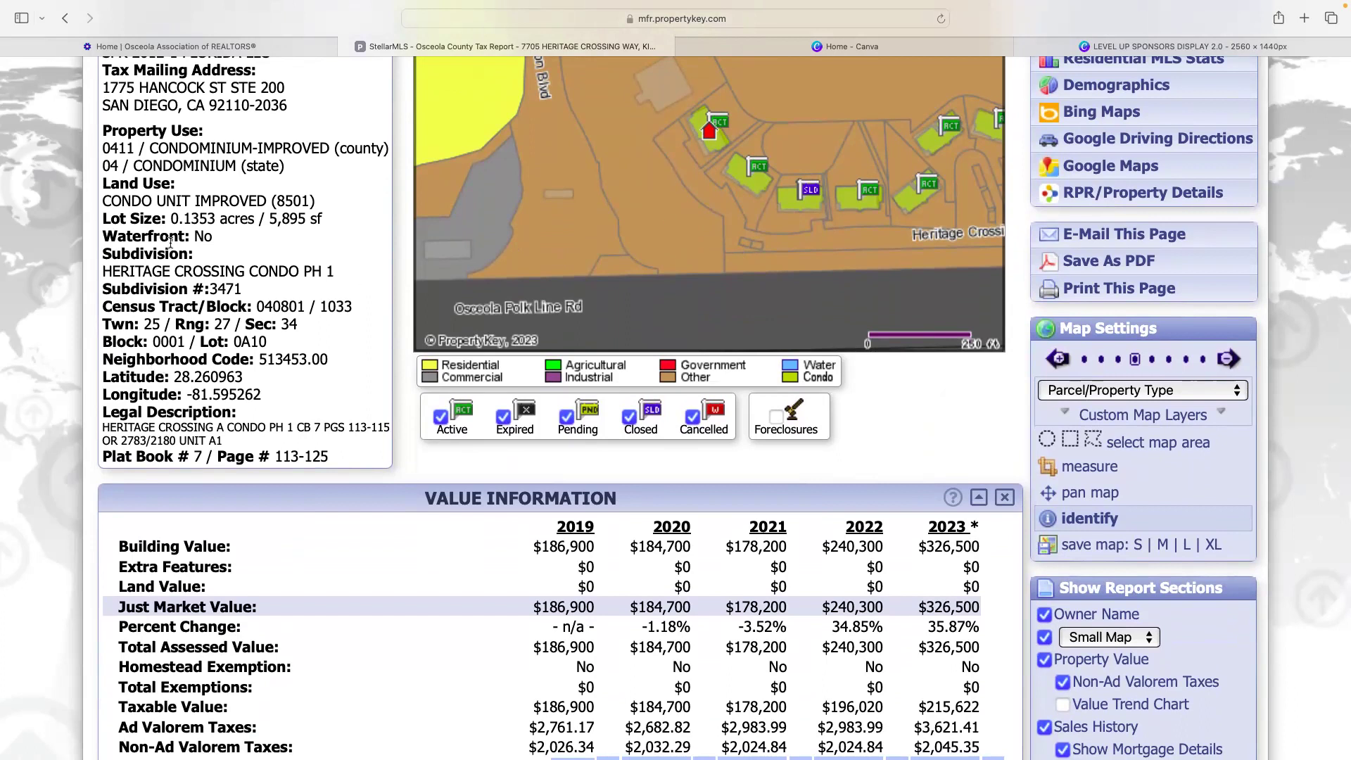
key("super+shift+backslash")
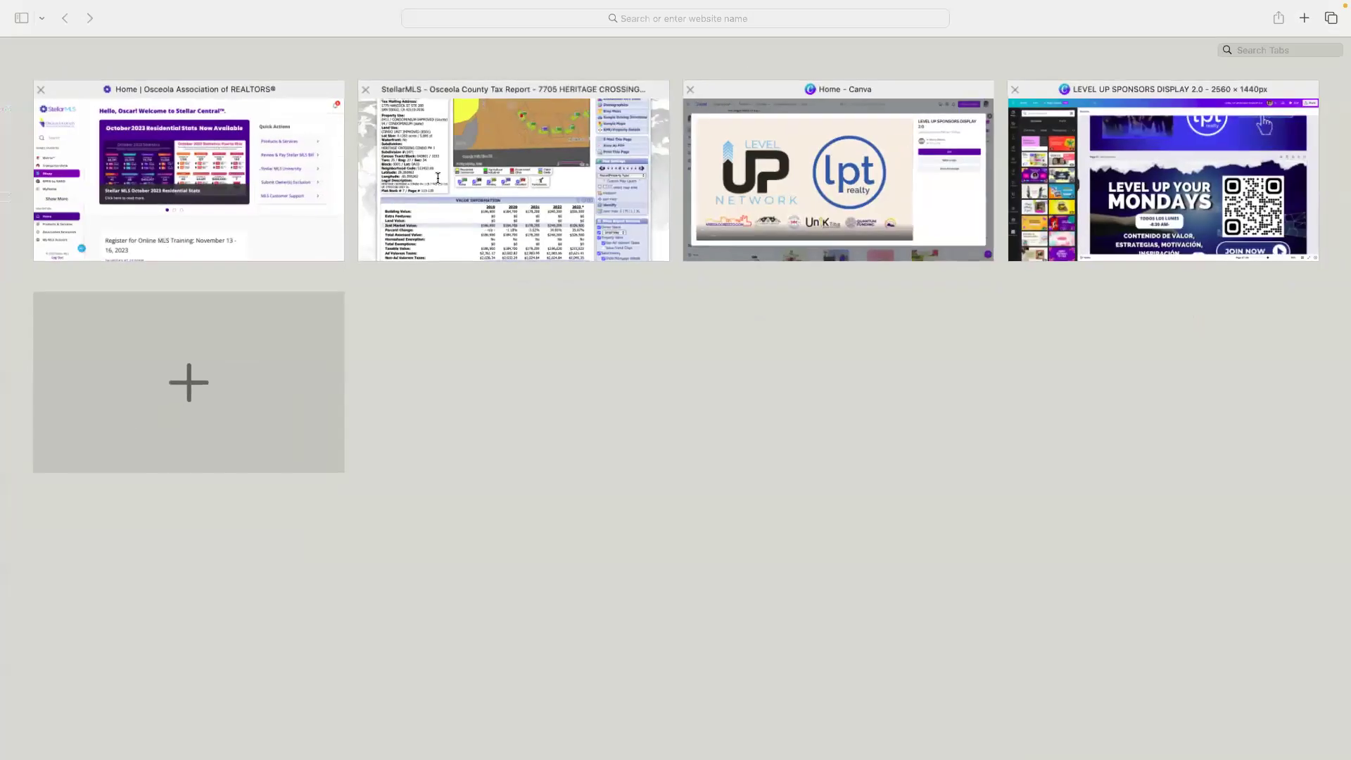
left_click(438, 177)
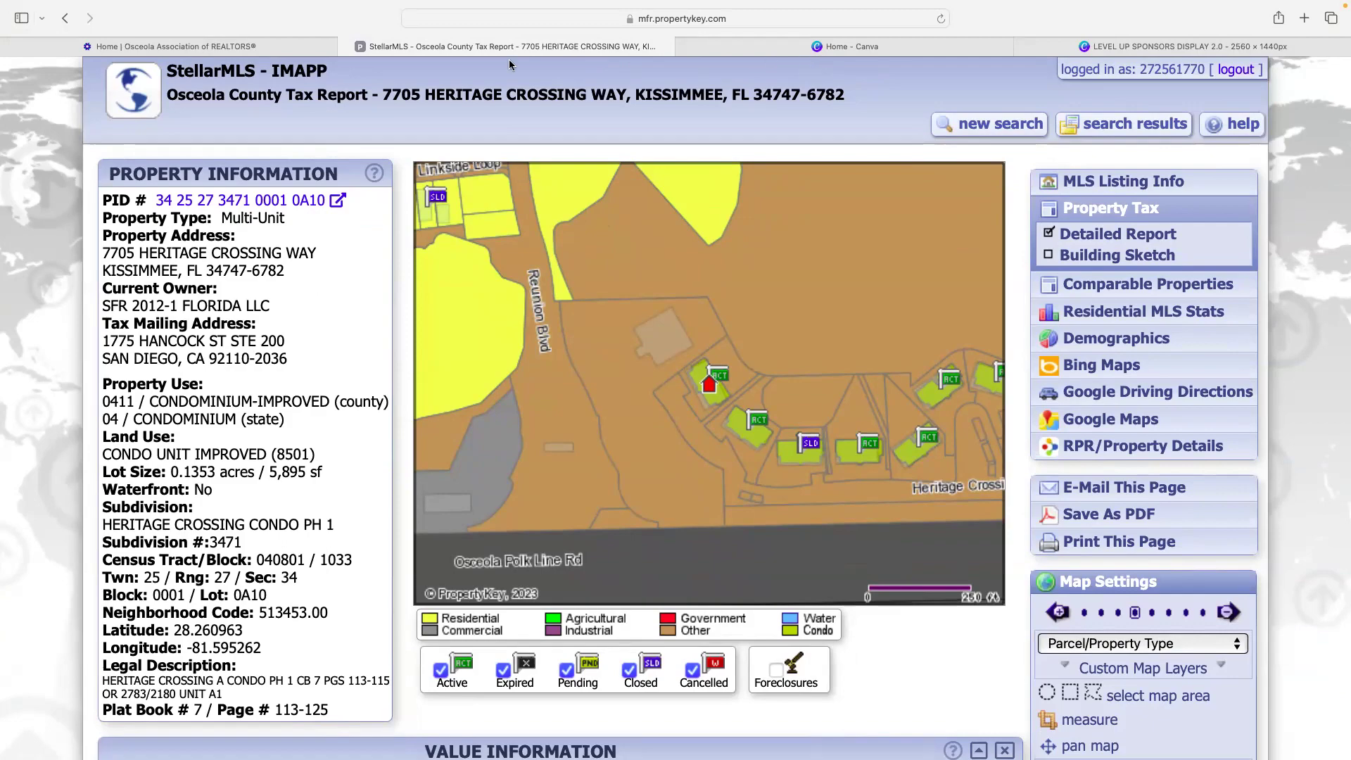
left_click(213, 47)
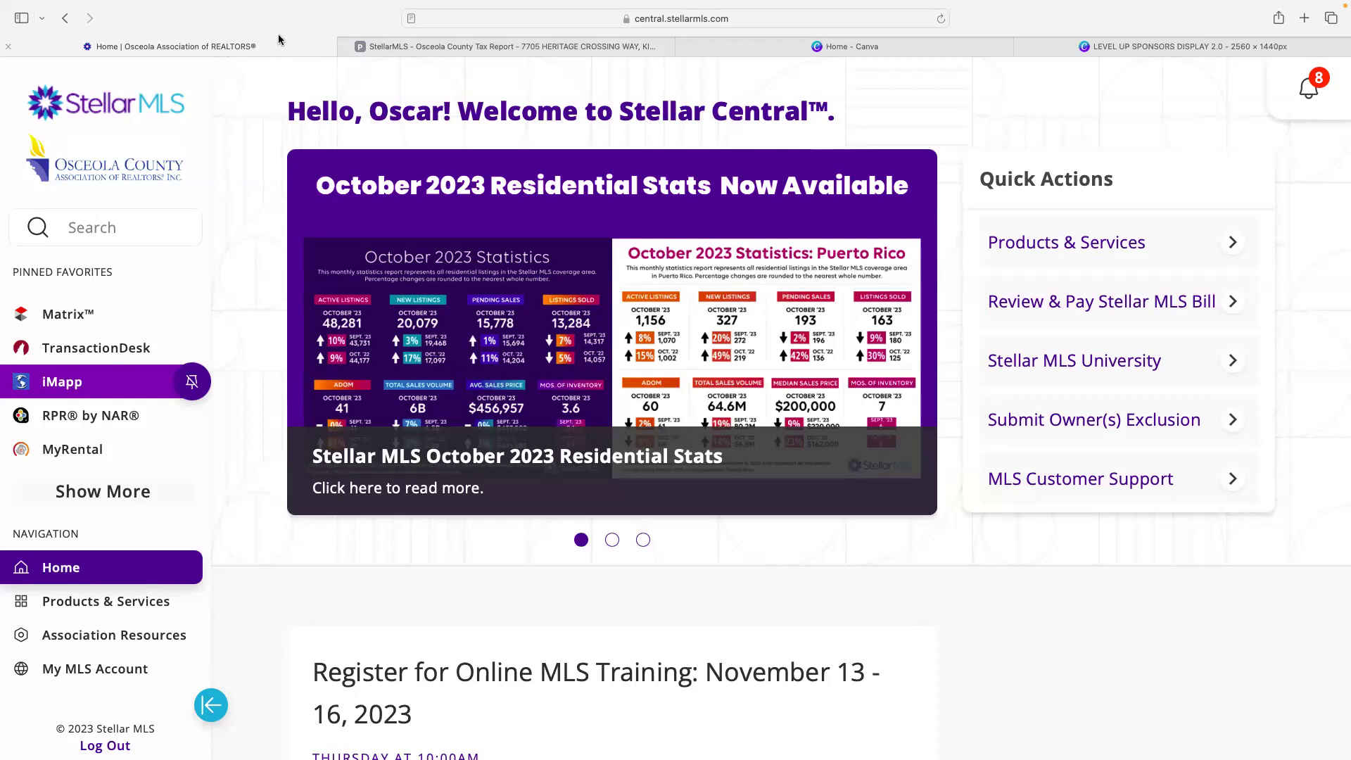
left_click(514, 47)
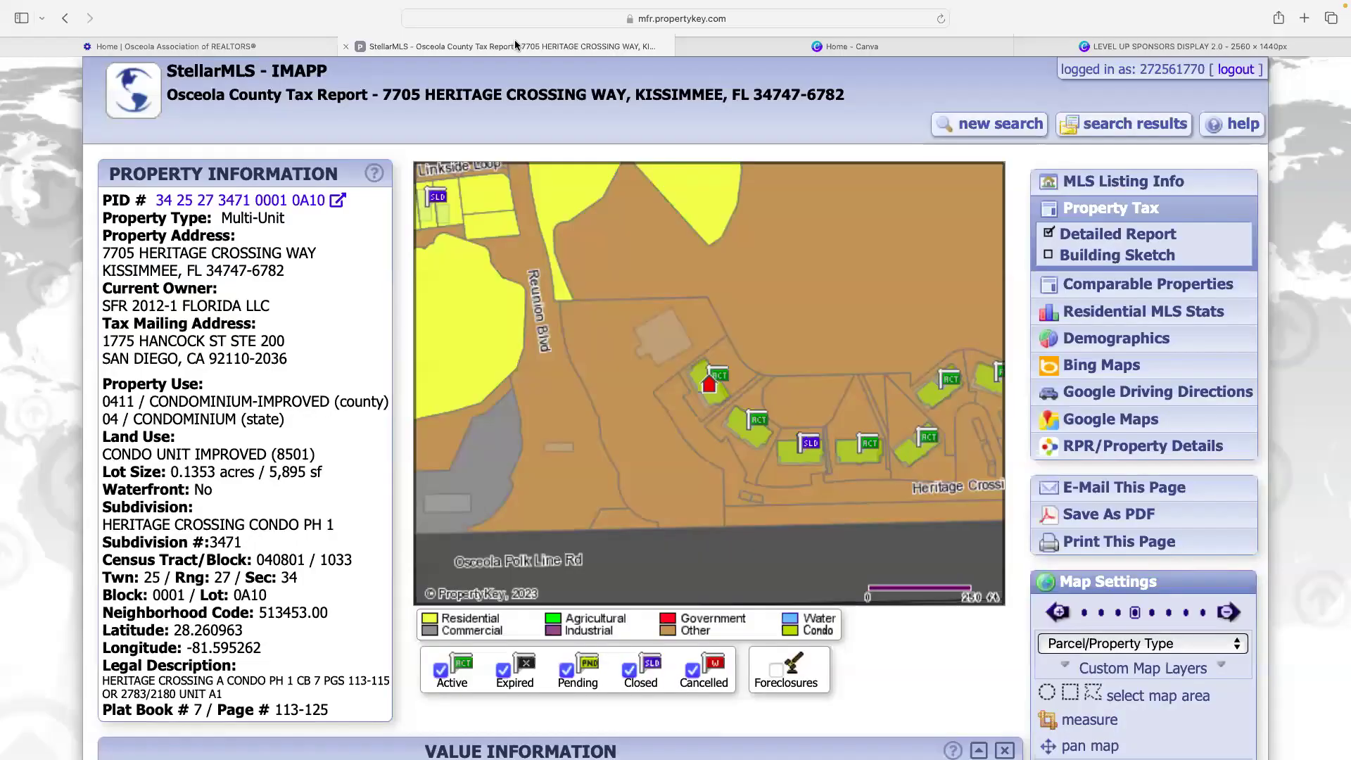
scroll(546, 205, "down", 3)
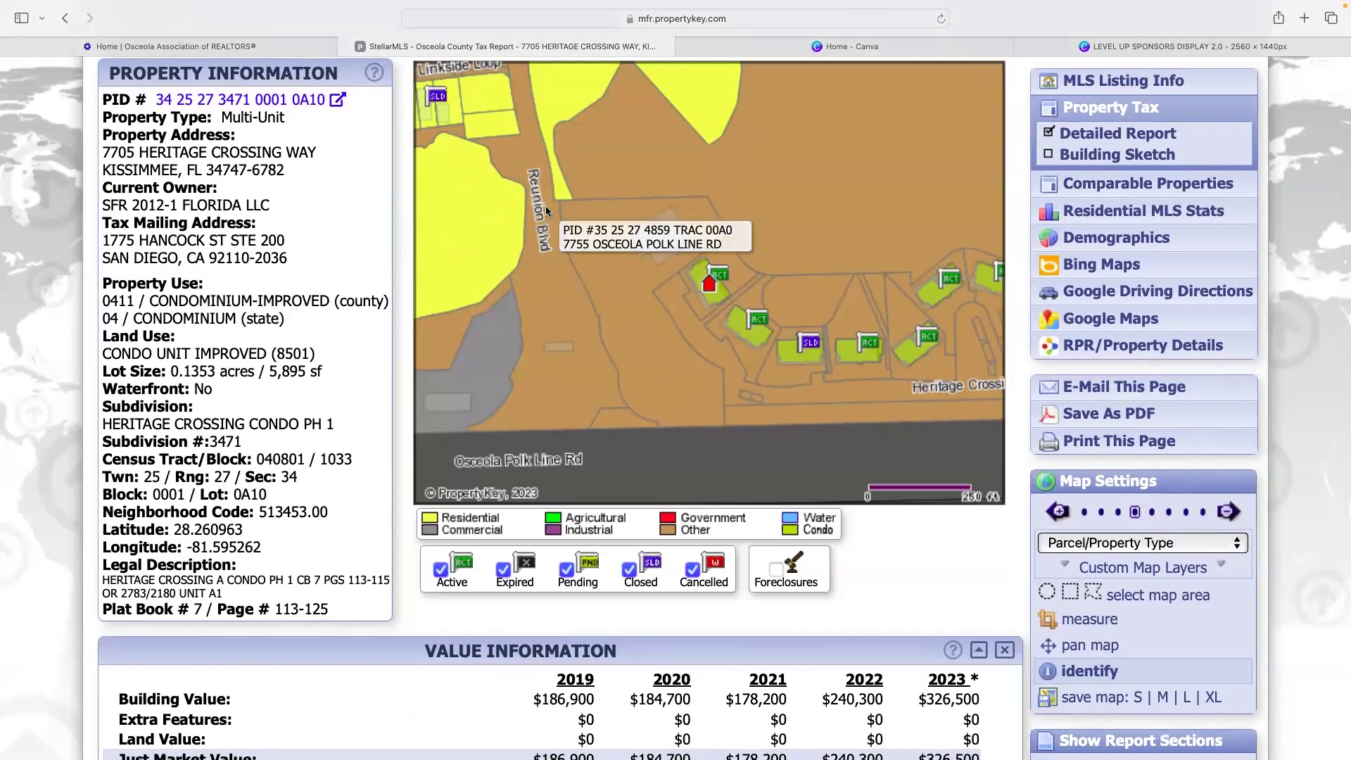
scroll(546, 205, "down", 10)
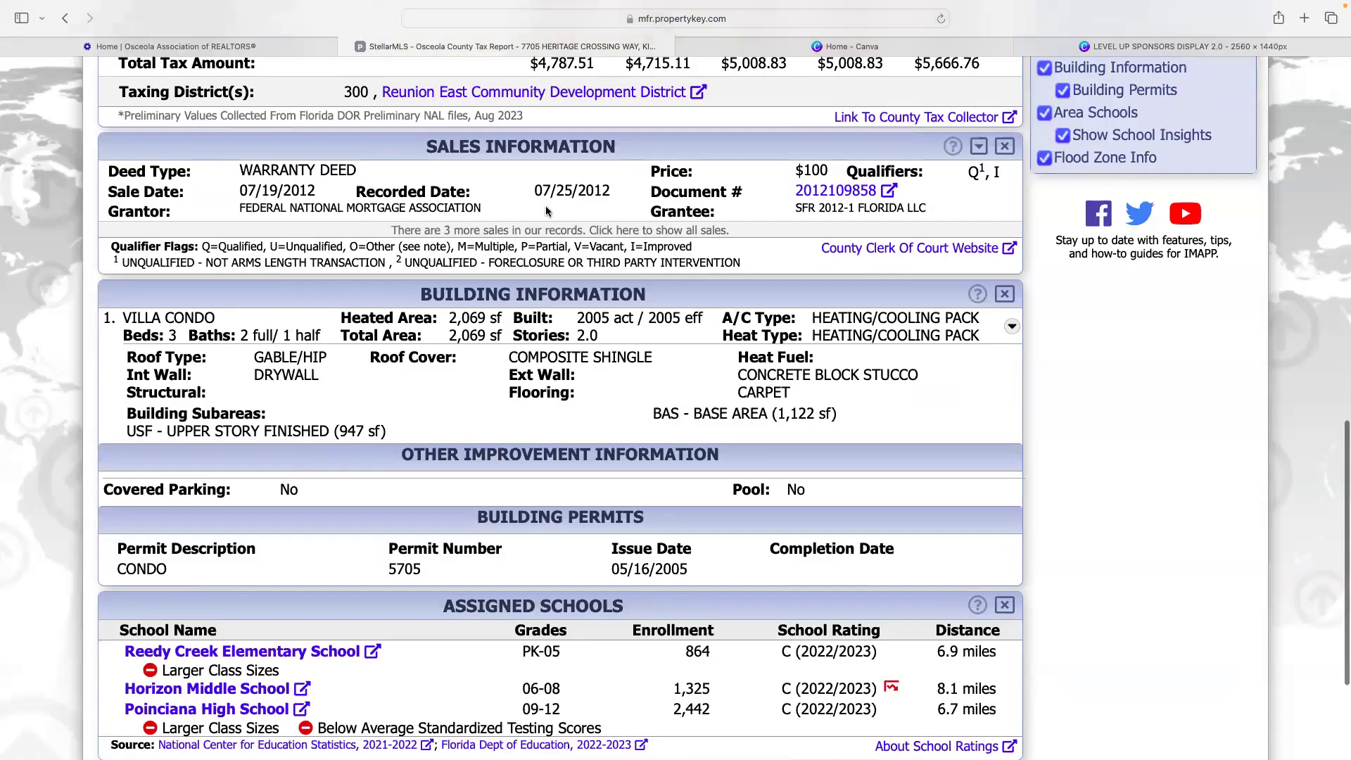
scroll(546, 211, "down", 5)
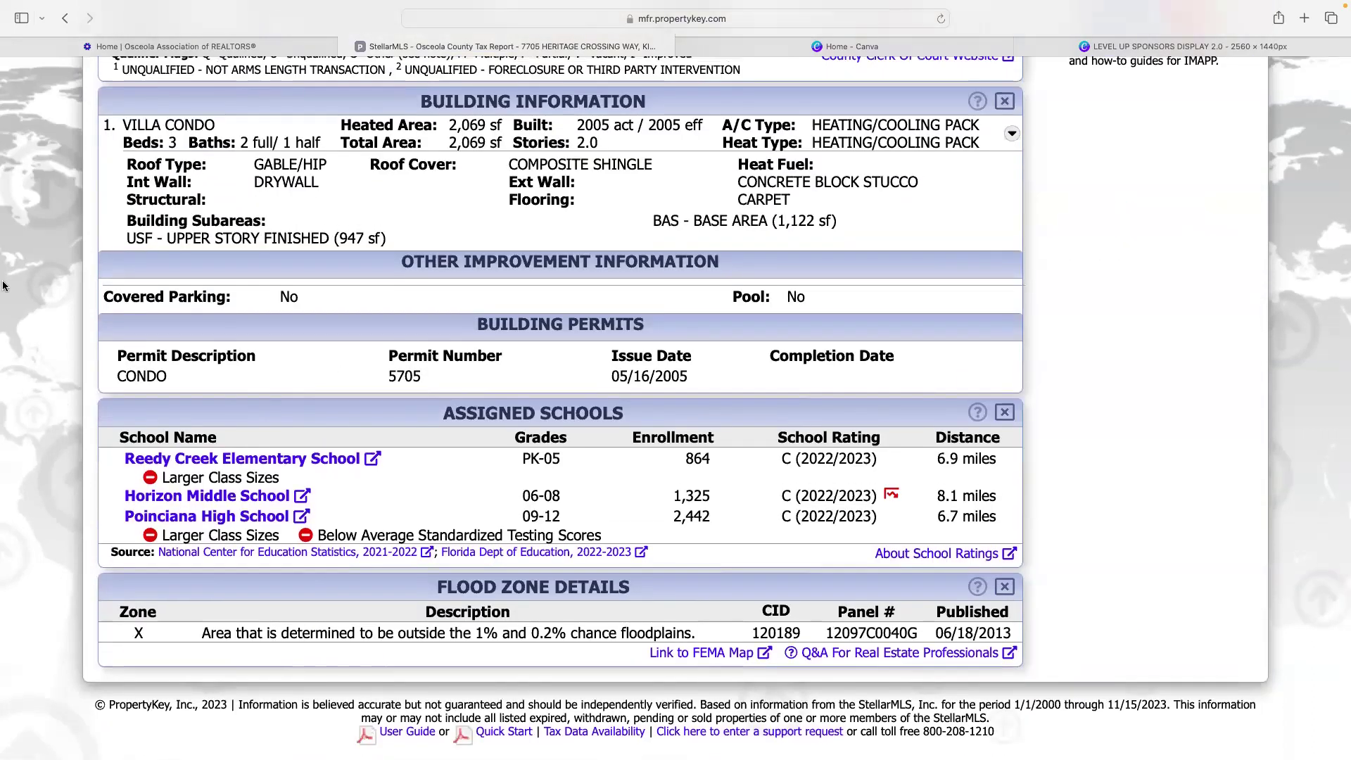
mouse_move(3, 309)
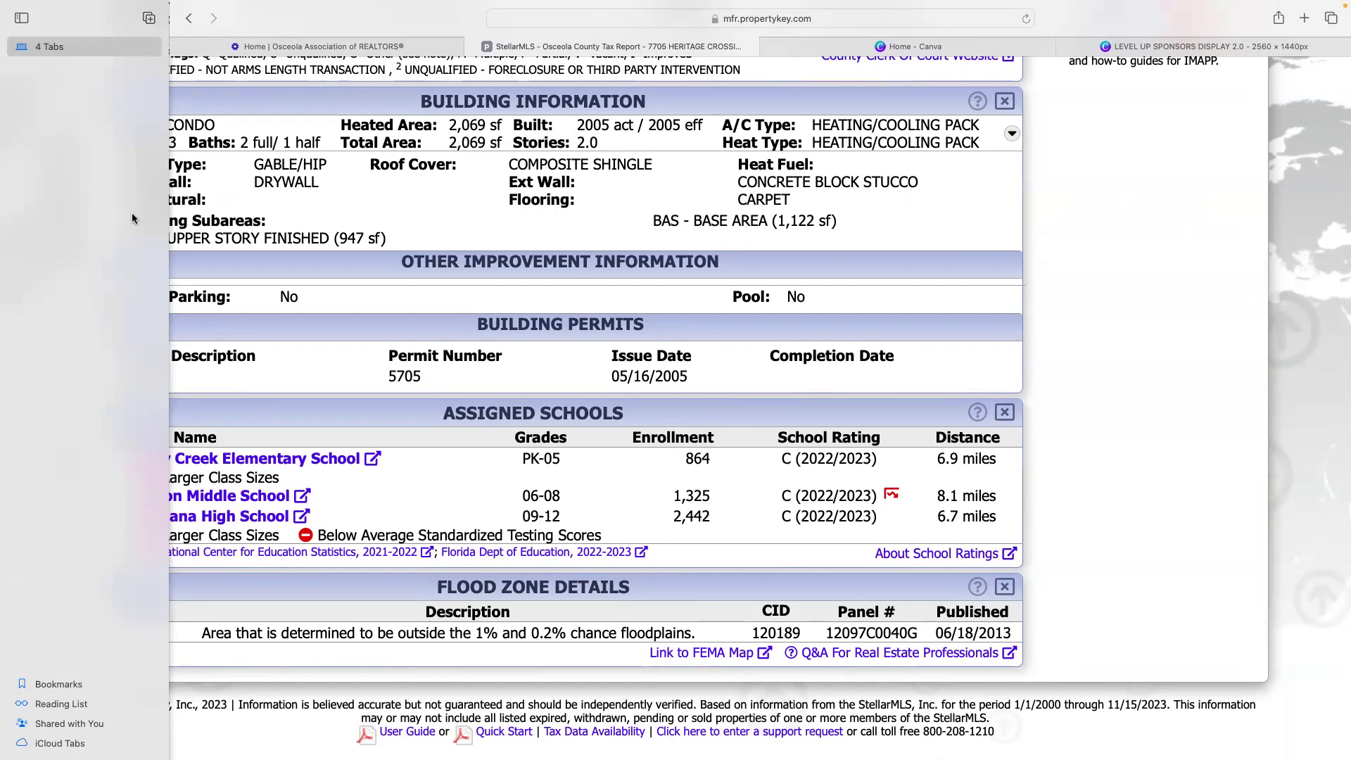
key("super+shift+l")
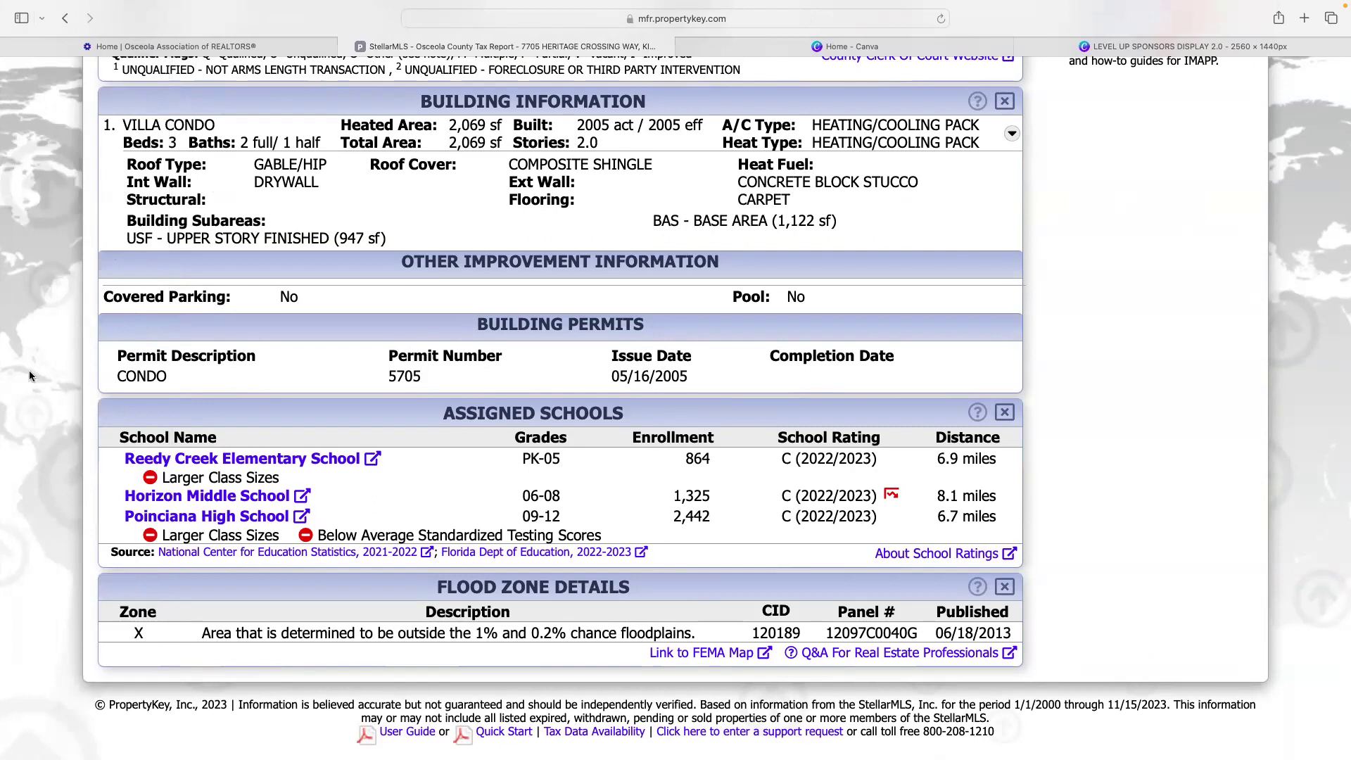
- Scroll to the top of the tax report and switch to the Stellar Central home page
scroll(301, 311, "up", 20)
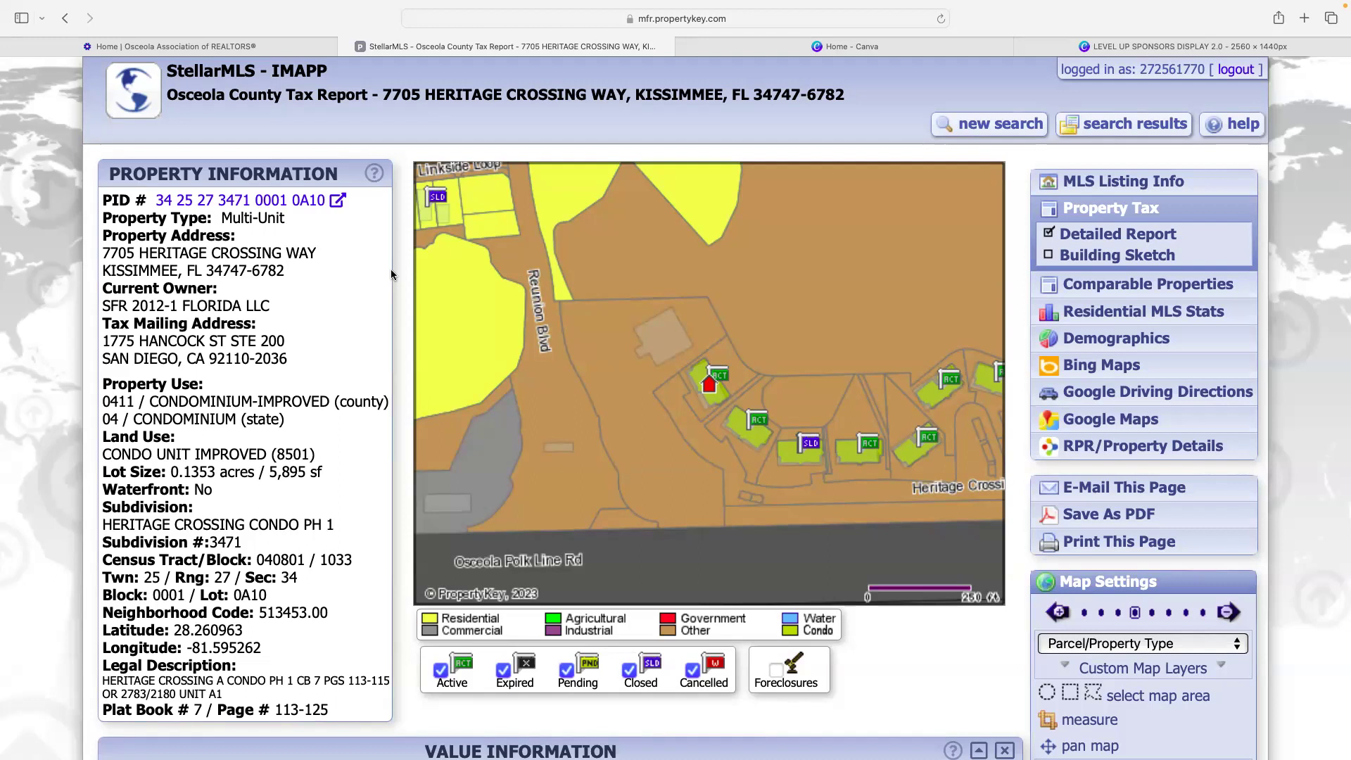
left_click(259, 39)
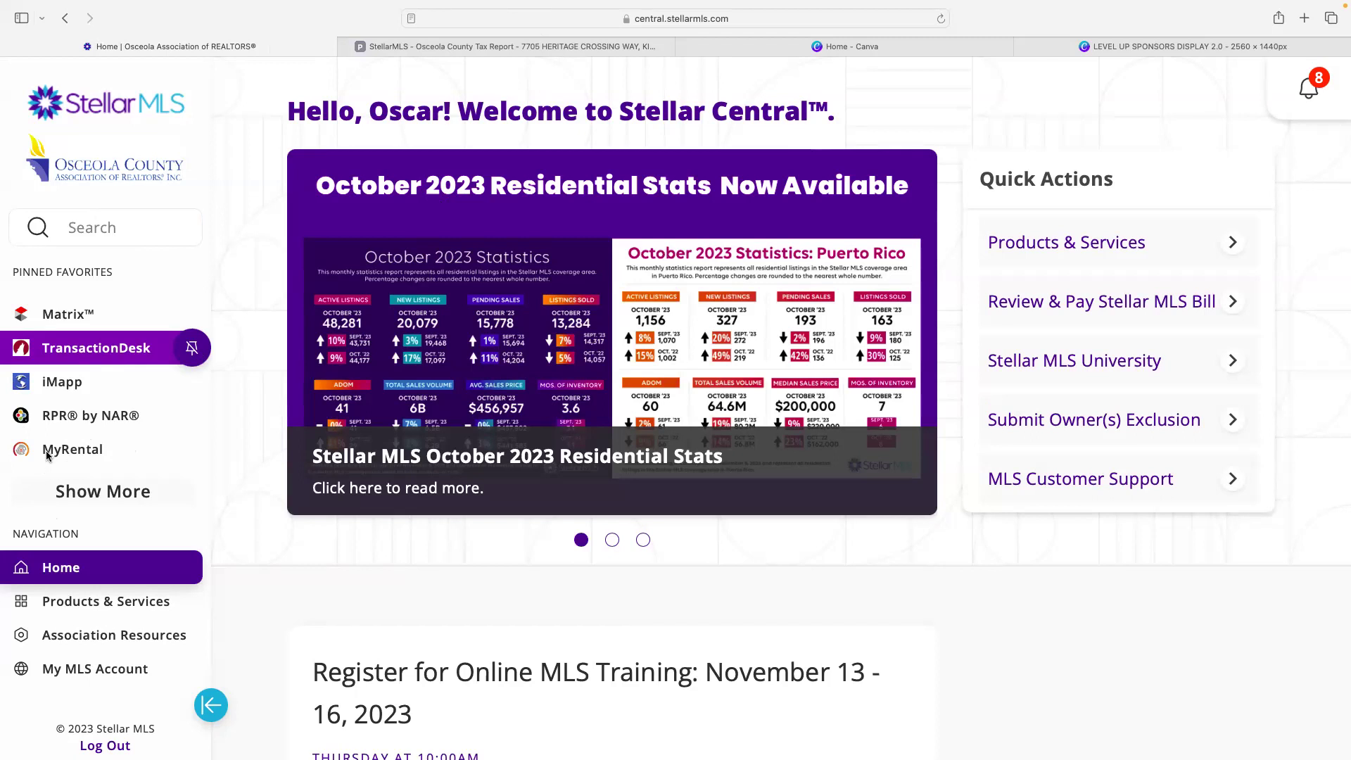
- Go to Products & Services and launch the Remine tile from Pinned Favorites
scroll(141, 454, "down", 4)
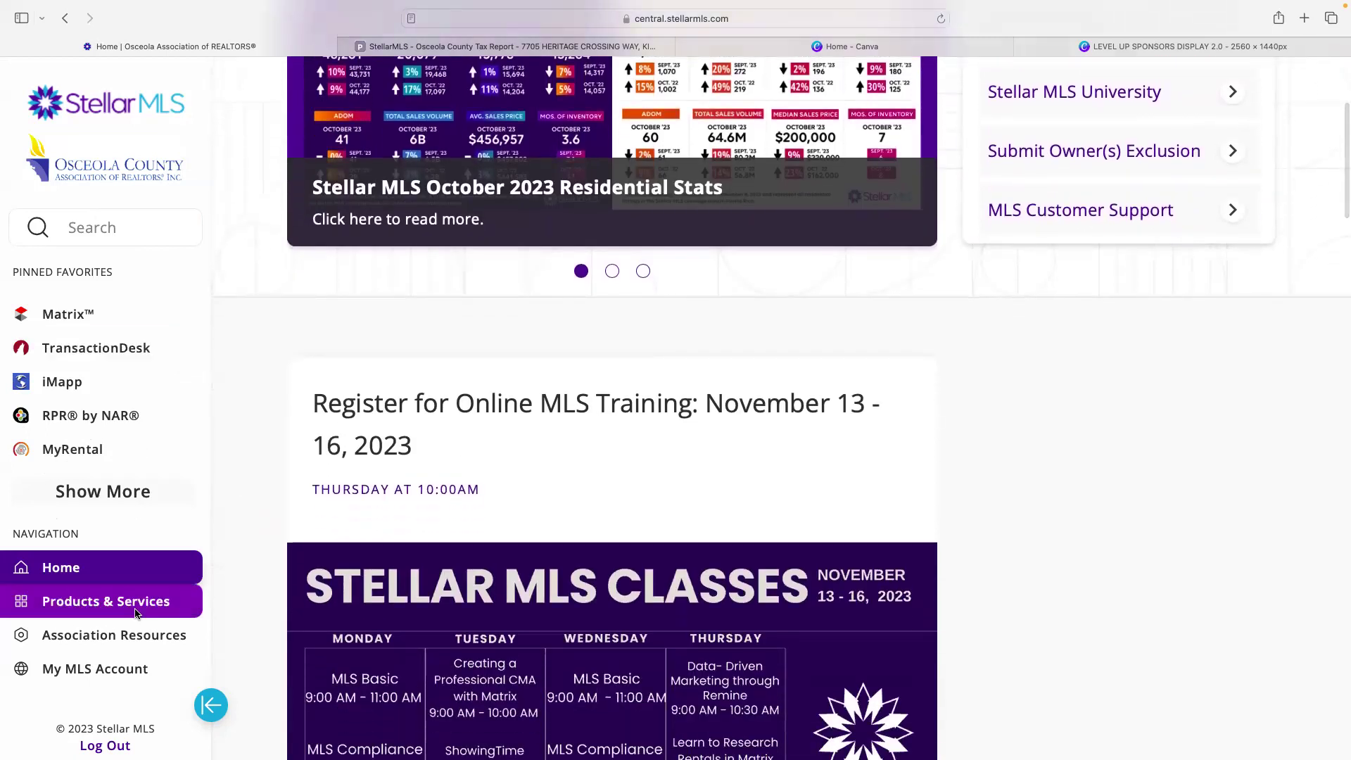
left_click(126, 605)
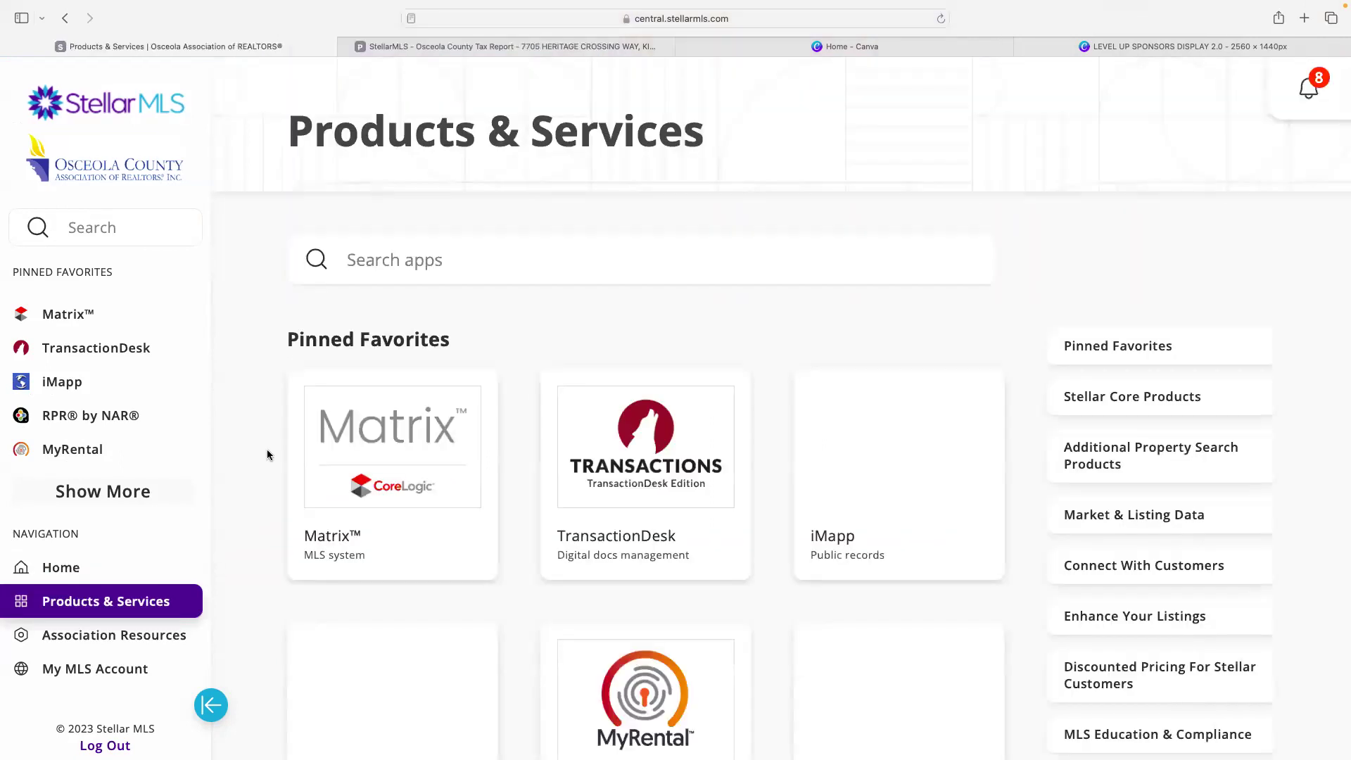
scroll(419, 363, "down", 10)
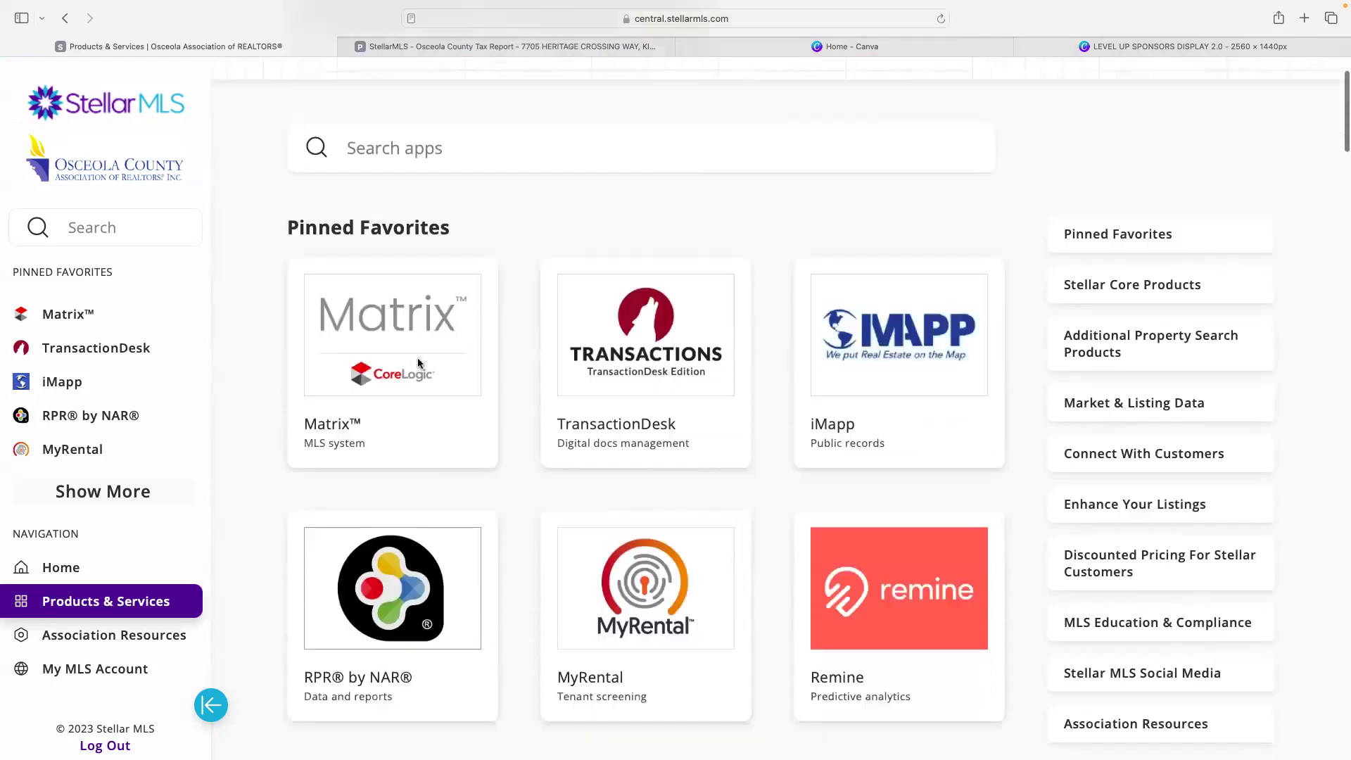
scroll(421, 362, "up", 3)
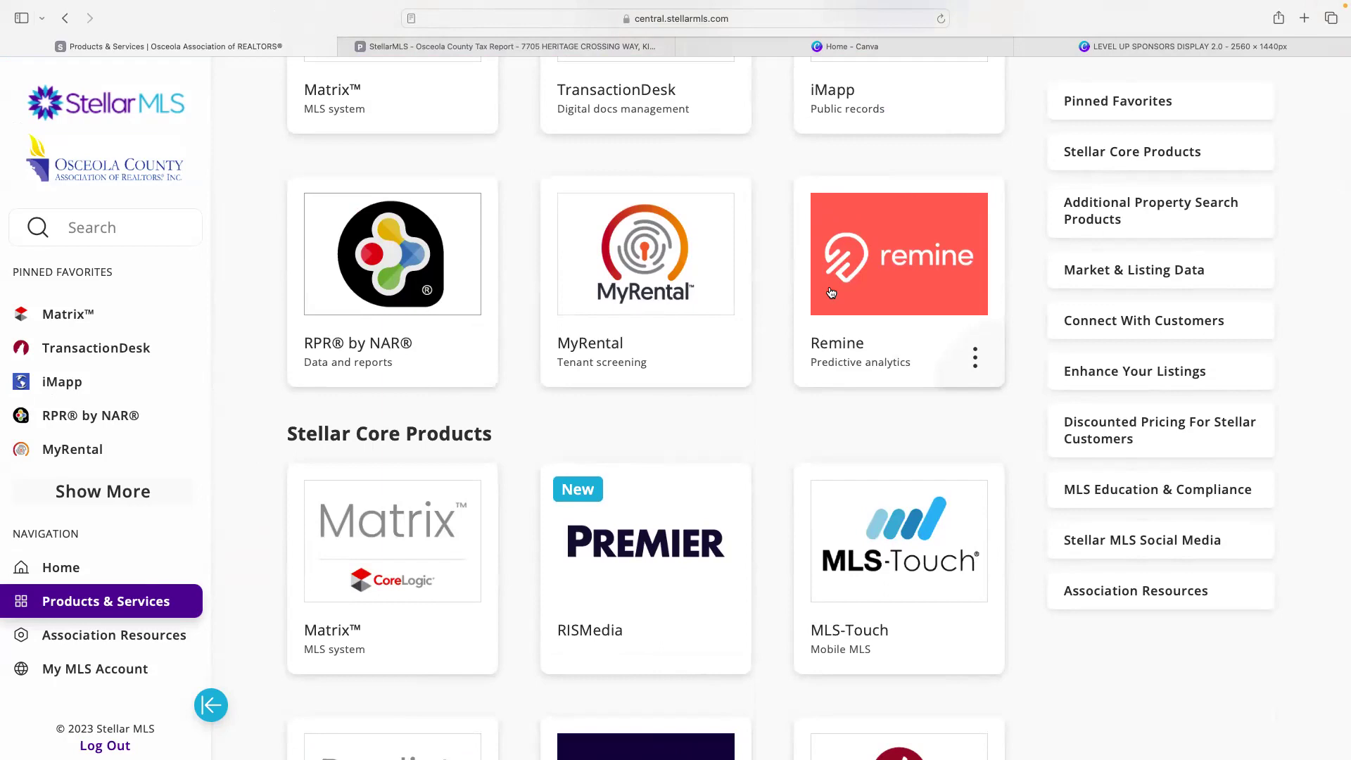
left_click(831, 293)
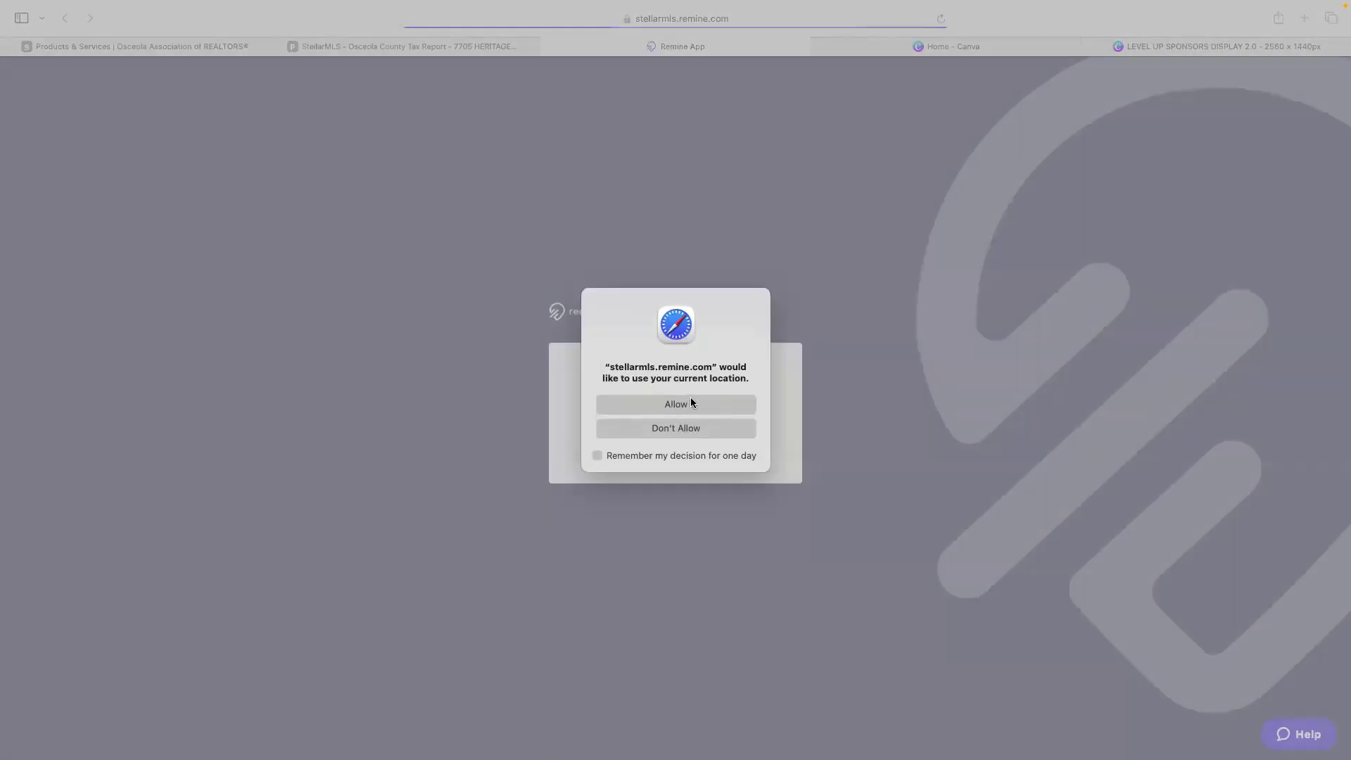
- Allow Remine to use the current location so its Daily dashboard loads
left_click(692, 403)
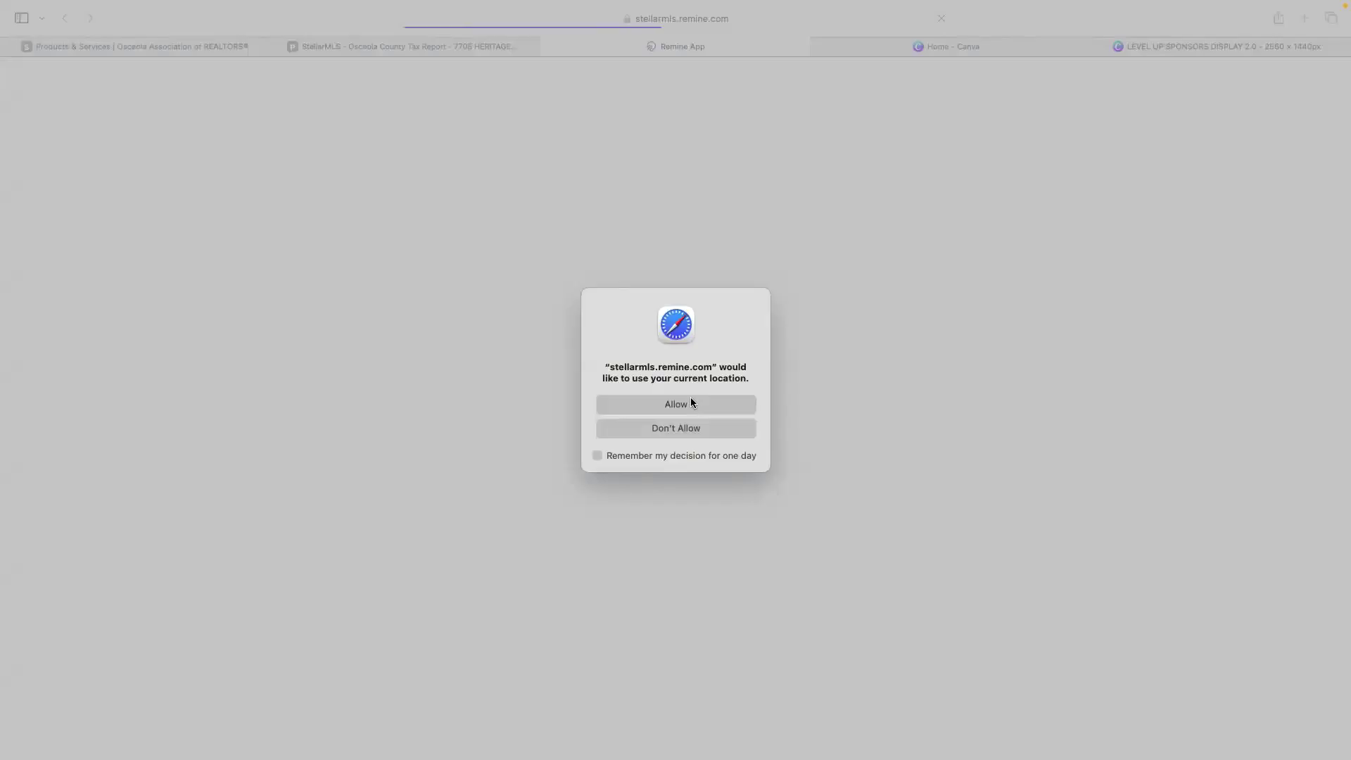
left_click(687, 401)
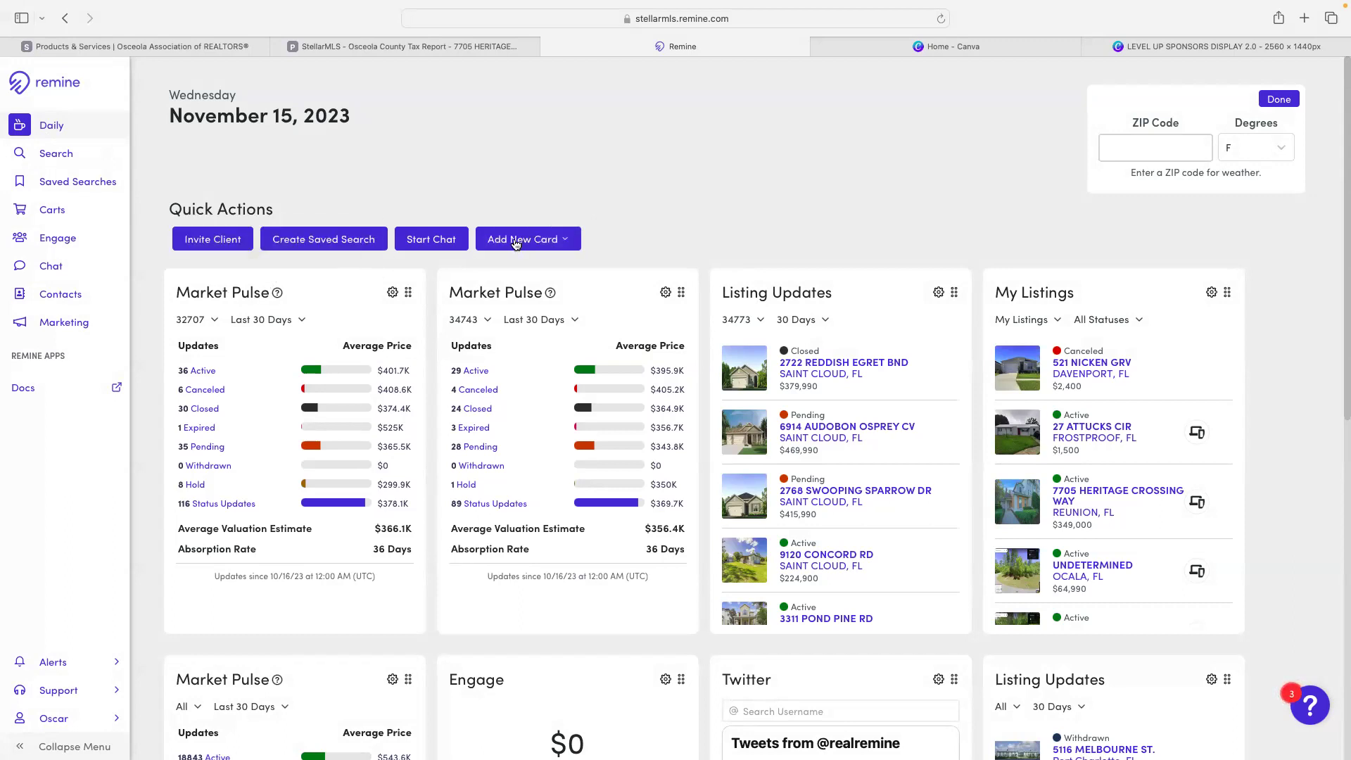
key("super+equal")
key("super+equal")
key("super+equal")
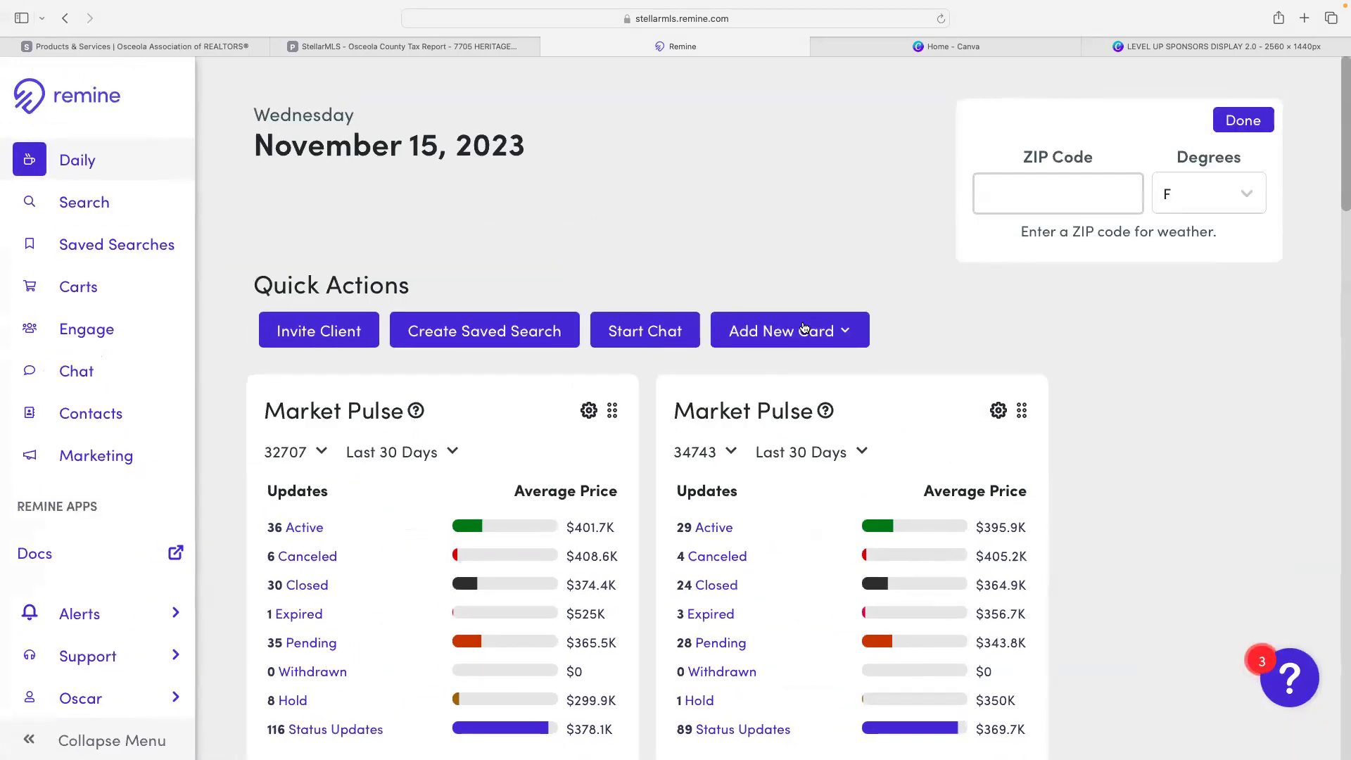
left_click(844, 331)
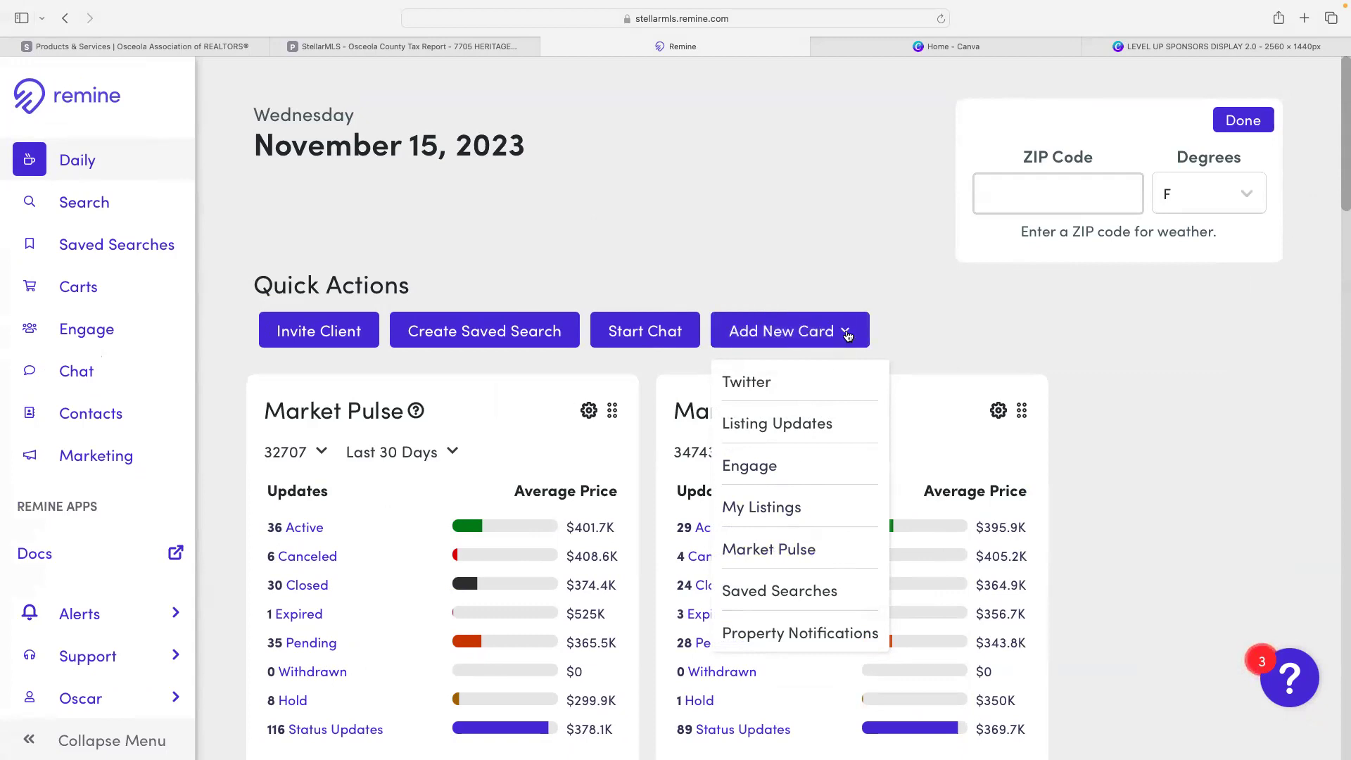
left_click(920, 340)
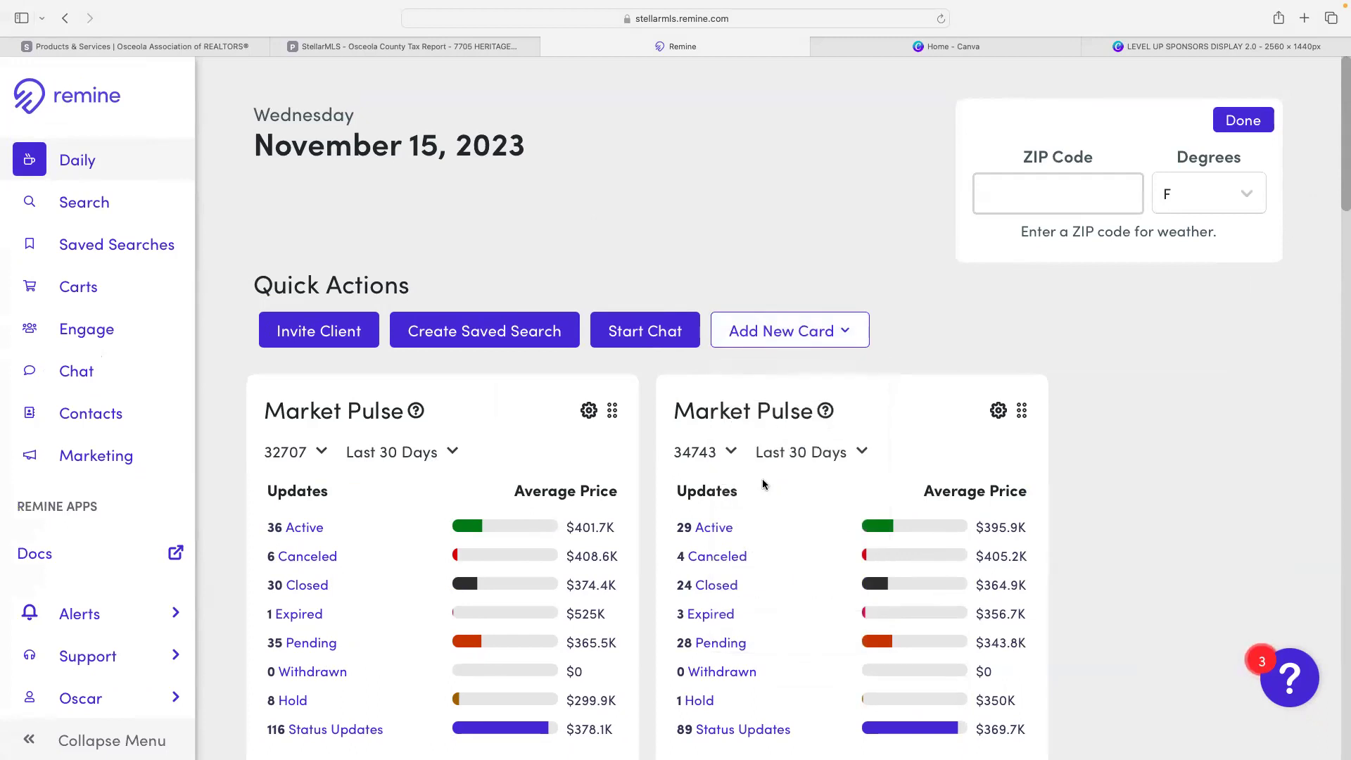
scroll(761, 479, "down", 5)
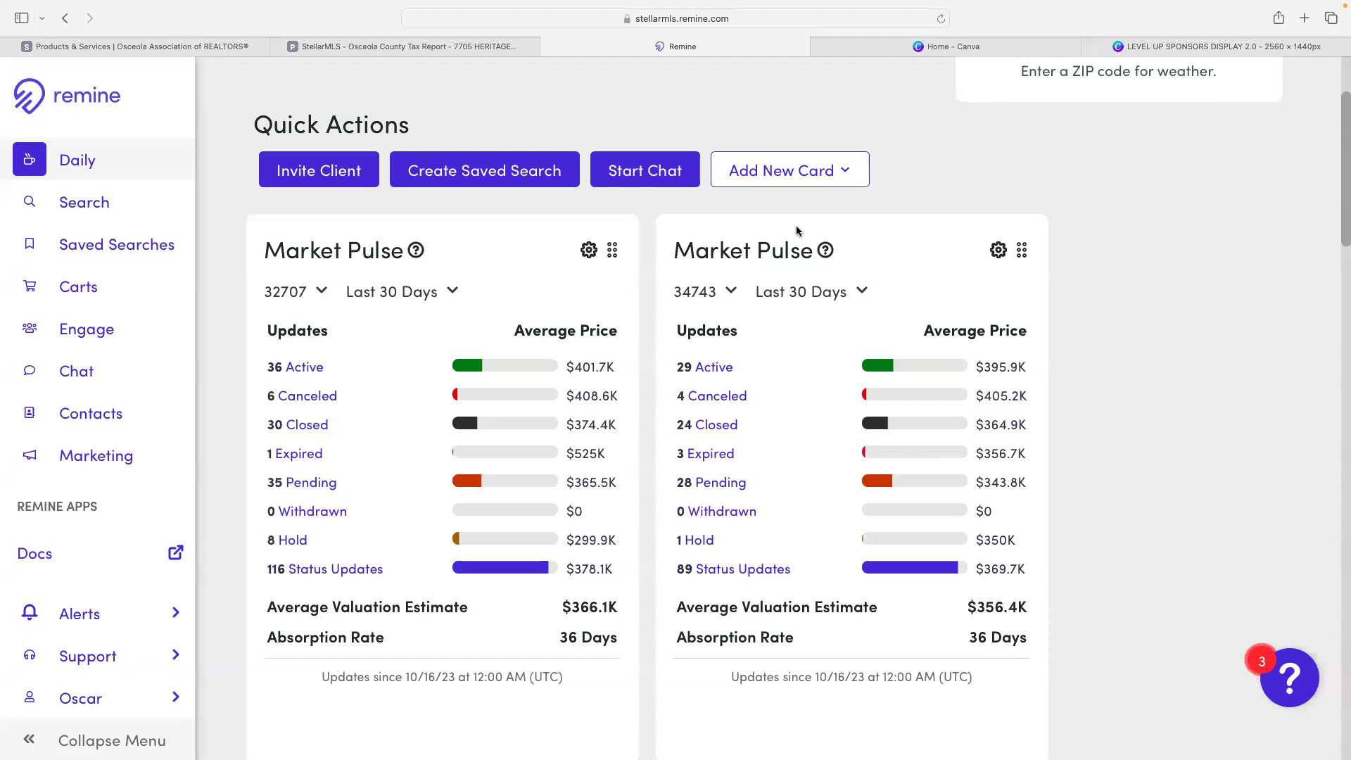
- Add a new Market Pulse card to the Daily dashboard and set its ZIP code to 34747
left_click(791, 170)
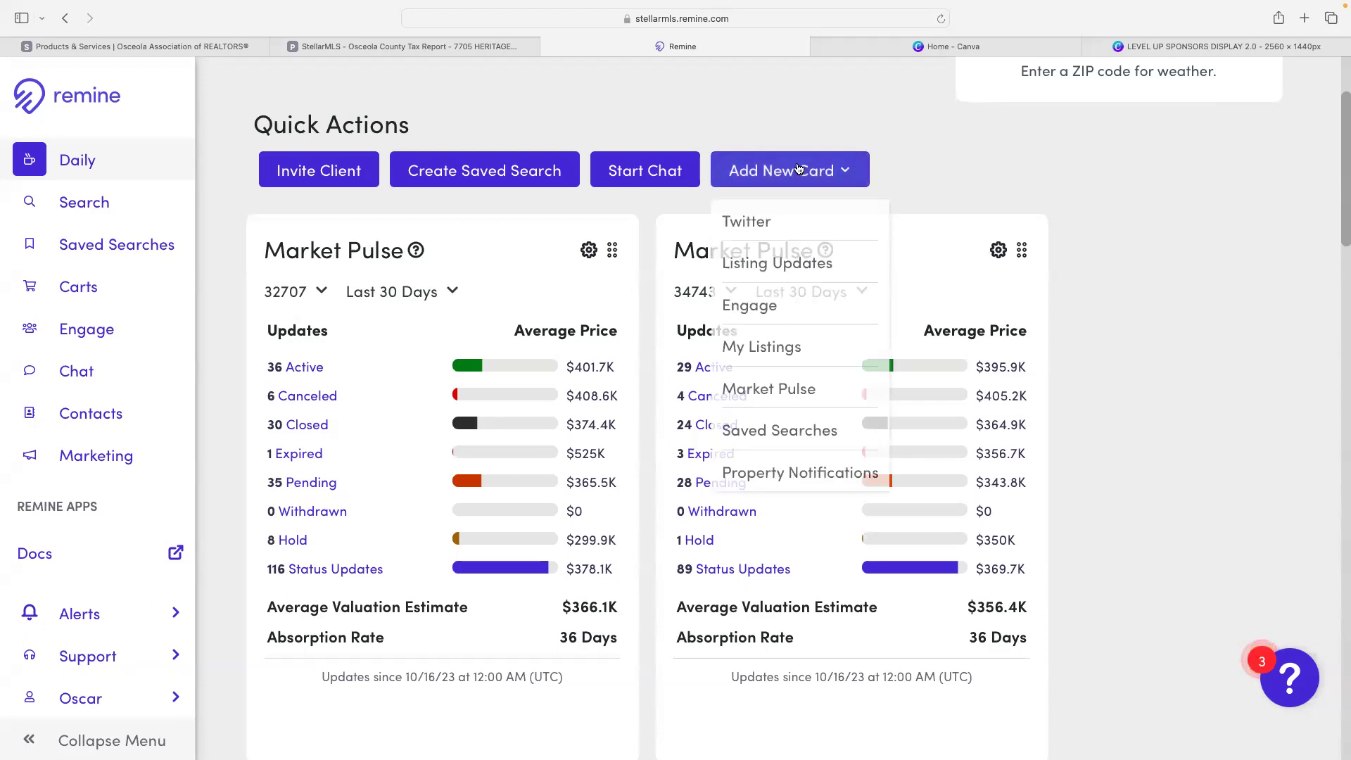
left_click(790, 396)
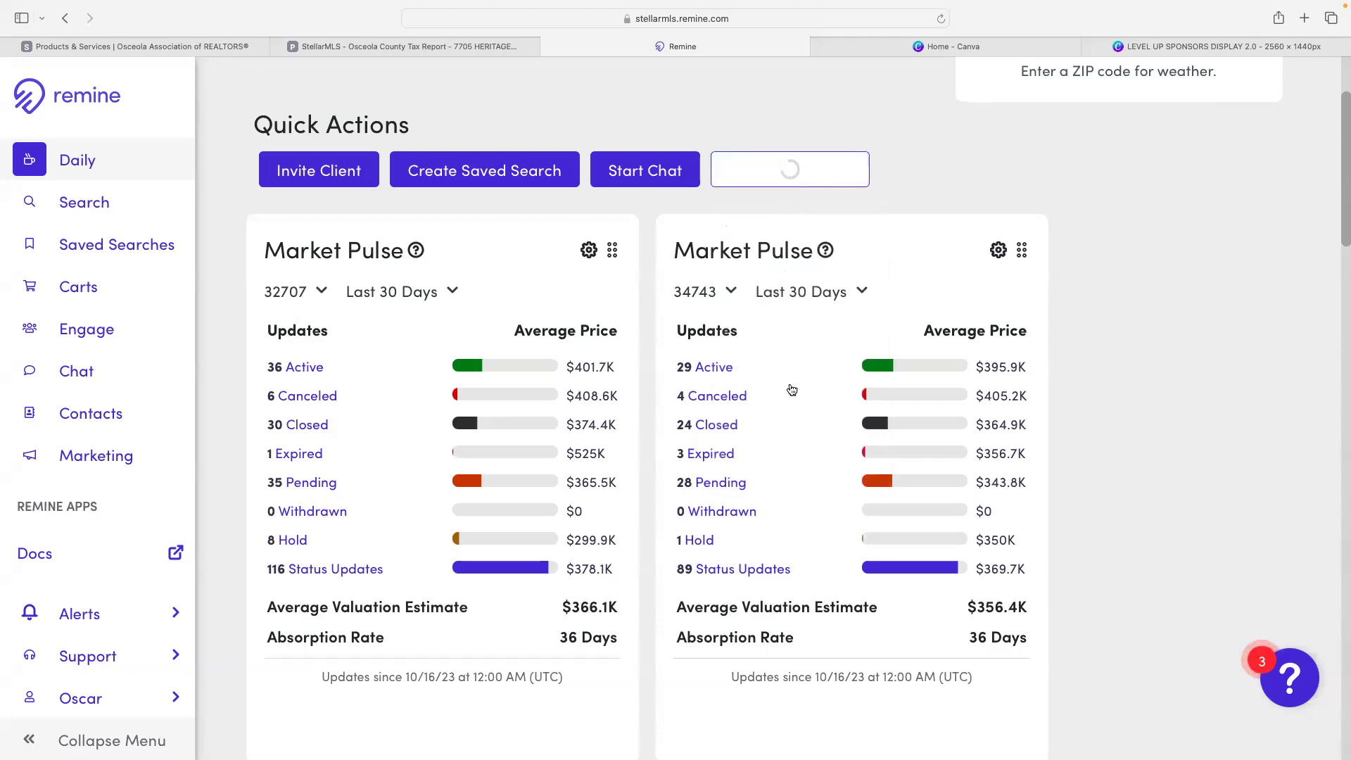
left_click(278, 292)
left_click(353, 342)
type("34747")
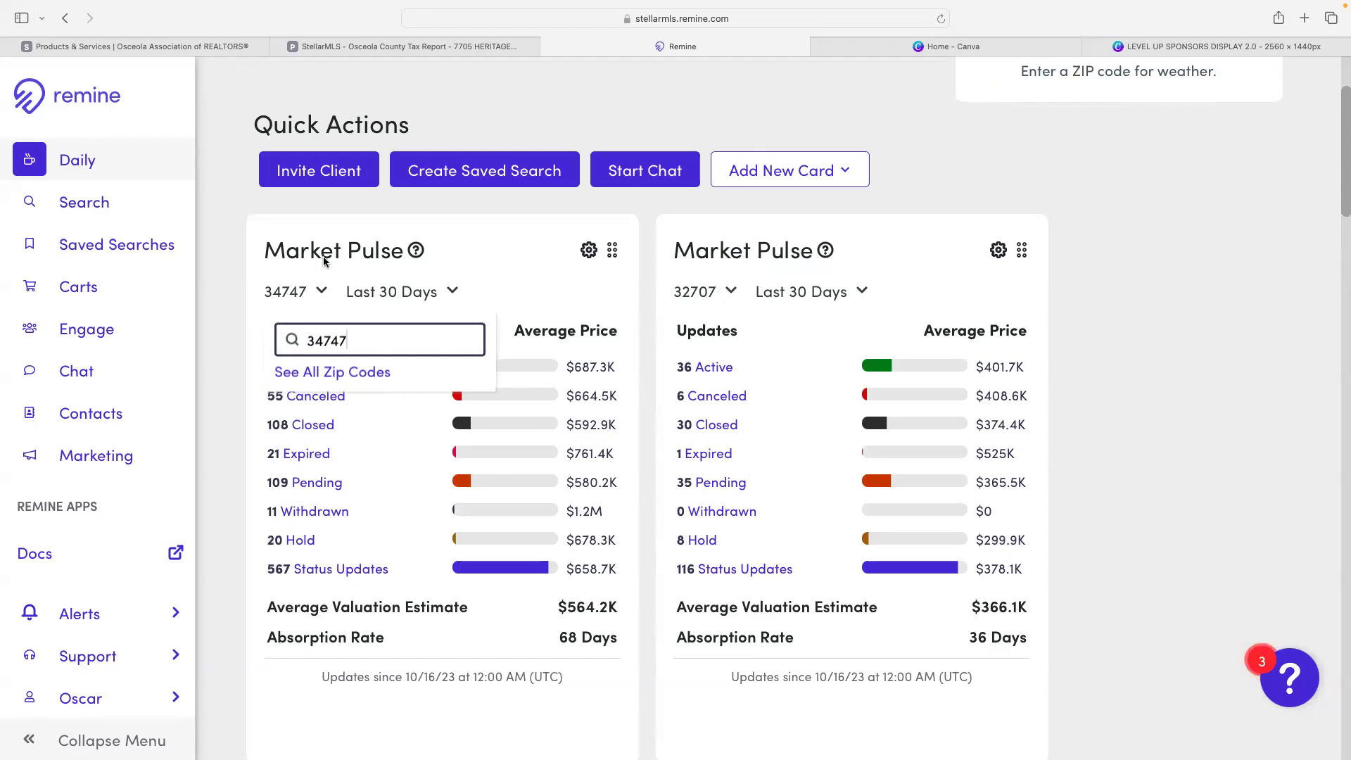
left_click(470, 255)
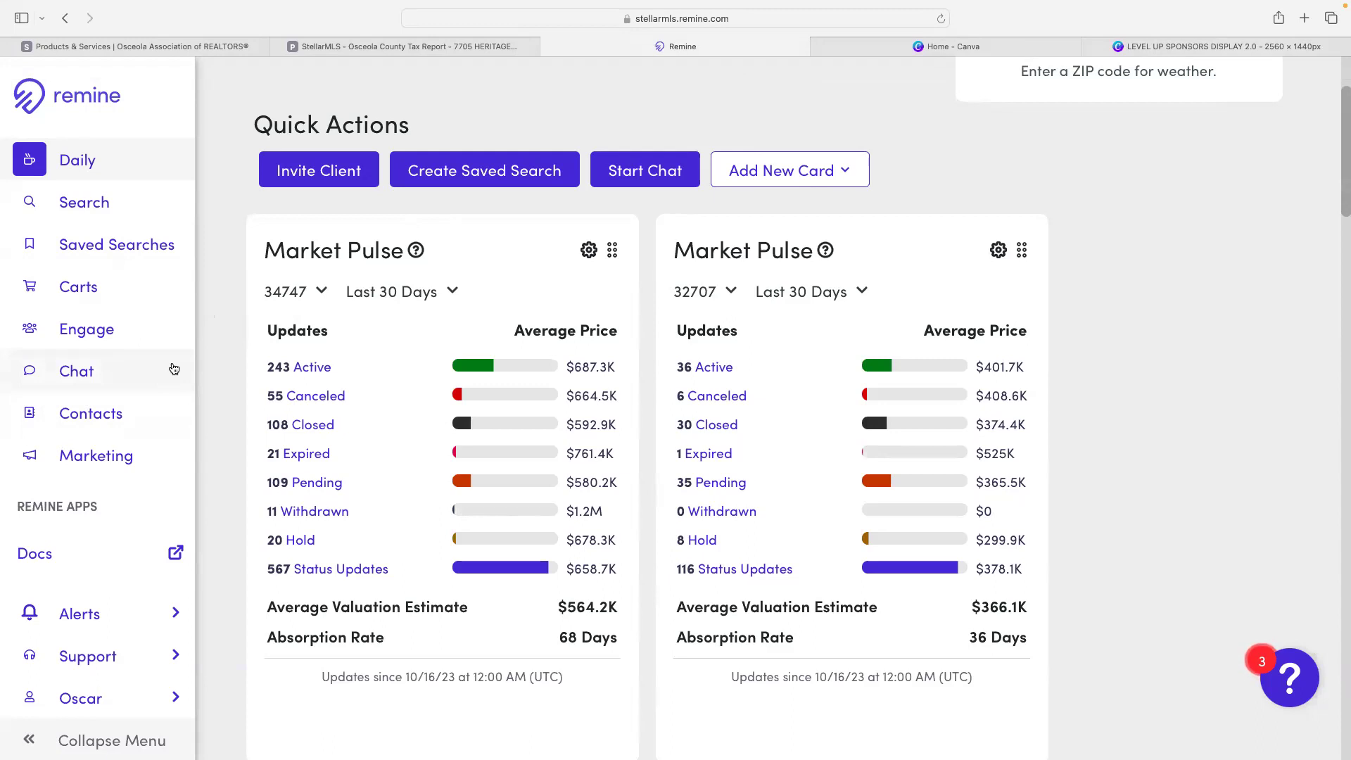
- On the property search page, filter Property Value to $250,000 - $500,000
left_click(68, 208)
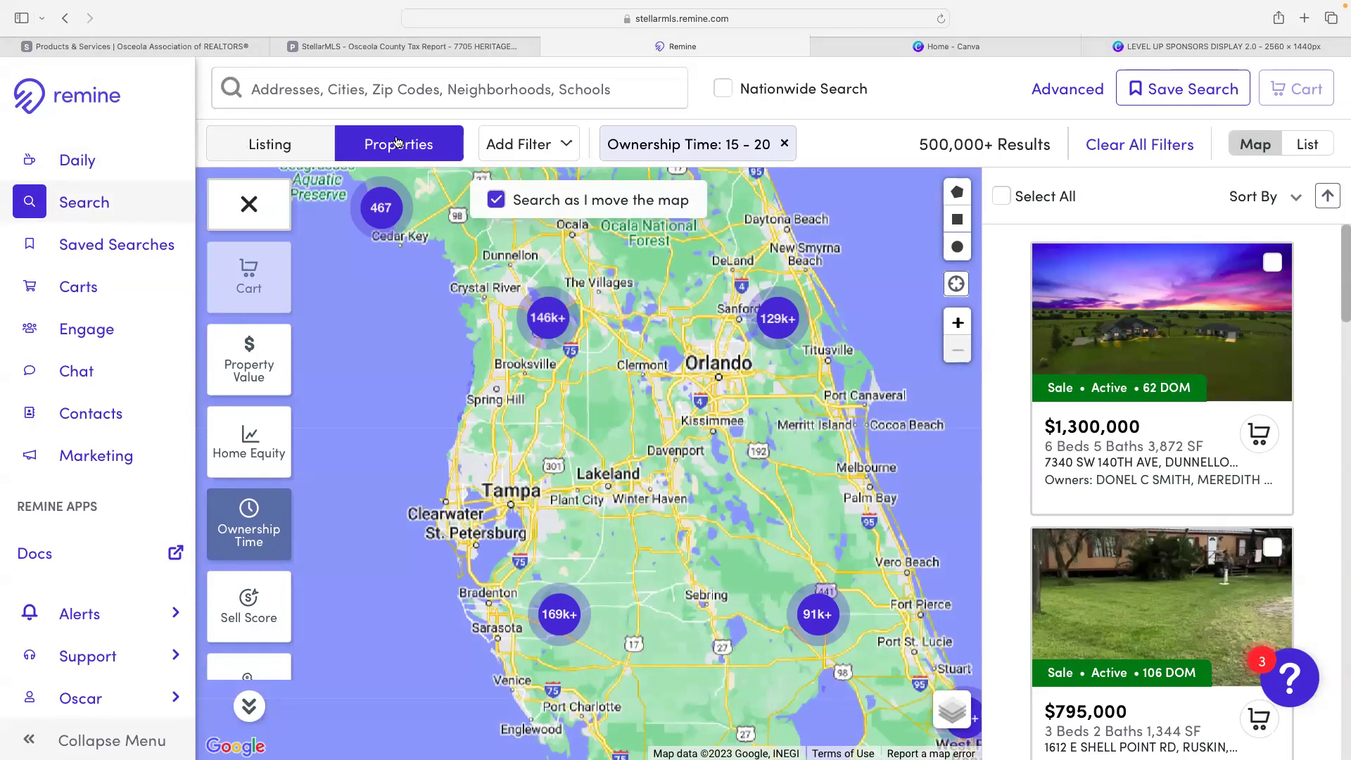
left_click(259, 357)
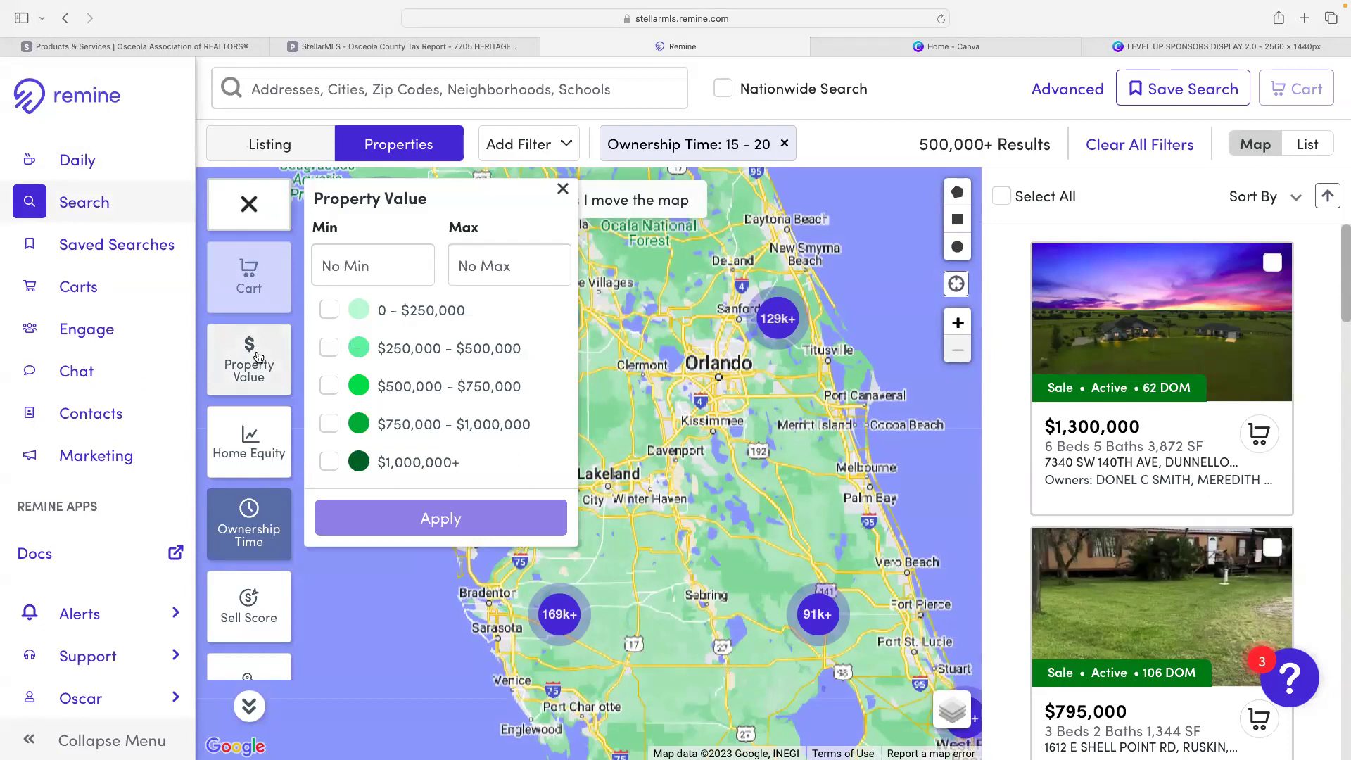
left_click(329, 348)
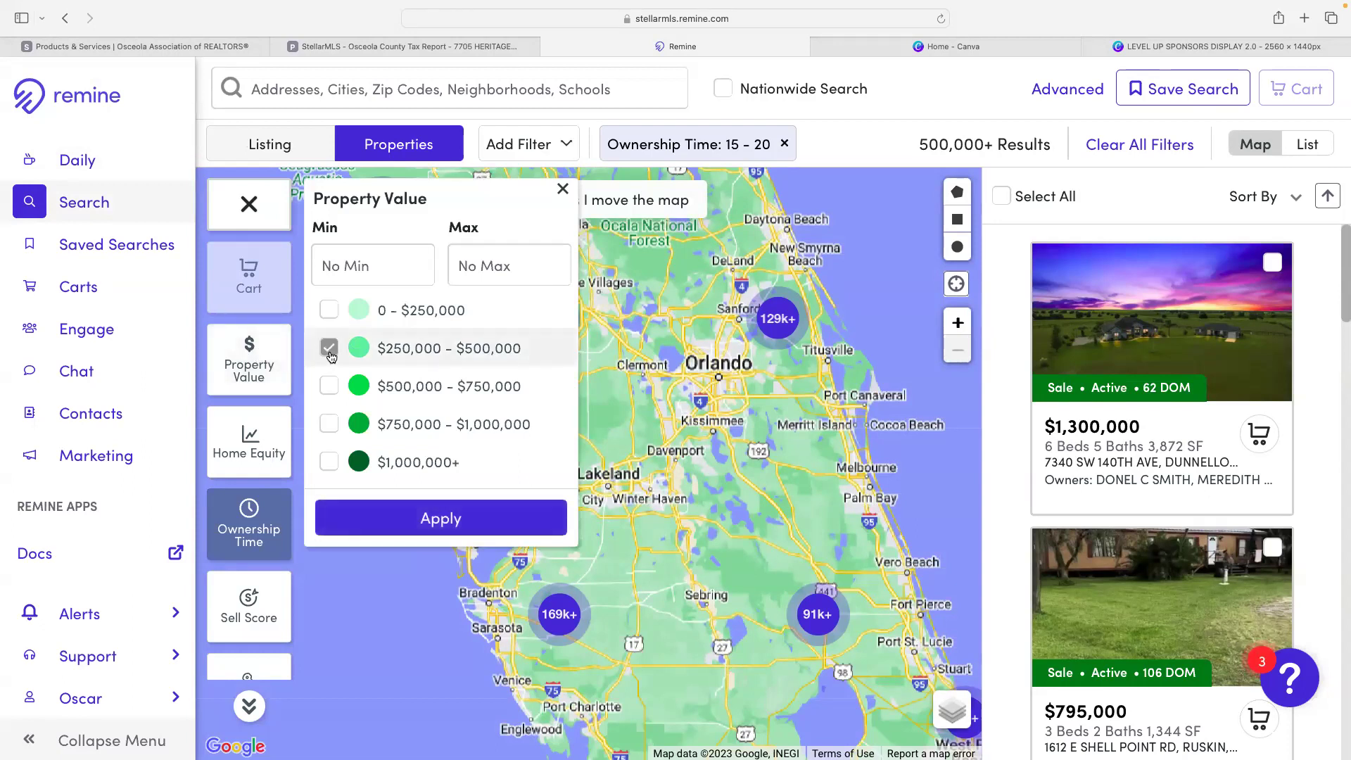
left_click(395, 512)
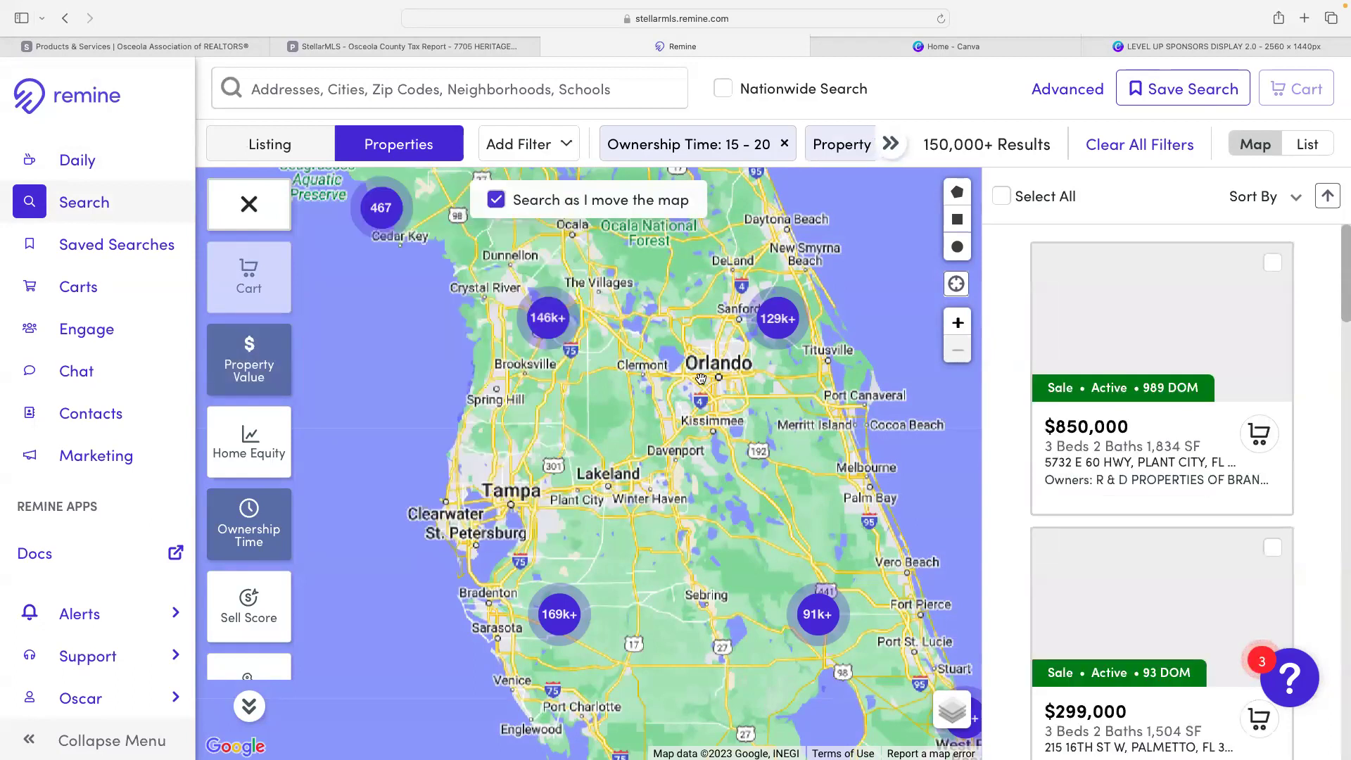
- Frame the Buena Ventura Lakes area on the map and pick the polygon drawing tool
scroll(697, 374, "up", 5)
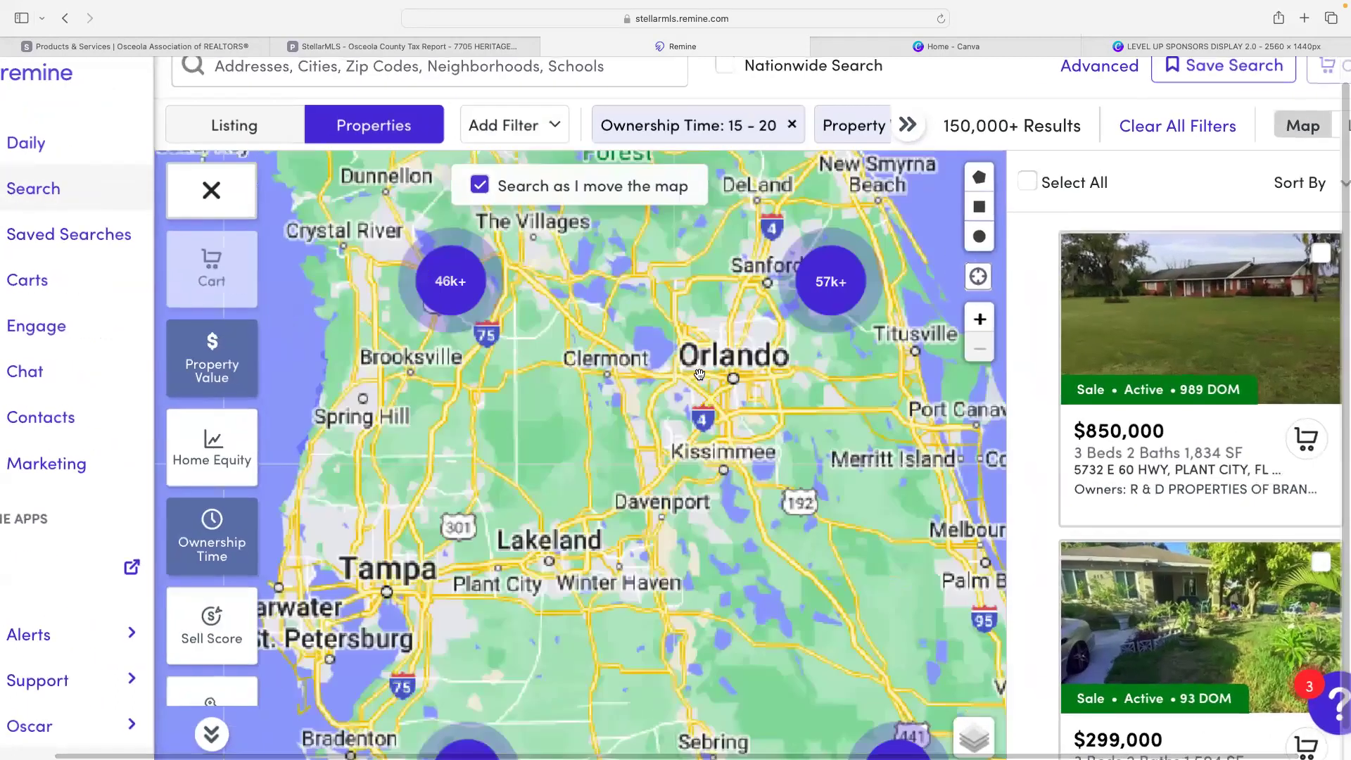
scroll(752, 394, "up", 5)
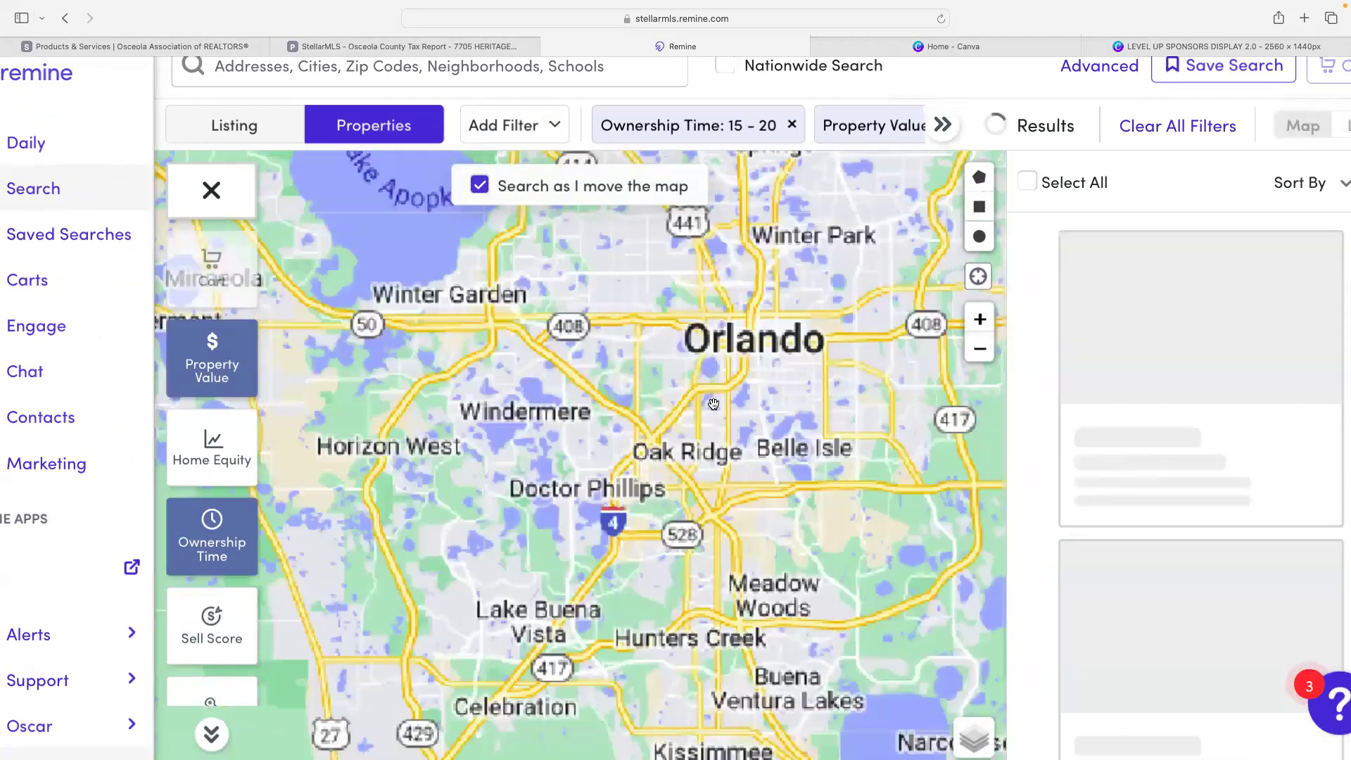
left_click_drag(744, 458, 733, 283)
scroll(696, 372, "up", 3)
left_click_drag(699, 577, 634, 341)
scroll(584, 285, "up", 3)
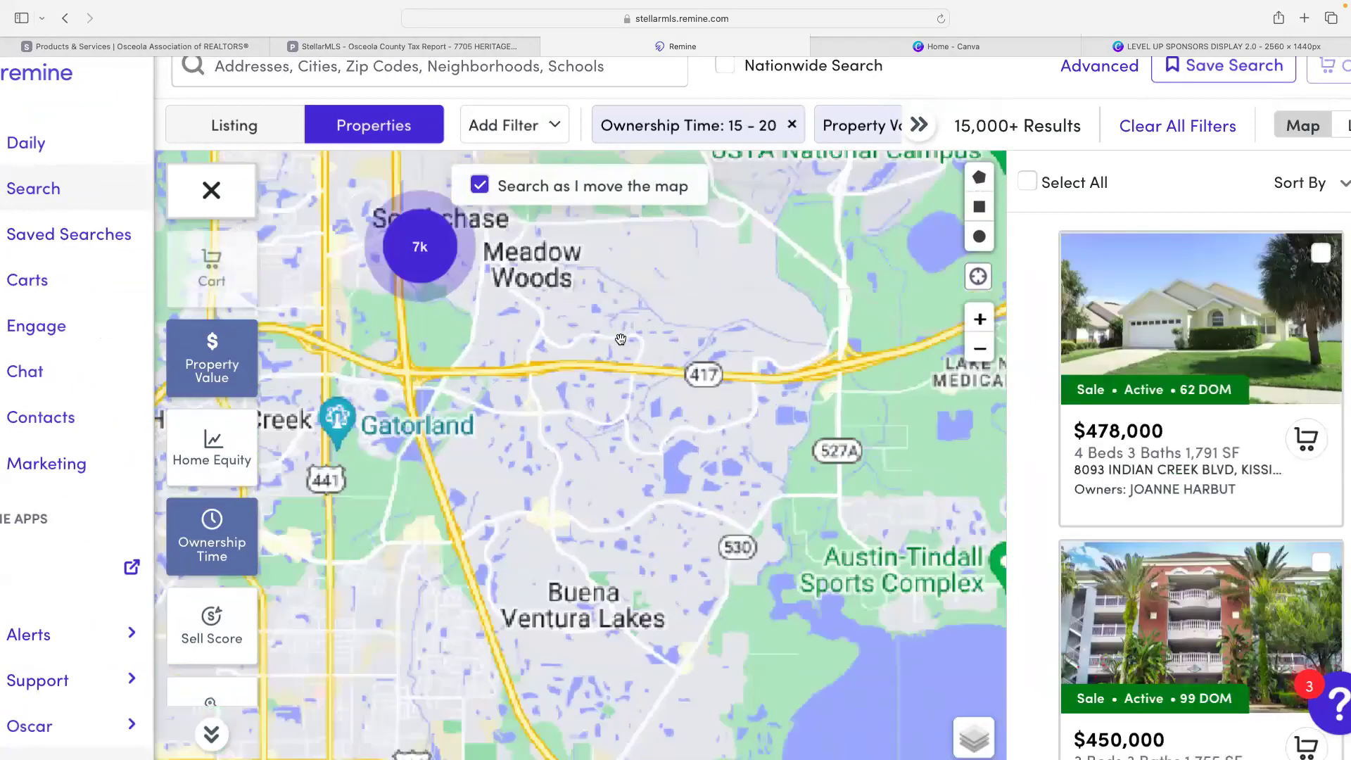
left_click_drag(609, 255, 602, 204)
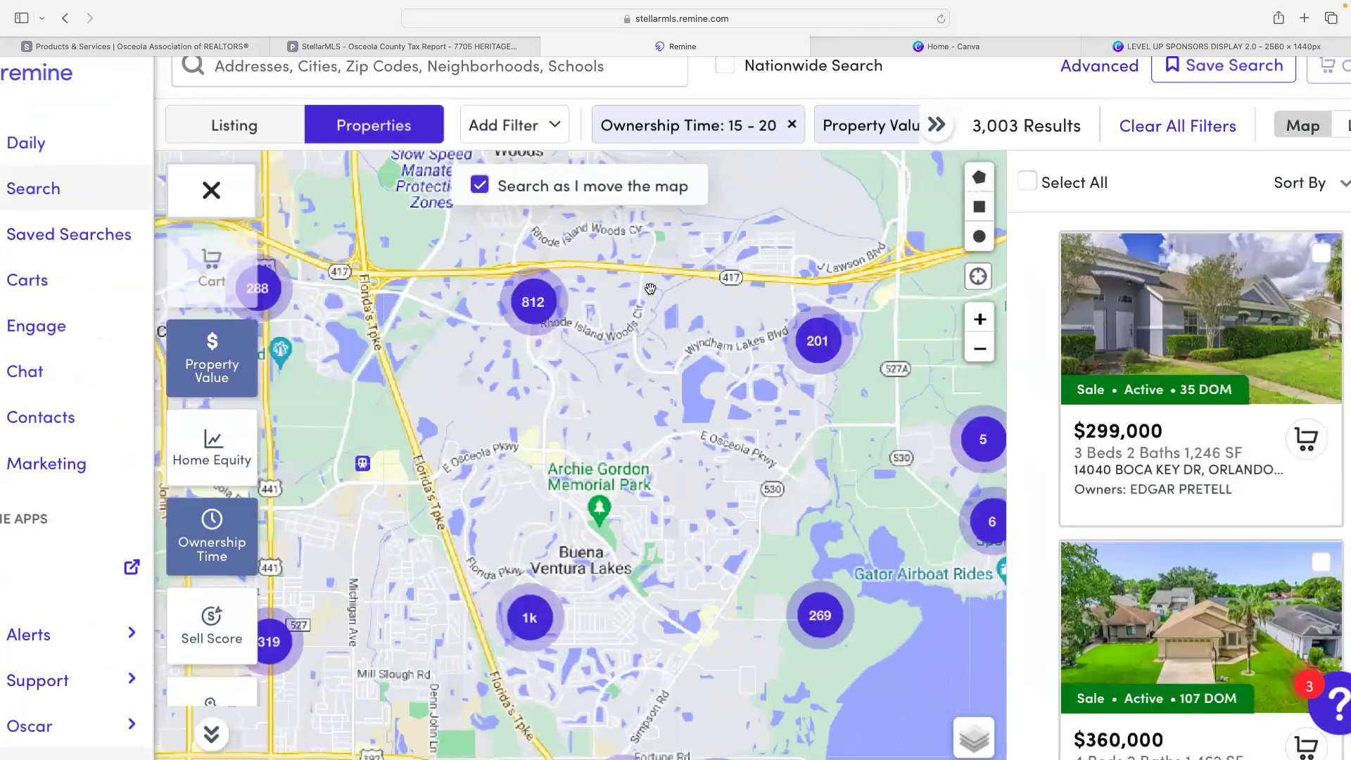
left_click_drag(649, 285, 650, 257)
left_click(978, 178)
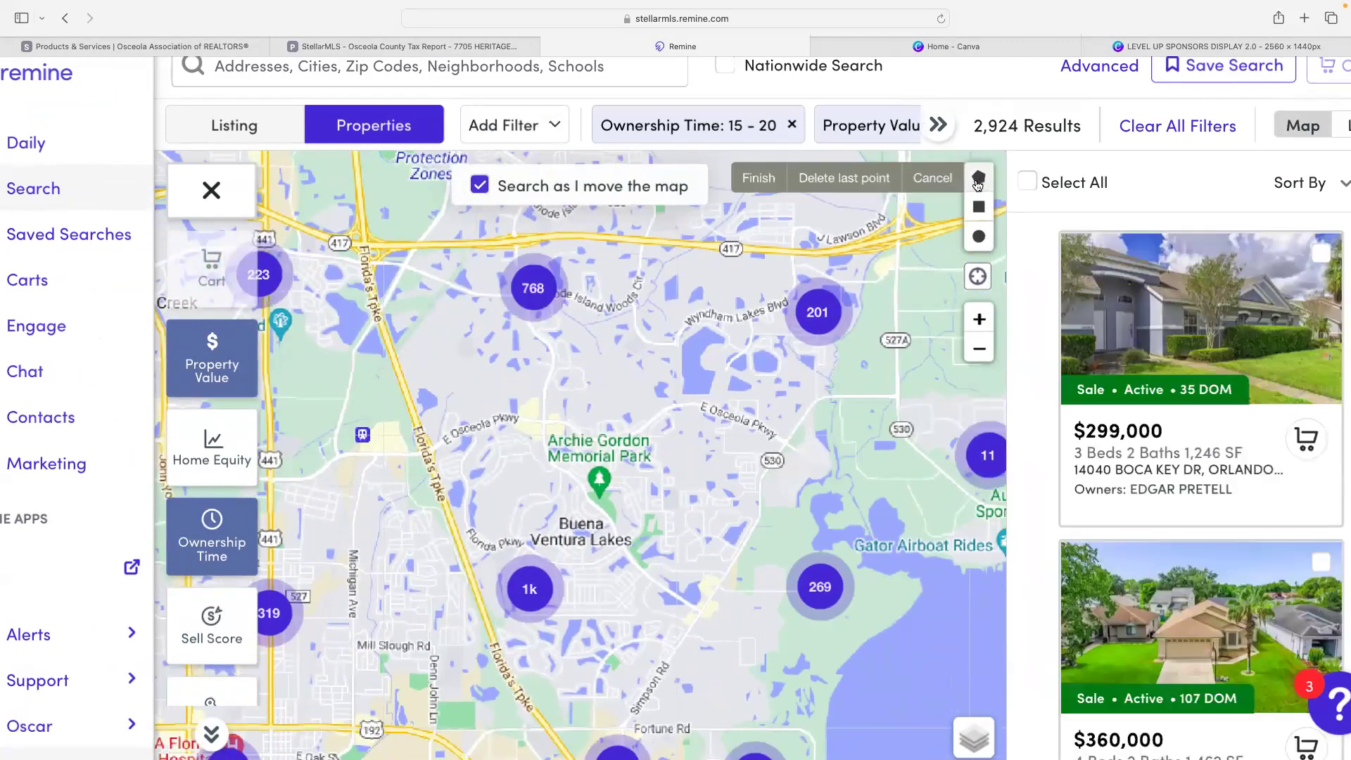
- Draw a triangular search area from the Turnpike/417 junction to Lawson Blvd and Fortune Rd
left_click(359, 241)
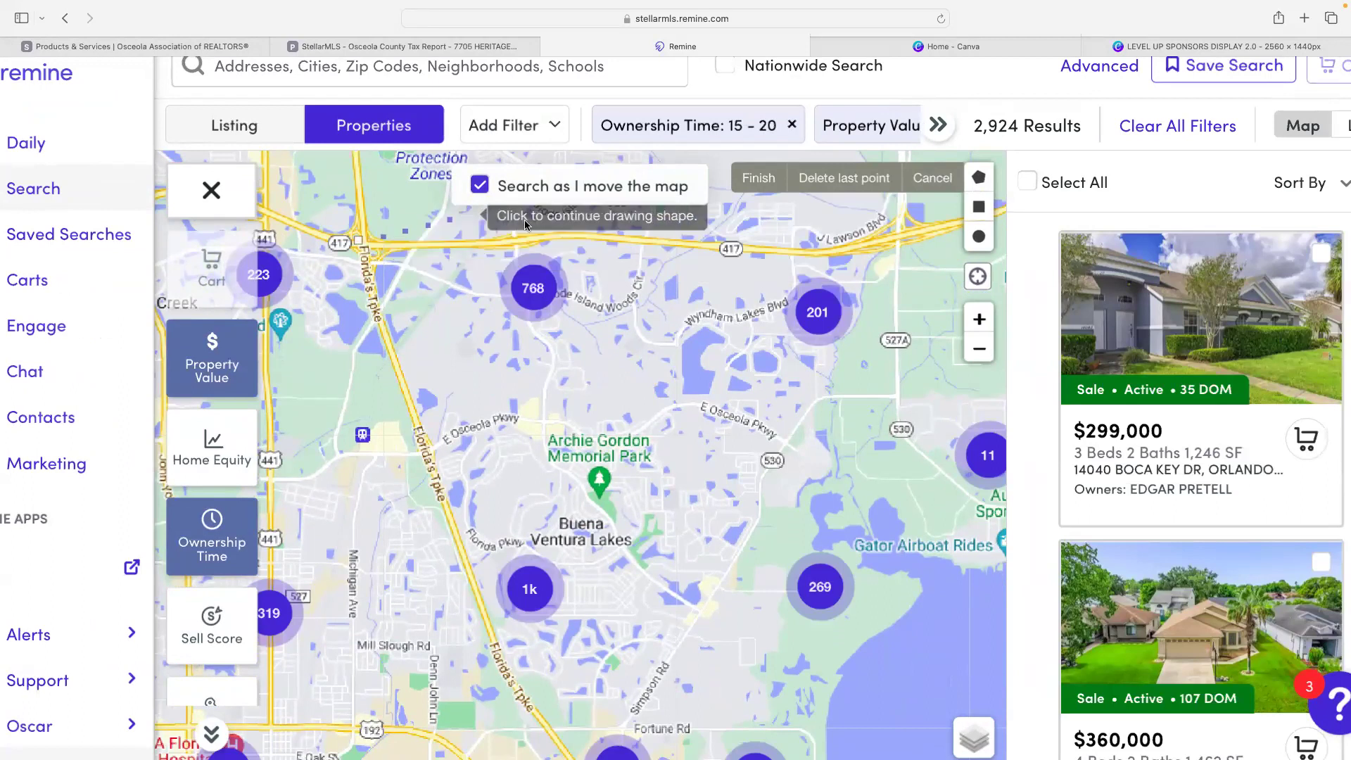
left_click(874, 250)
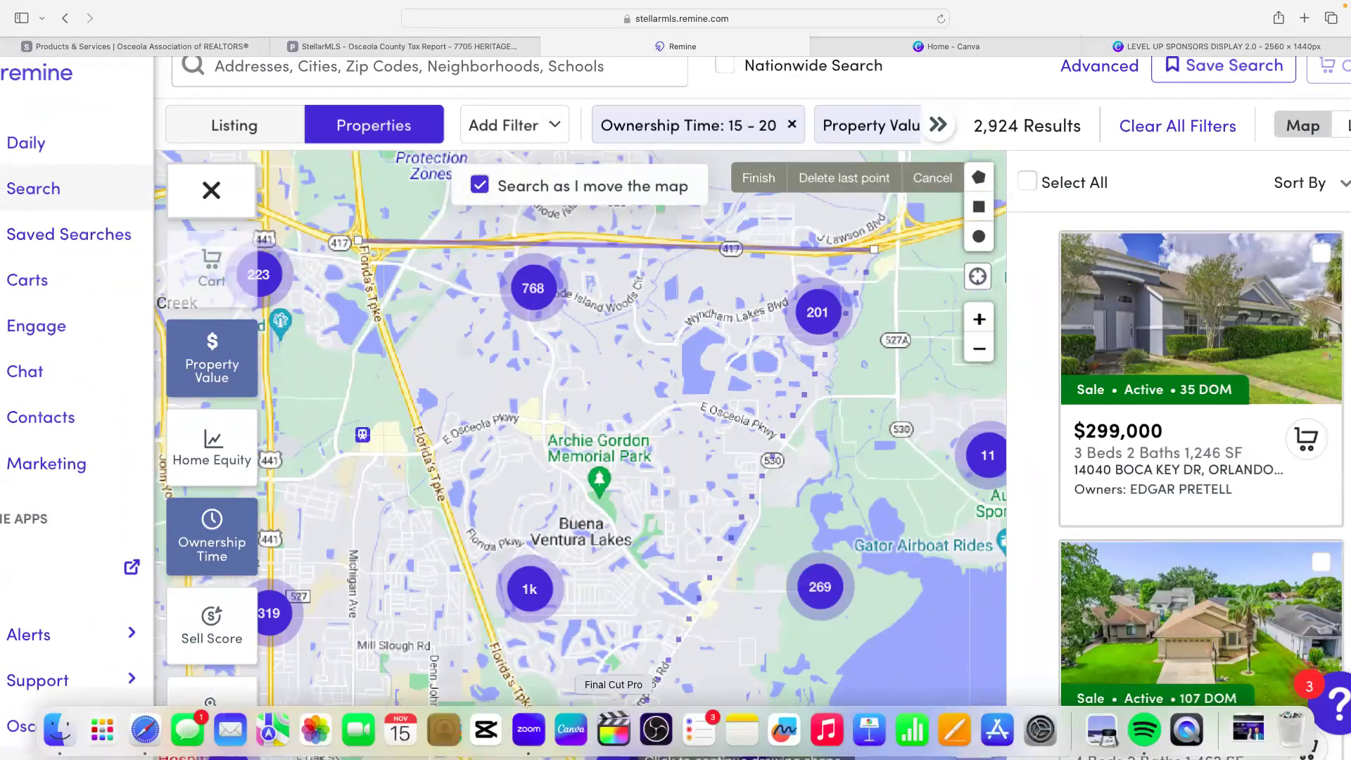
scroll(601, 697, "up", 5)
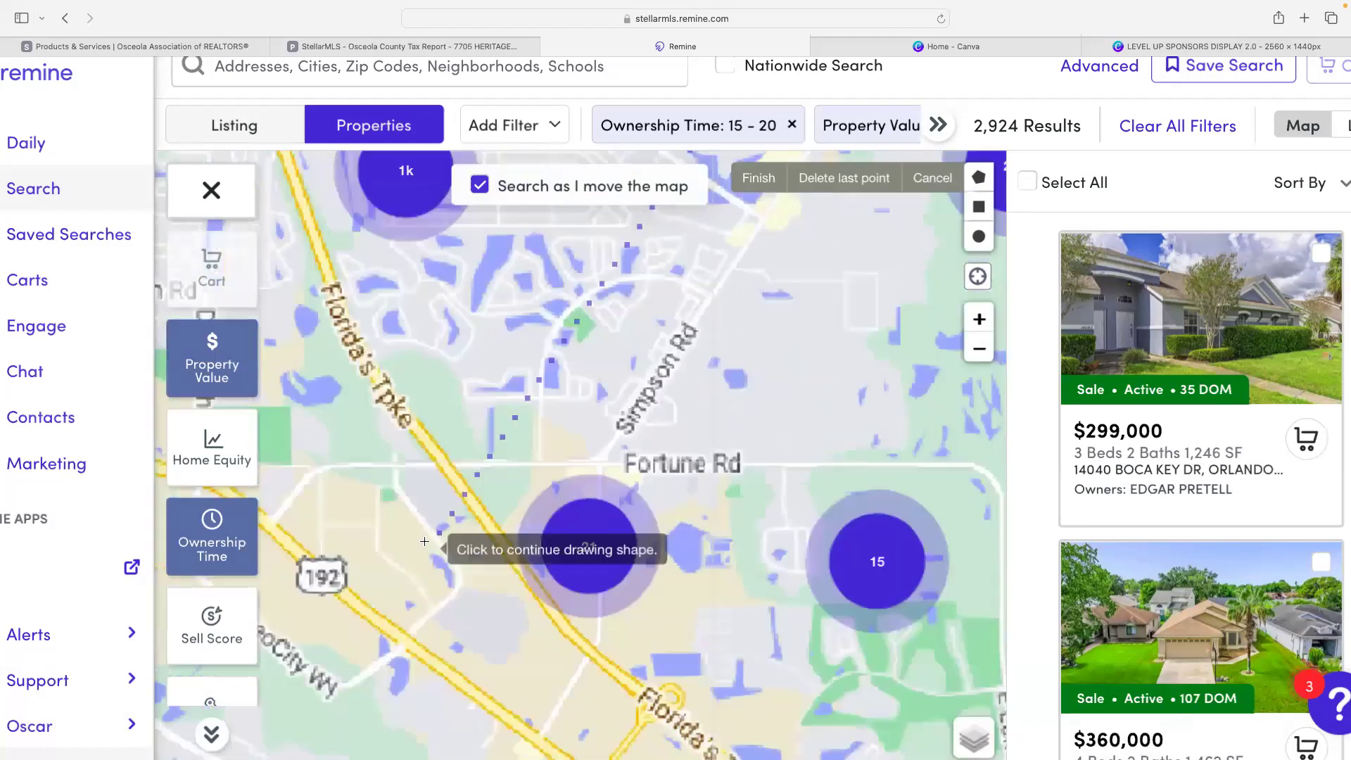
left_click(544, 326)
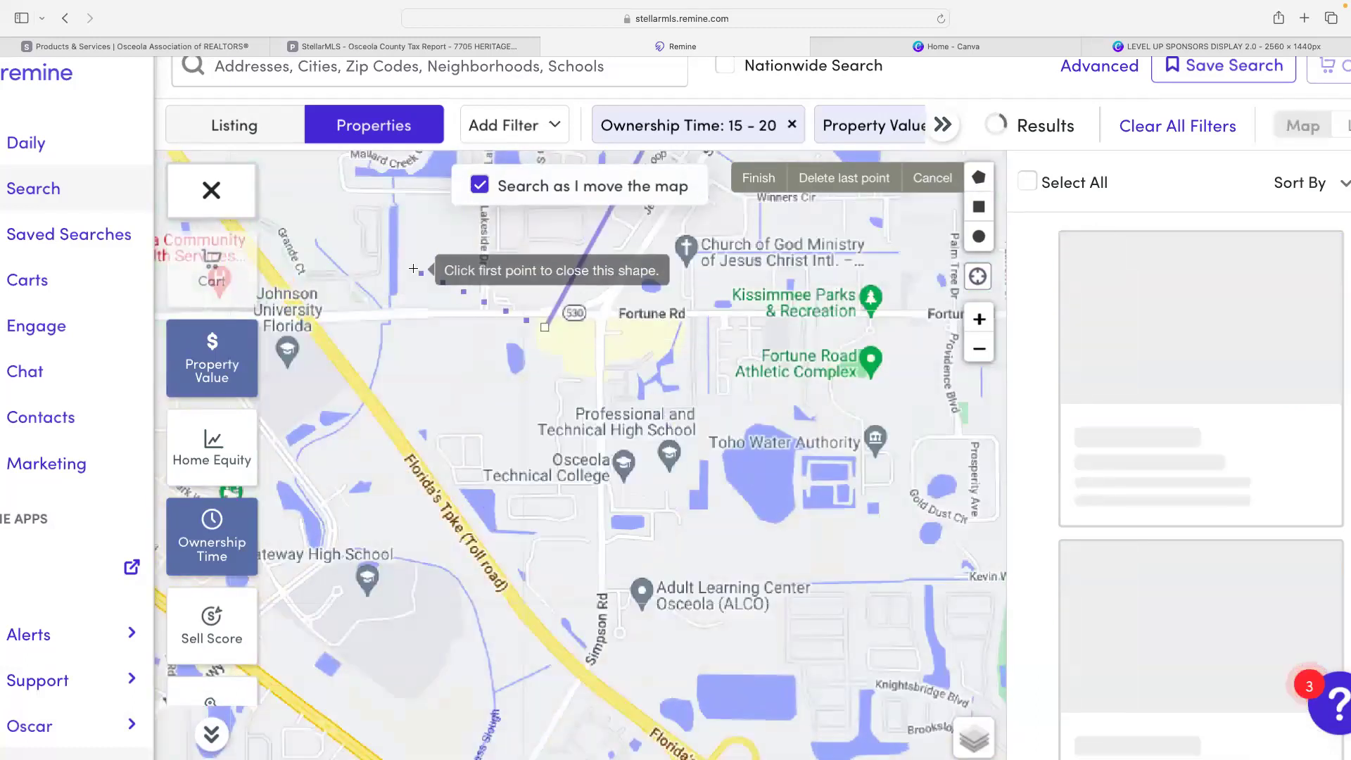
scroll(420, 271, "down", 2)
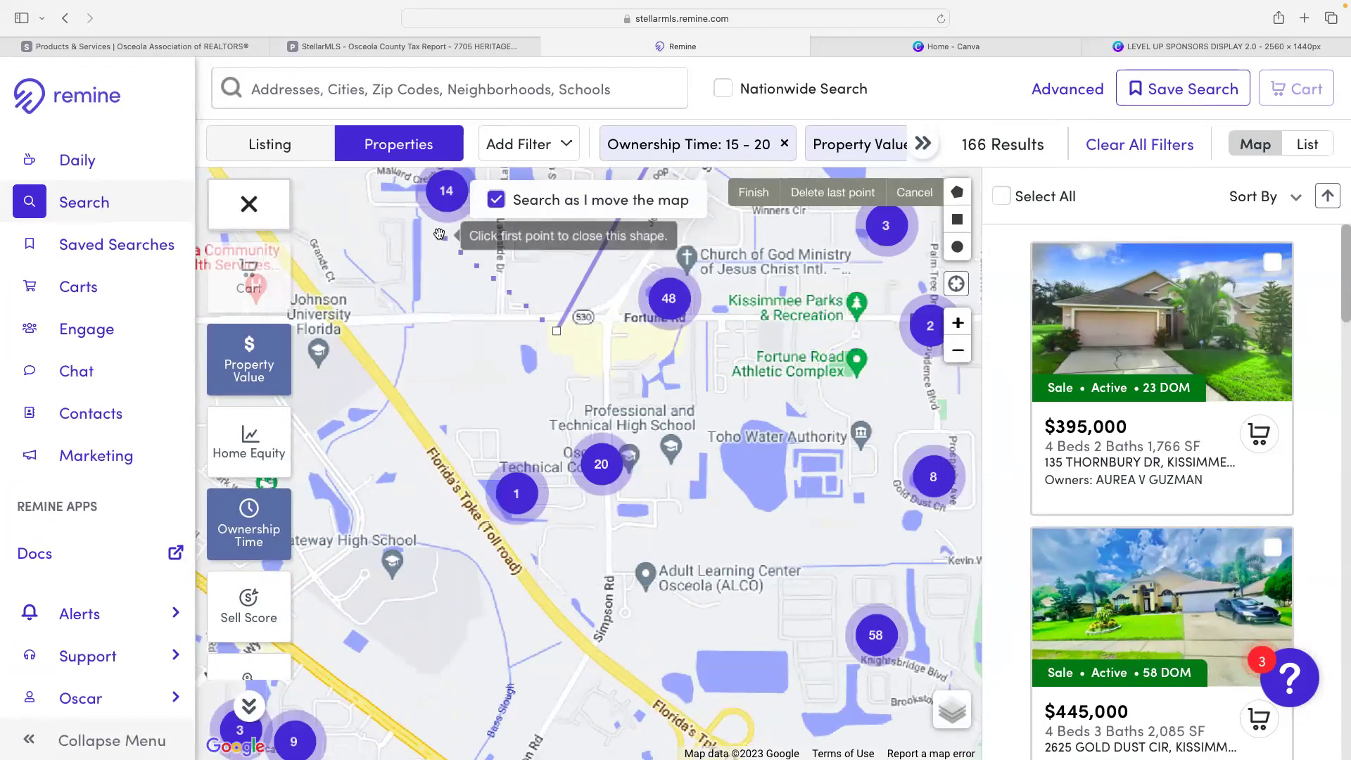
left_click(408, 229)
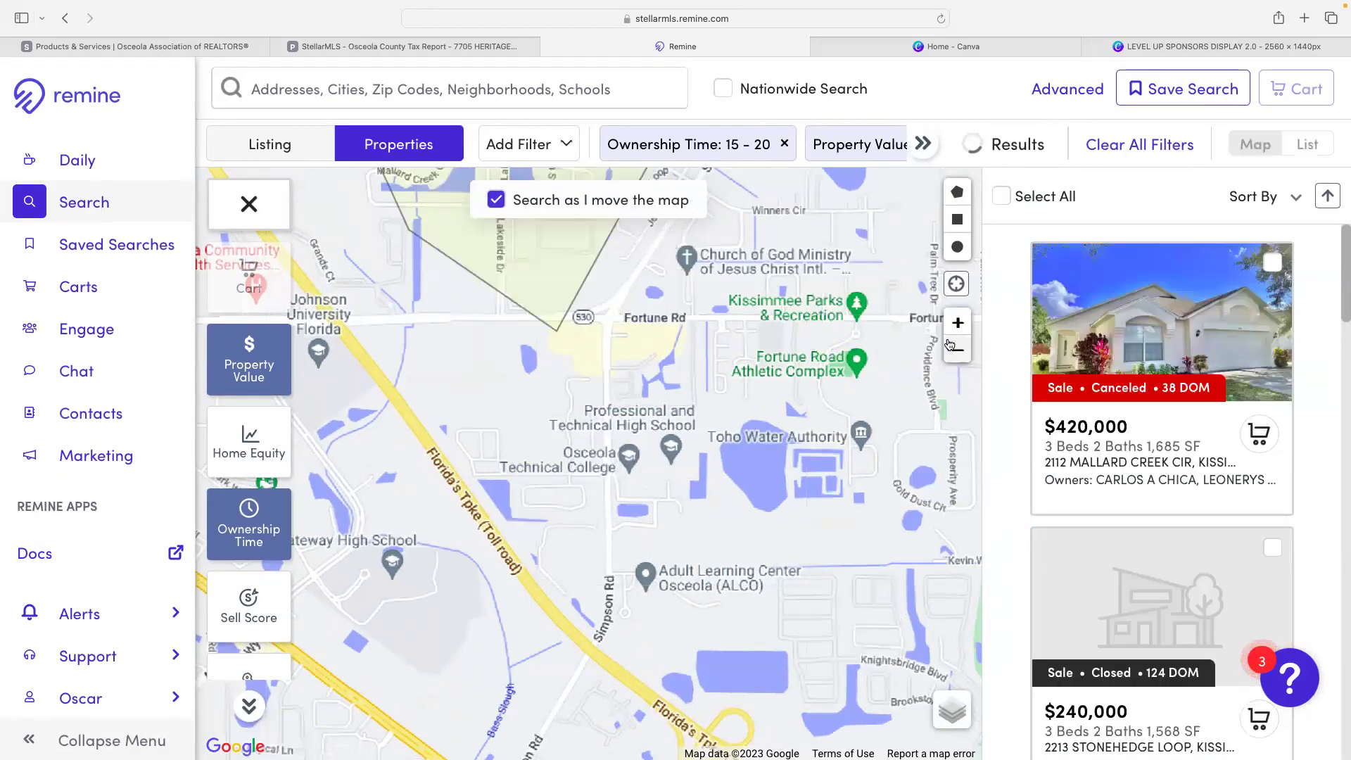
- Zoom out to show the whole drawn area, then open the Home Equity filter
left_click(961, 351)
left_click(961, 351)
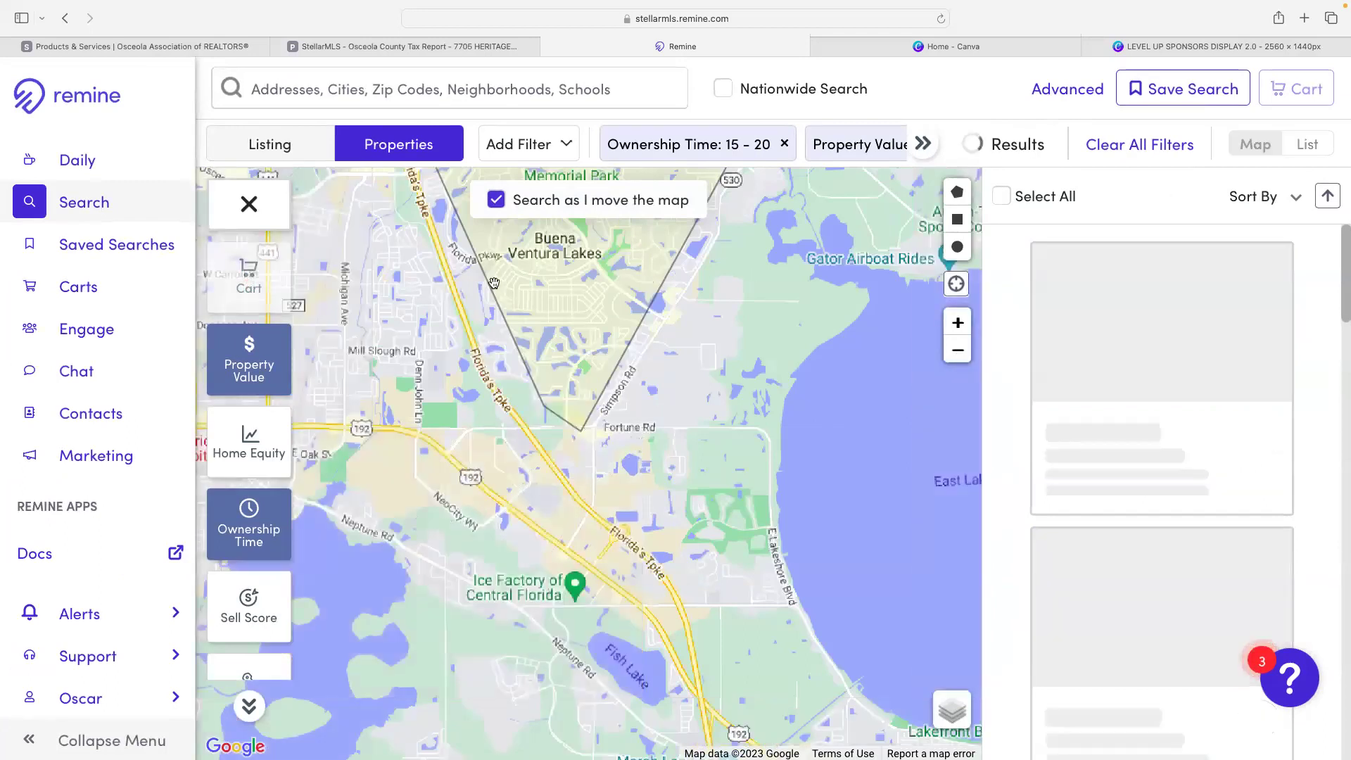
left_click_drag(466, 290, 494, 489)
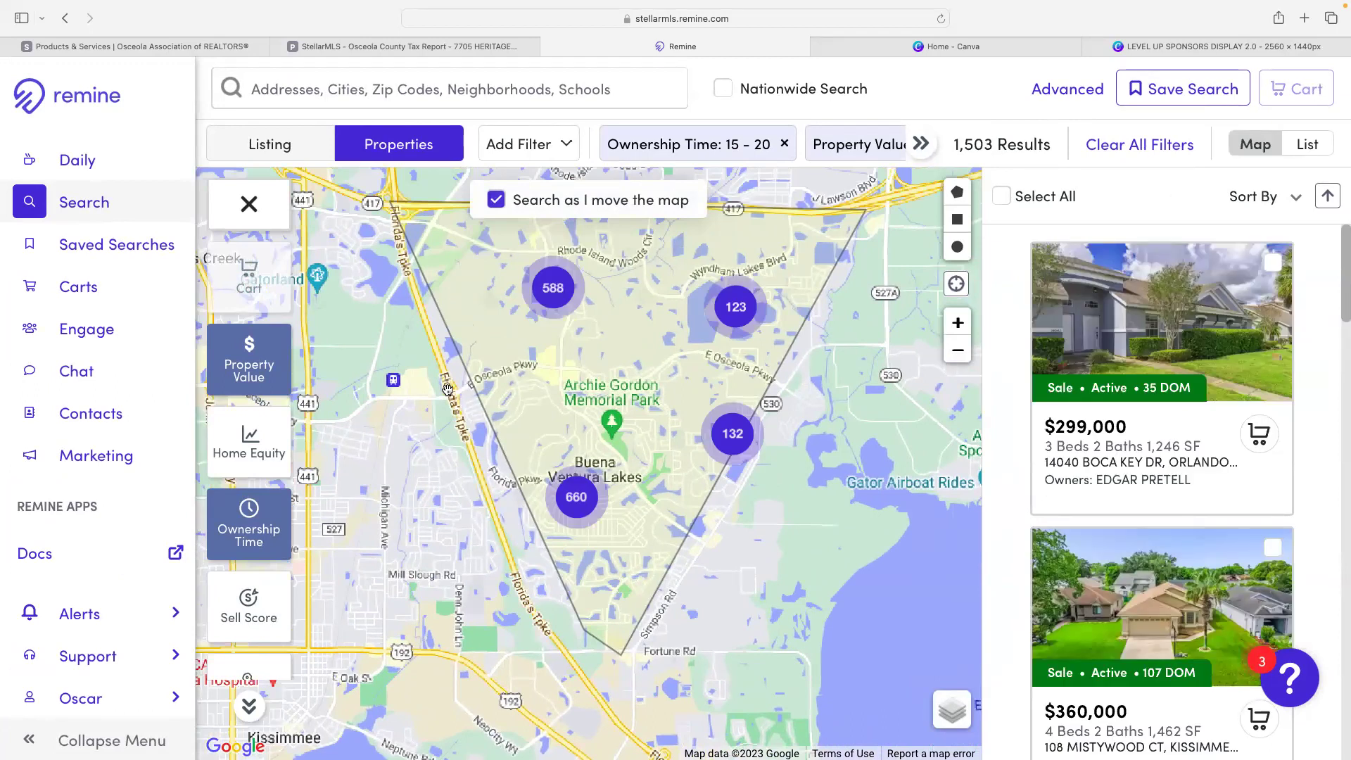
left_click(253, 439)
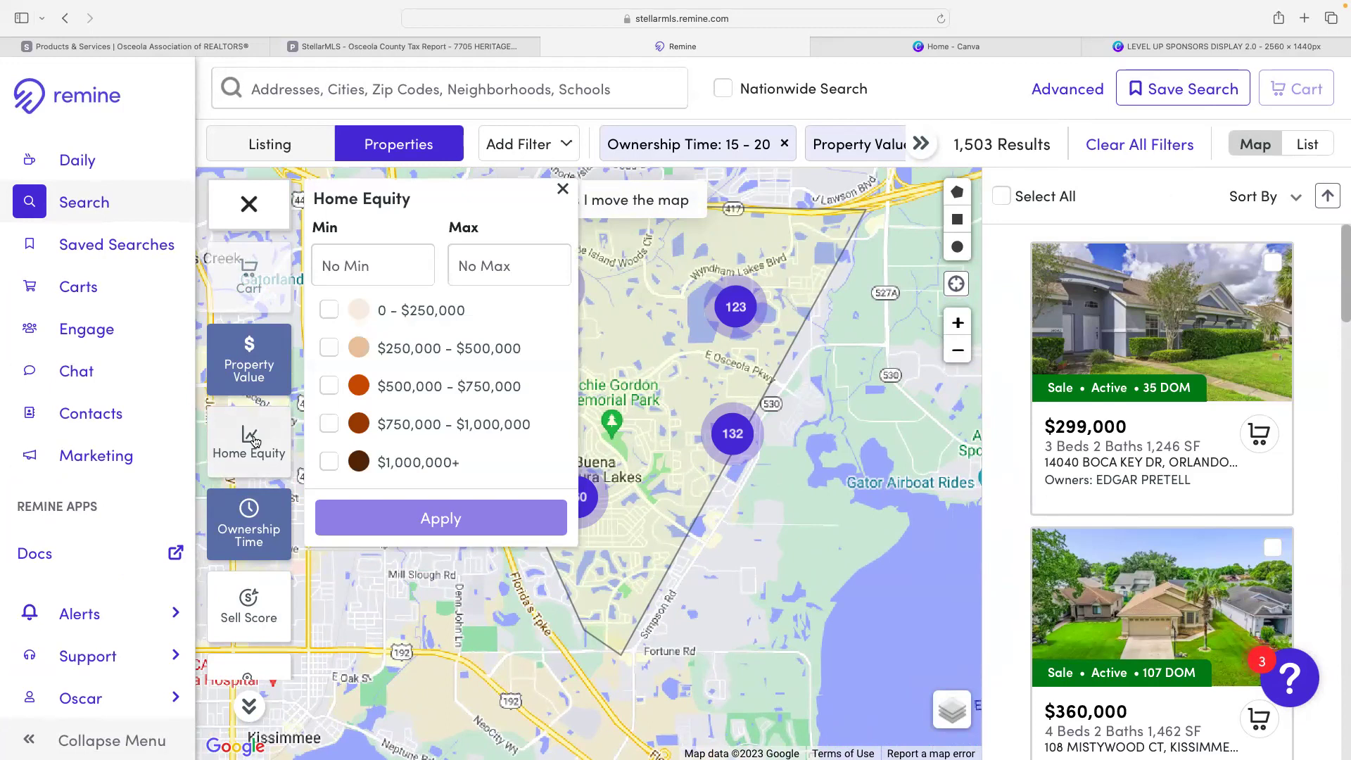
- Filter Home Equity to $250,000 - $500,000 for 697 results, then open Ownership Time
left_click(329, 348)
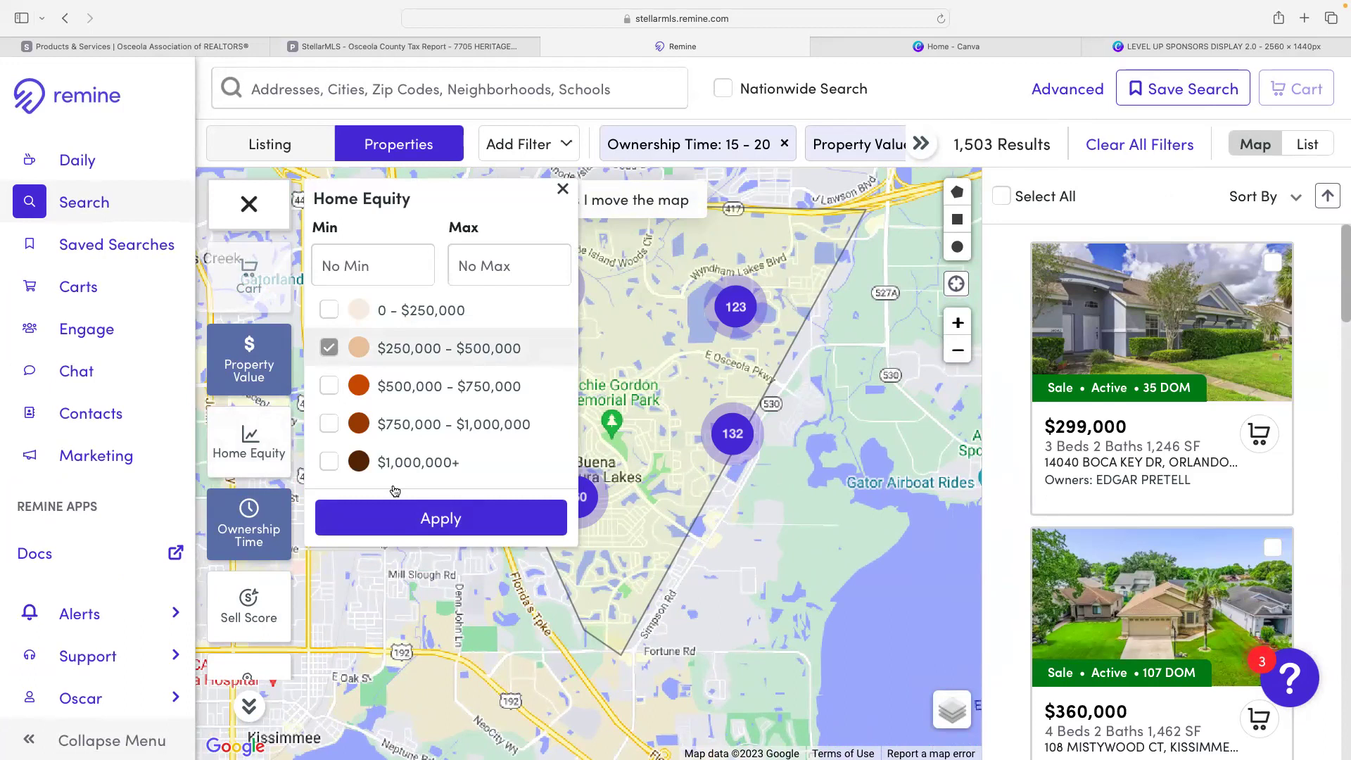
left_click(411, 524)
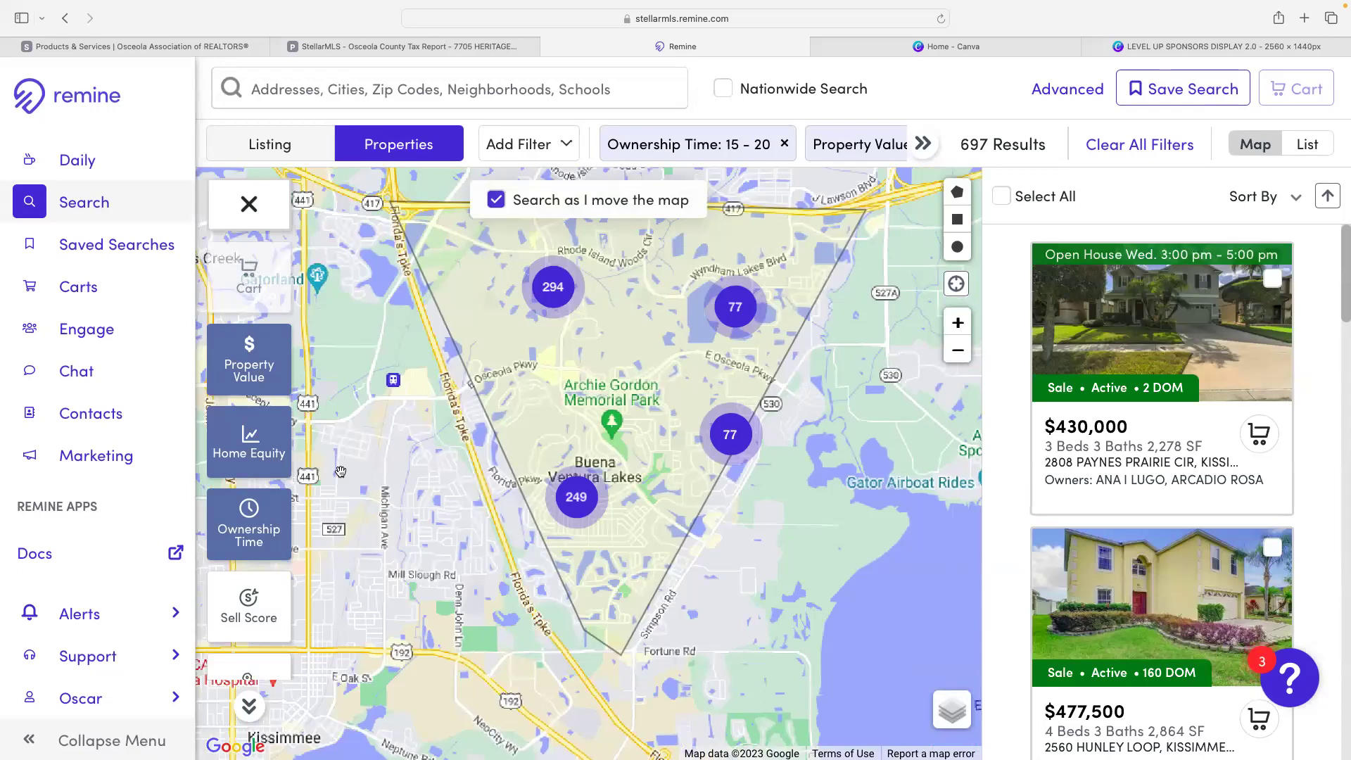
left_click(248, 514)
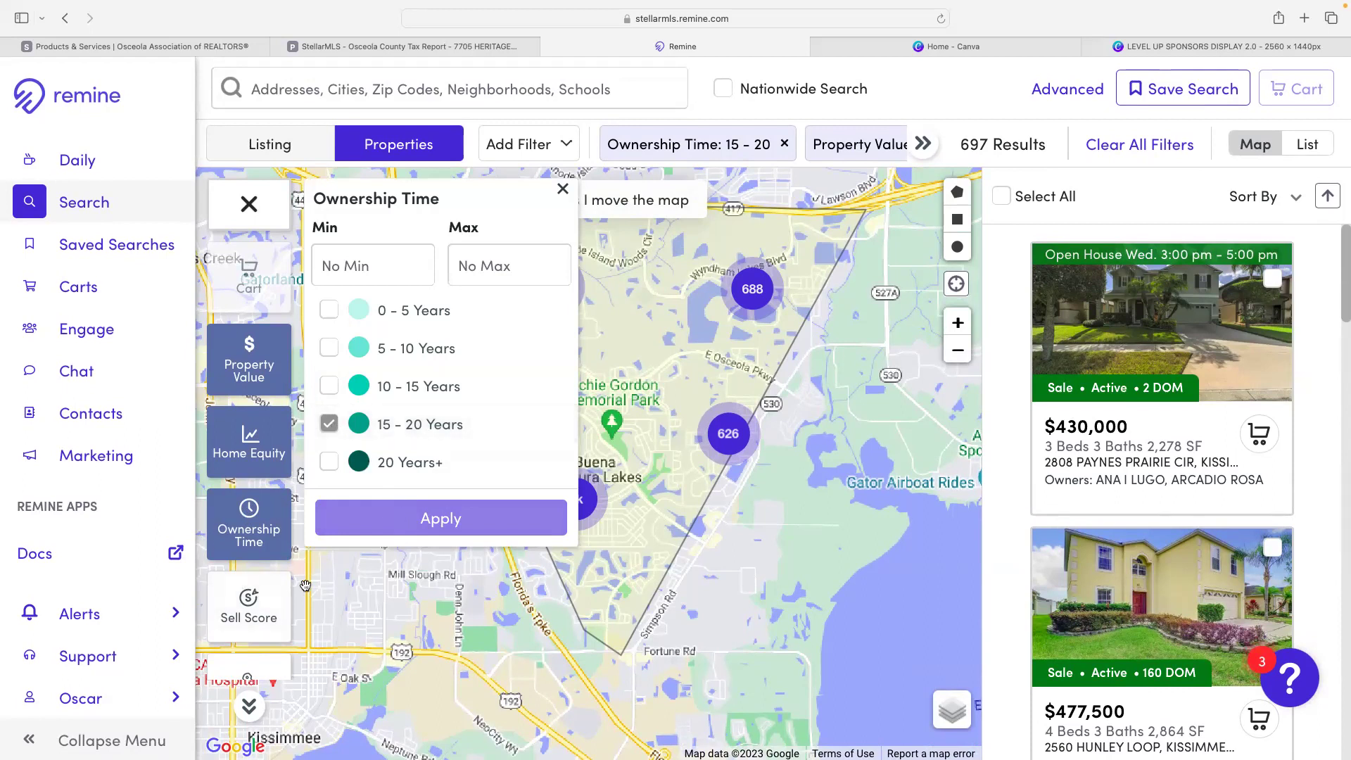
- Filter the drawn-area results to a High sell score only, leaving 20 properties
left_click(250, 602)
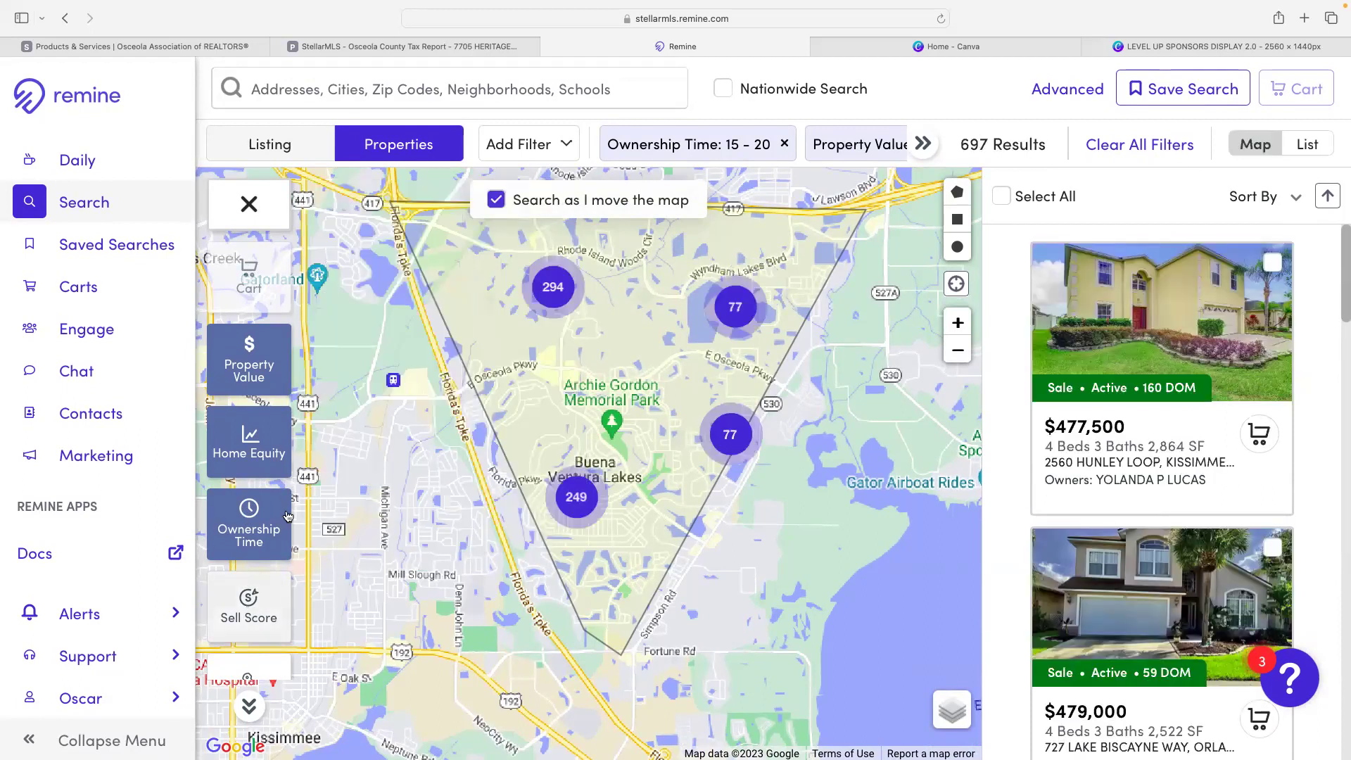
left_click(254, 623)
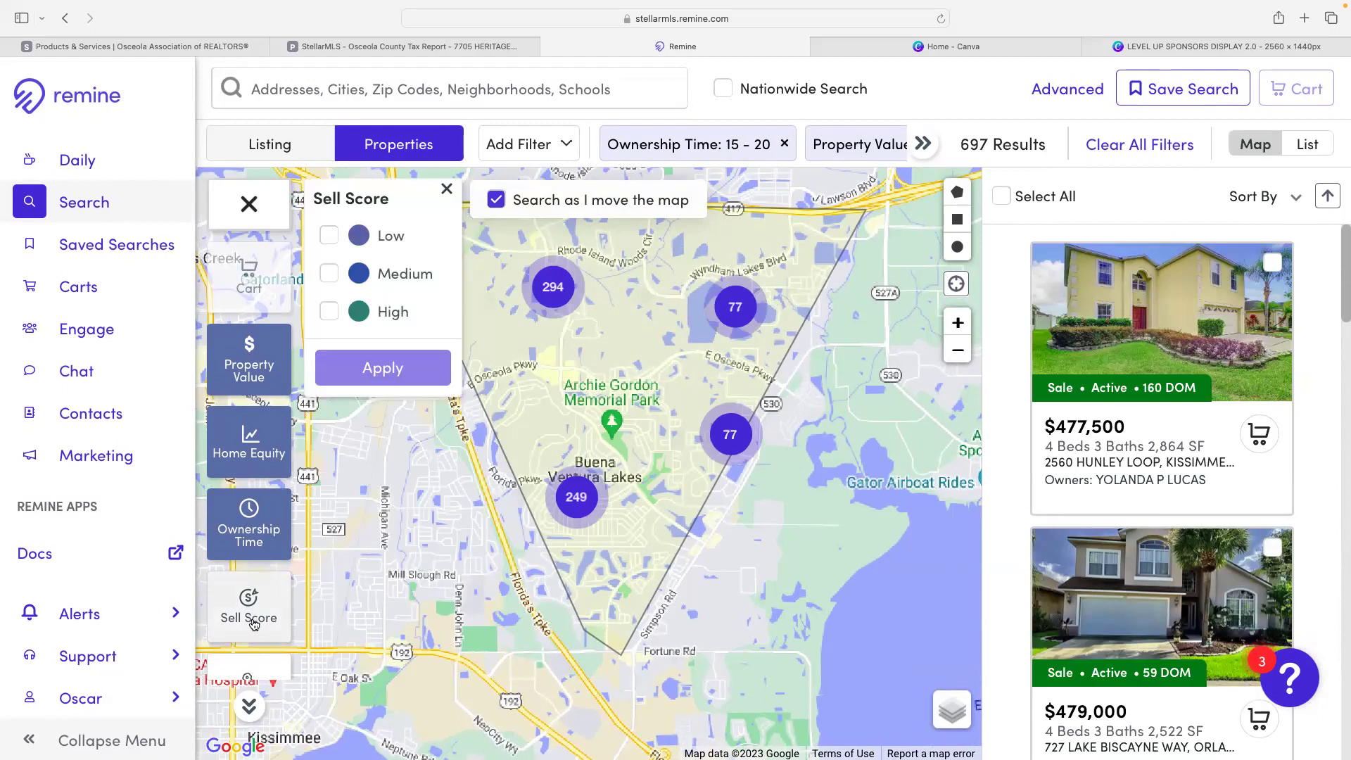
left_click(329, 311)
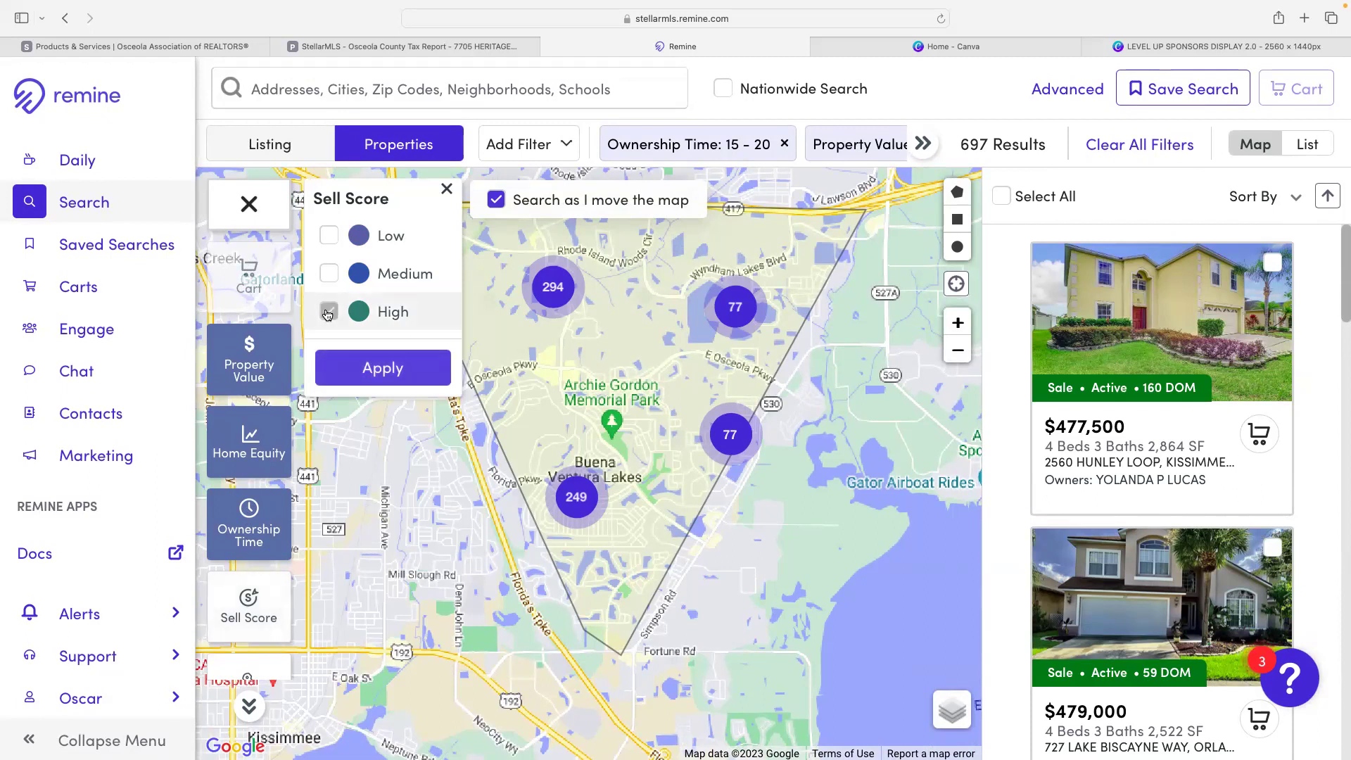
left_click(373, 367)
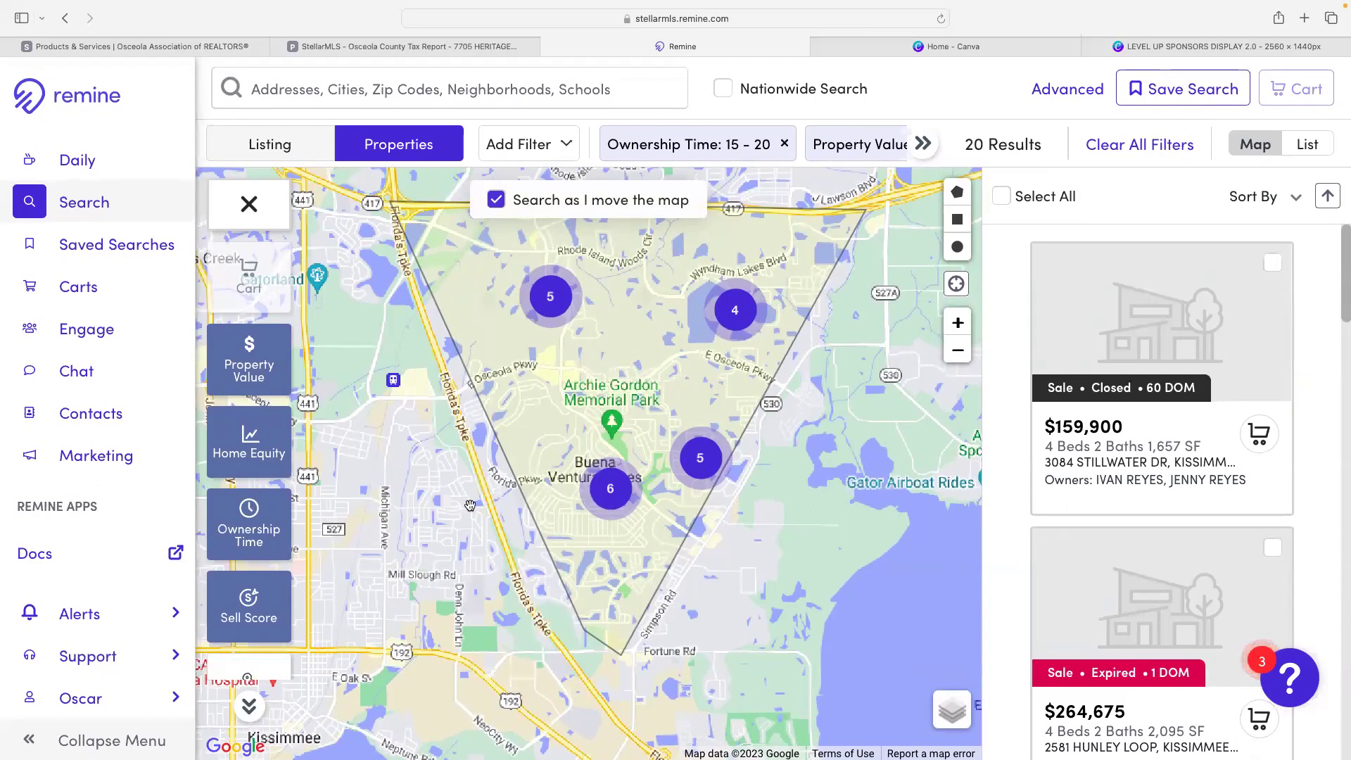
left_click(250, 707)
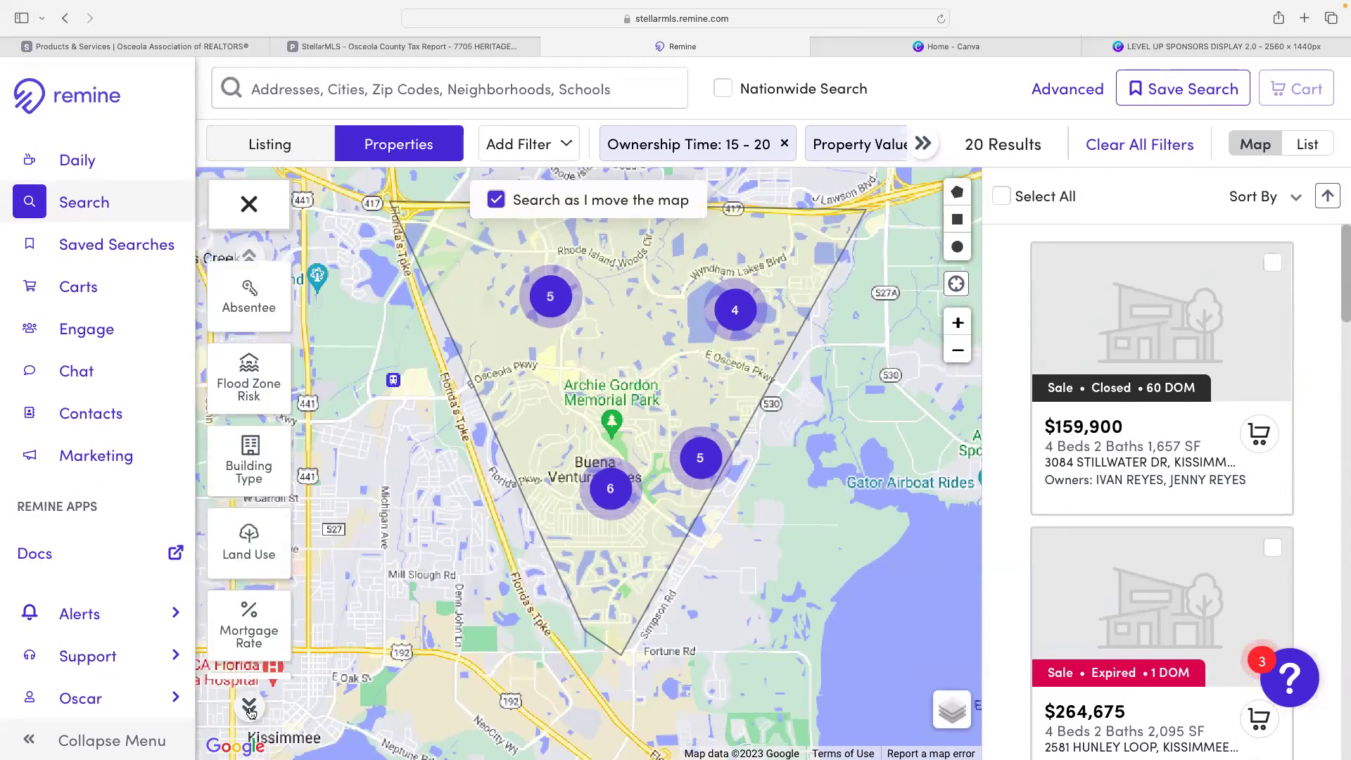
- Limit the results to owner-occupied homes, trimming them from 20 to 15
left_click(250, 308)
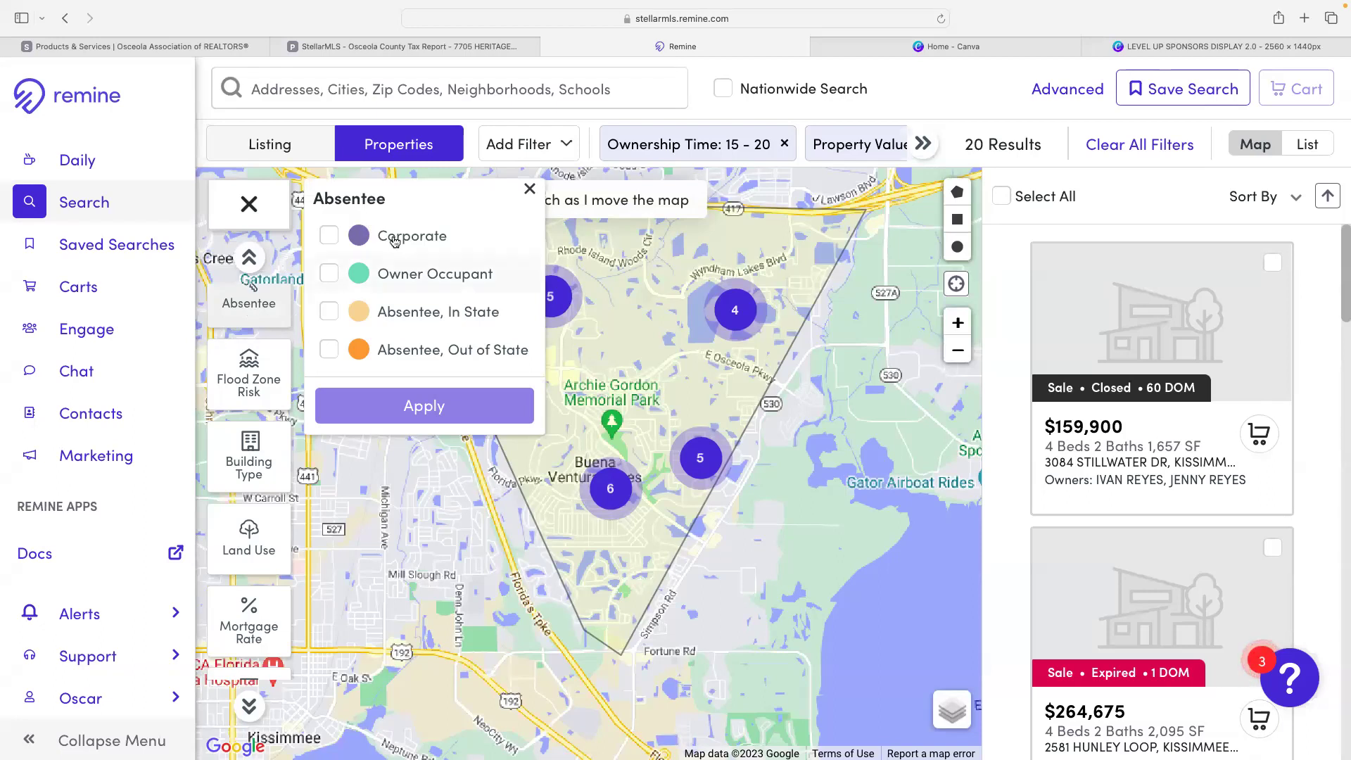
left_click(329, 274)
left_click(394, 407)
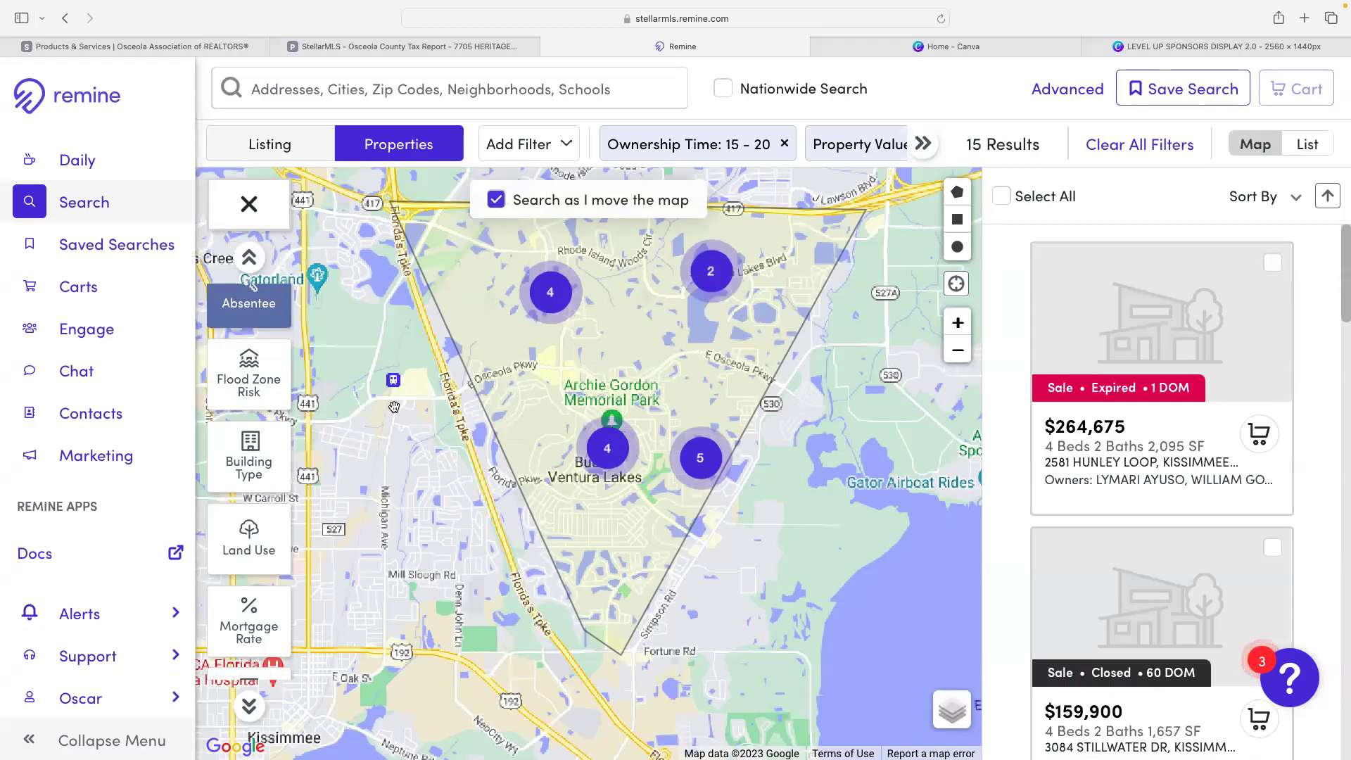
left_click(256, 381)
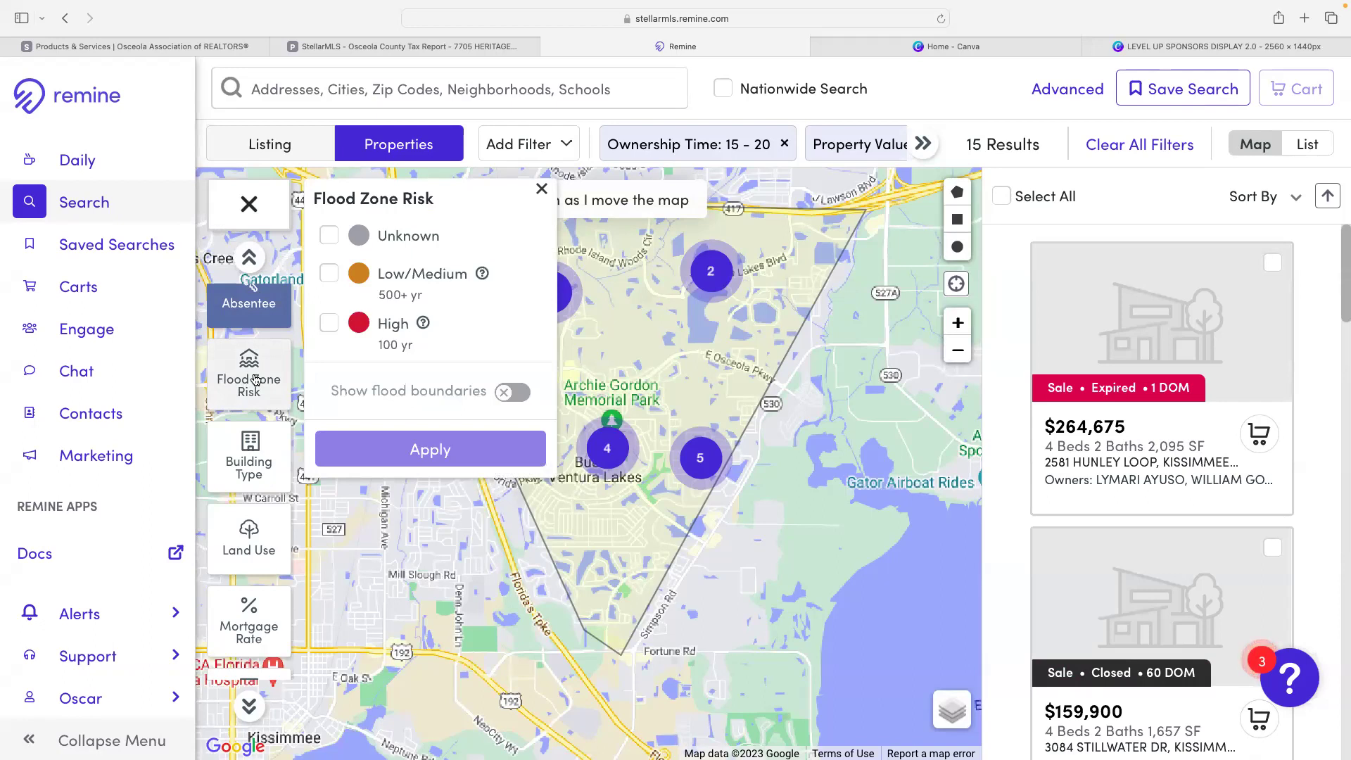
left_click(542, 189)
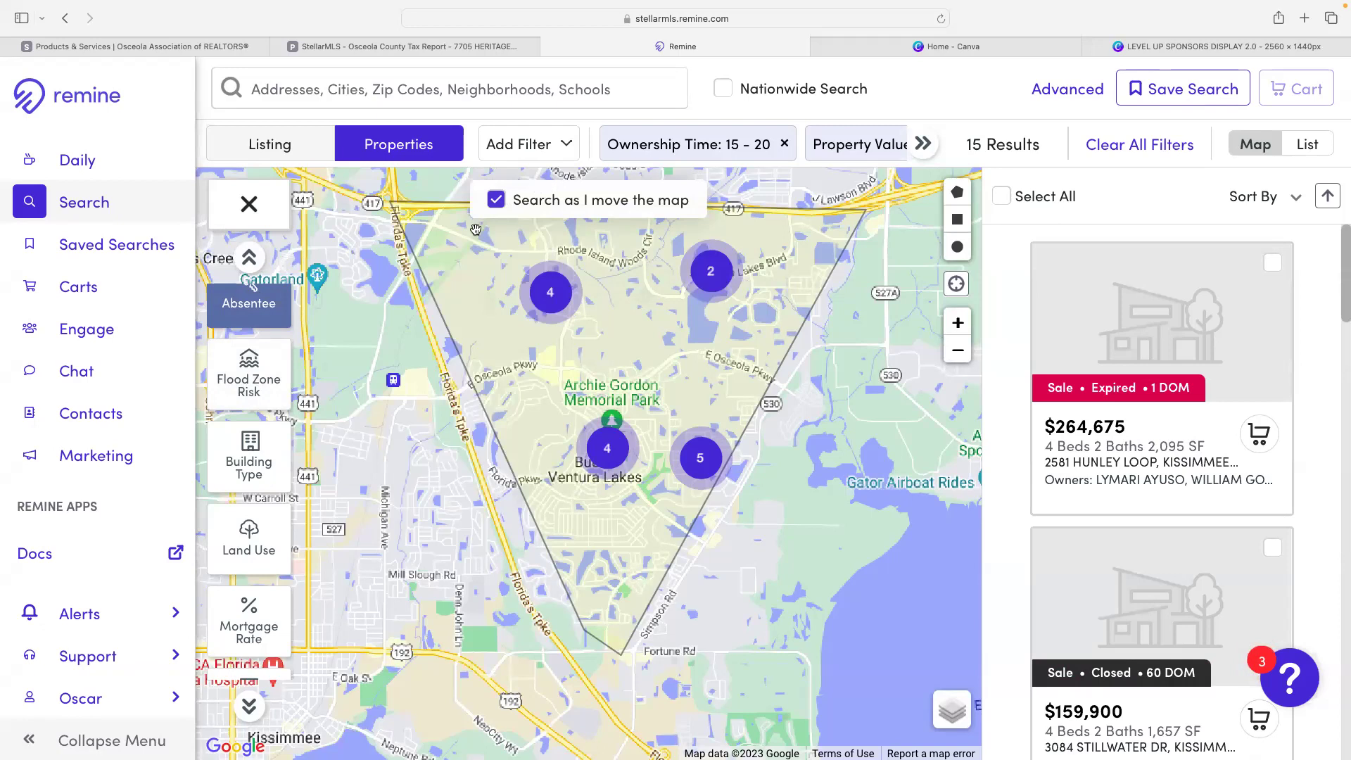
left_click(255, 384)
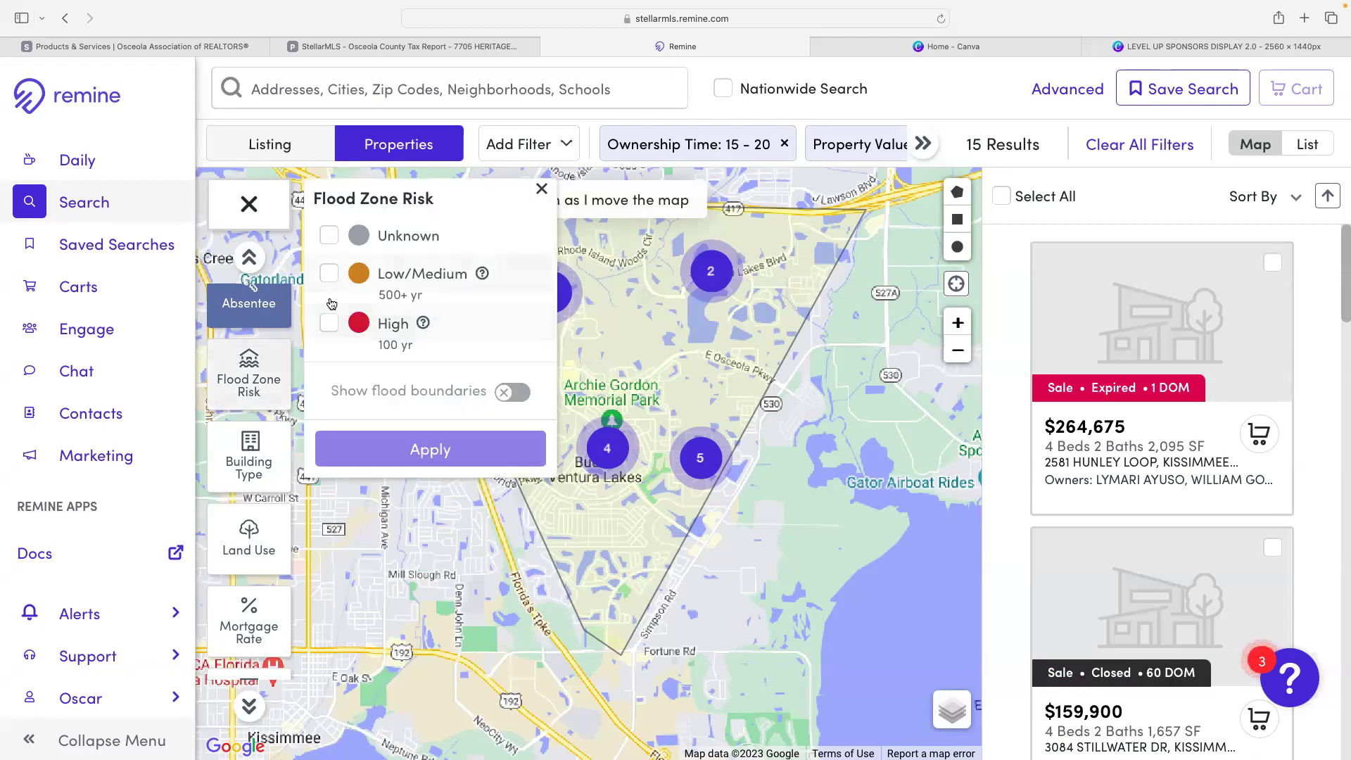
left_click(329, 274)
left_click(329, 323)
left_click(415, 453)
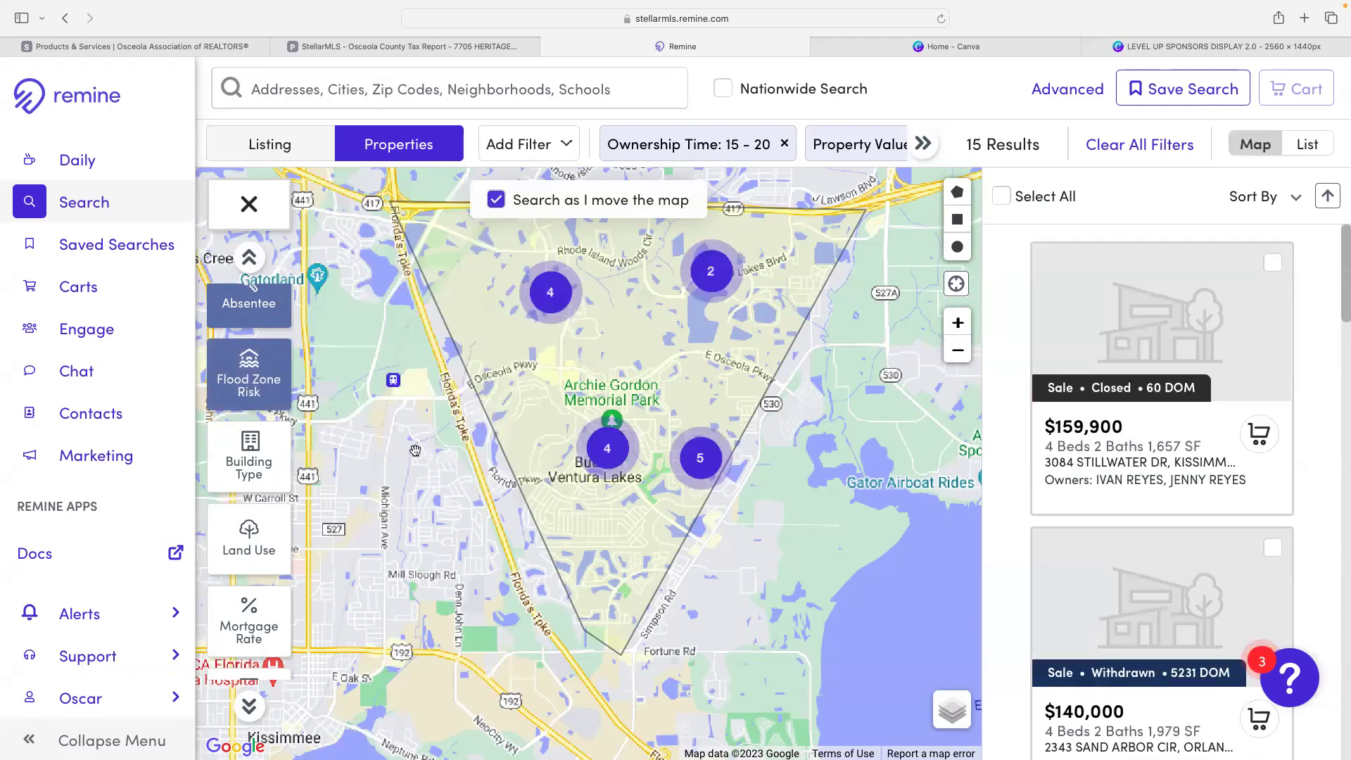
left_click(240, 368)
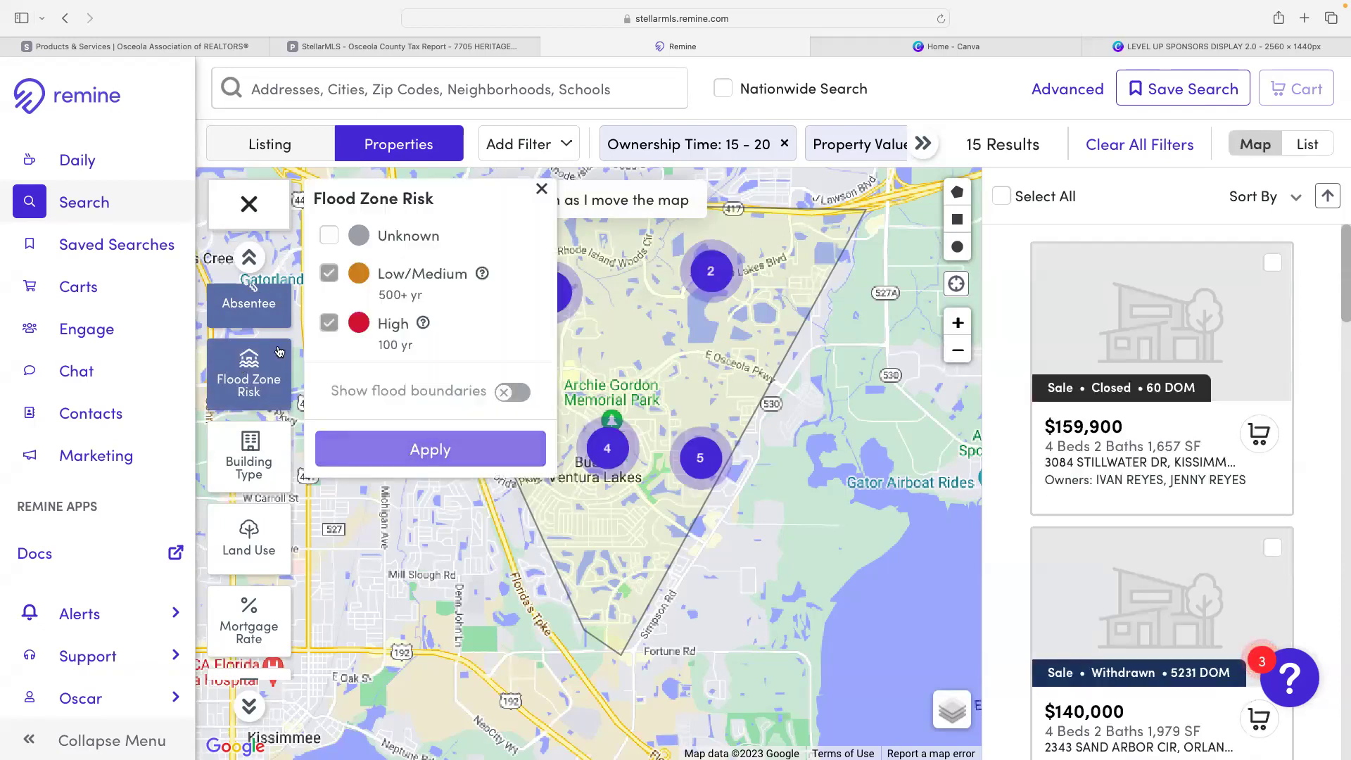
left_click(333, 279)
left_click(328, 323)
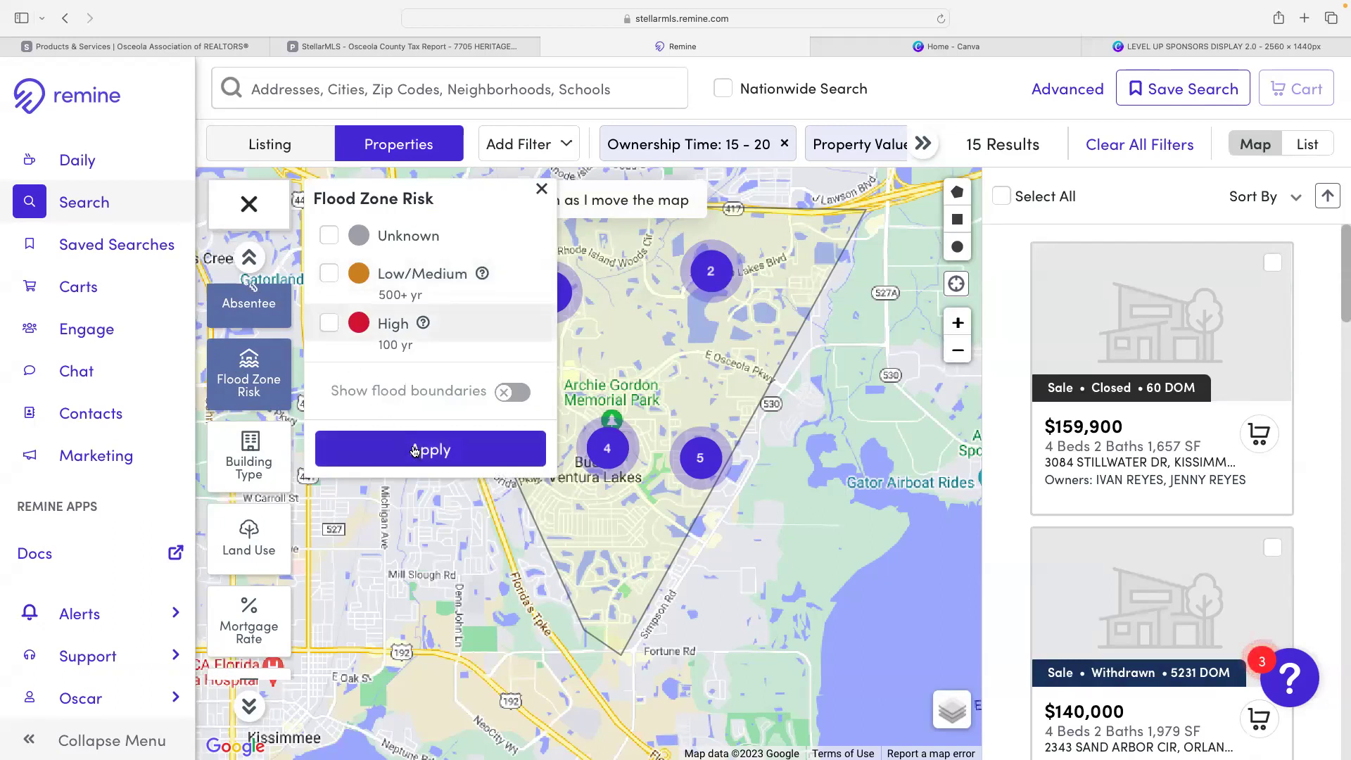
left_click(415, 452)
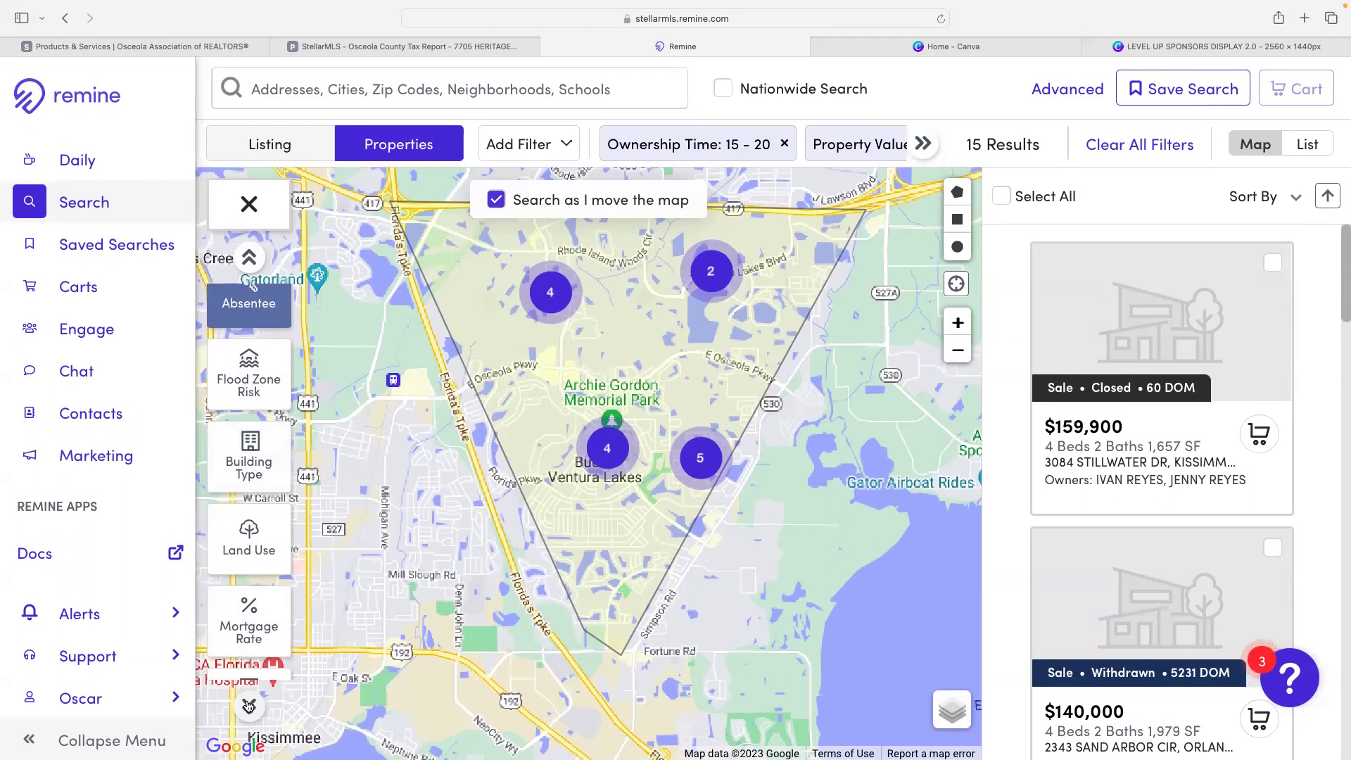
left_click(246, 456)
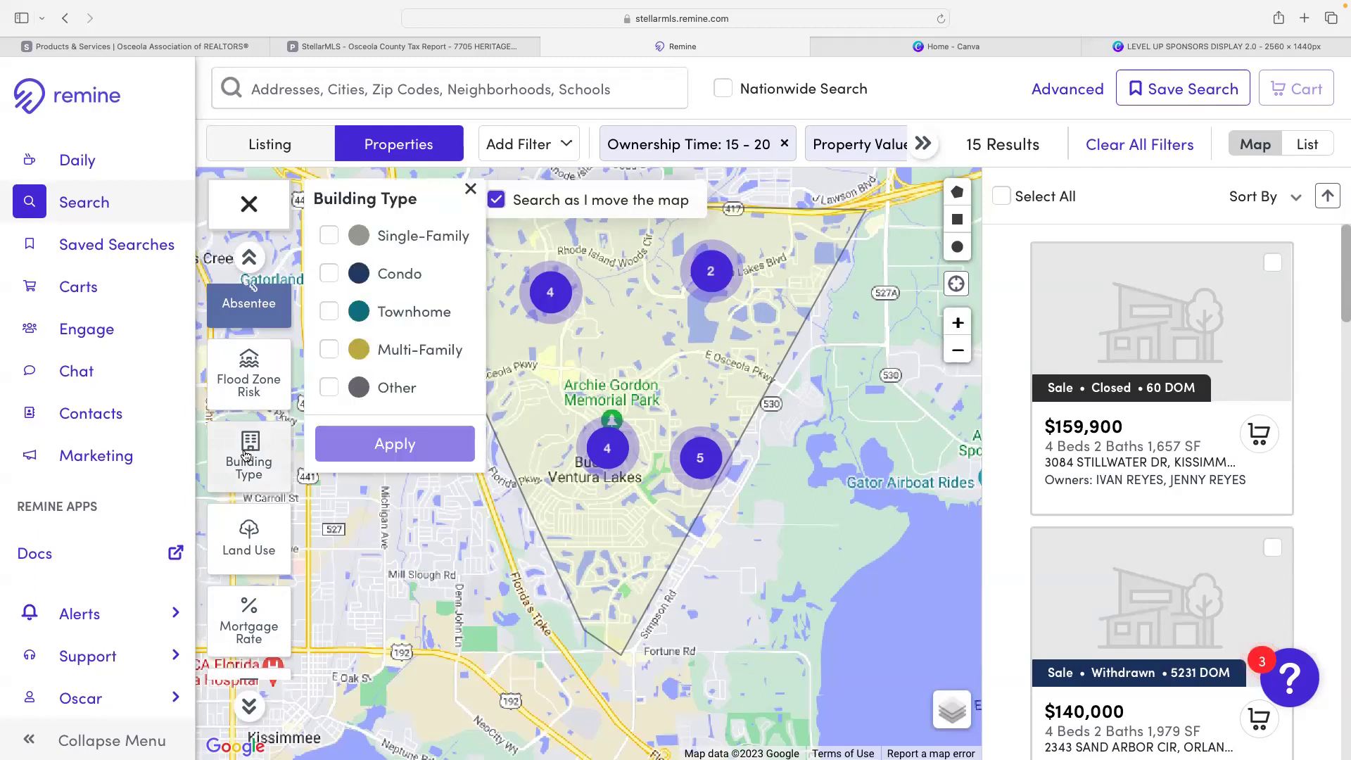
left_click(246, 553)
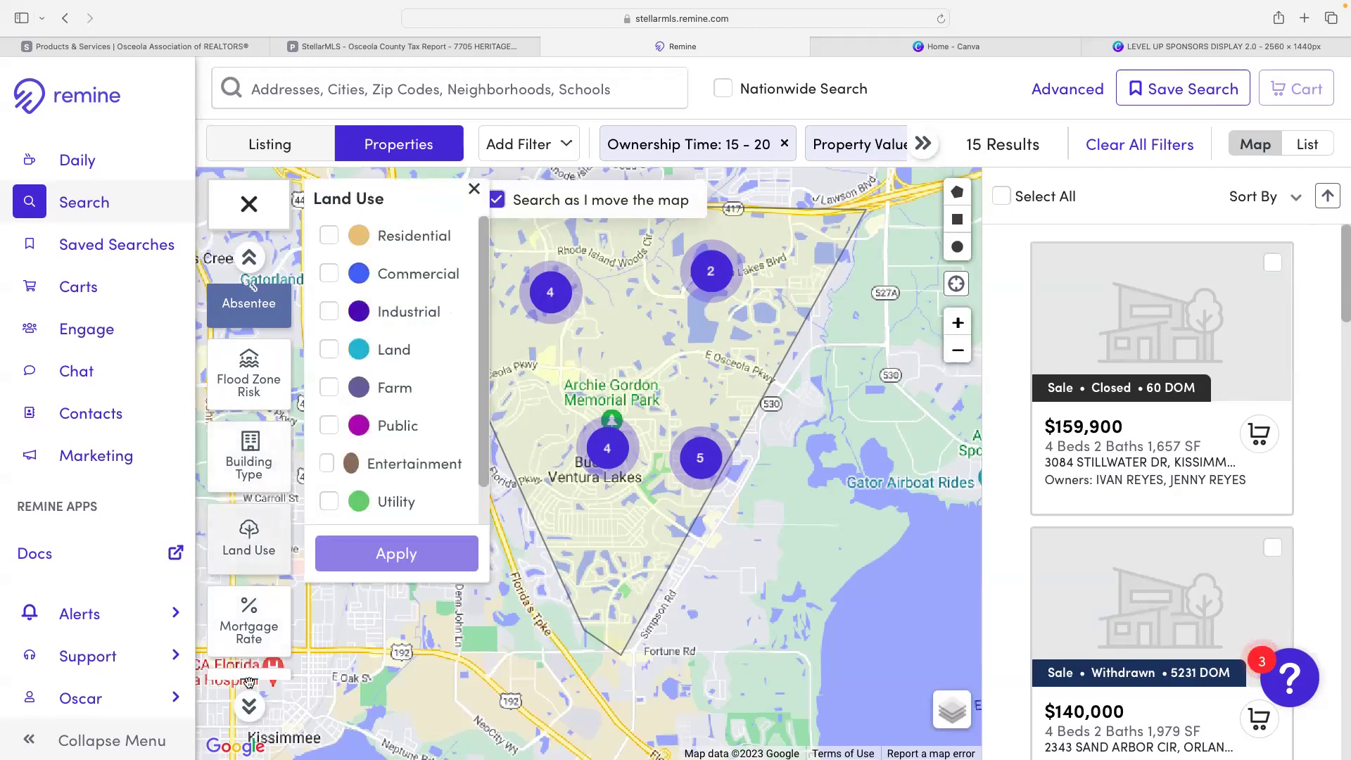
left_click(249, 705)
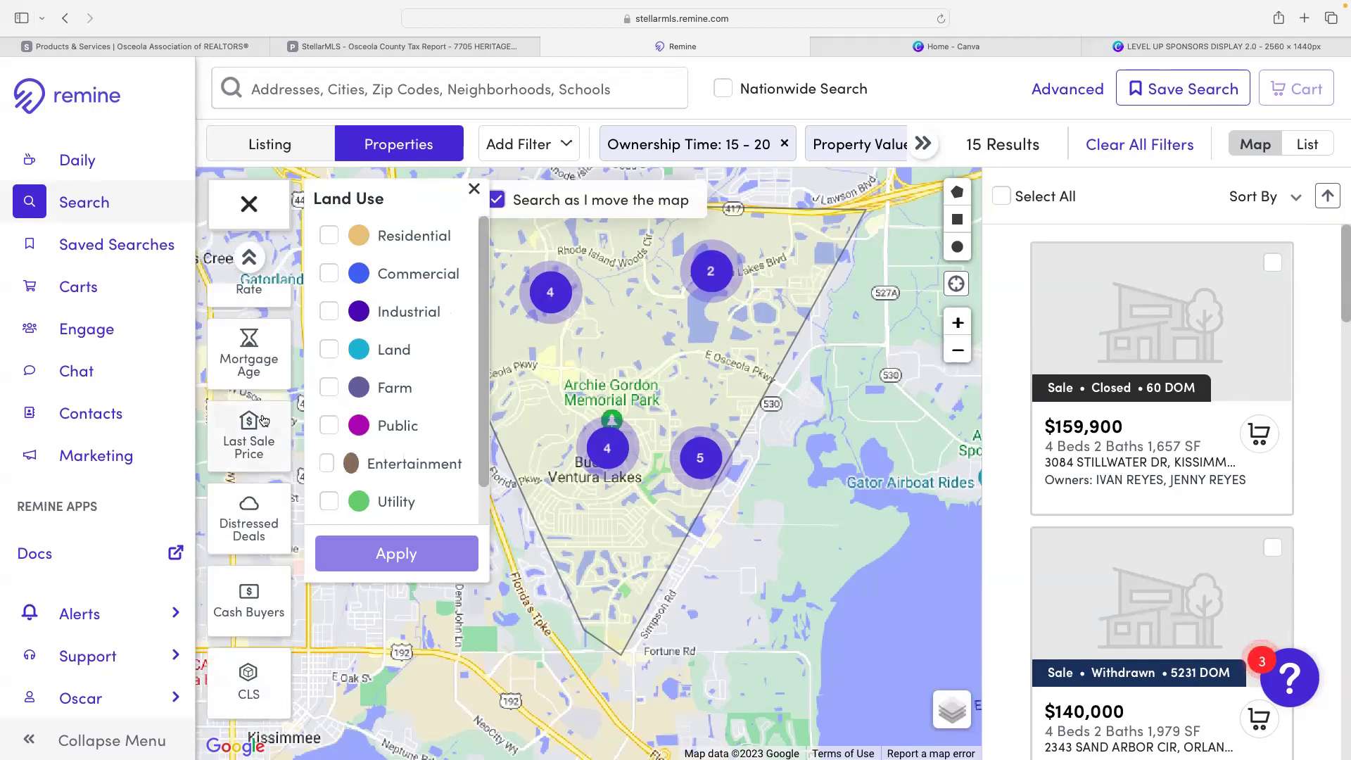
left_click(249, 205)
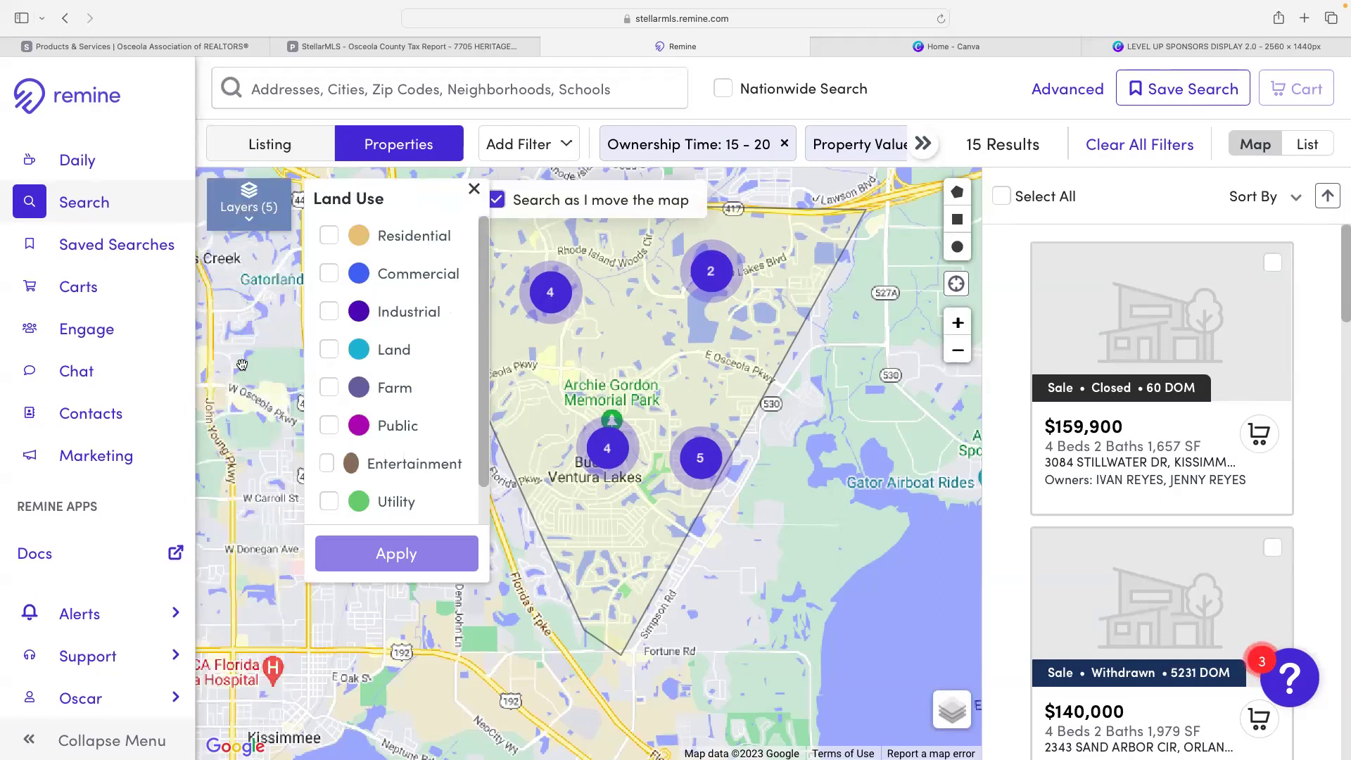
left_click(253, 180)
left_click(255, 352)
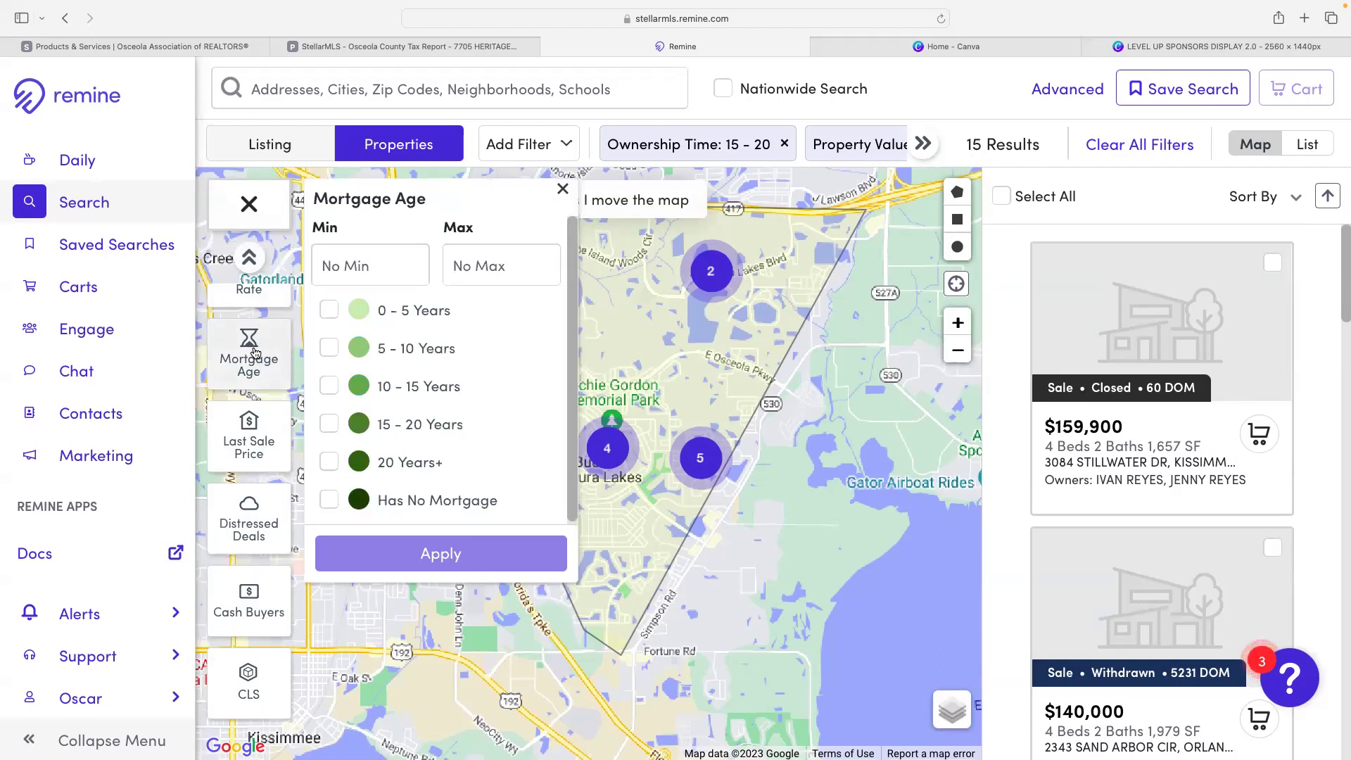
left_click(327, 349)
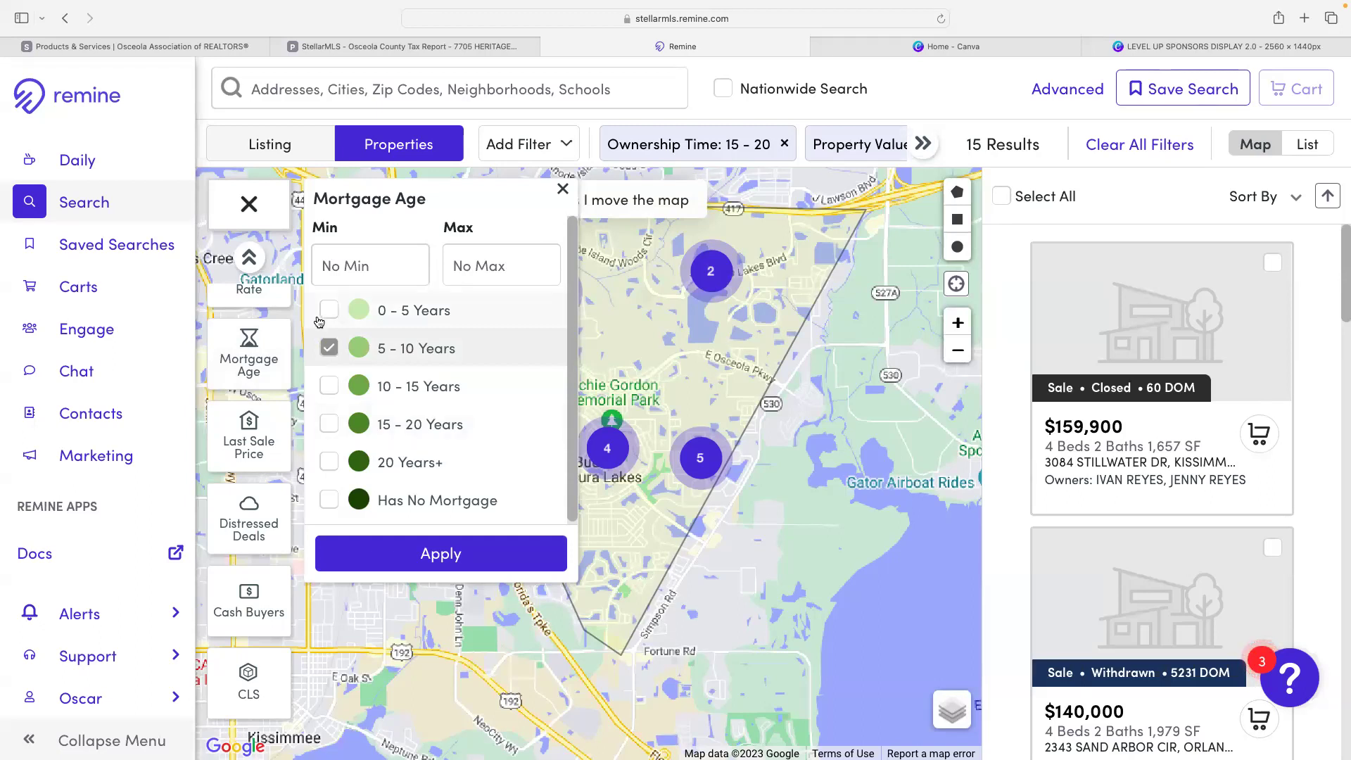
left_click(328, 346)
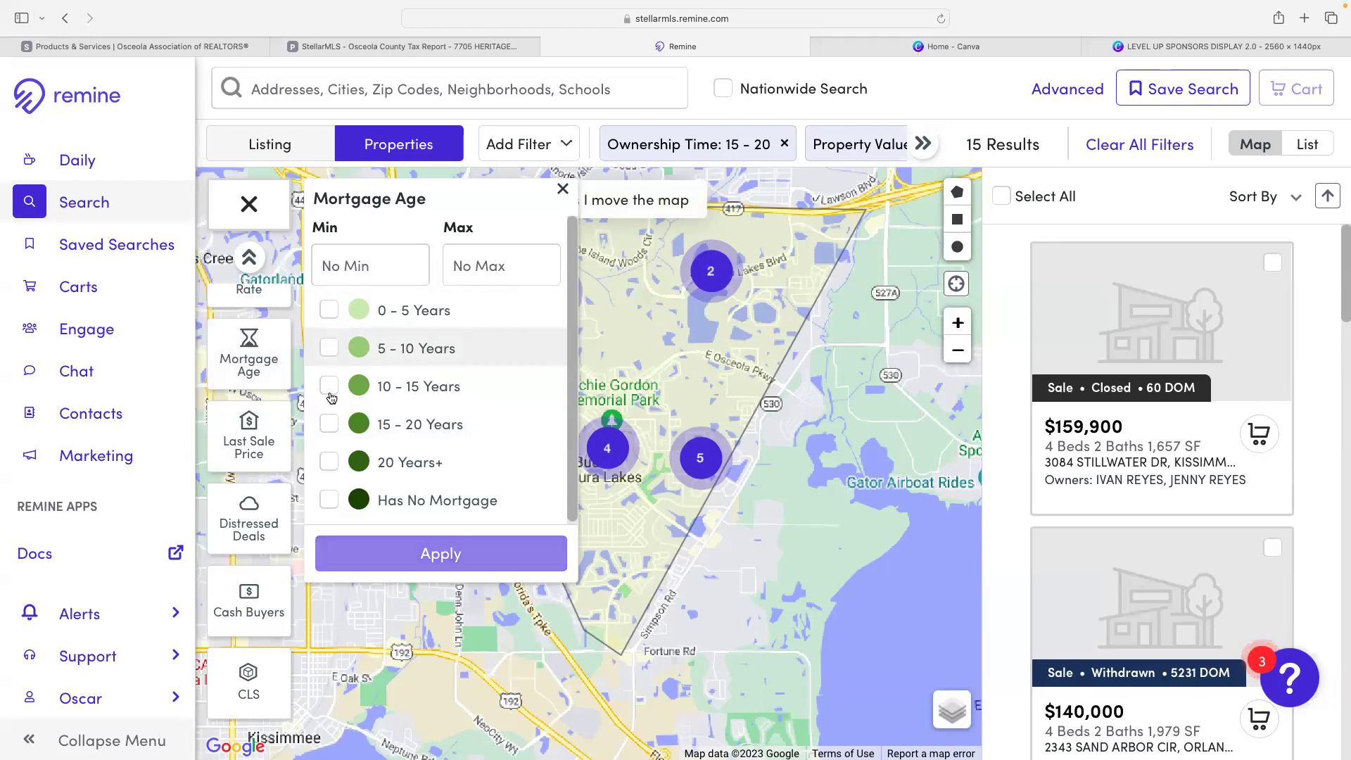
left_click(328, 425)
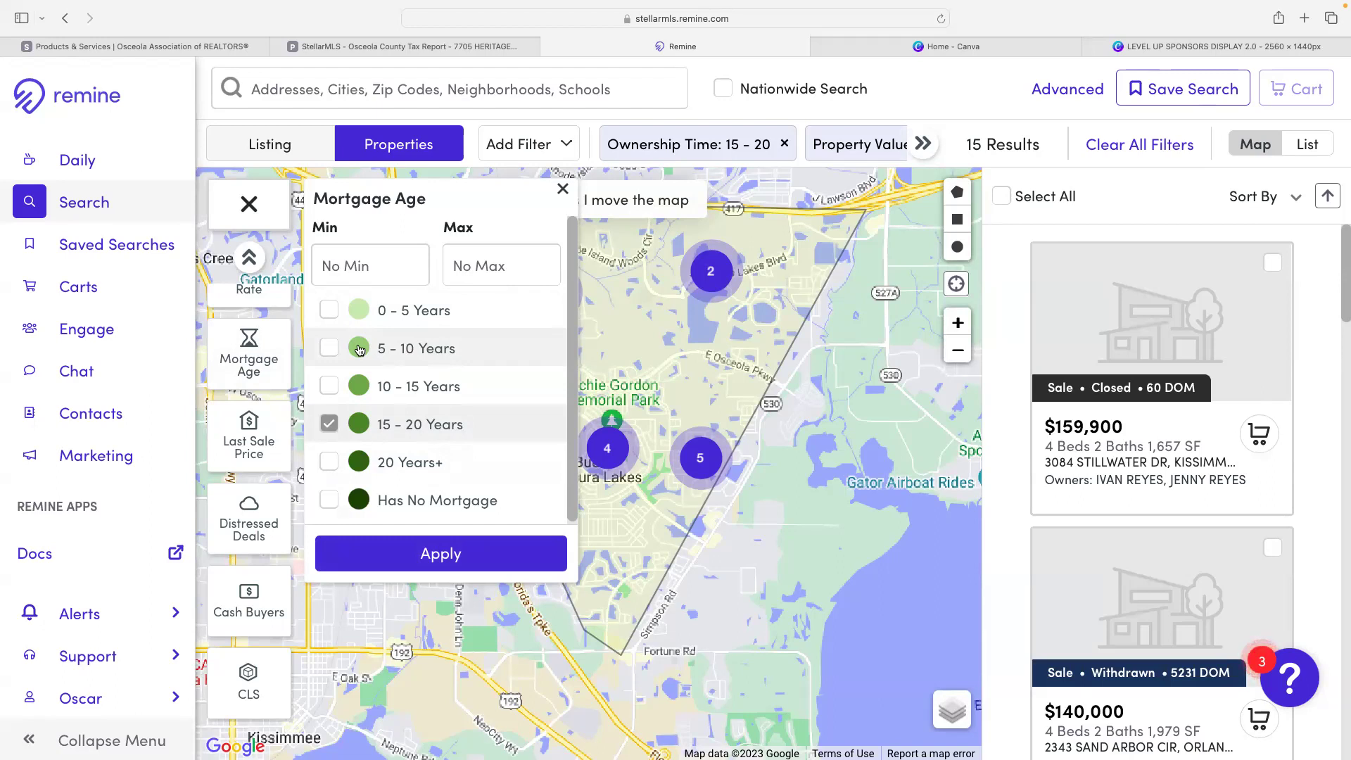
left_click(323, 425)
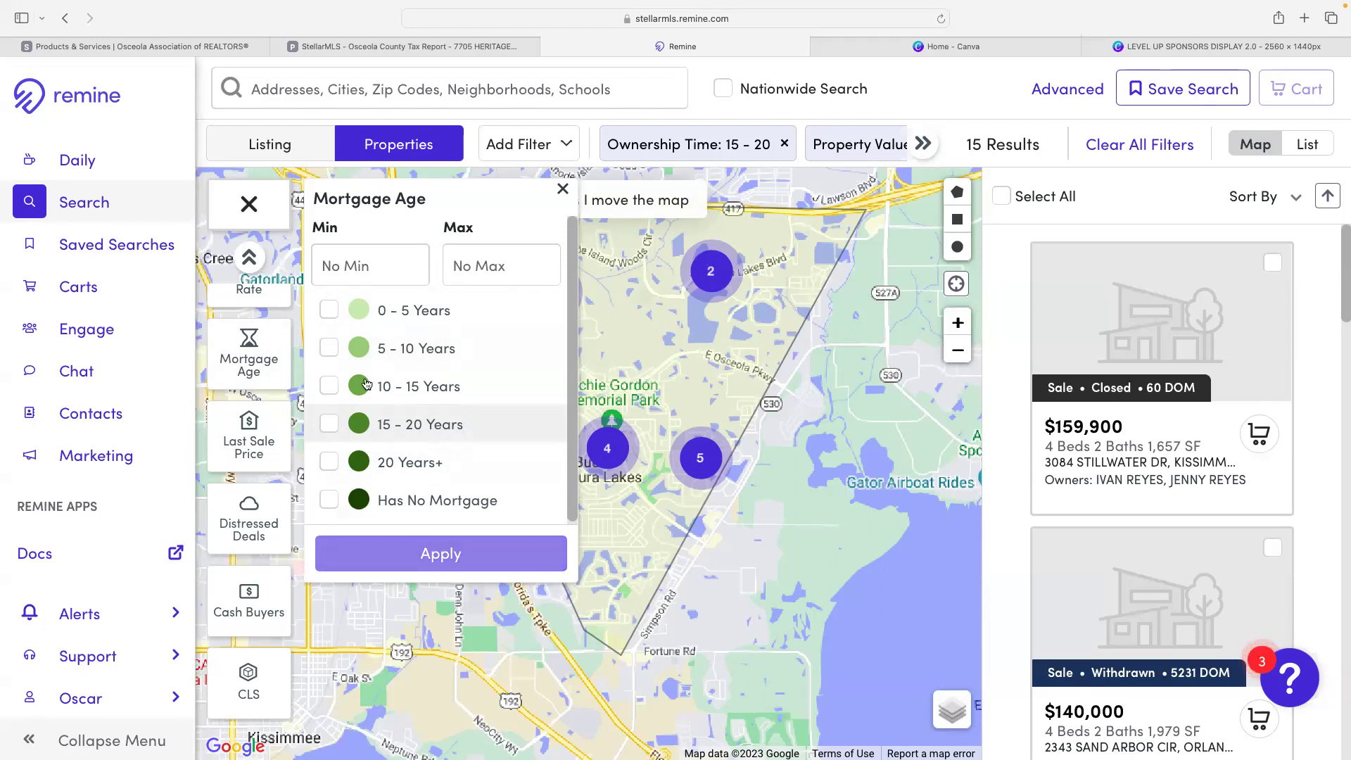
left_click(562, 190)
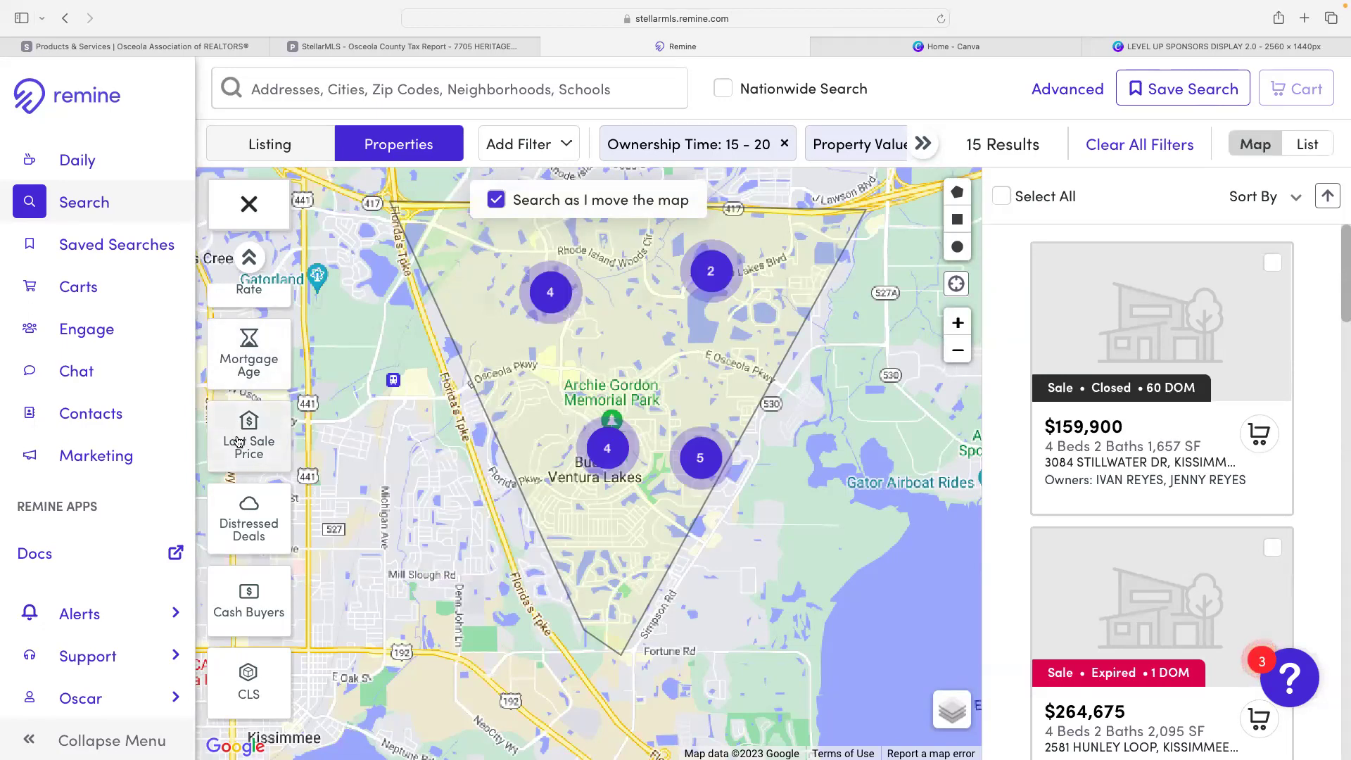
left_click(247, 531)
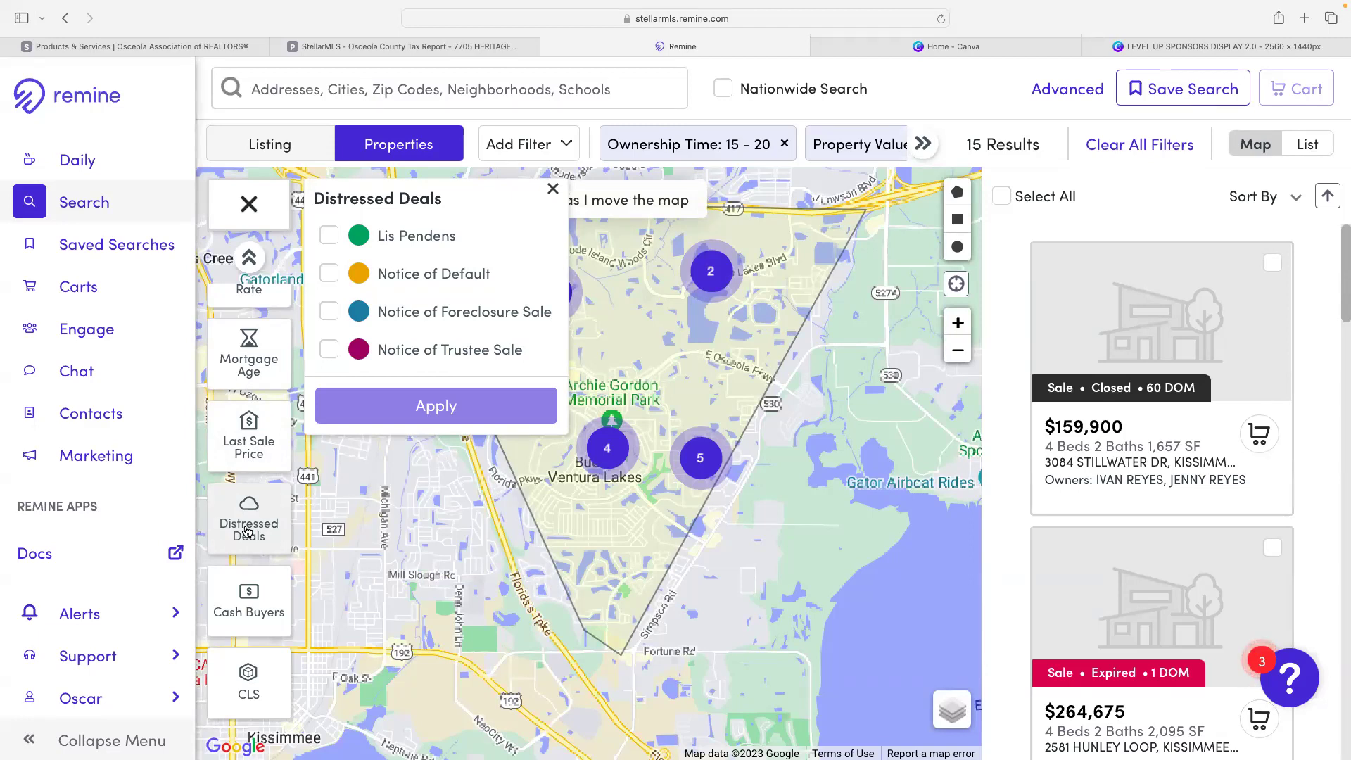
left_click(553, 189)
scroll(250, 555, "up", 1)
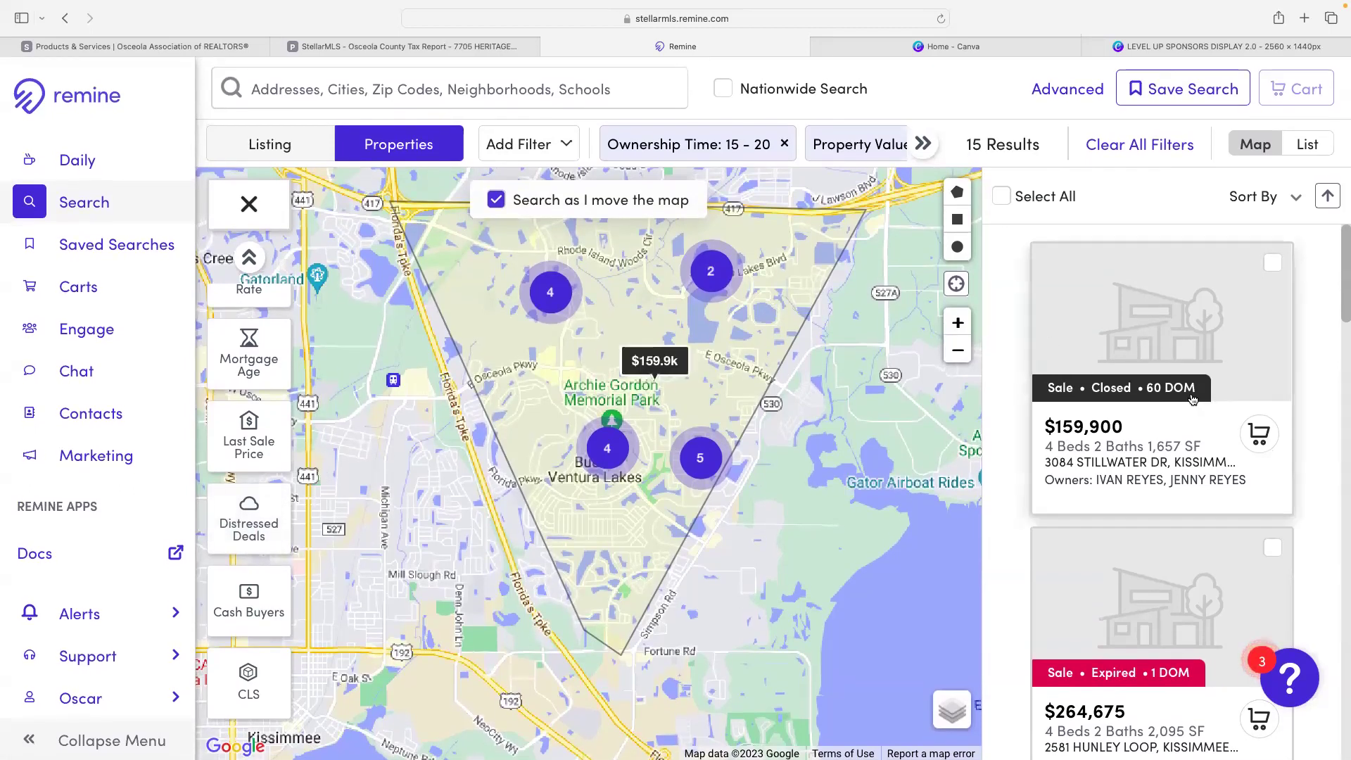
- Select all 15 filtered result properties
scroll(1156, 416, "down", 2)
scroll(1156, 416, "down", 5)
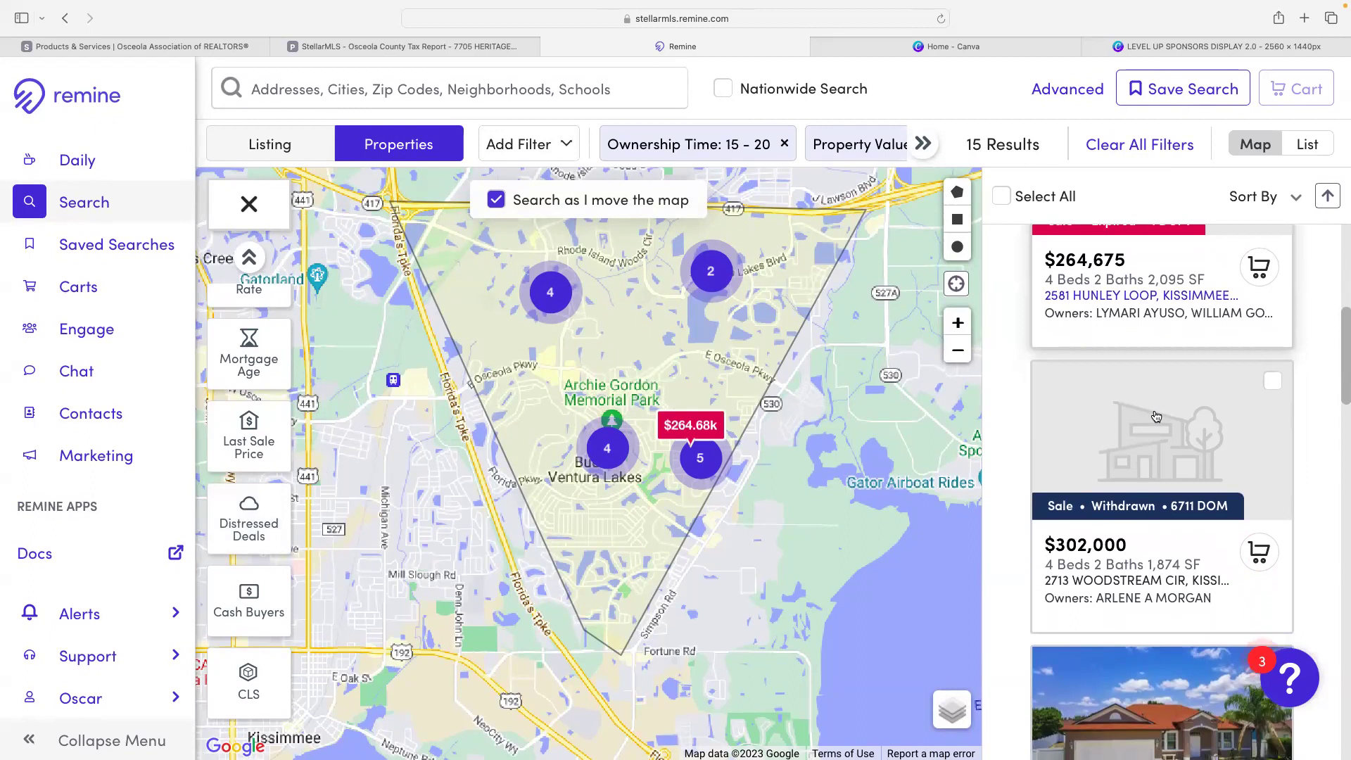
scroll(1156, 416, "down", 5)
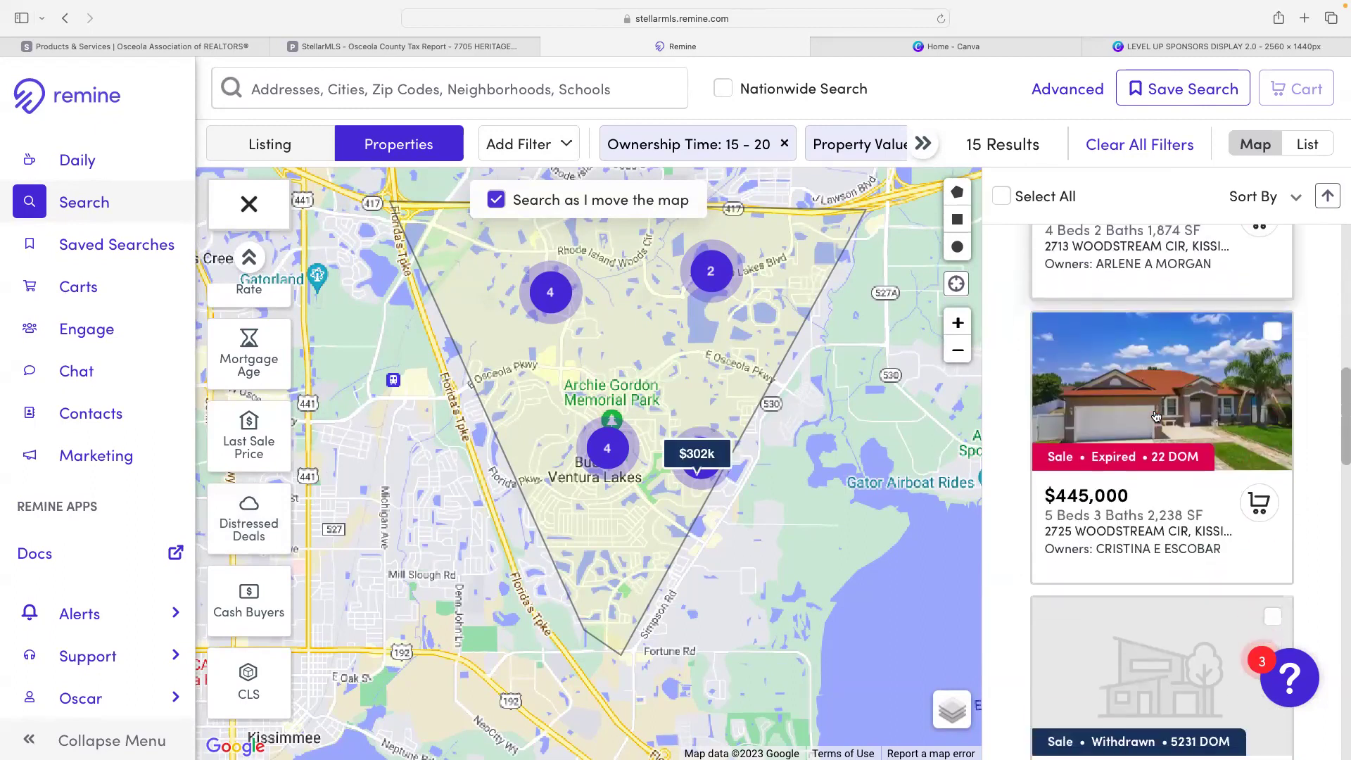
scroll(1156, 416, "down", 14)
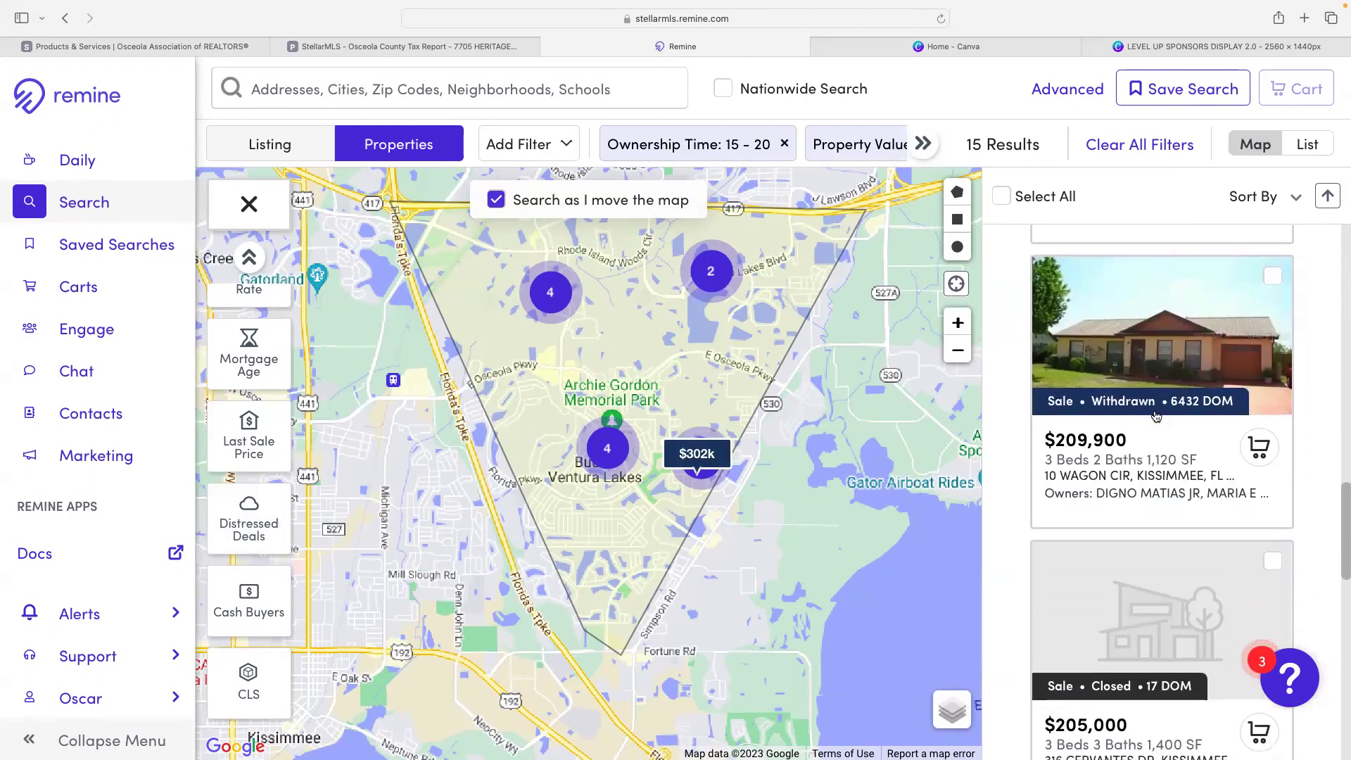
scroll(1156, 416, "down", 13)
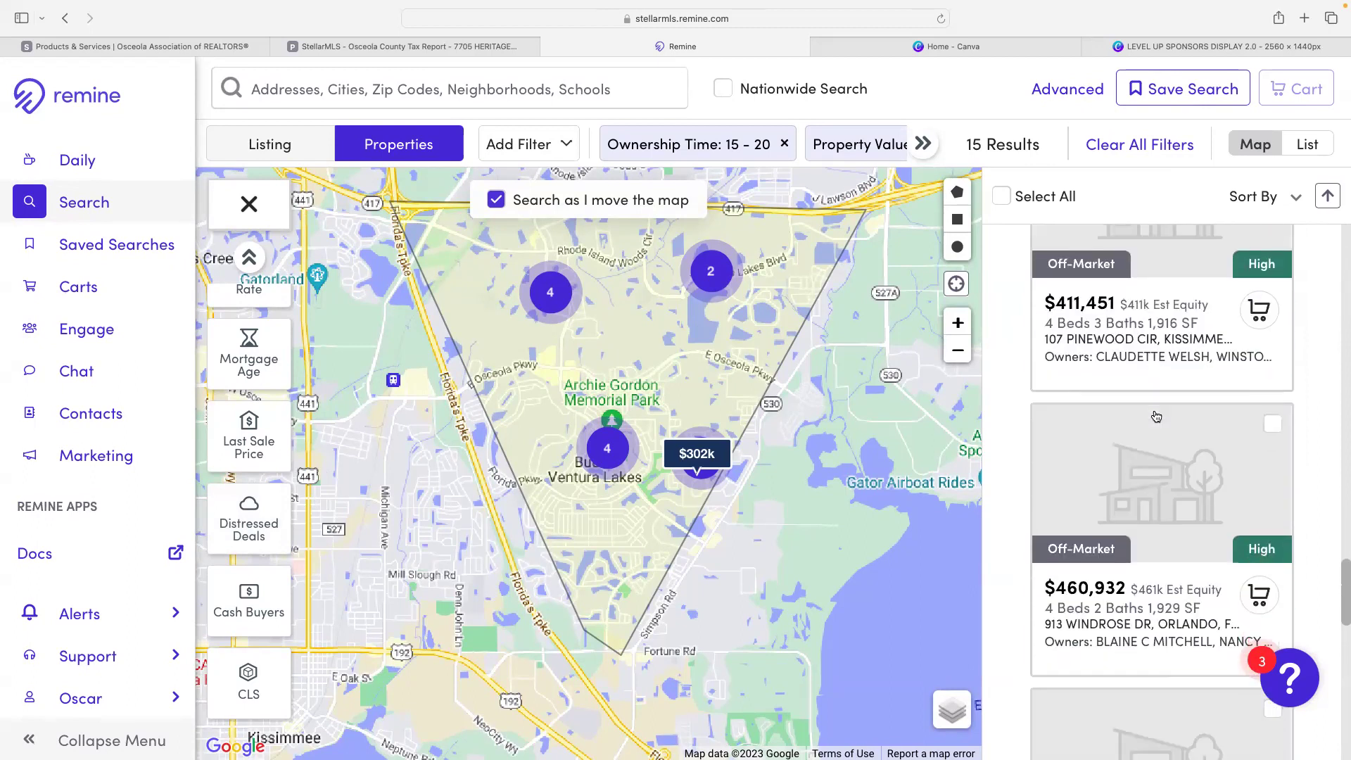
scroll(1156, 415, "down", 2)
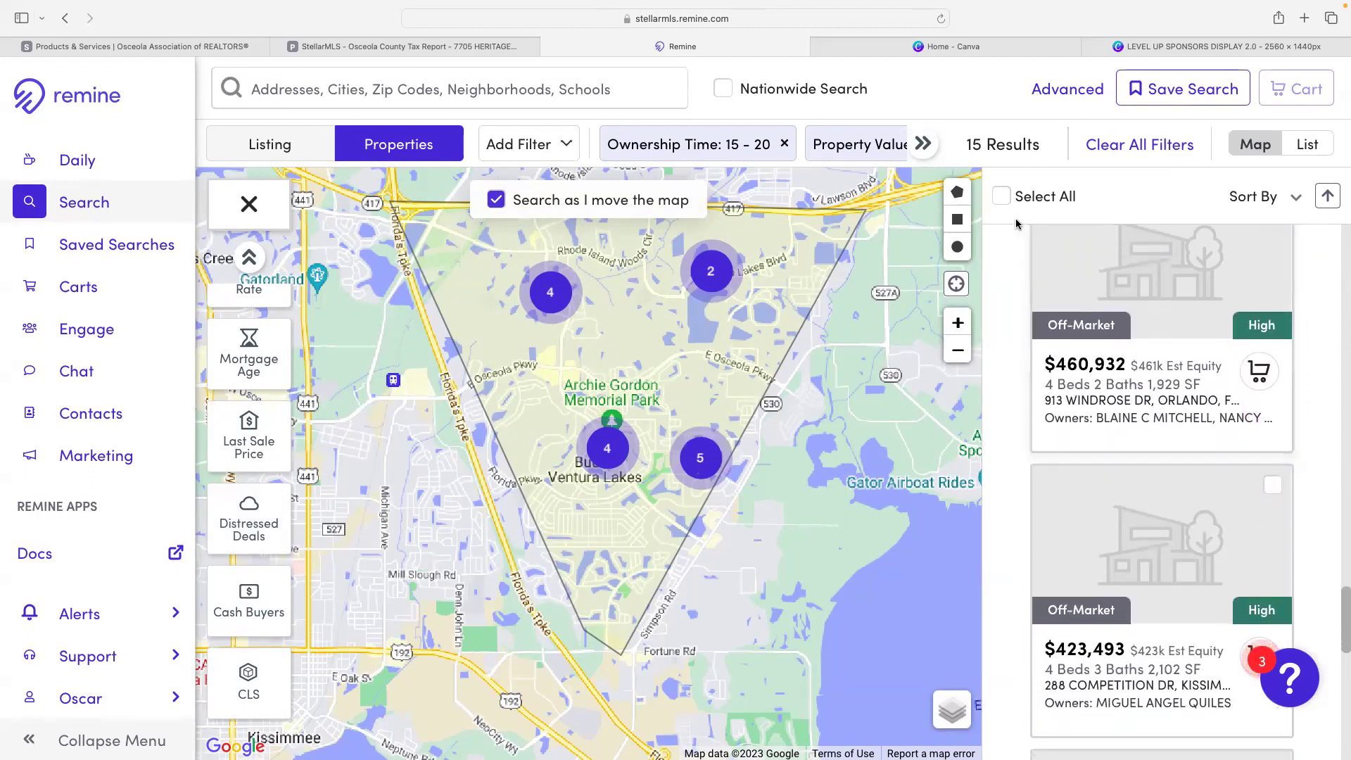
left_click(1002, 198)
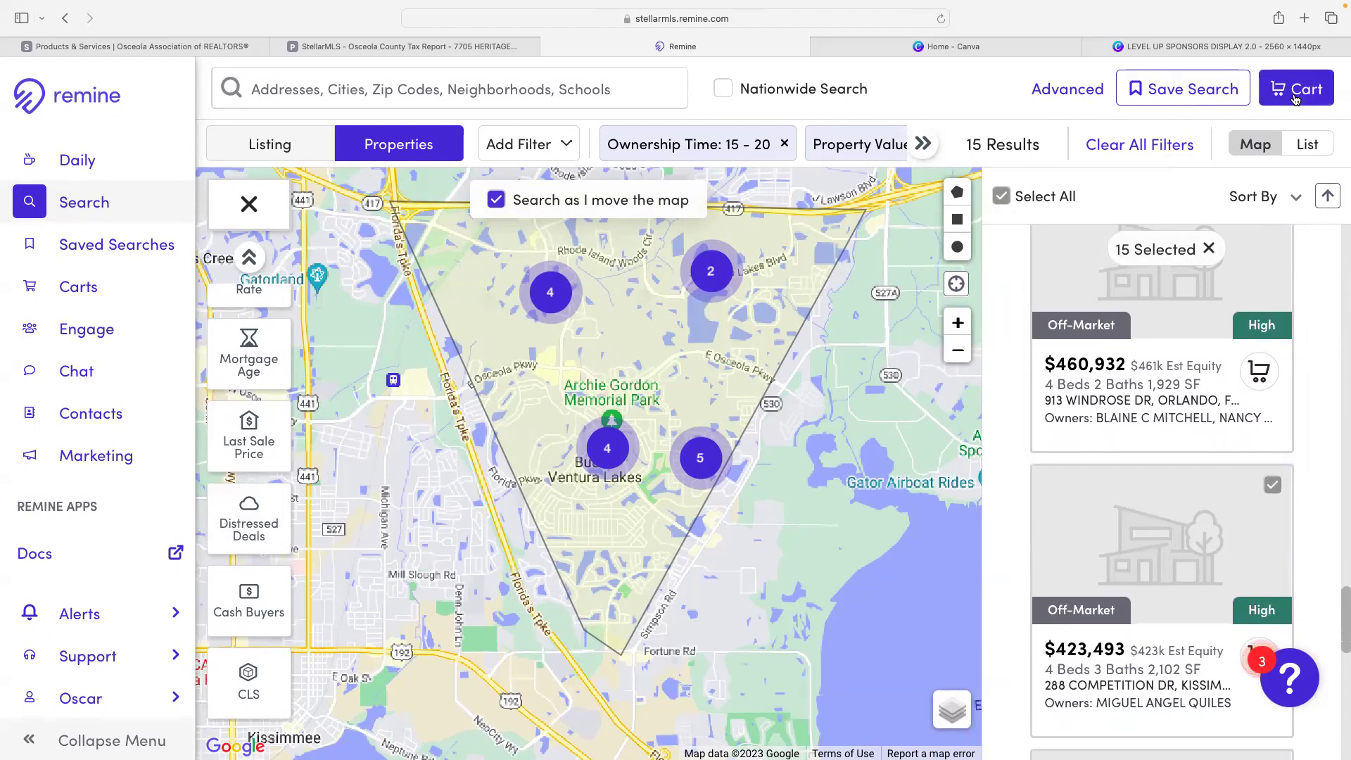
- Add the 15 properties to a new cart named 'vendedores bvl' and view the carts
left_click(1295, 99)
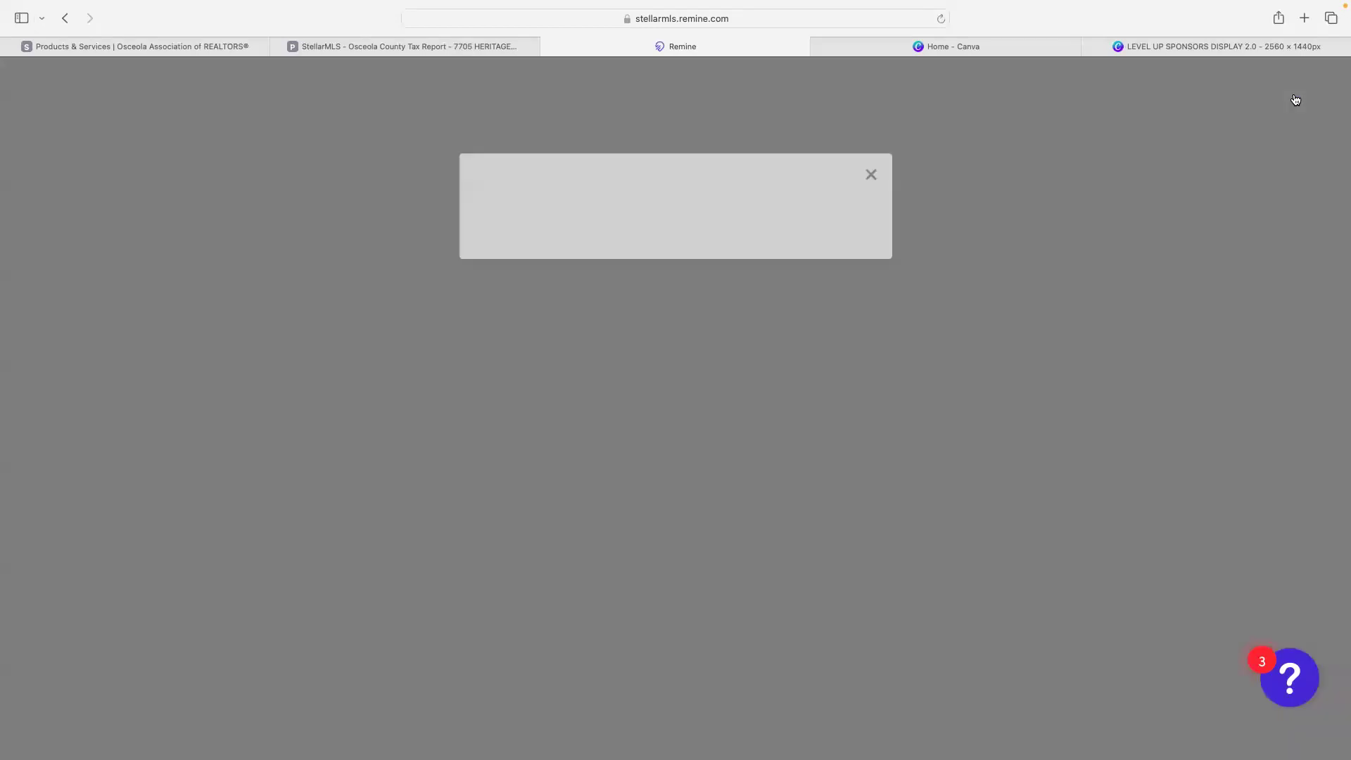
type("vendedores bv")
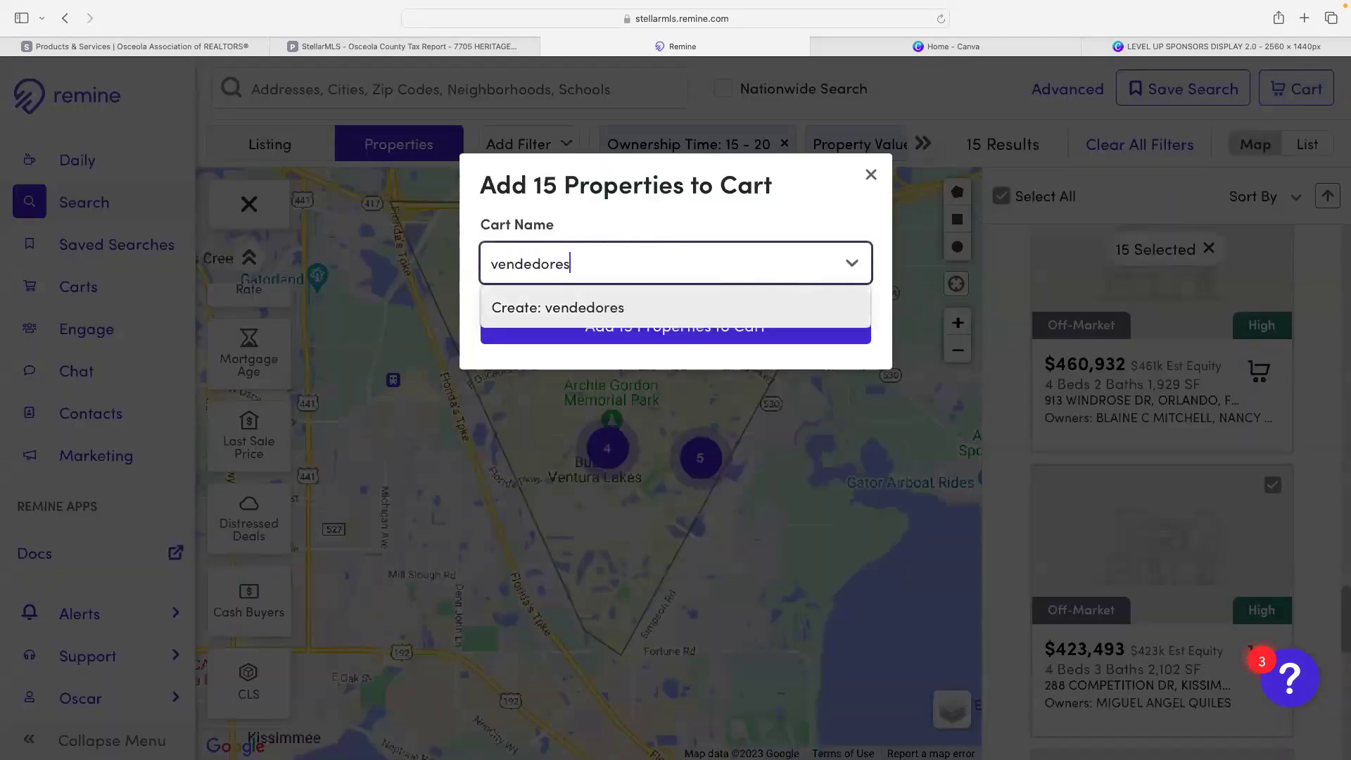
key("BackSpace")
type("bvl")
key("Return")
left_click(694, 341)
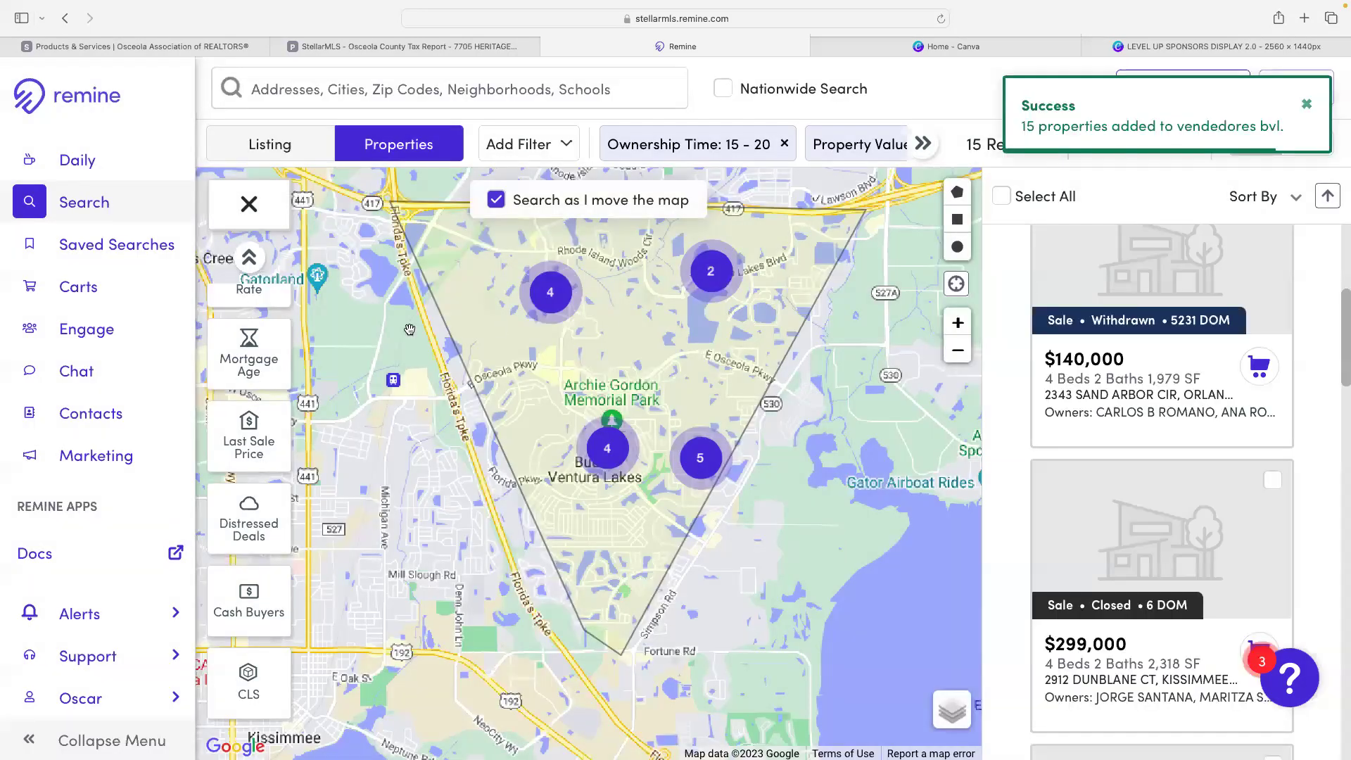
left_click(71, 293)
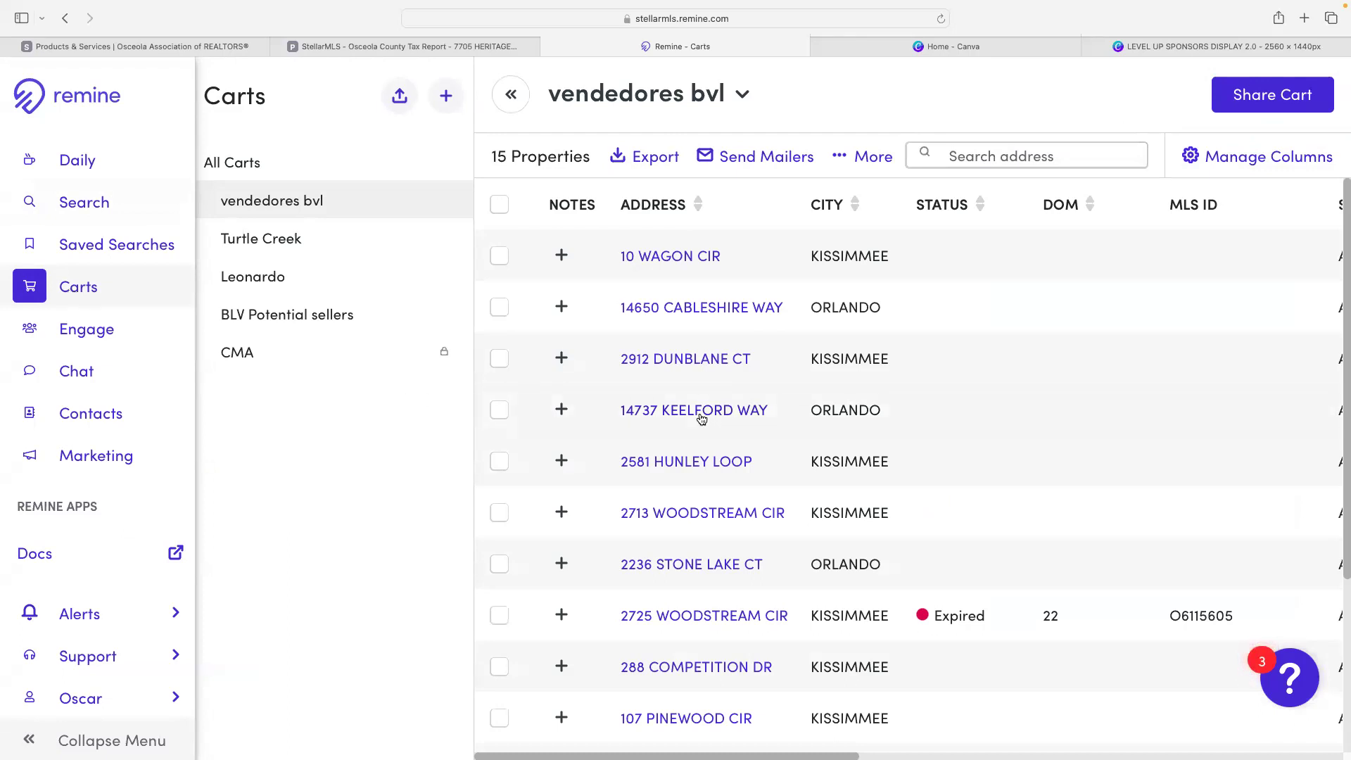
- Open the 'BLV Potential sellers' cart holding 67 properties
scroll(700, 416, "right", 10)
scroll(702, 419, "right", 10)
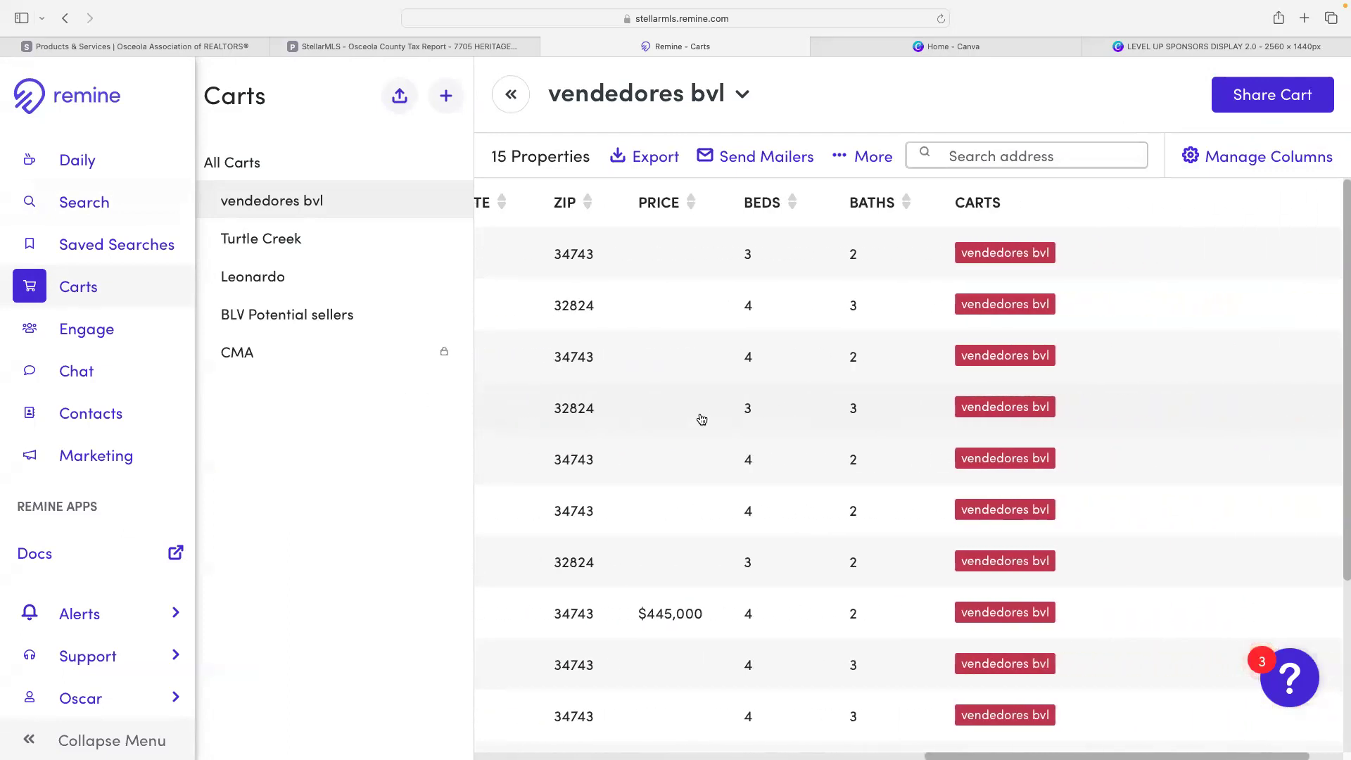
scroll(701, 419, "left", 2)
scroll(701, 418, "right", 5)
scroll(701, 418, "left", 5)
scroll(701, 418, "right", 3)
scroll(702, 419, "down", 5)
scroll(702, 419, "left", 15)
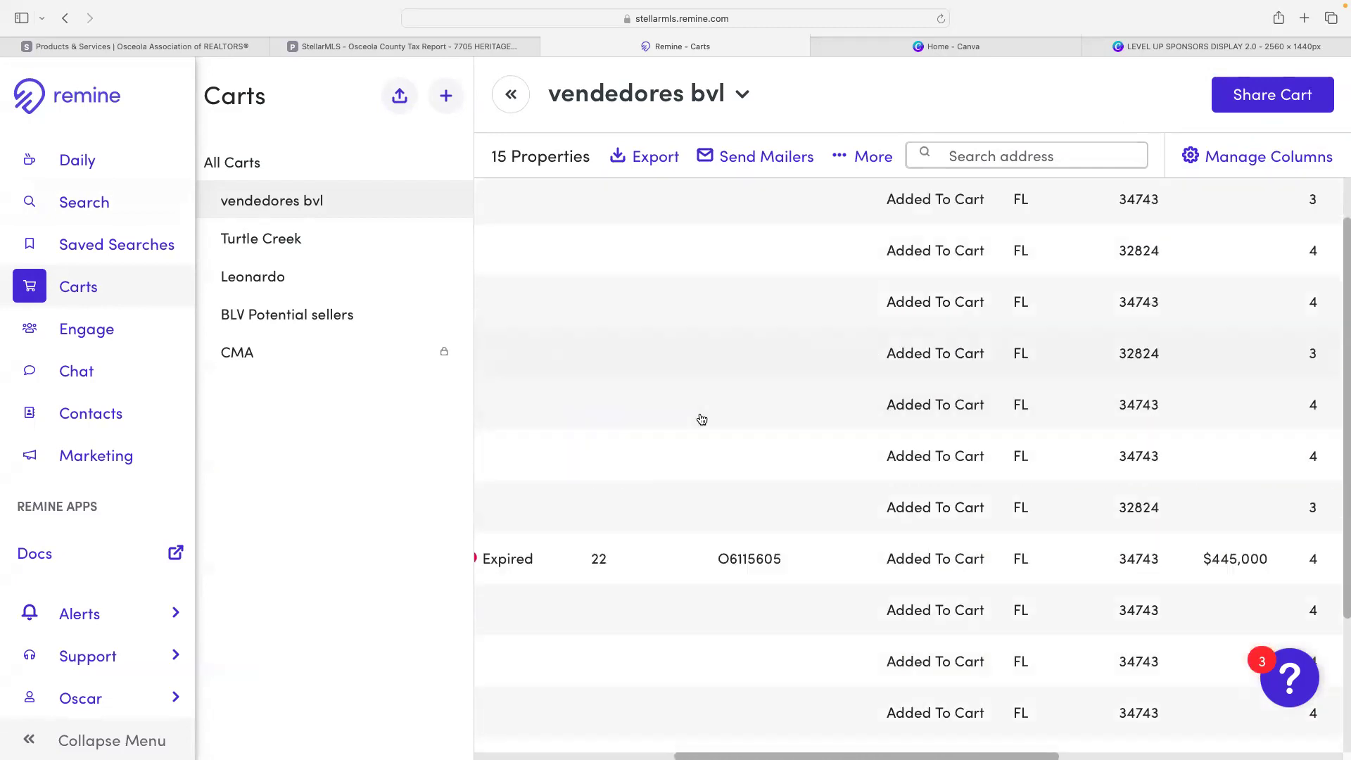
scroll(701, 419, "left", 1)
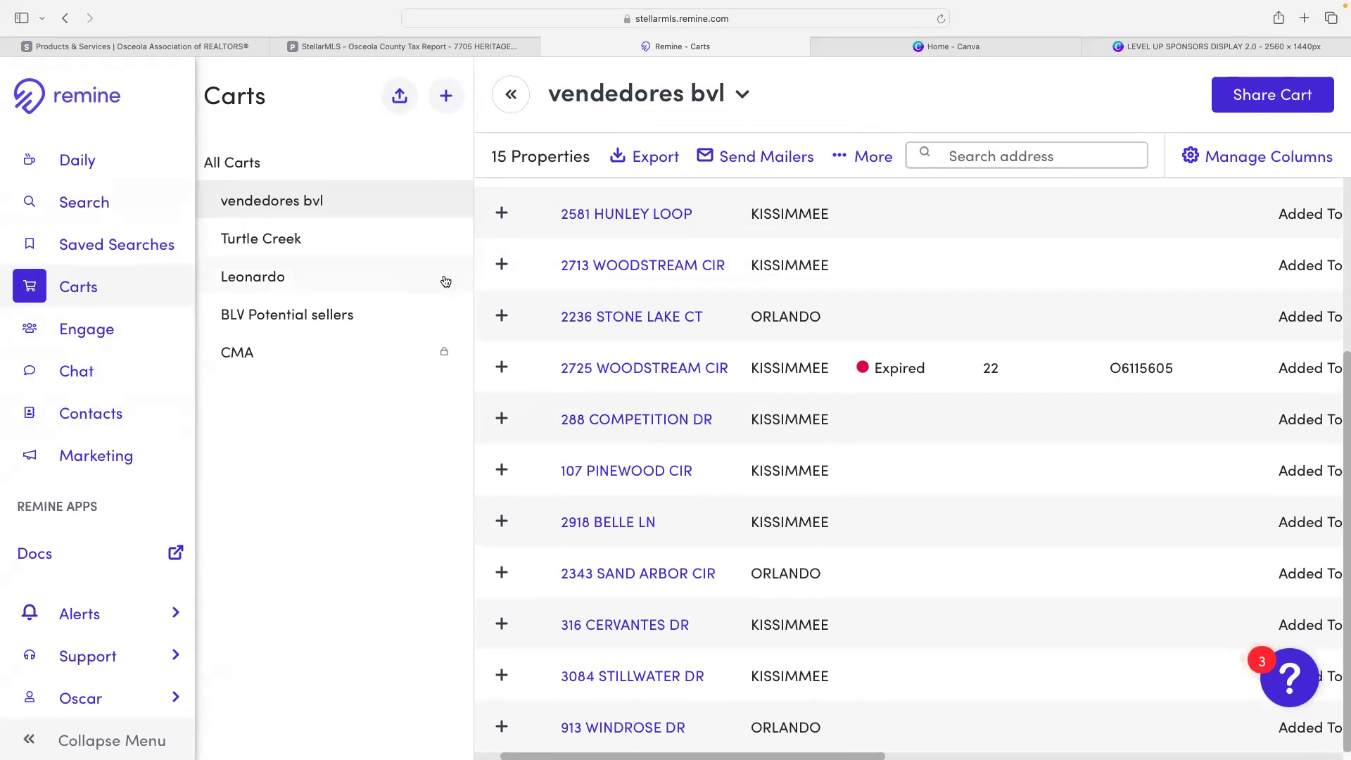
left_click(317, 316)
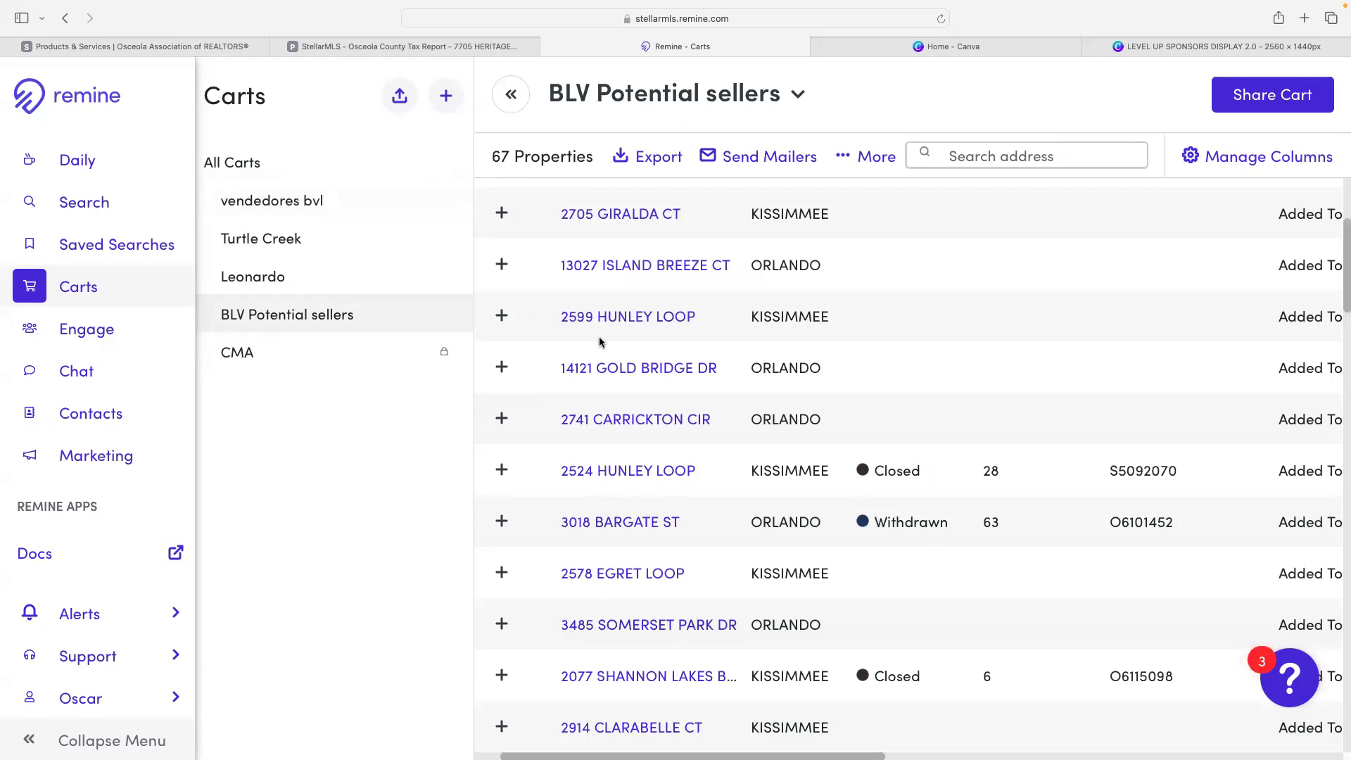
mouse_move(742, 731)
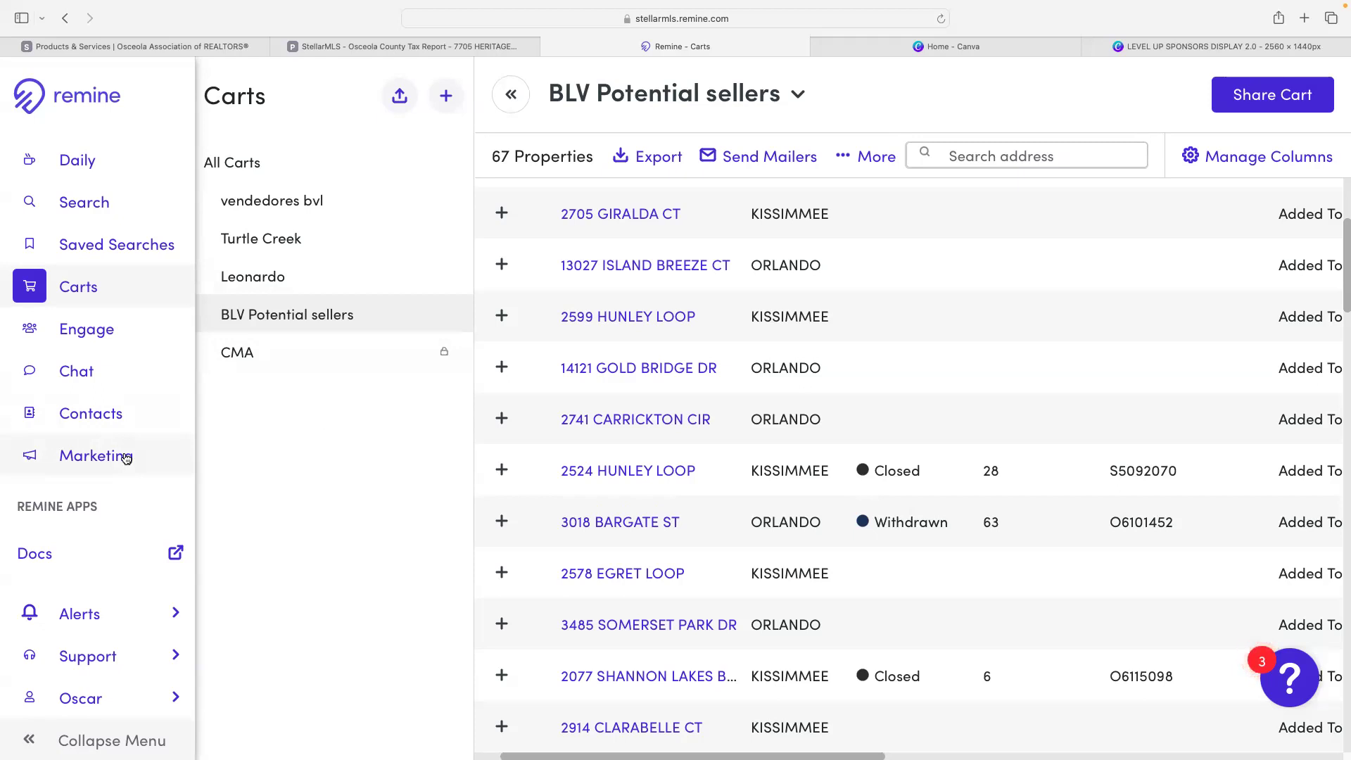
- Start a Listing Leads program in Marketing Center, then return to the Remine tab
left_click(126, 458)
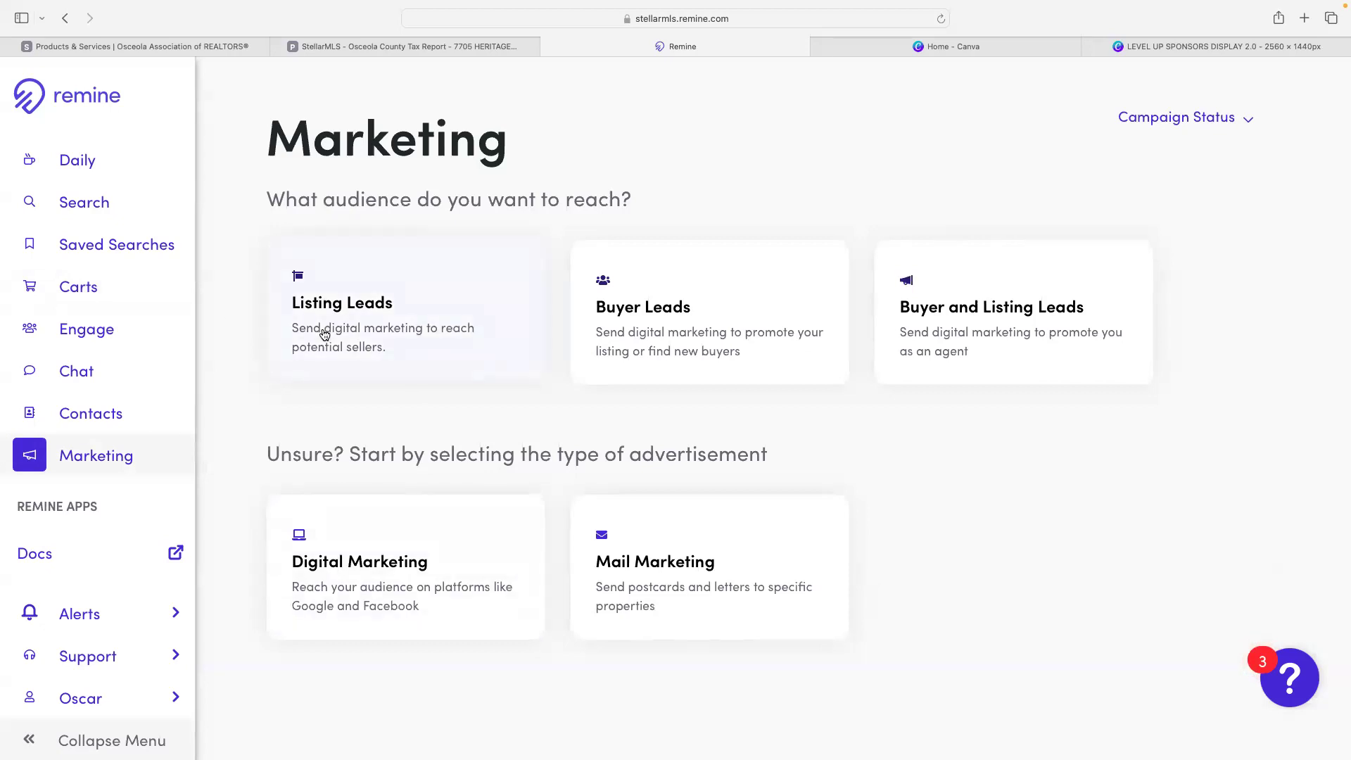
left_click(344, 311)
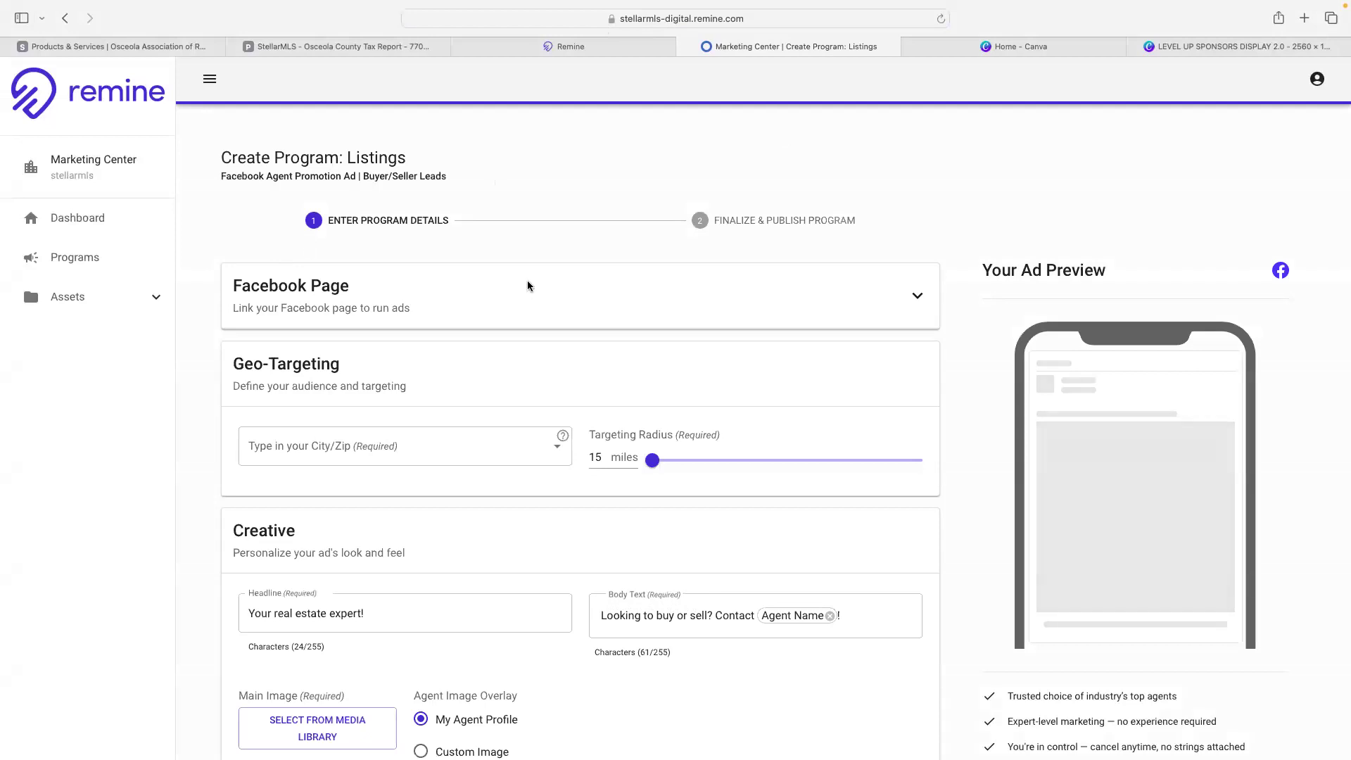
scroll(727, 445, "down", 5)
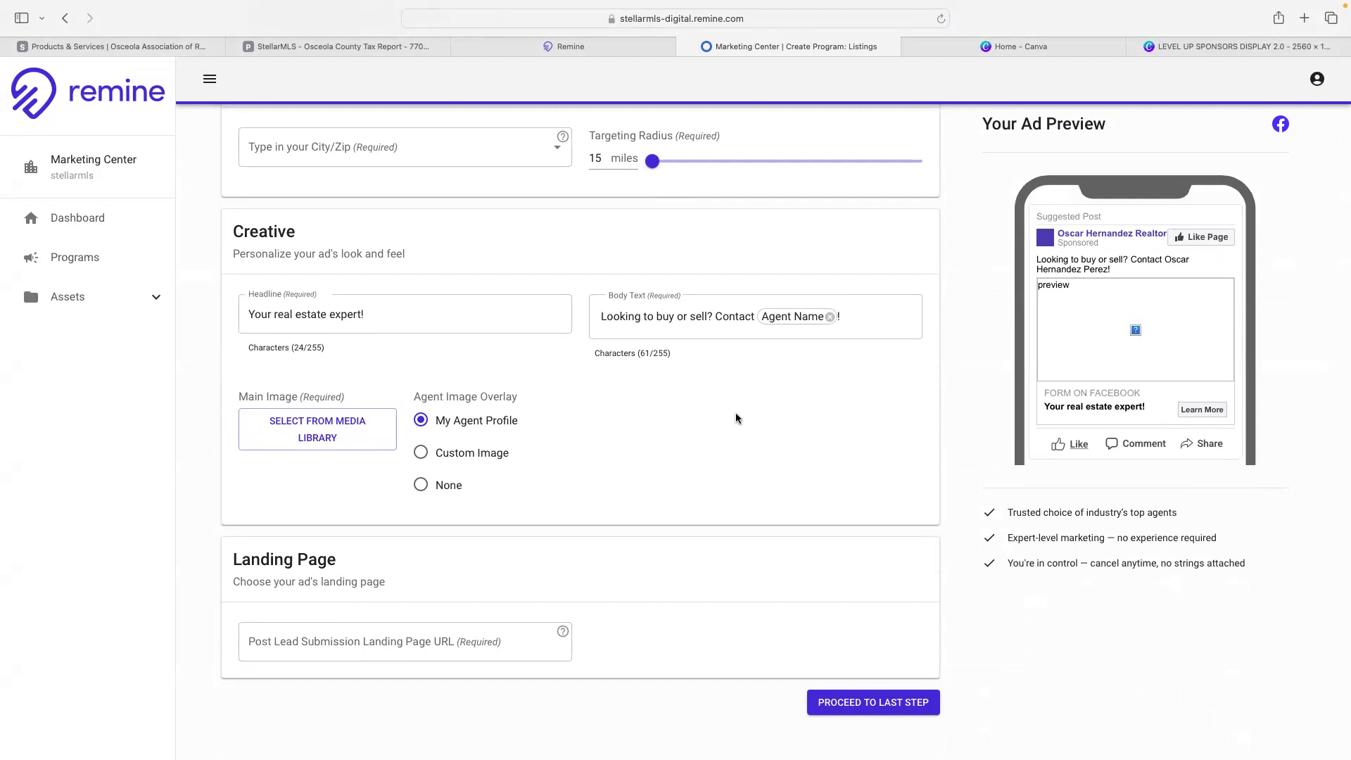
scroll(619, 352, "up", 5)
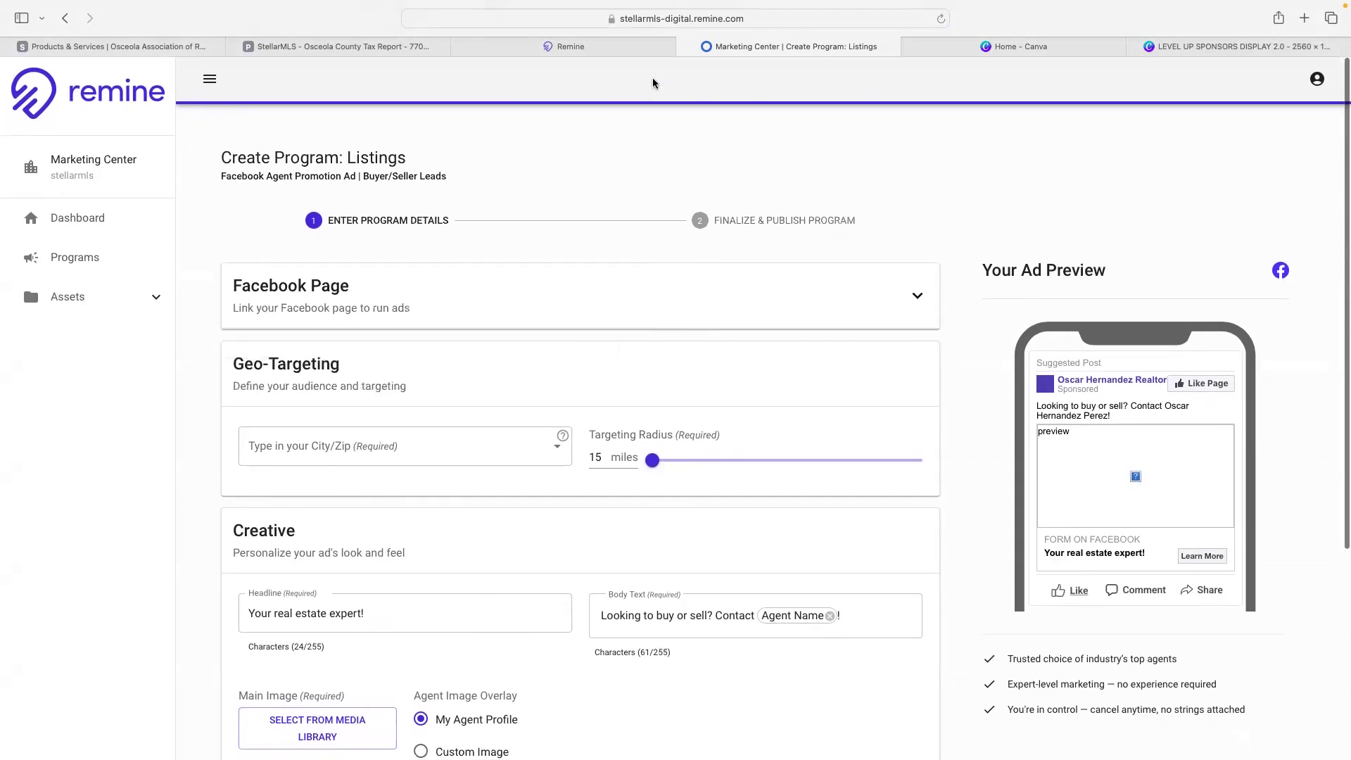
left_click(556, 48)
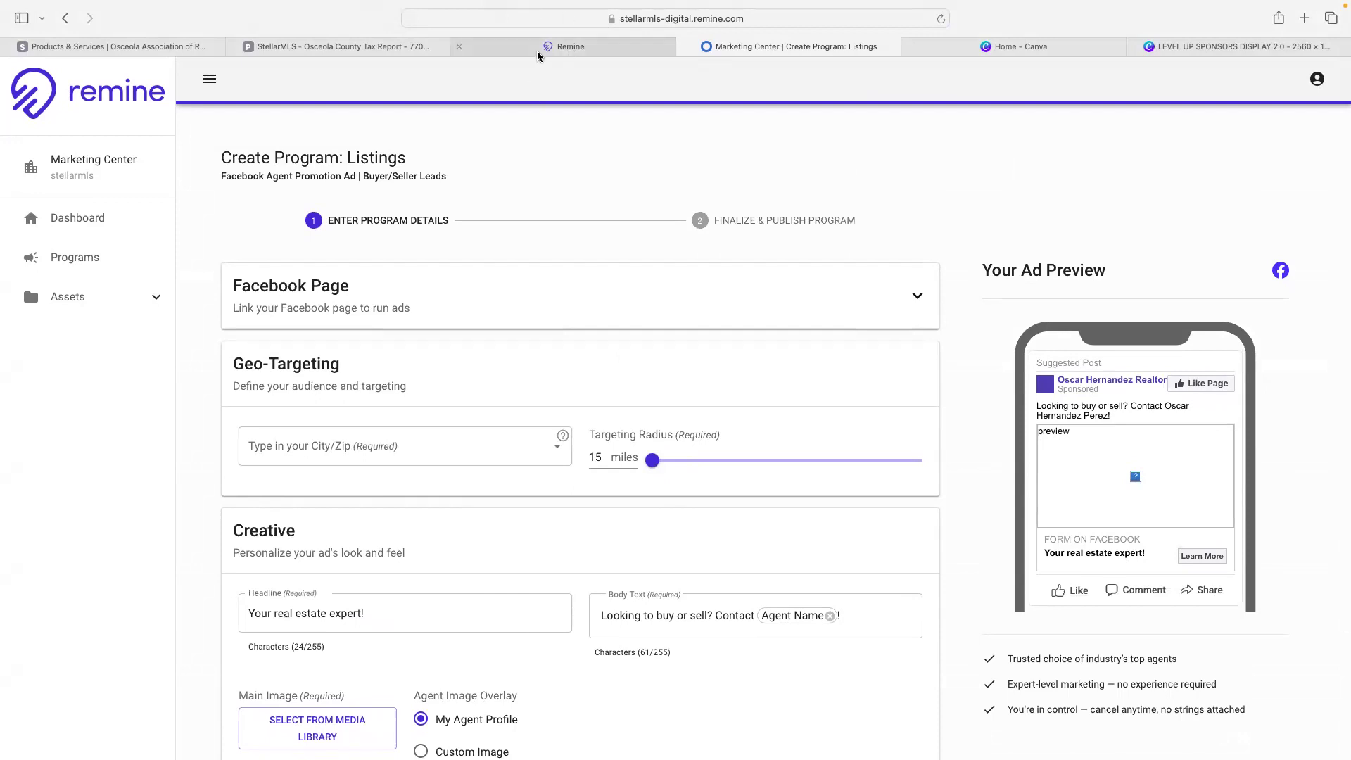
left_click(387, 46)
- Select all 67 cart properties and build a mailing campaign named 'bvl leads'
left_click(469, 47)
left_click(65, 18)
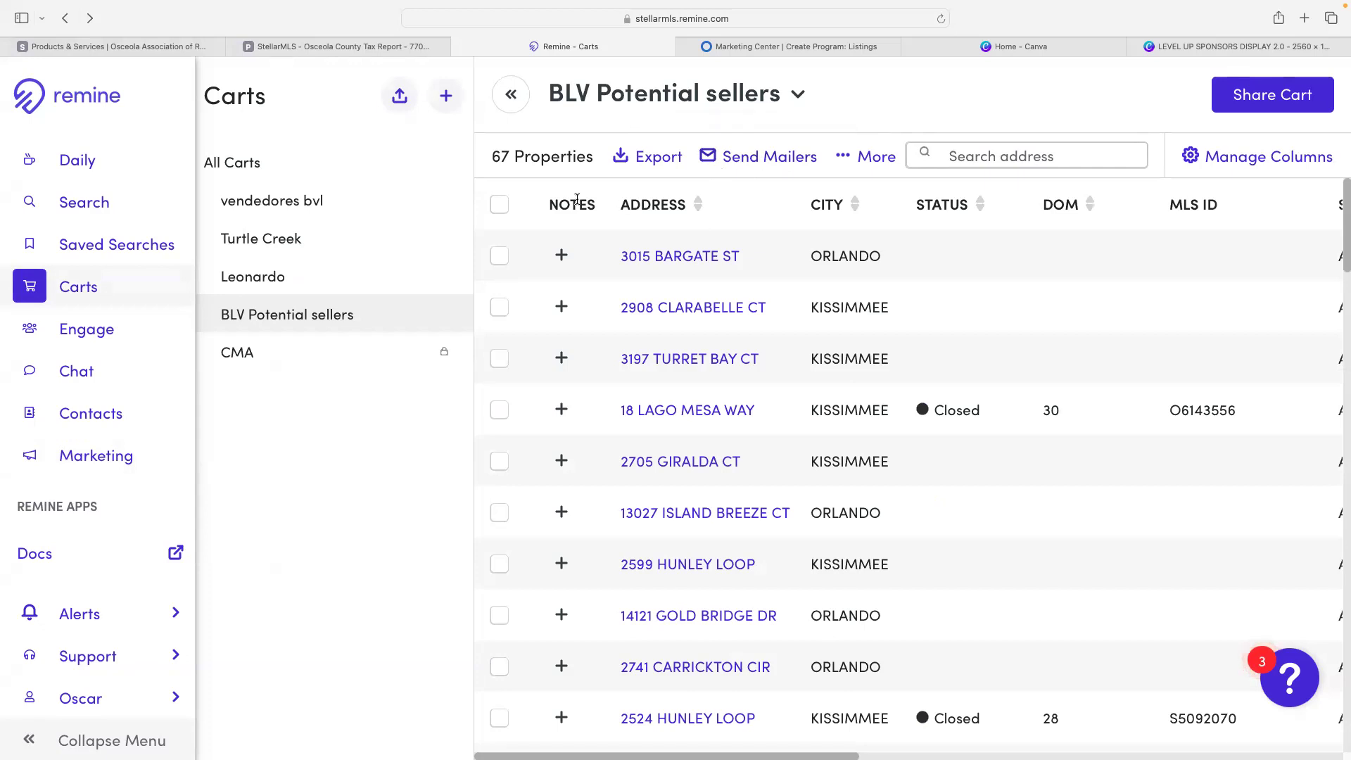
left_click(499, 204)
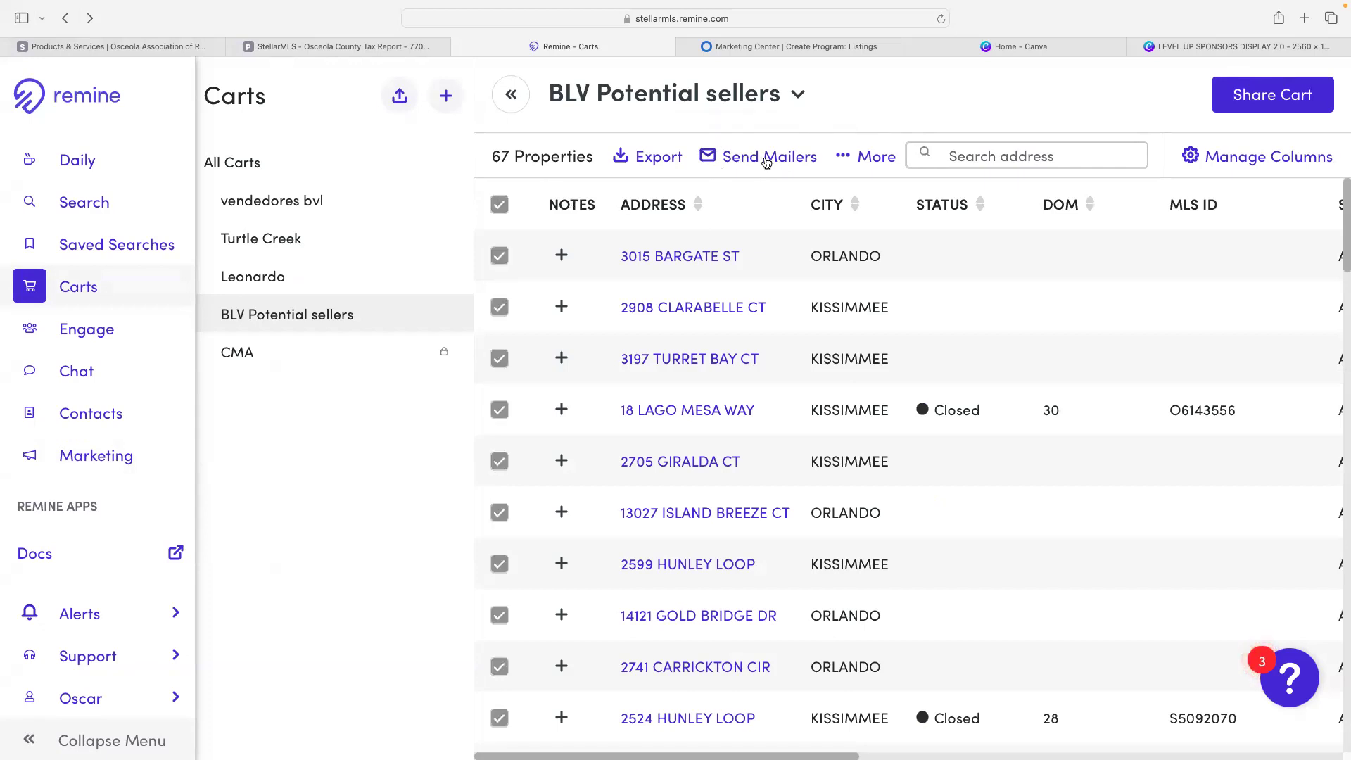
left_click(762, 162)
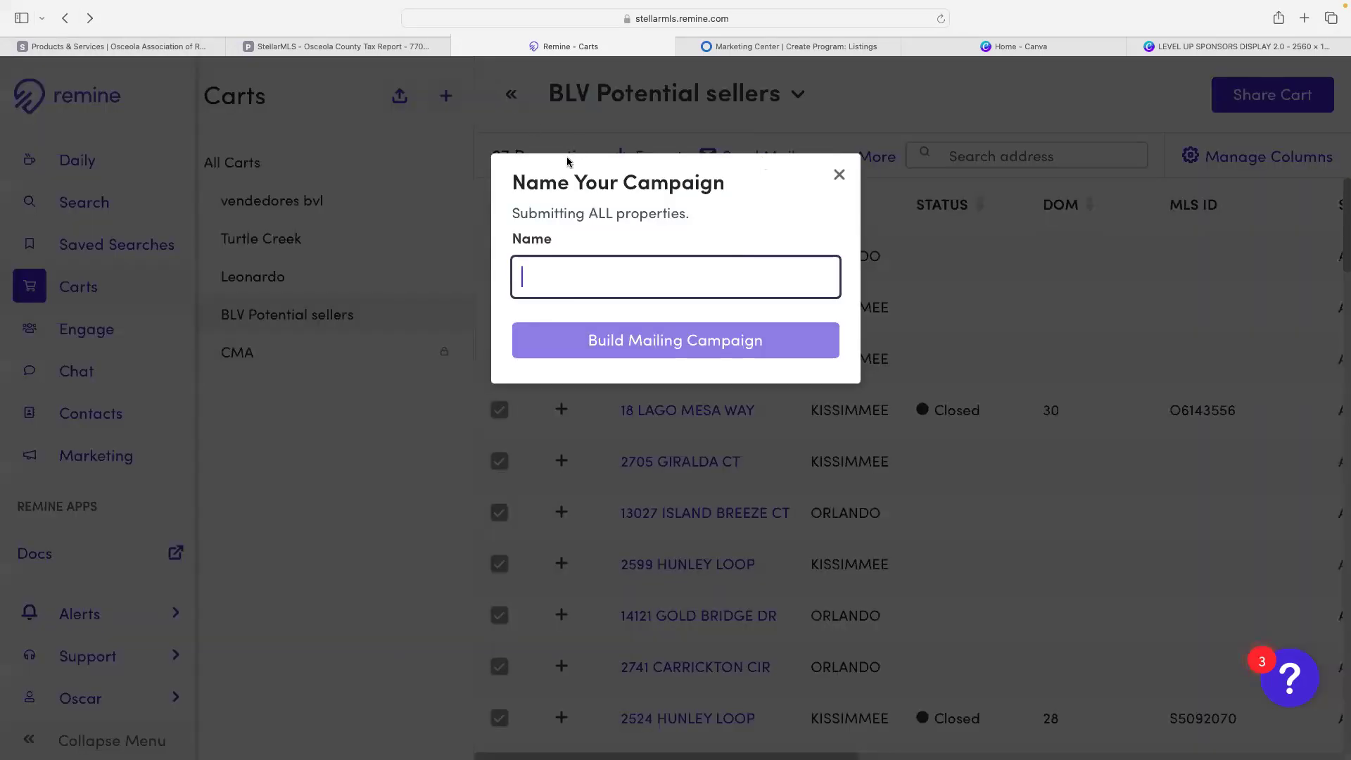
type("bel leads")
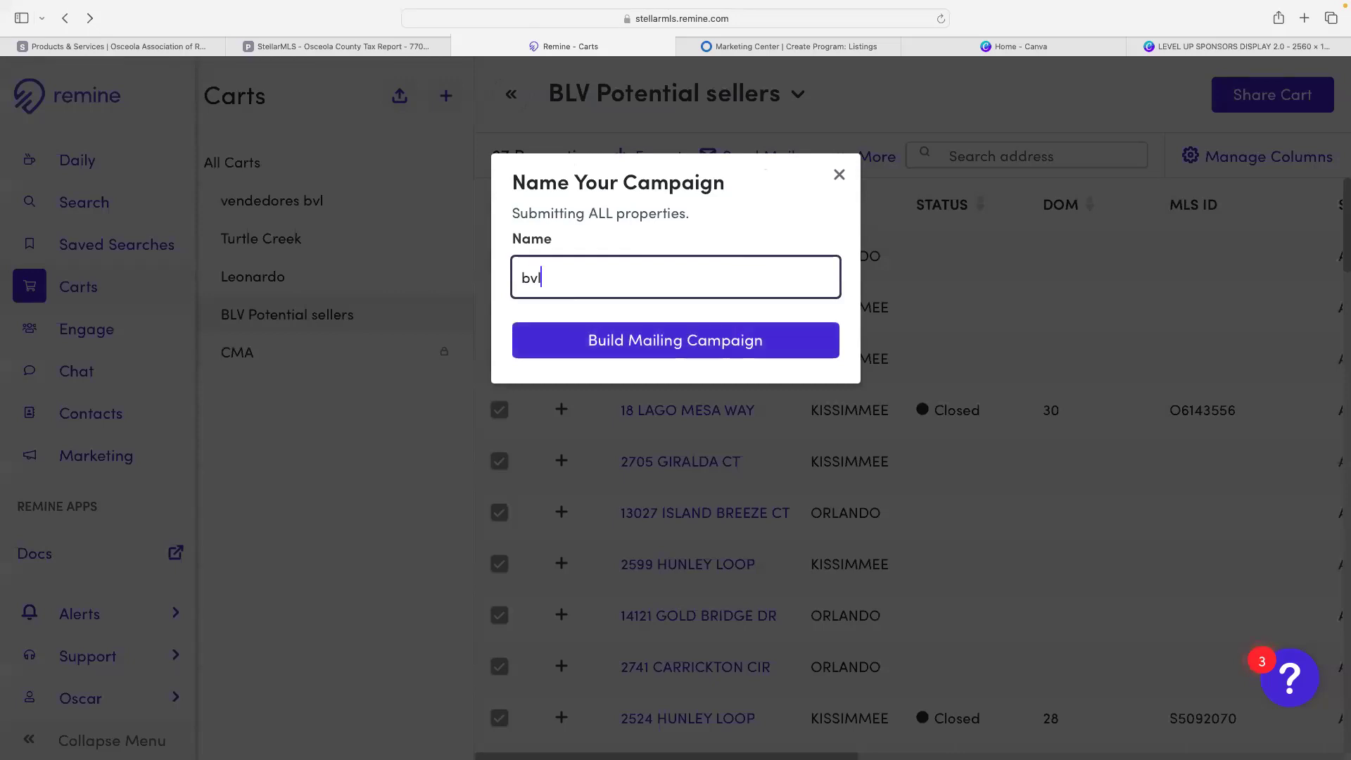
key("BackSpace")
key("BackSpace")
key("BackSpace")
key("BackSpace")
key("BackSpace")
key("BackSpace")
key("BackSpace")
key("BackSpace")
type("vl leads")
left_click(621, 345)
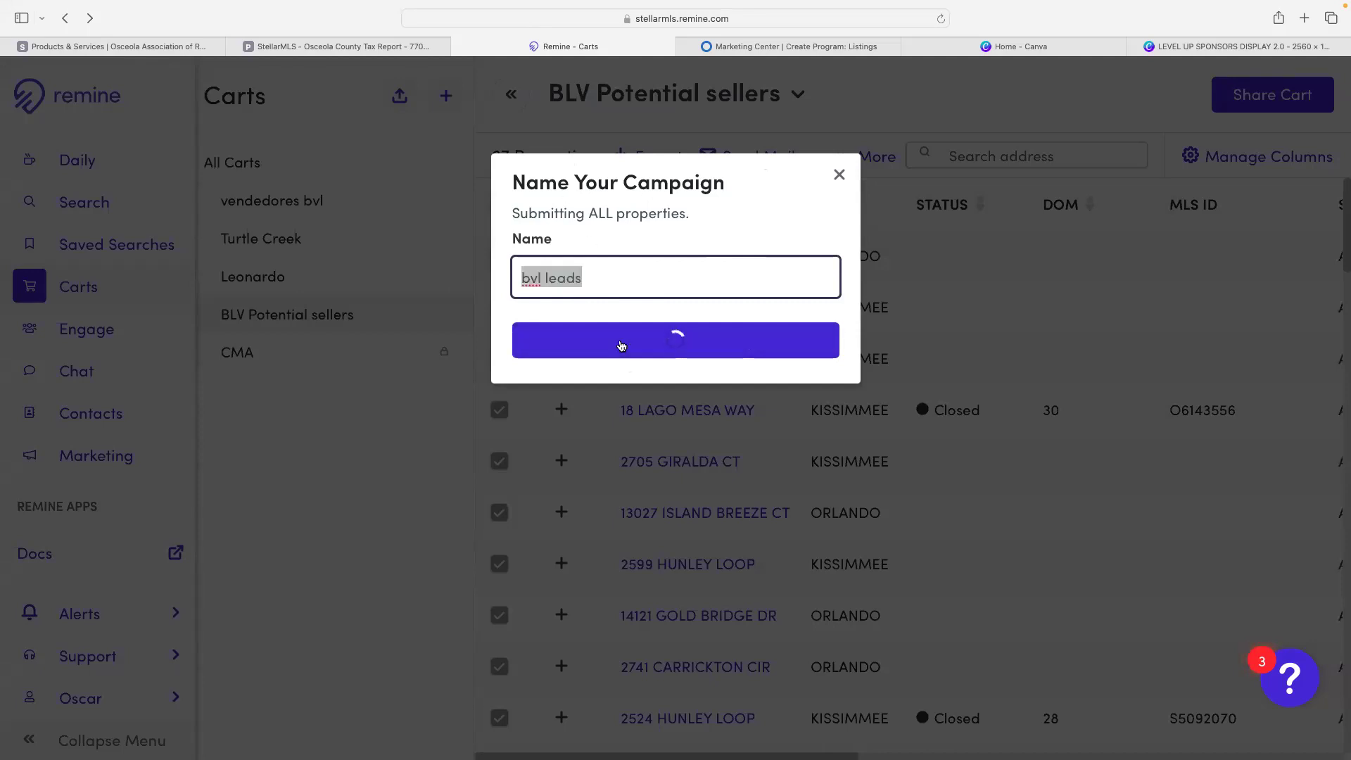
left_click(619, 312)
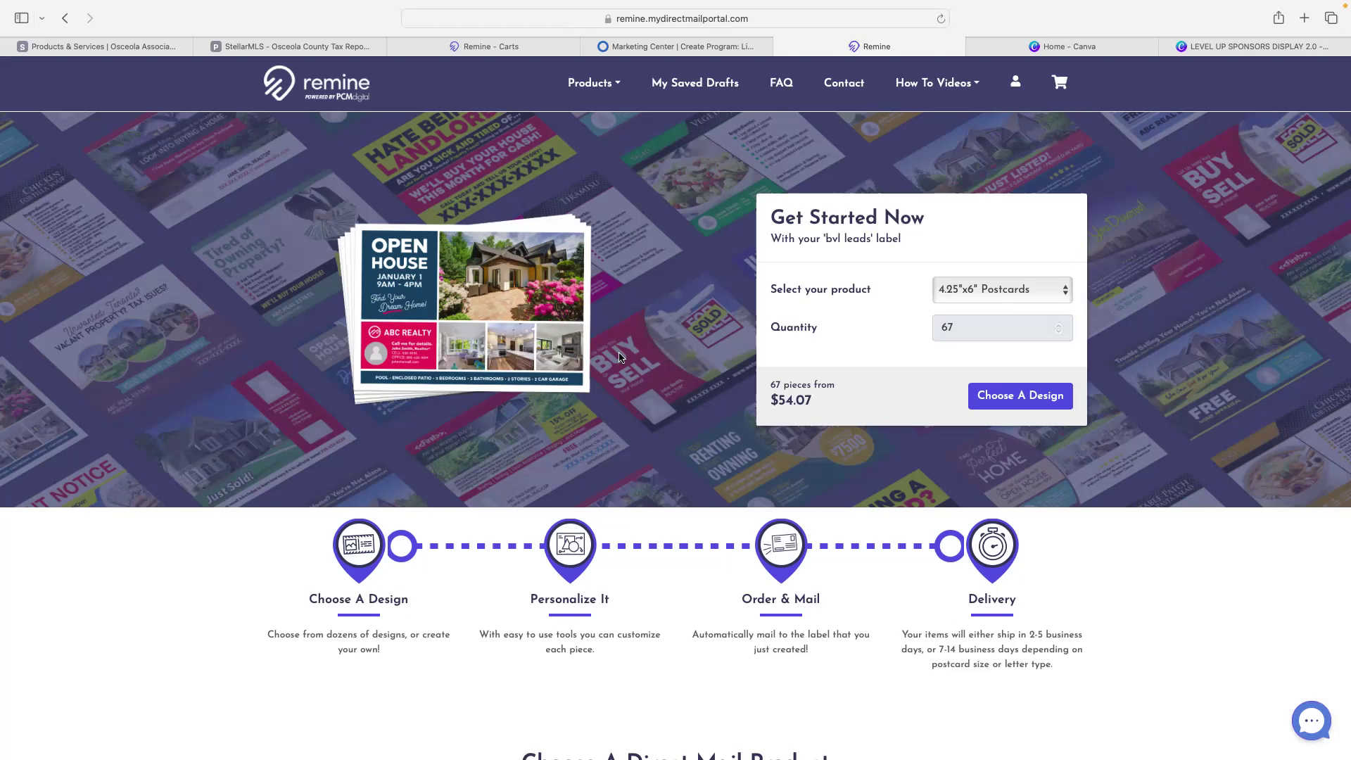
- Set the 67-piece 'bvl leads' mailing product to Yellow Letters
left_click(980, 290)
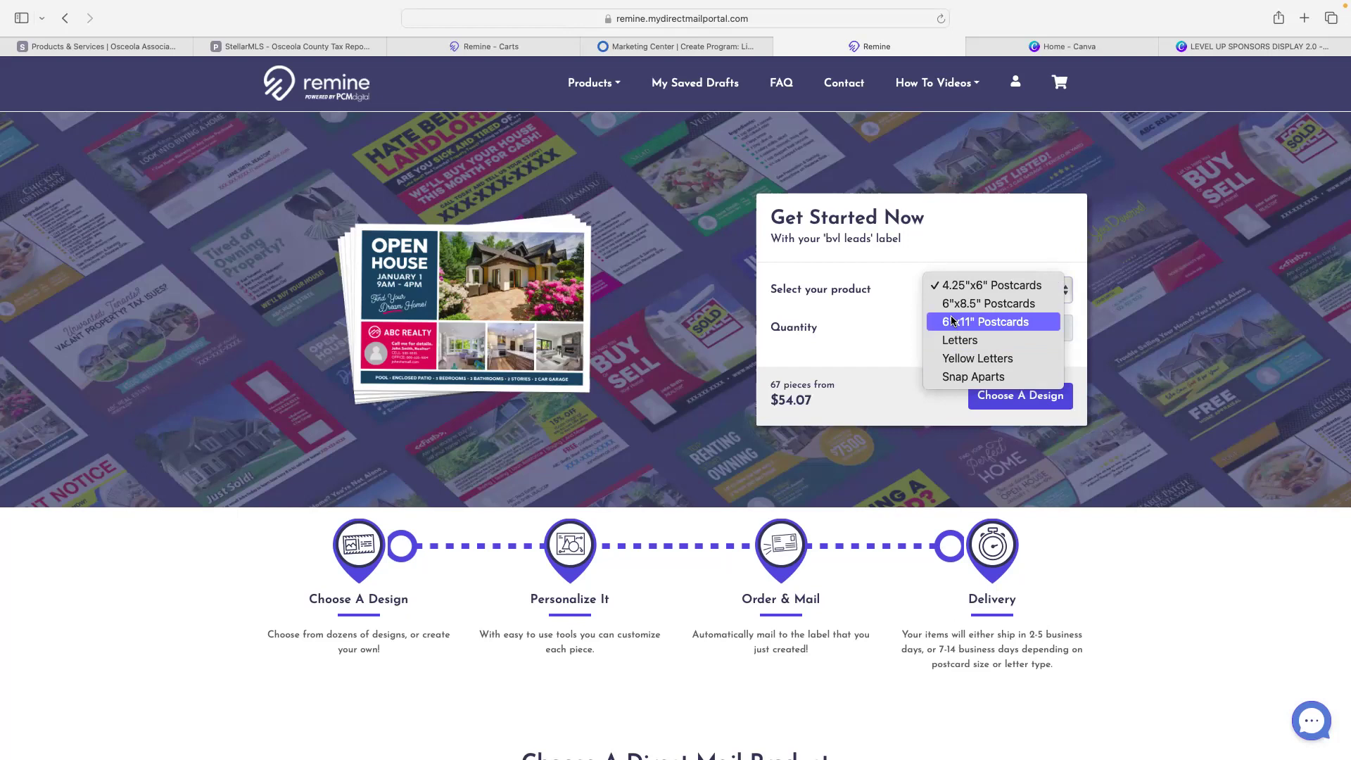
left_click(971, 349)
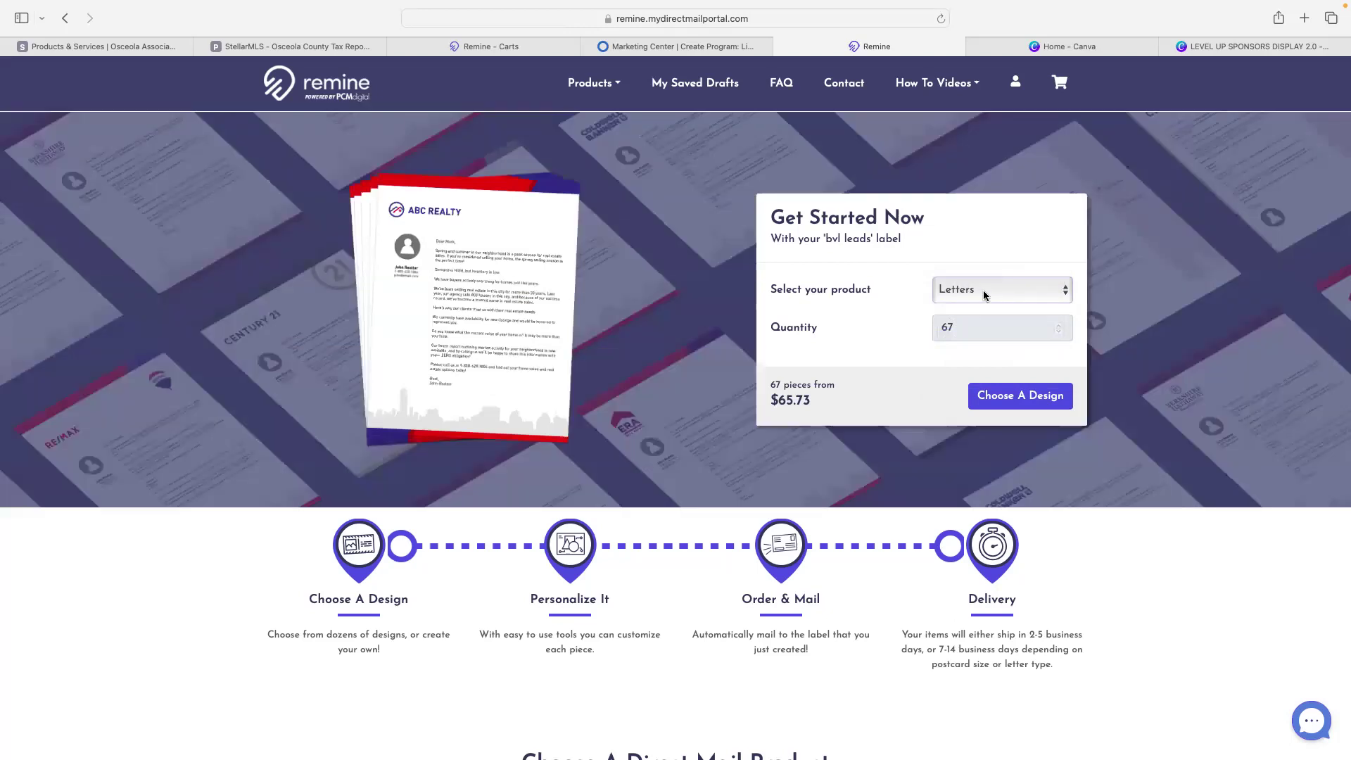
left_click(982, 294)
key("Escape")
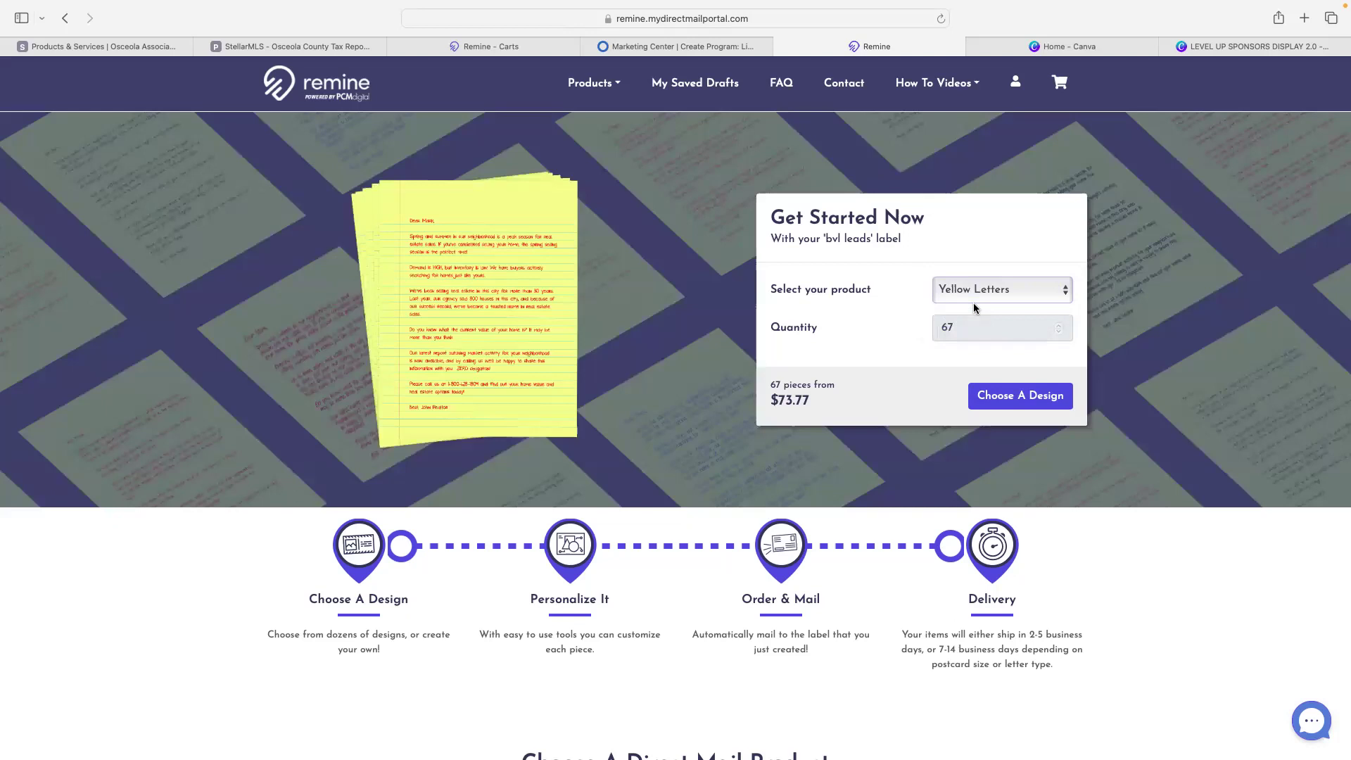
left_click(1020, 396)
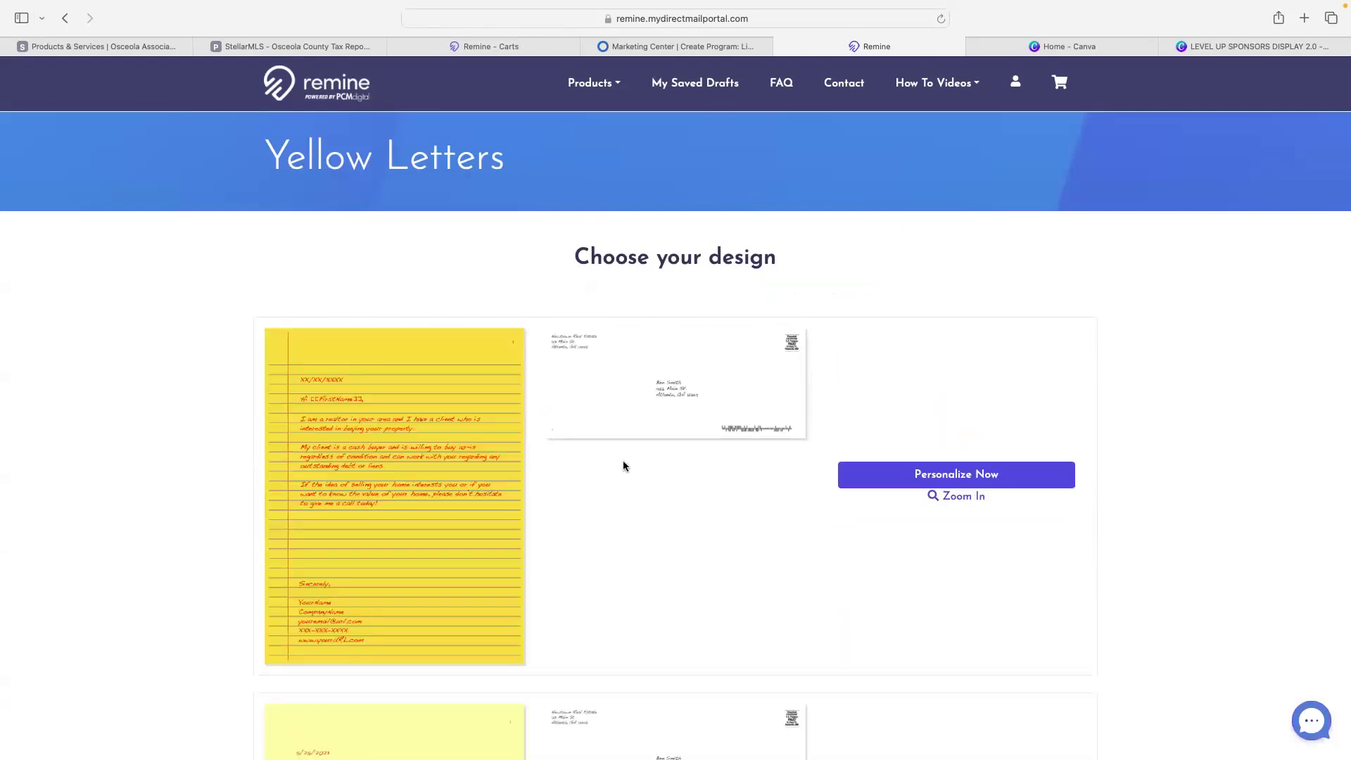
- Choose the lined yellow letter design for personalizing
scroll(622, 466, "down", 5)
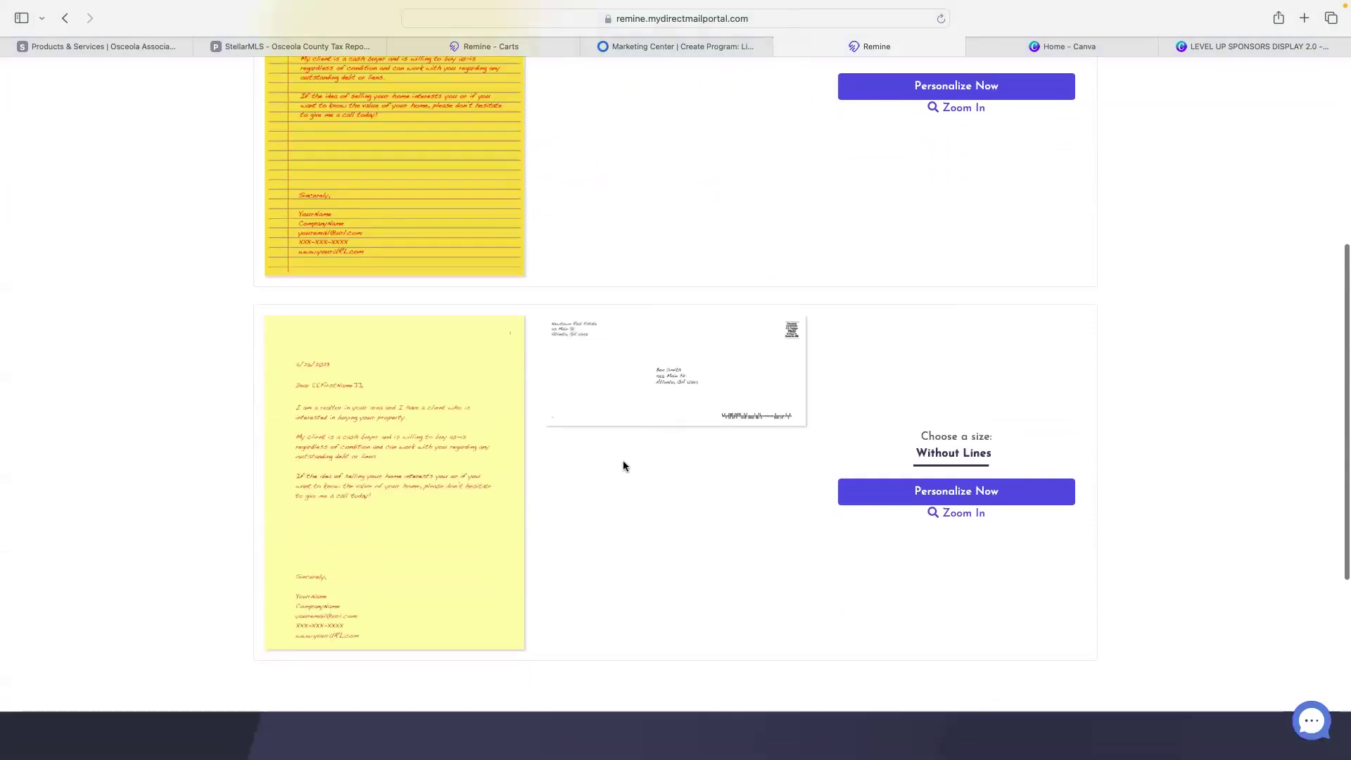
scroll(623, 466, "up", 4)
left_click(941, 391)
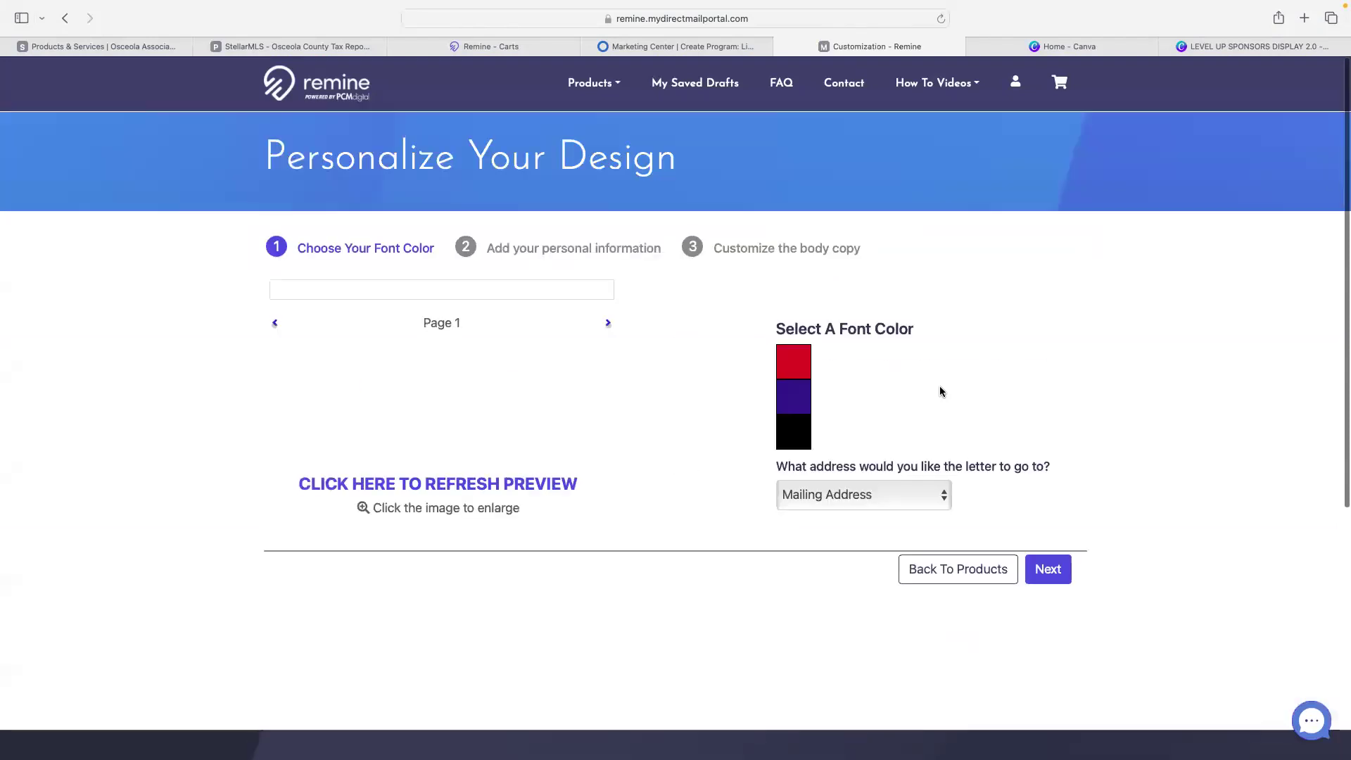
- Use blue handwriting, keep Mailing Address as destination, and advance past personal information
left_click(793, 398)
left_click(911, 505)
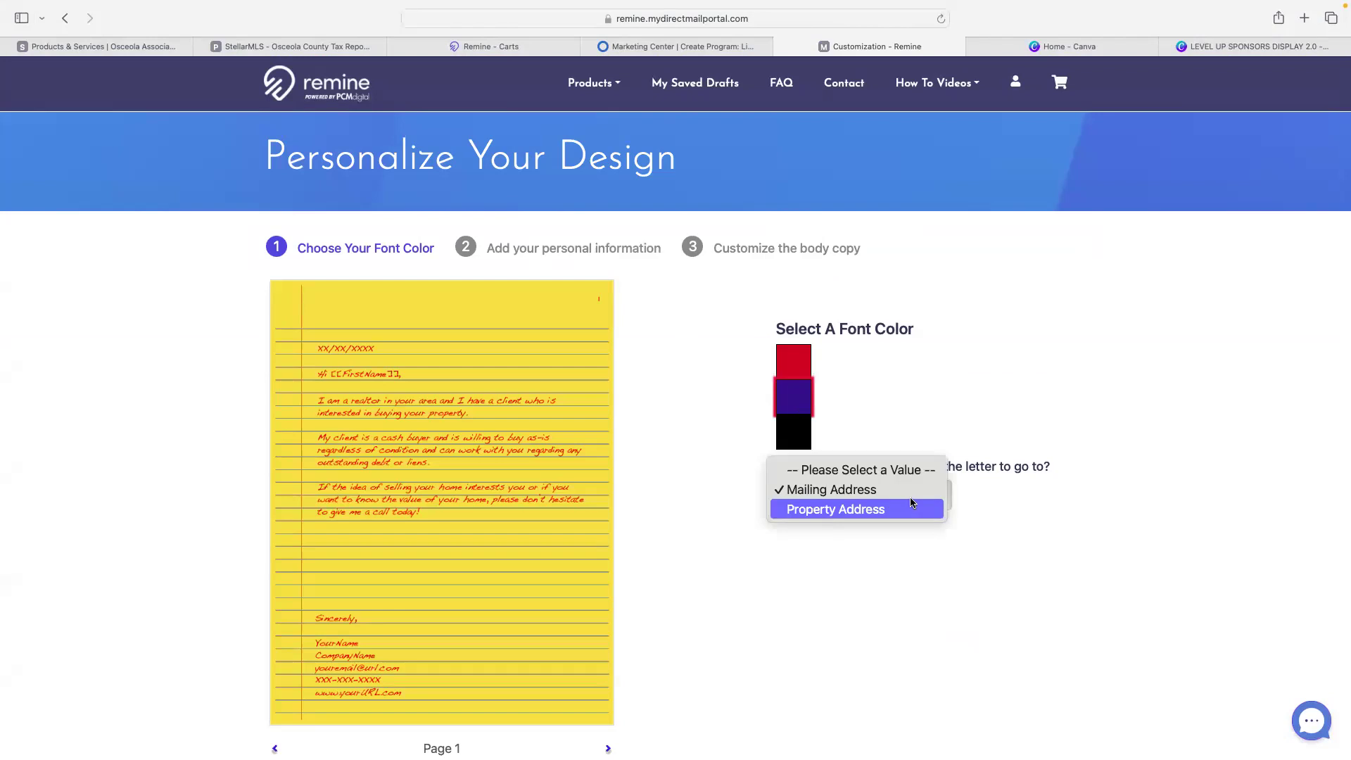
left_click(901, 397)
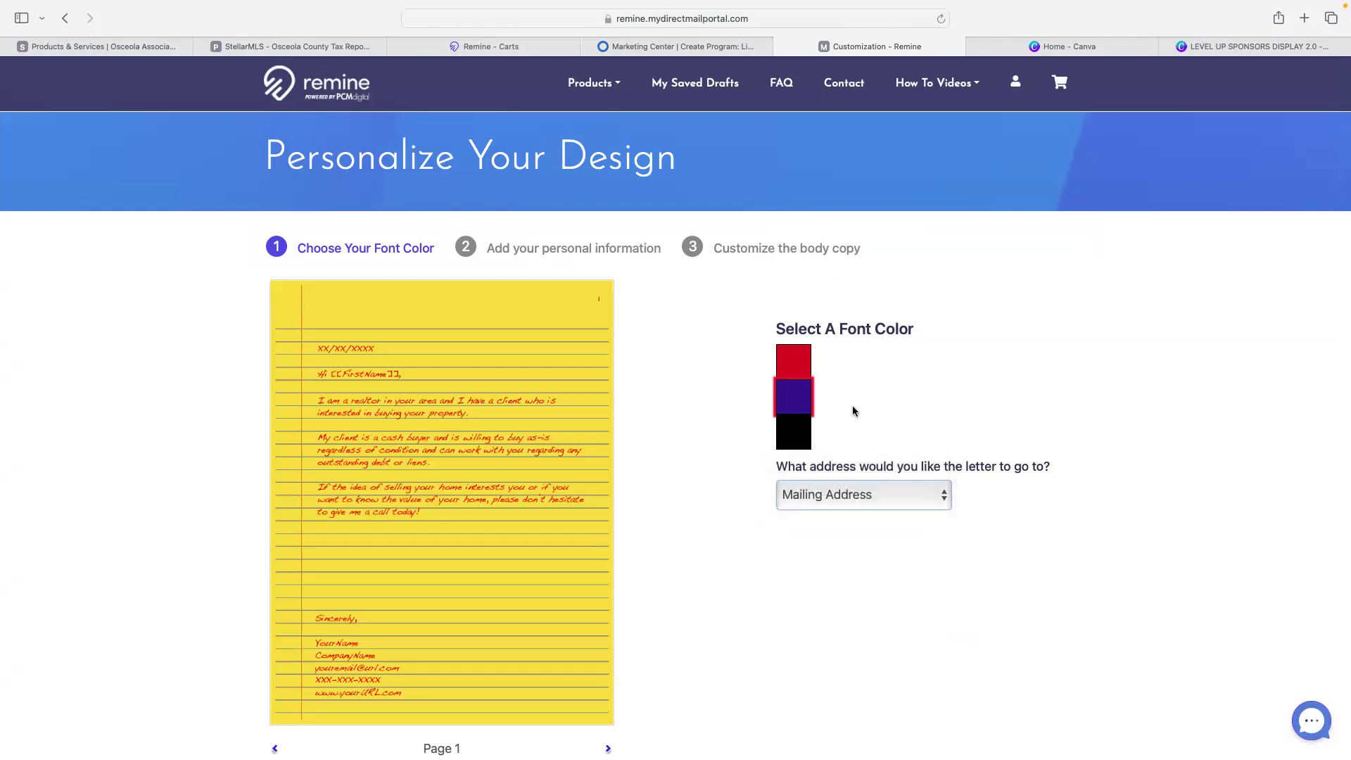
scroll(853, 410, "down", 7)
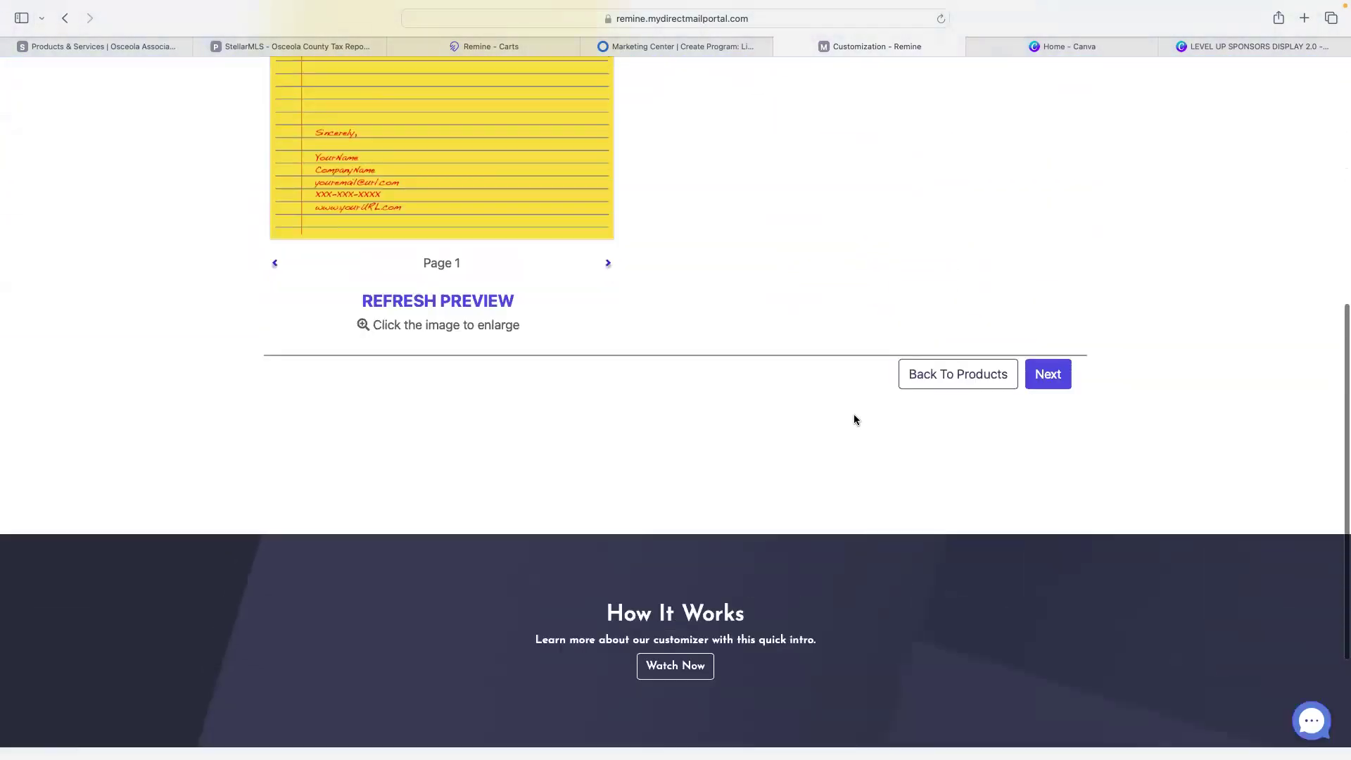
scroll(854, 420, "up", 3)
left_click(1060, 614)
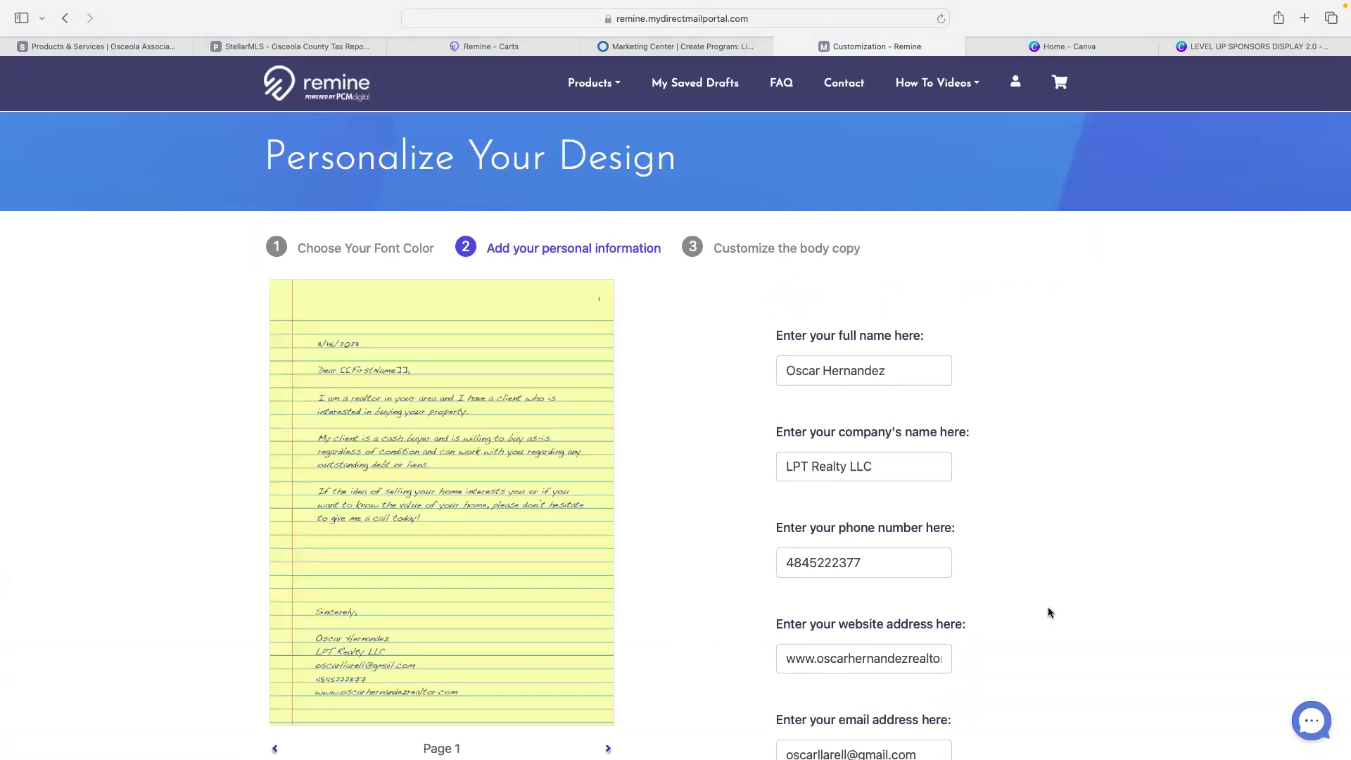
scroll(1049, 611, "down", 7)
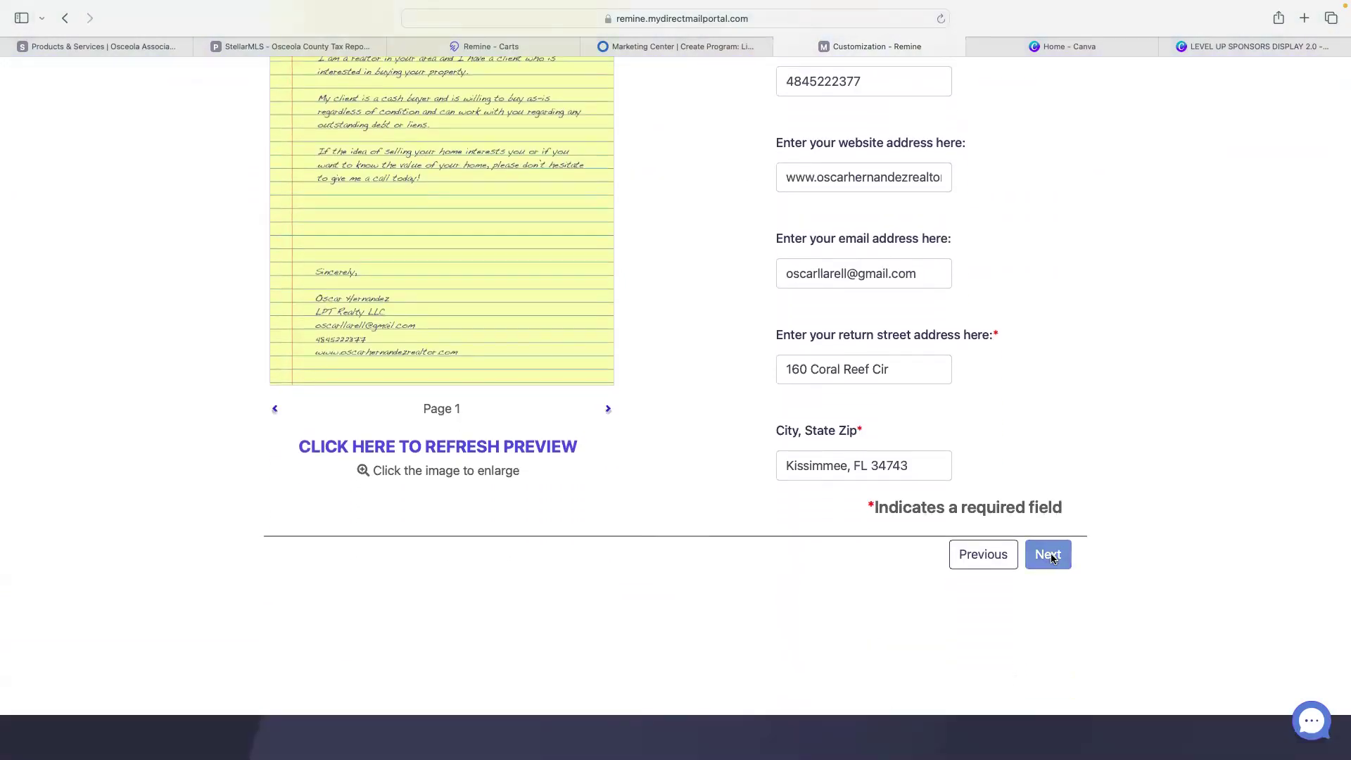
left_click(1048, 555)
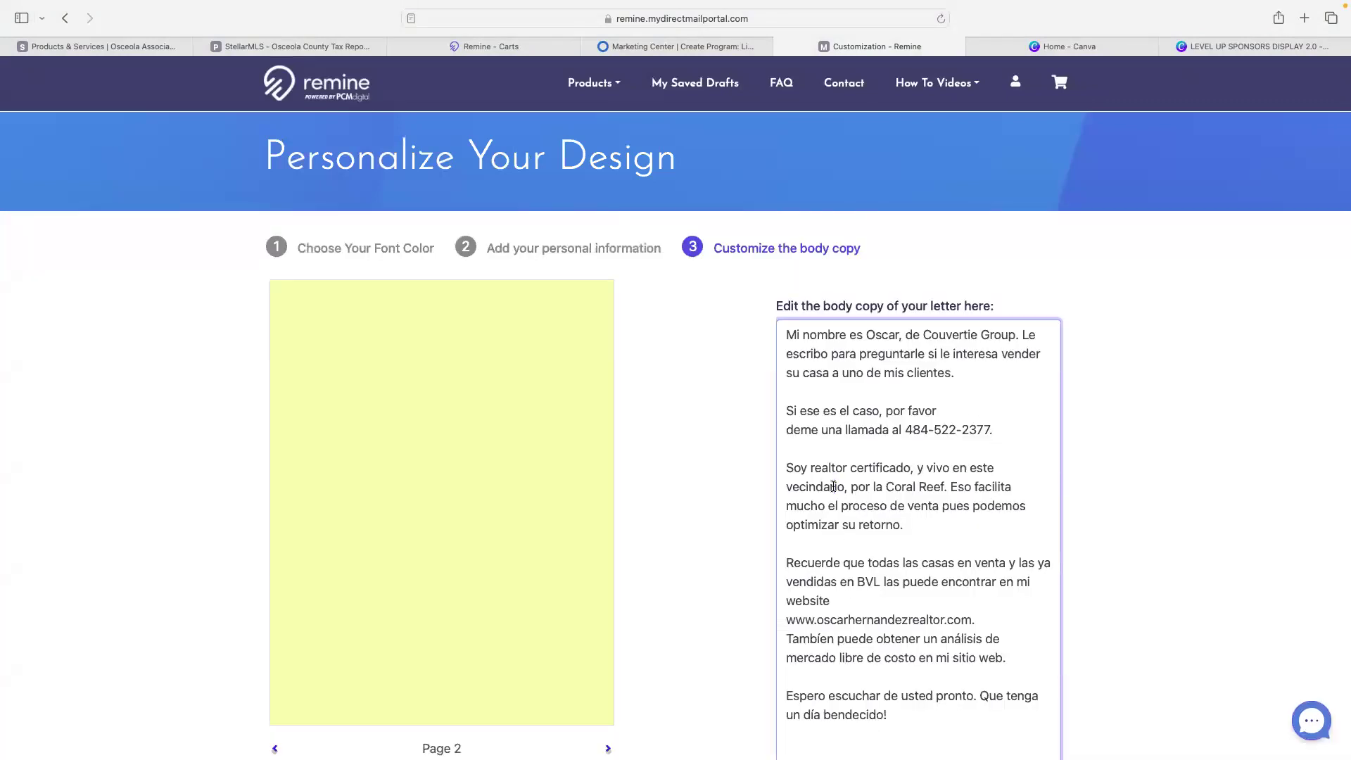
- Open ChatGPT at chat.openai.com in a new browser tab
key("super+t")
type("ch")
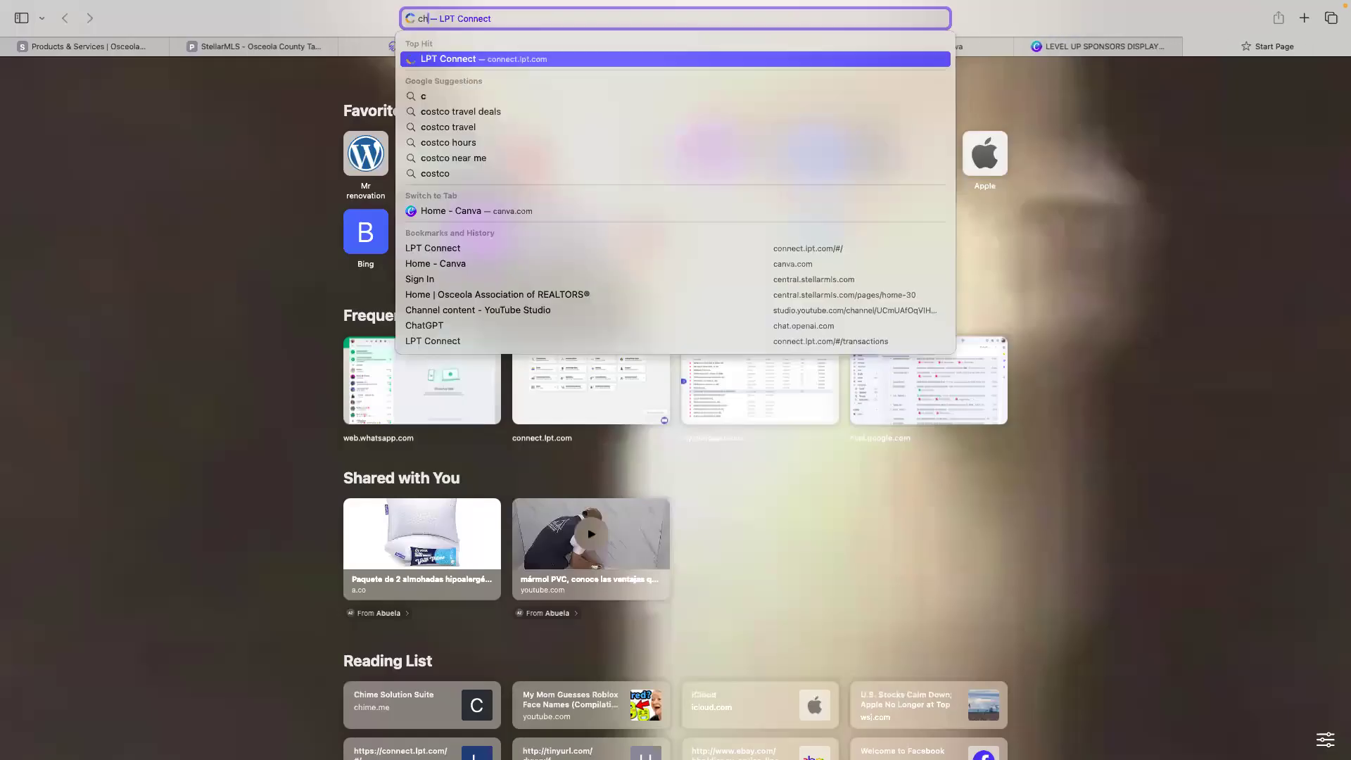
type("at.openai.com")
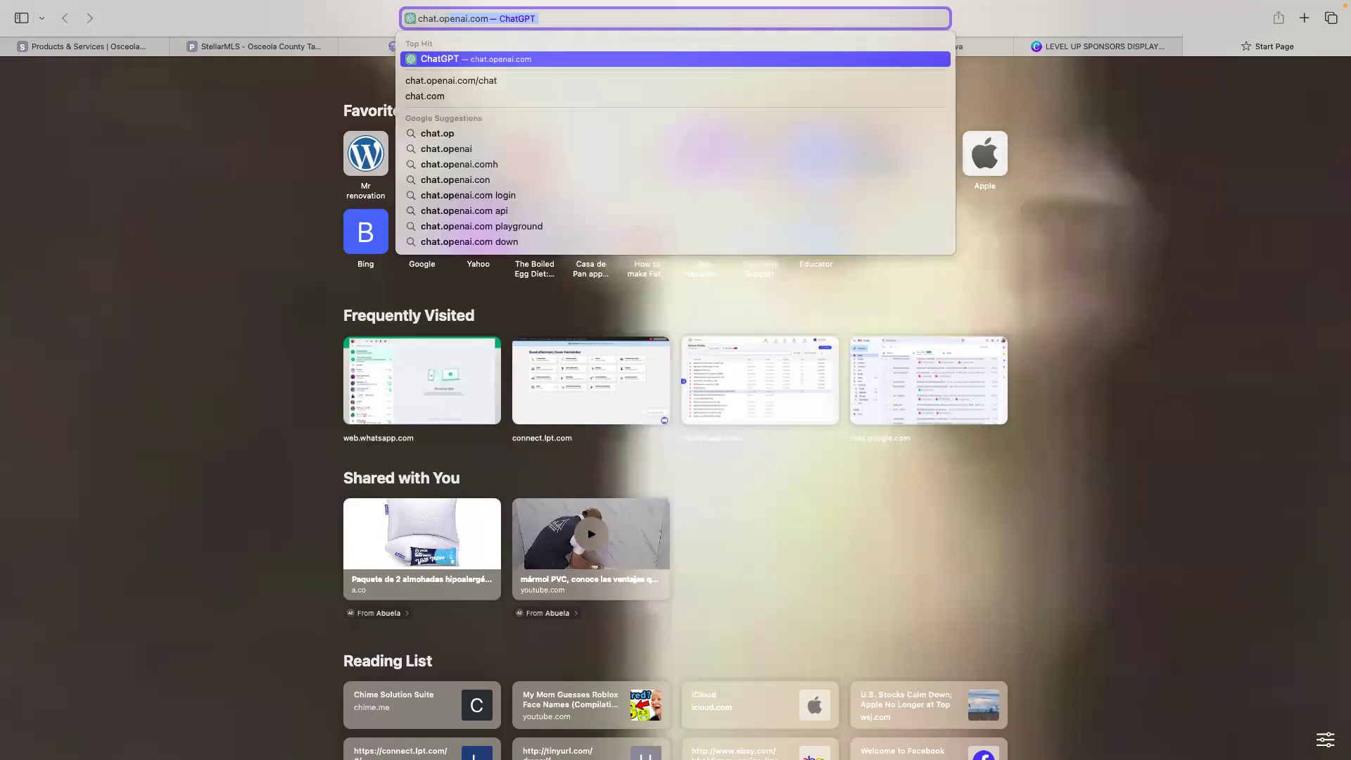
key("Return")
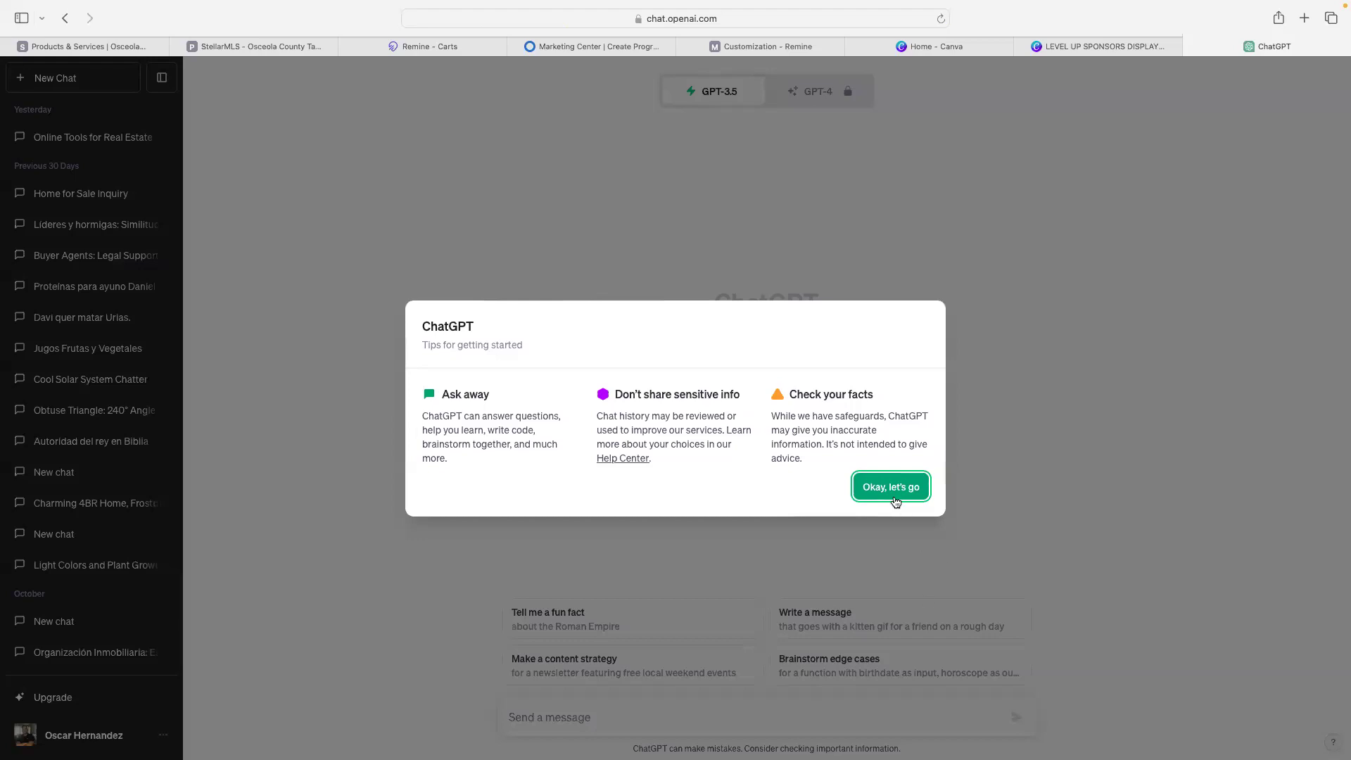
left_click(888, 492)
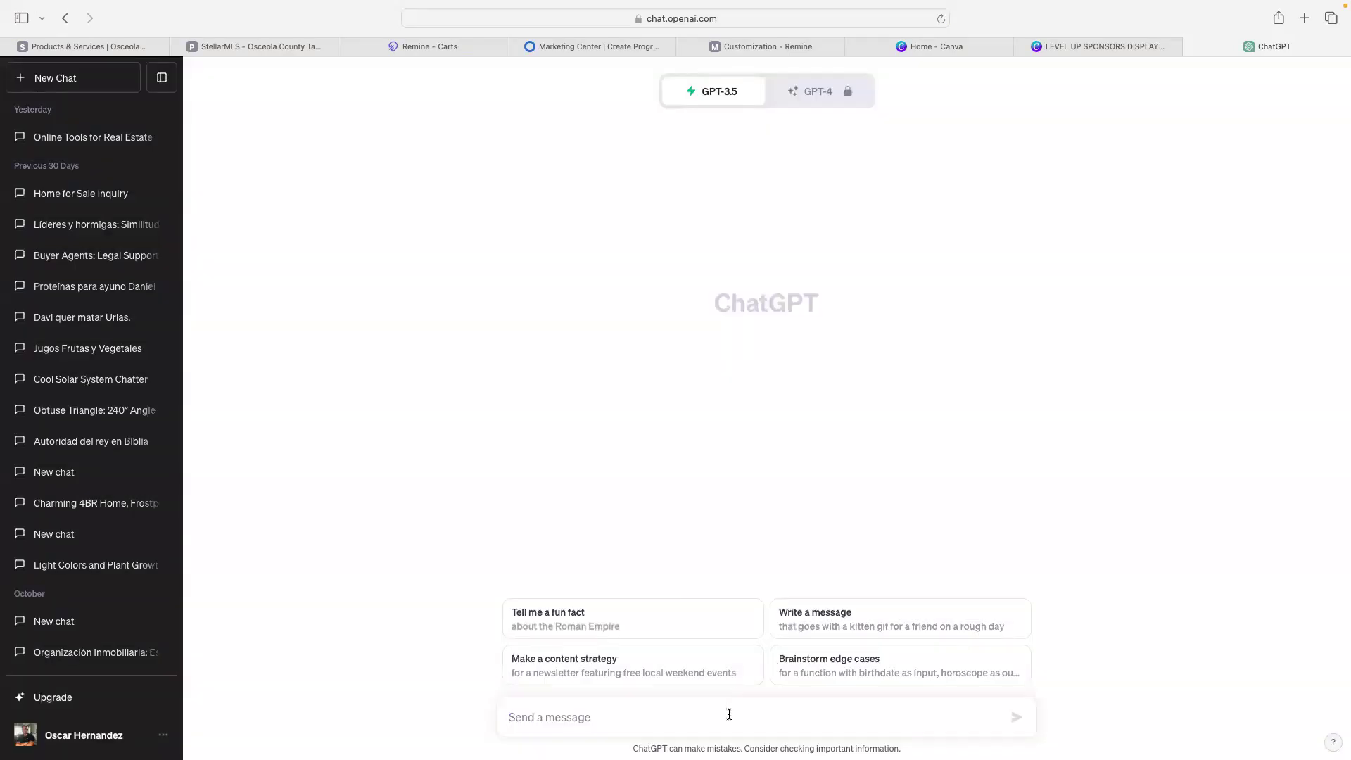
- Ask ChatGPT for a Spanish letter inviting homeowners to a CMA appointment, with the agent's name and phone
type("escrib")
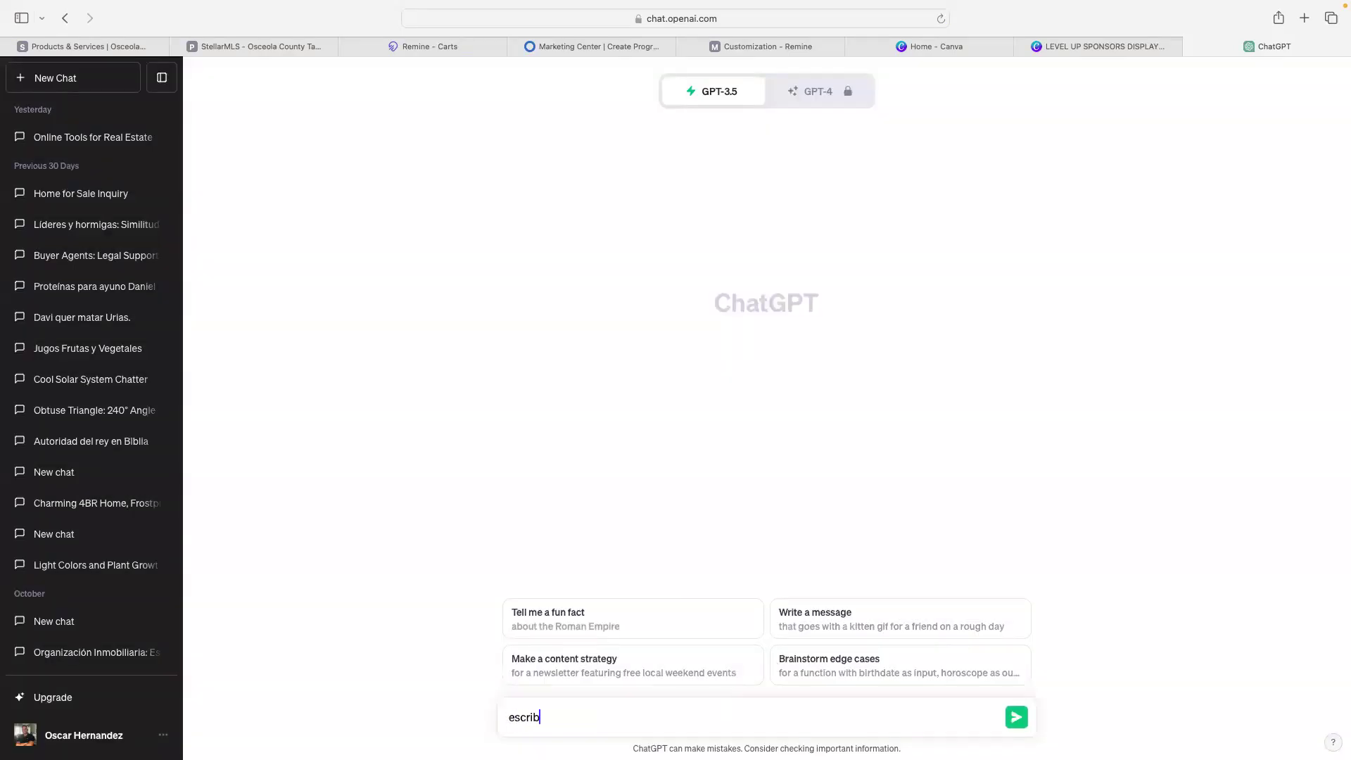
type("e una carta")
type("invitando")
type(" a")
type(" un dueño de c")
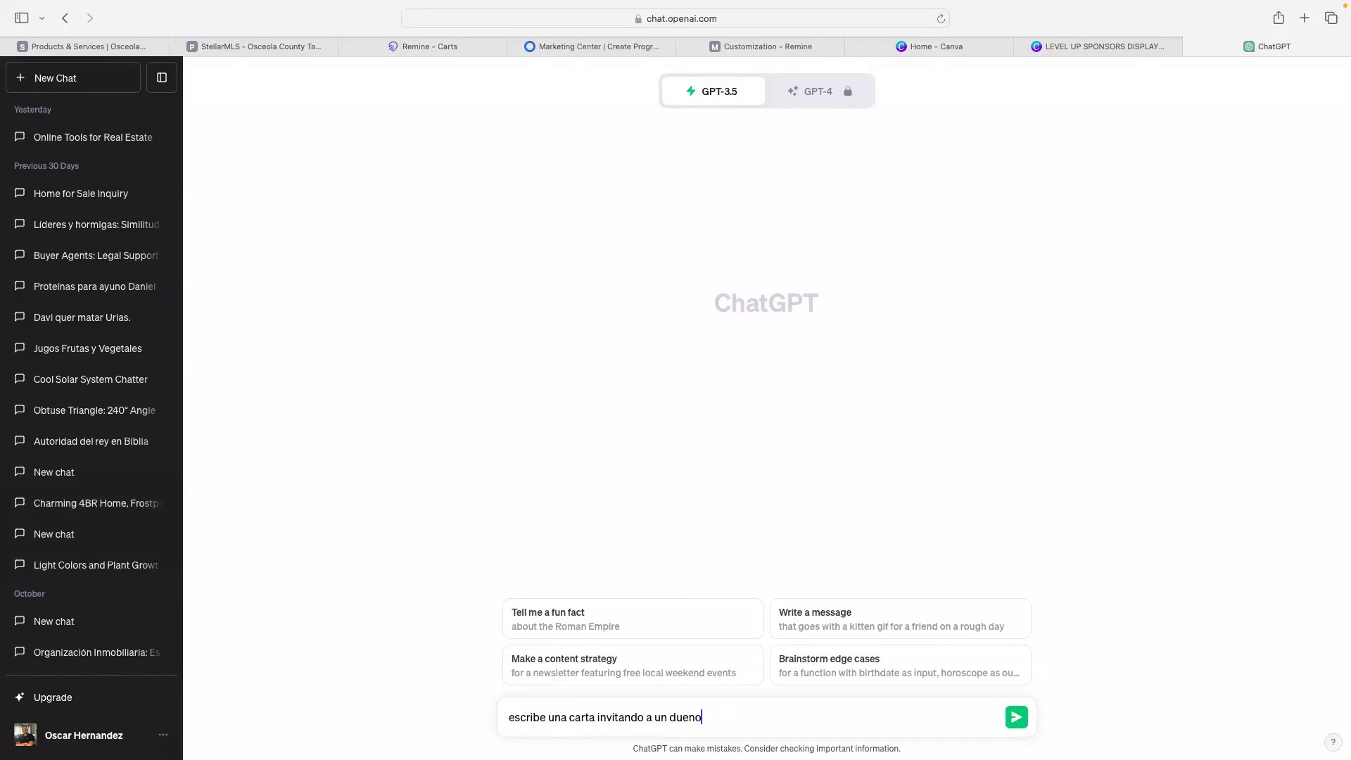
type("asa a agenda una cita conmigo")
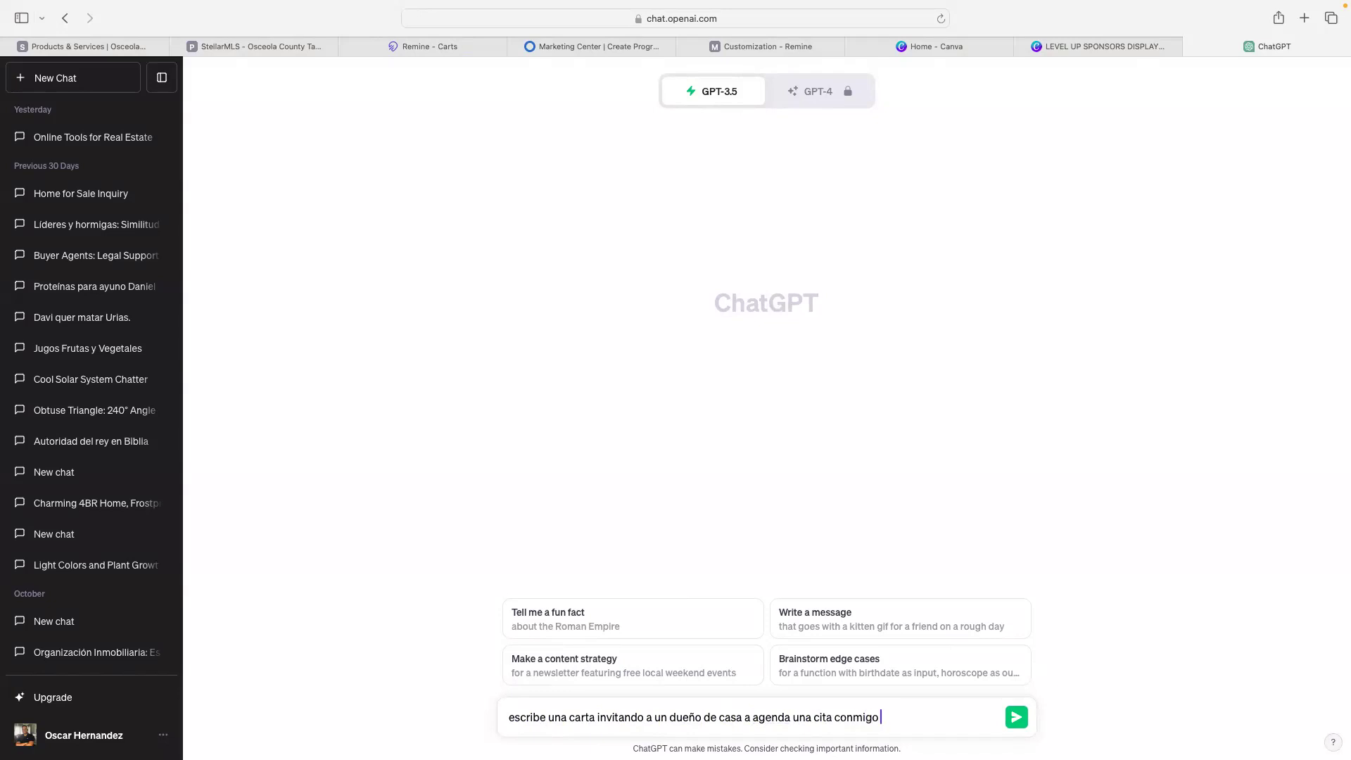
type(" Oscar herna")
key("BackSpace")
key("BackSpace")
key("BackSpace")
key("BackSpace")
key("BackSpace")
type("Hernandez realtor")
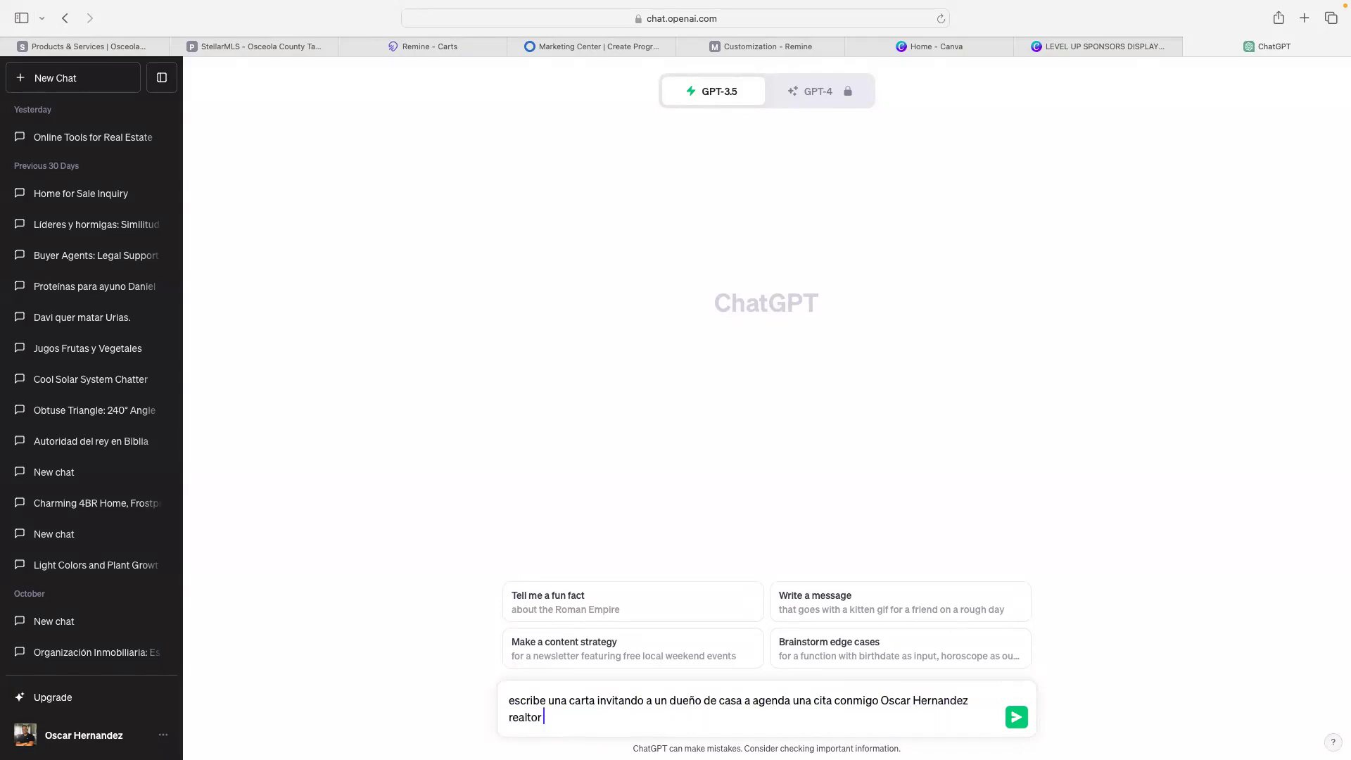
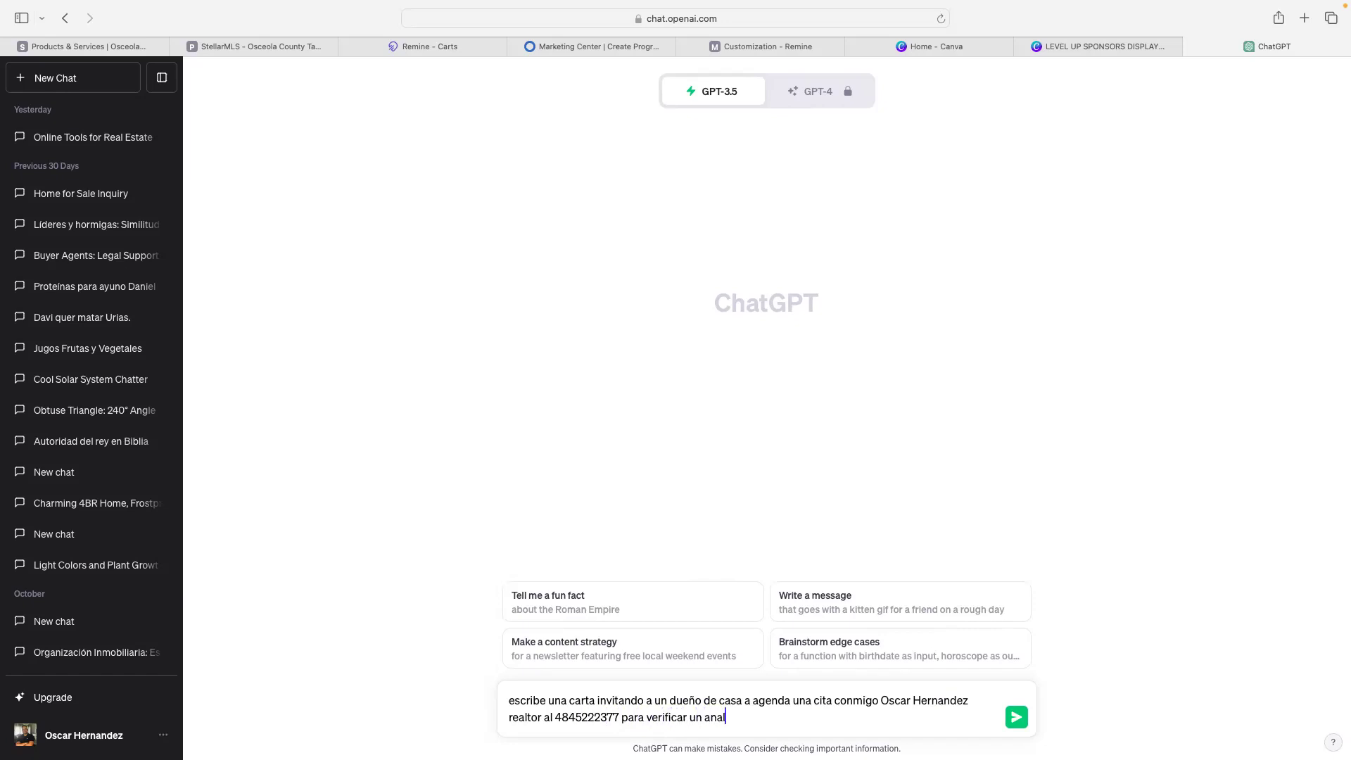
type("álisis comparativo de mercado ")
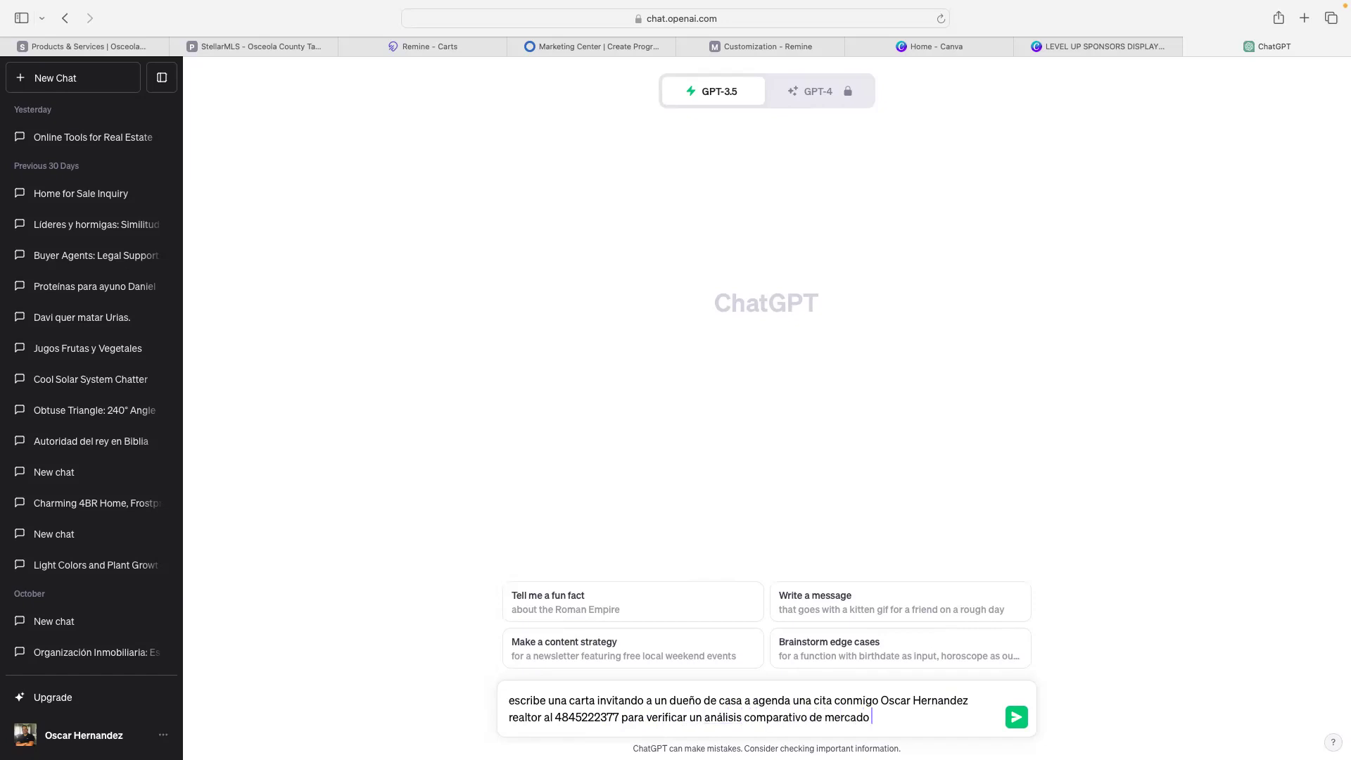
type("y pueda decidir si vende su casa ")
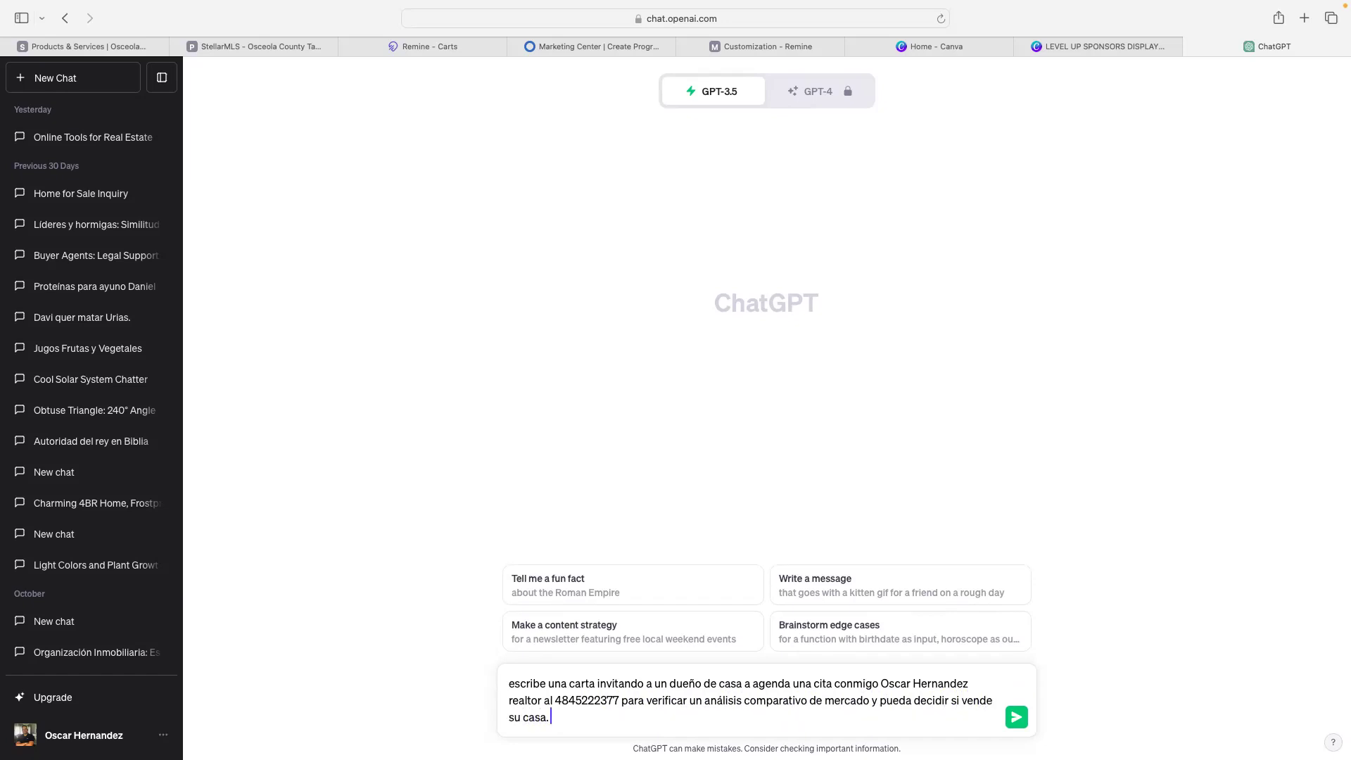
type("conmigo o no")
key("Return")
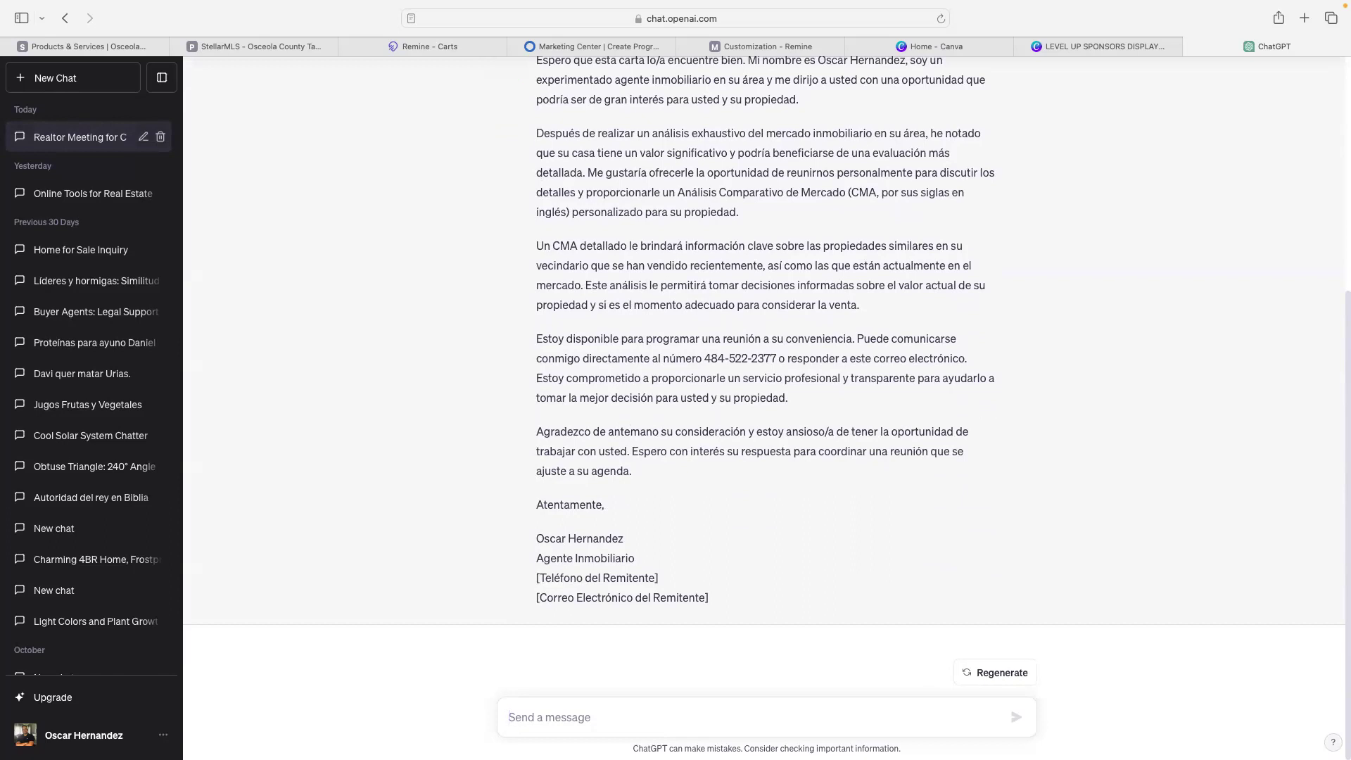
- Copy the full Spanish homeowner letter from ChatGPT's reply
scroll(643, 390, "up", 5)
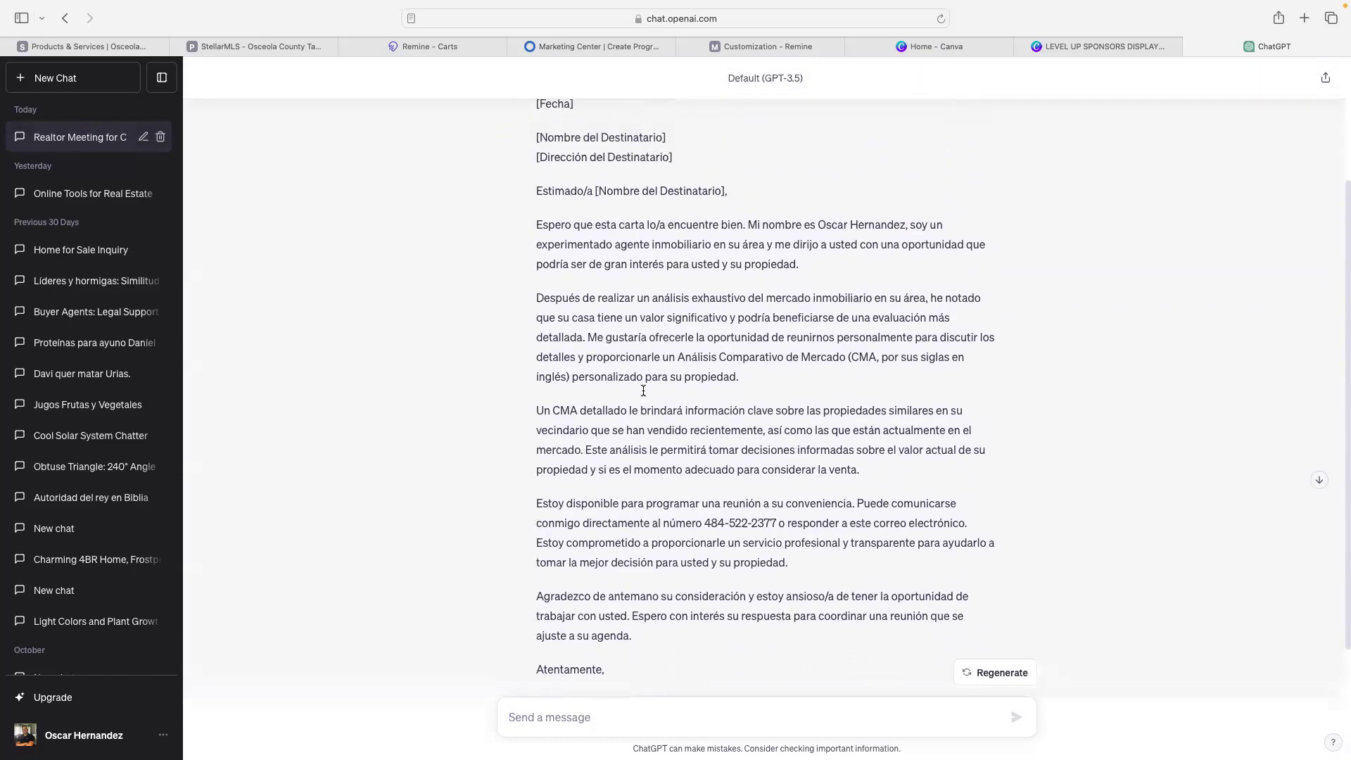
scroll(643, 390, "up", 1)
scroll(643, 390, "up", 5)
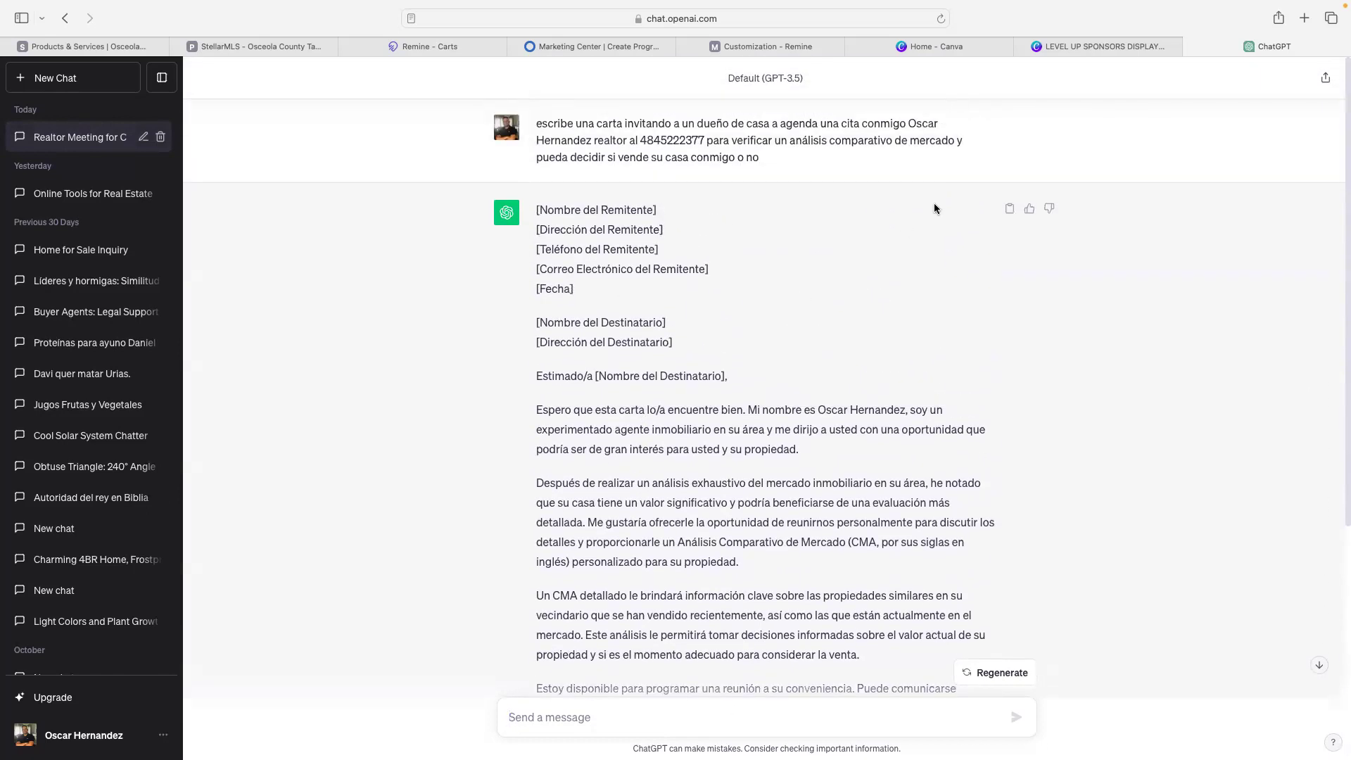
left_click(1010, 211)
left_click(475, 50)
- Replace the body copy with the pasted ChatGPT letter and delete its placeholder signature block
left_click(529, 48)
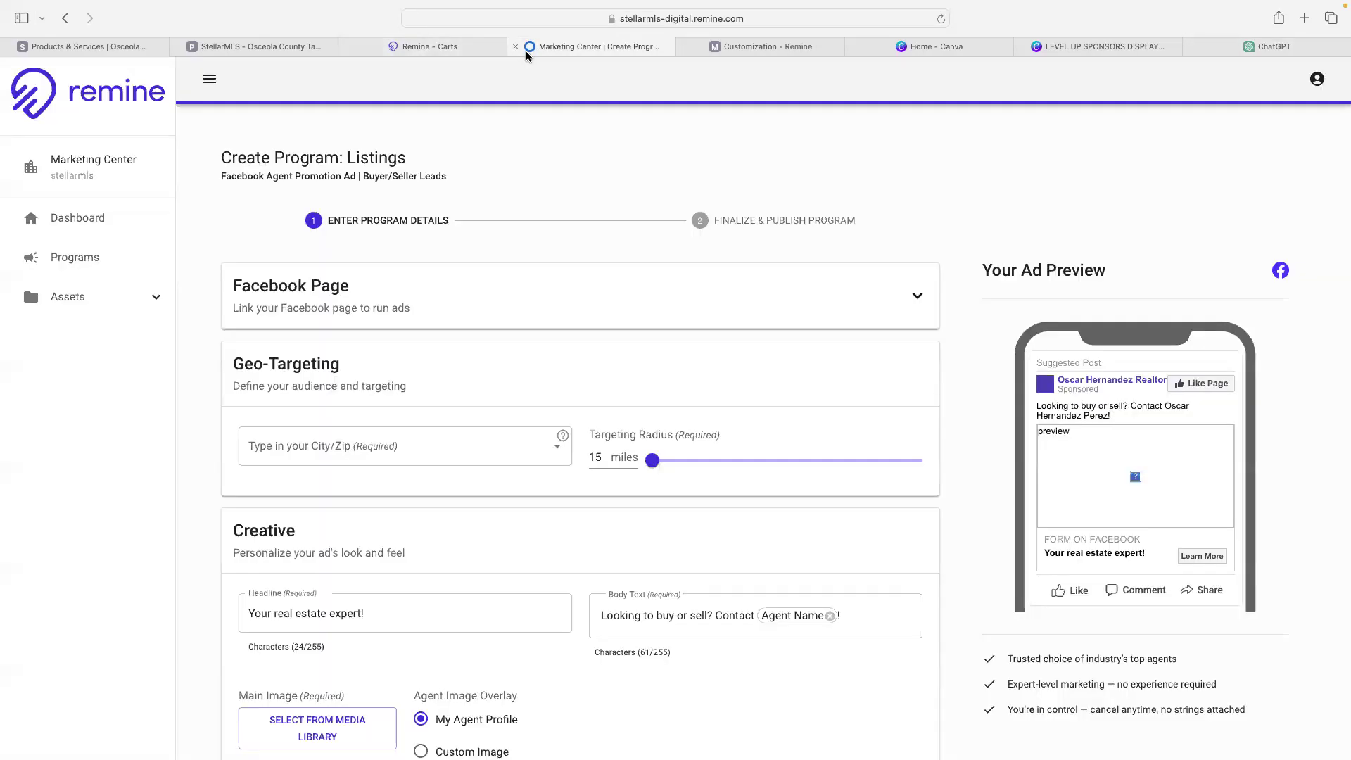
left_click(767, 48)
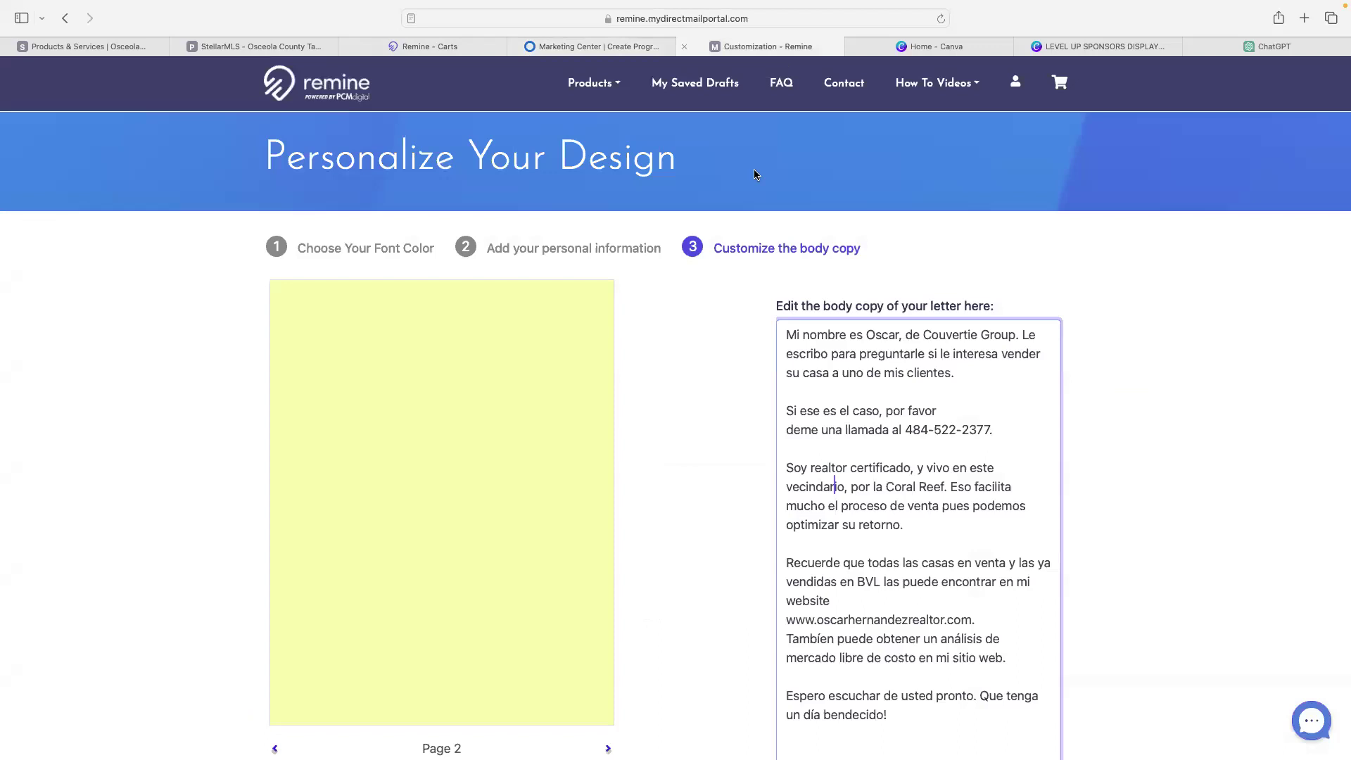
key("super+a")
key("super+v")
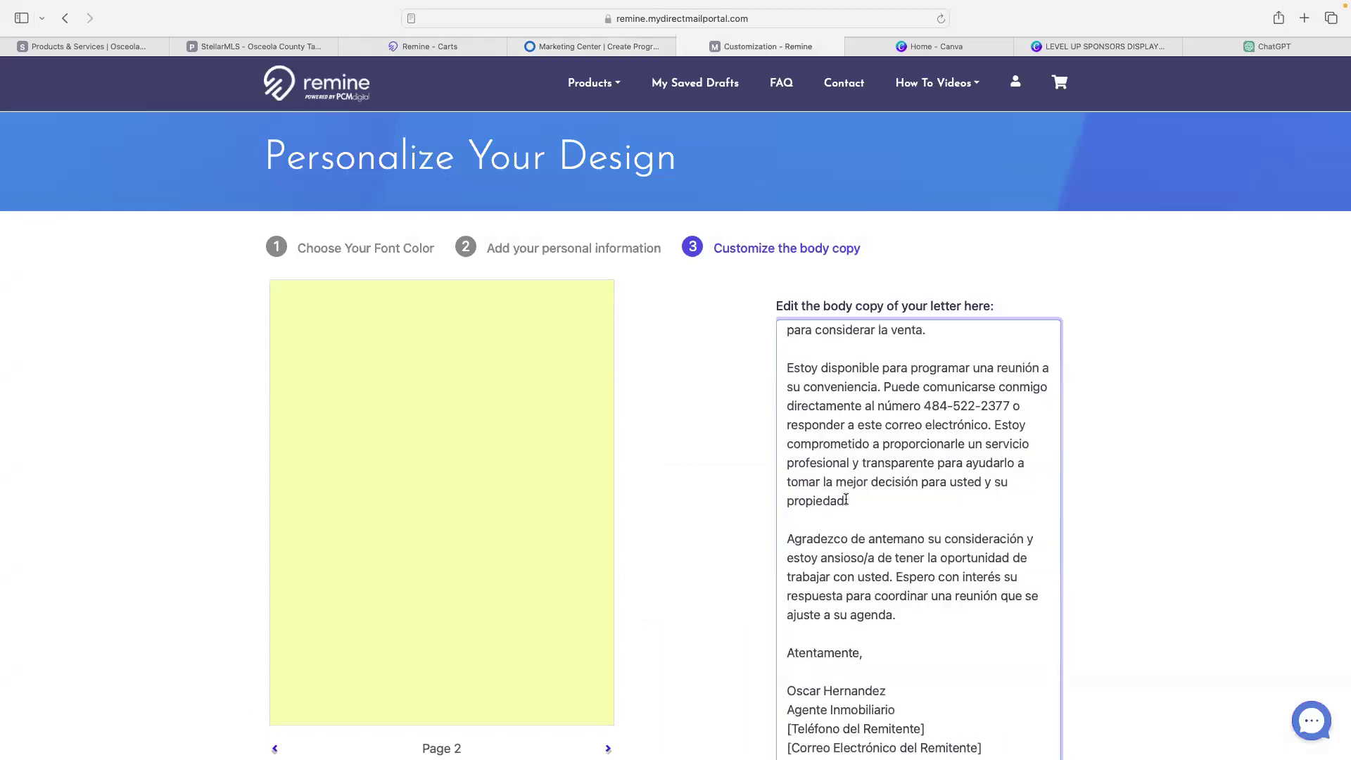
key("shift+Up")
key("shift+Up")
key("shift+Up")
key("shift+Up")
key("shift+Up")
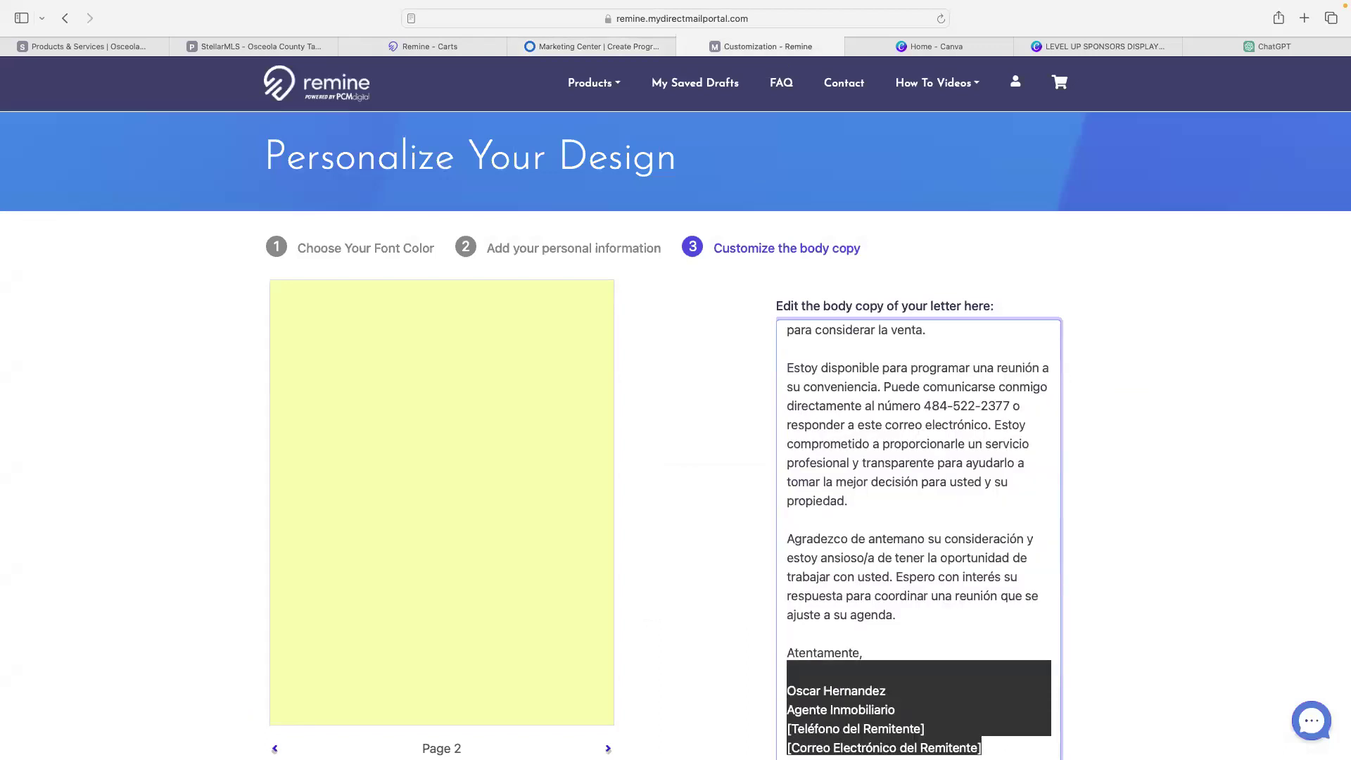
key("shift+Up")
key("BackSpace")
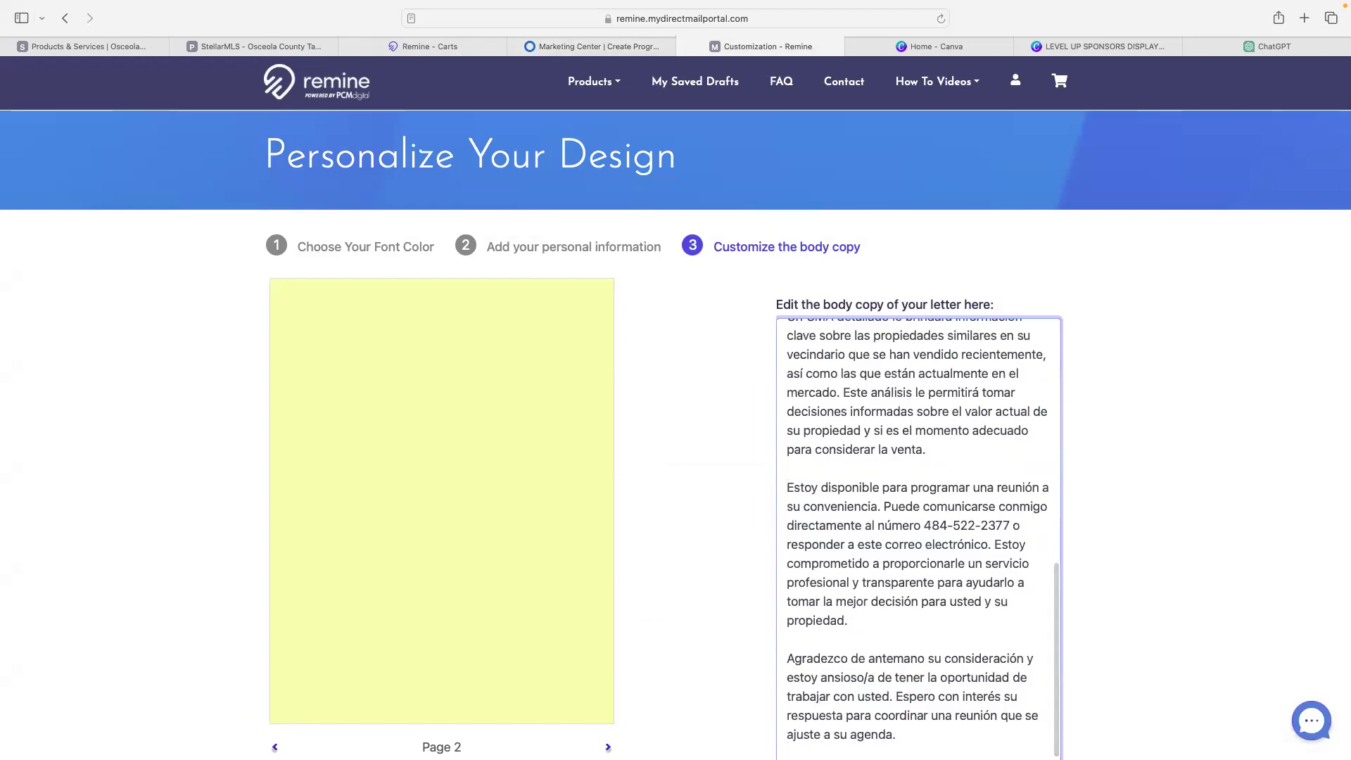
- Delete the placeholder header, greeting and blank lines above the first sentence
scroll(879, 485, "up", 15)
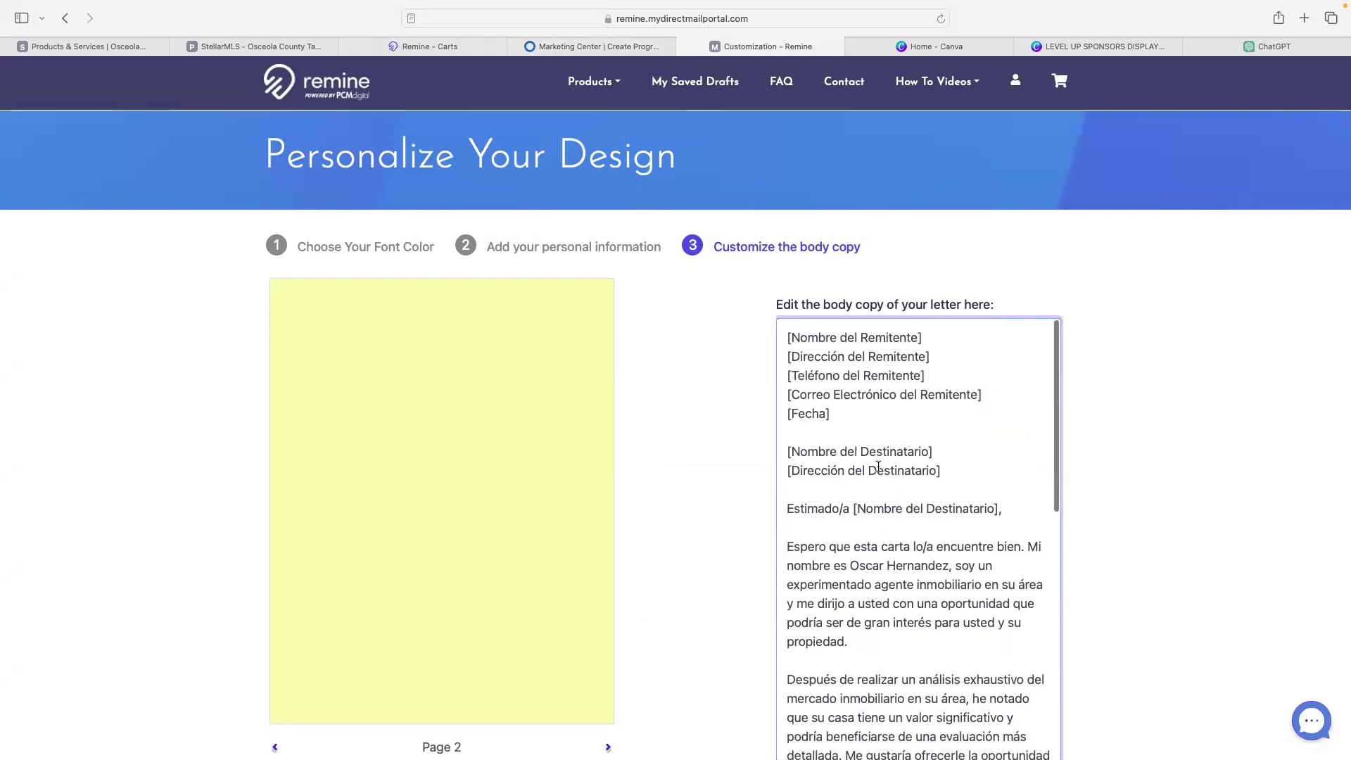
left_click(1011, 495)
key("shift+Up")
key("shift+Up")
key("shift+Up")
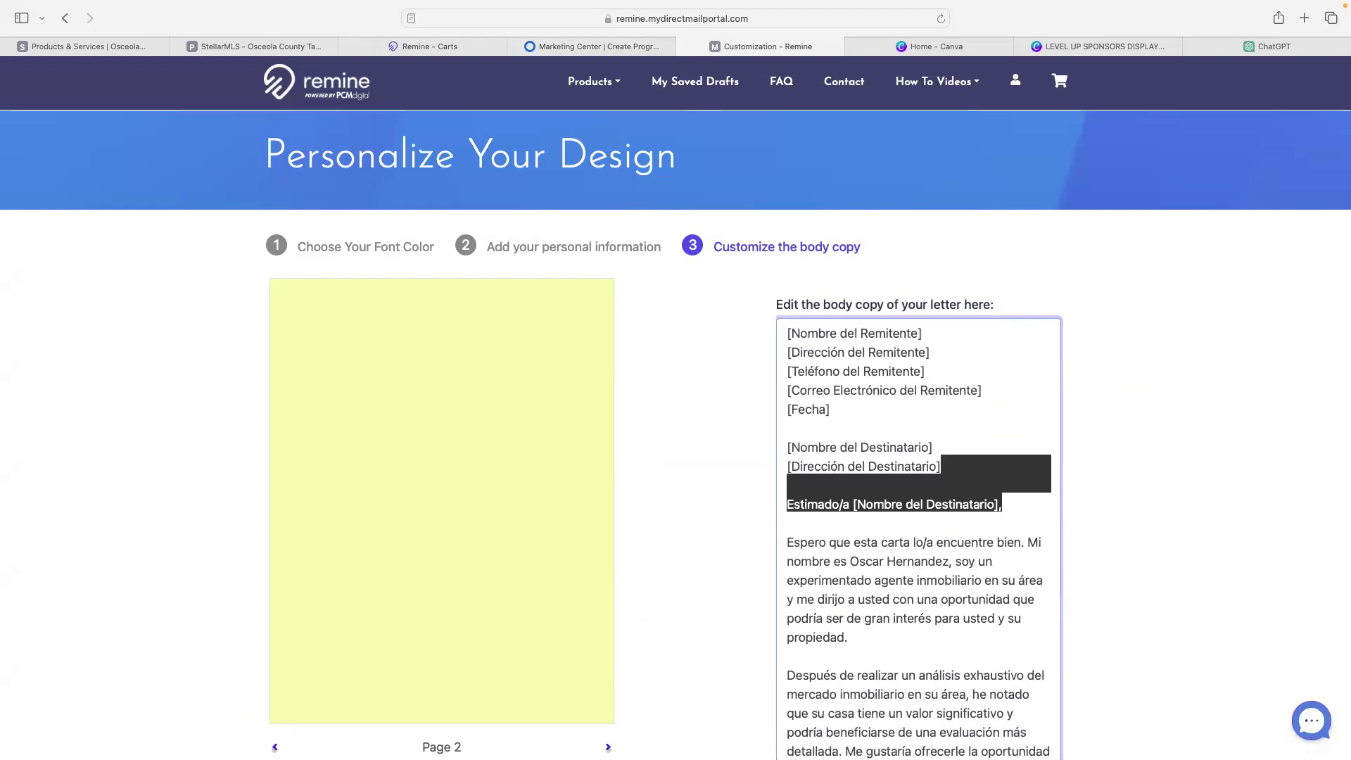
key("shift+Up")
key("shift+Up")
key("shift+Up")
key("shift+Up")
key("shift+Up")
key("shift+Up")
key("shift+Up")
key("BackSpace")
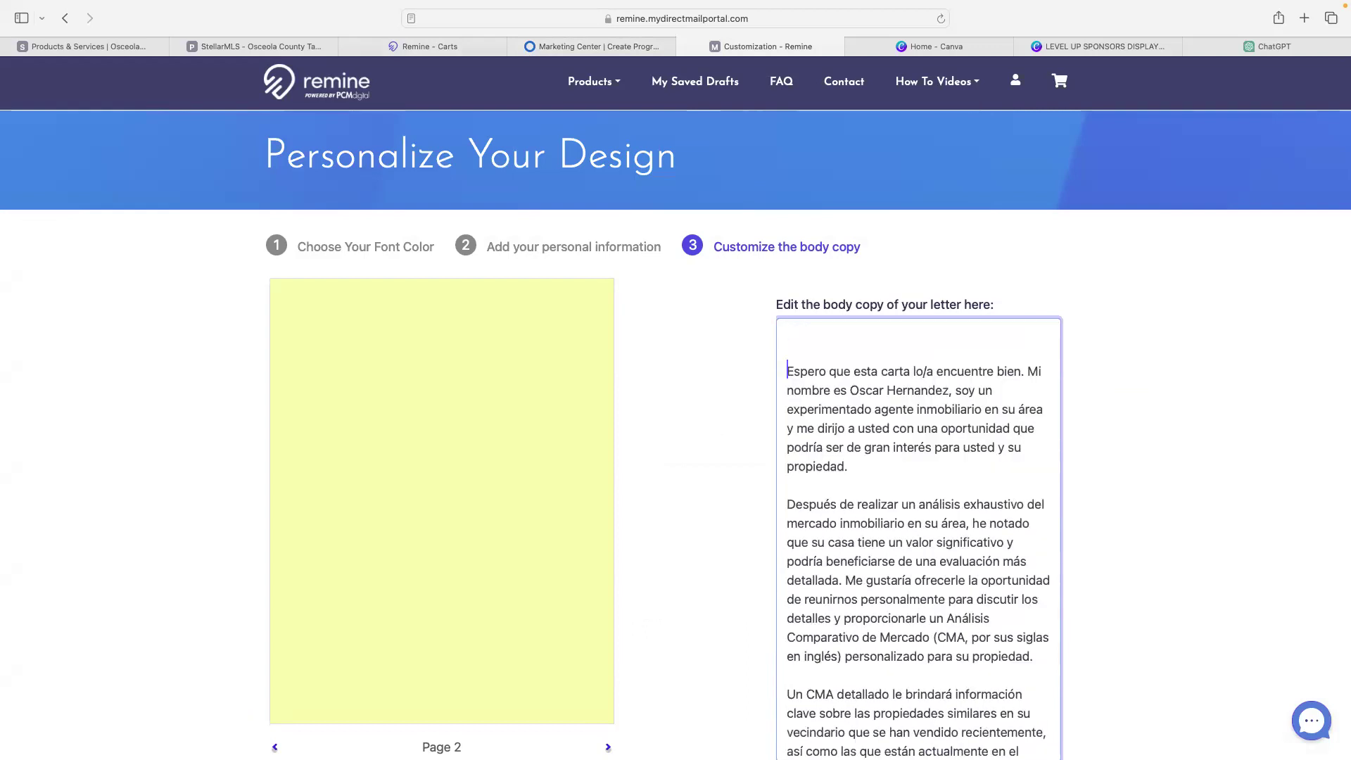
key("Delete")
key("Delete")
- Change 'lo/a' to 'le' in the opening sentence so it reads 'le encuentre bien'
left_click(828, 333)
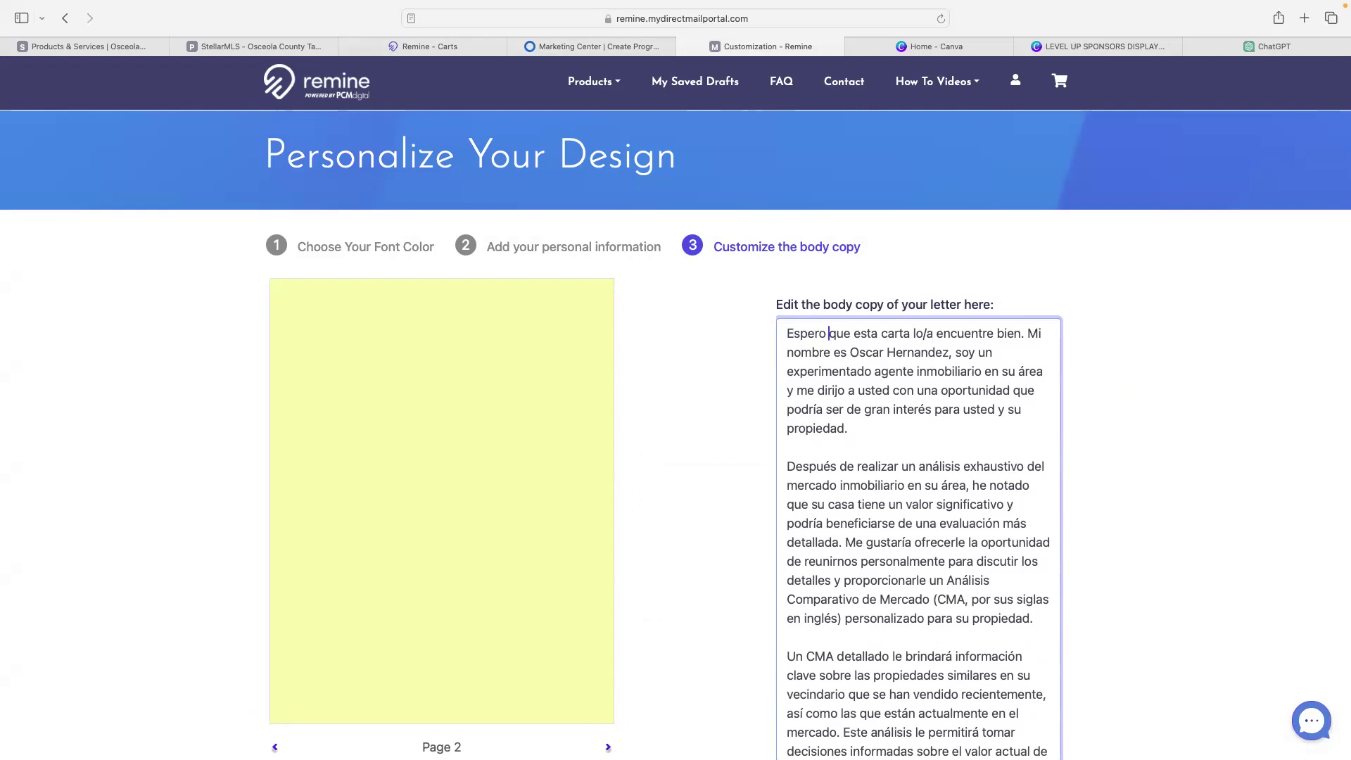
left_click(933, 333)
key("BackSpace")
key("BackSpace")
key("BackSpace")
type("e")
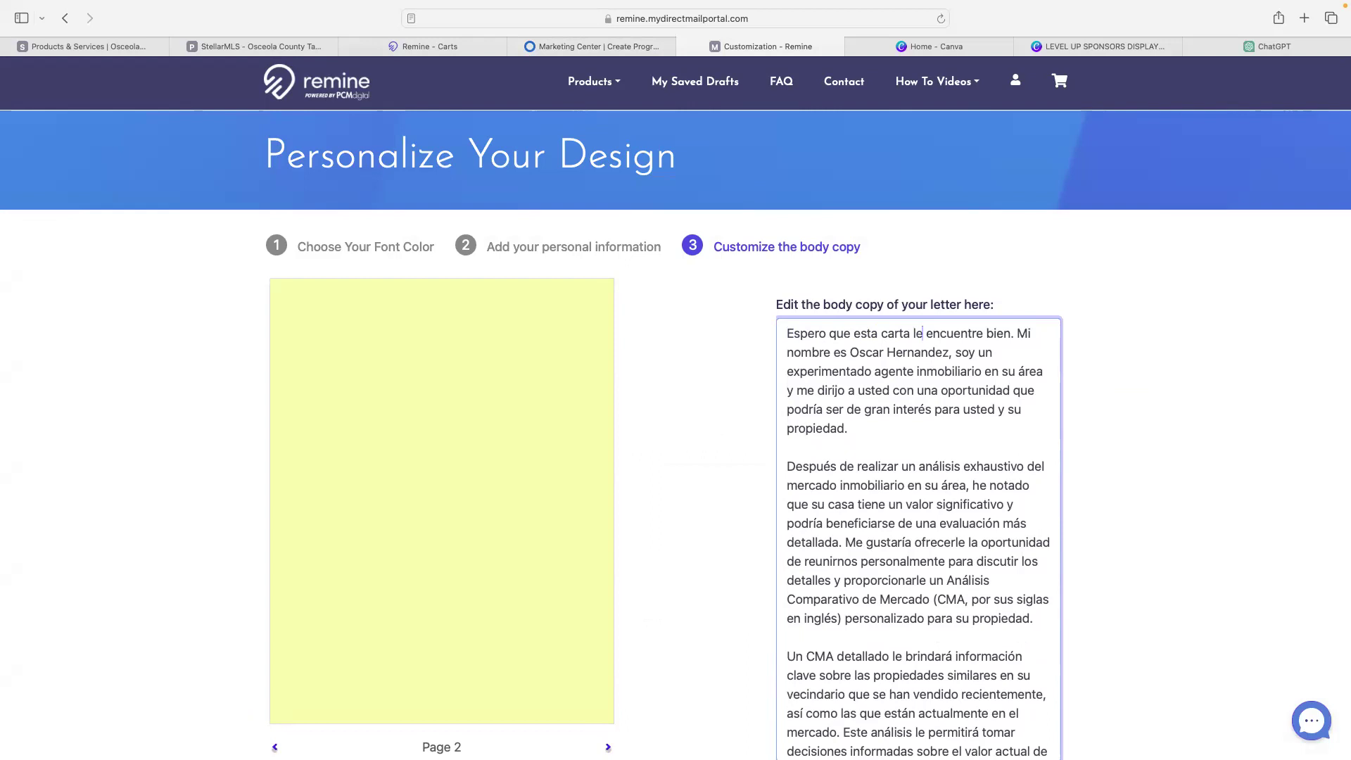
scroll(884, 547, "down", 5)
scroll(884, 547, "down", 2)
scroll(652, 498, "down", 10)
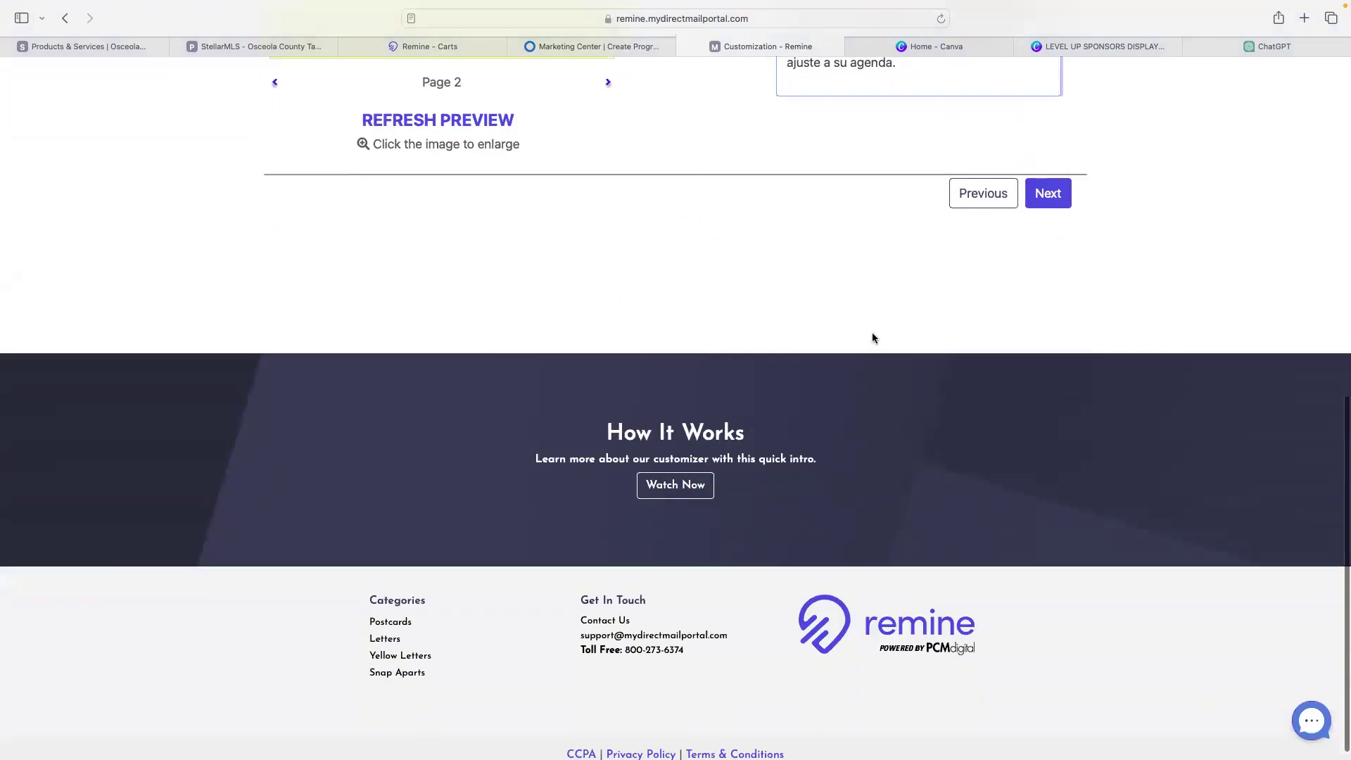
- Use the 67-recipient bvl leads label as recipients, review the list, and continue to the address check
left_click(1045, 202)
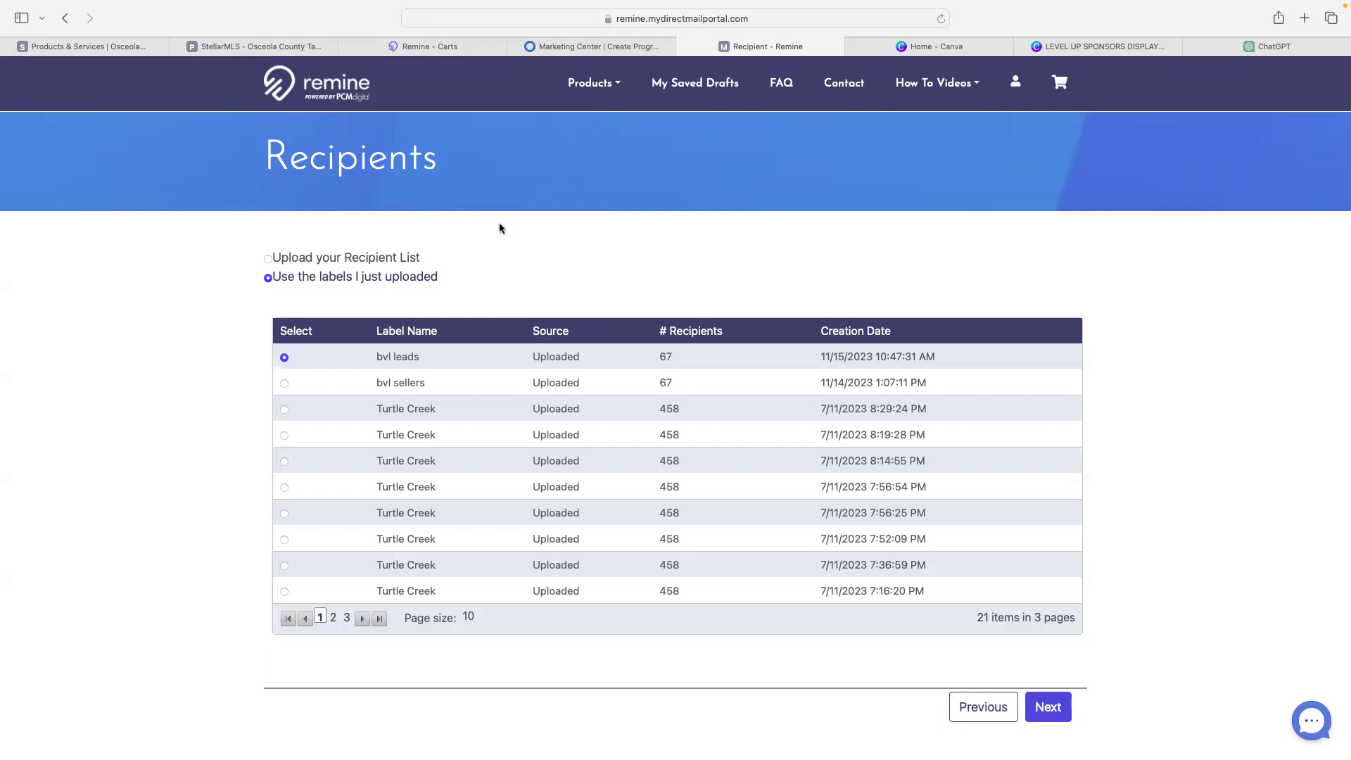
left_click(1048, 707)
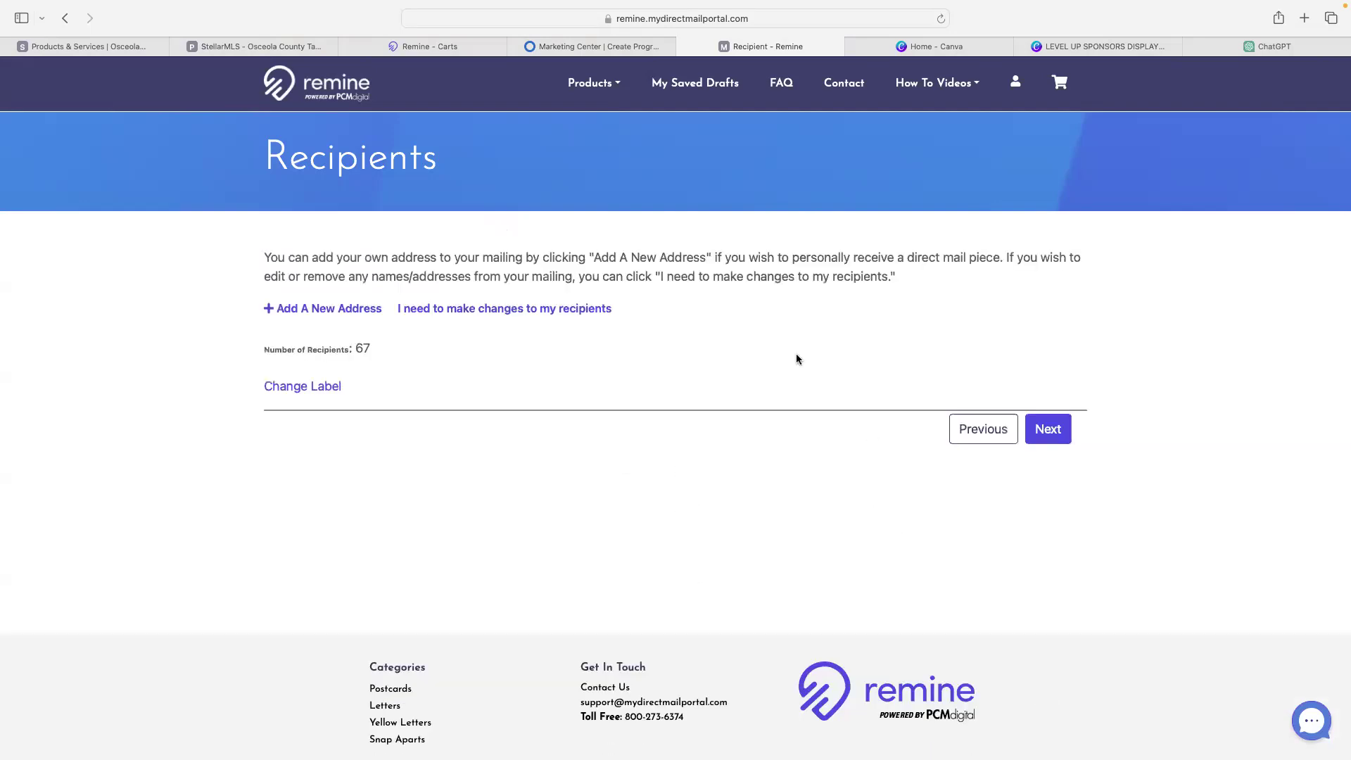
left_click(510, 316)
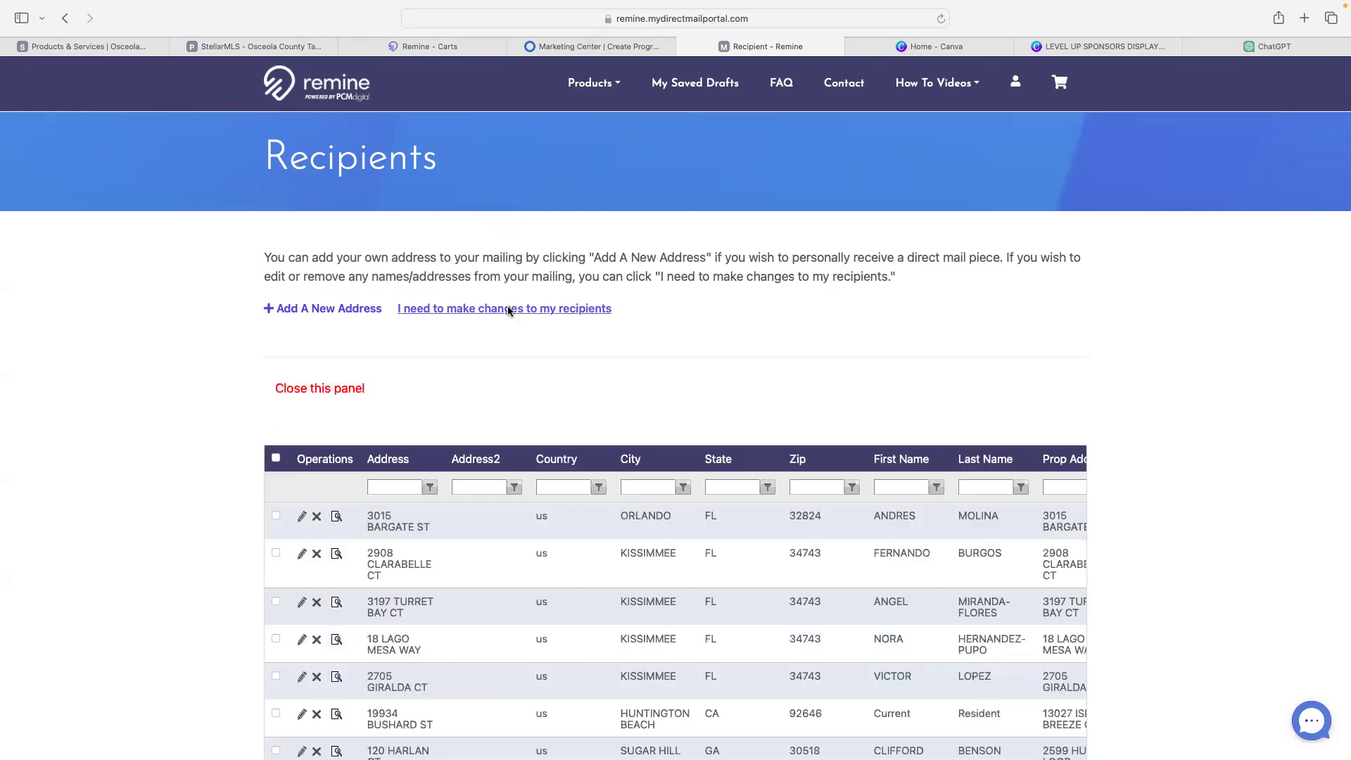
scroll(609, 515, "down", 5)
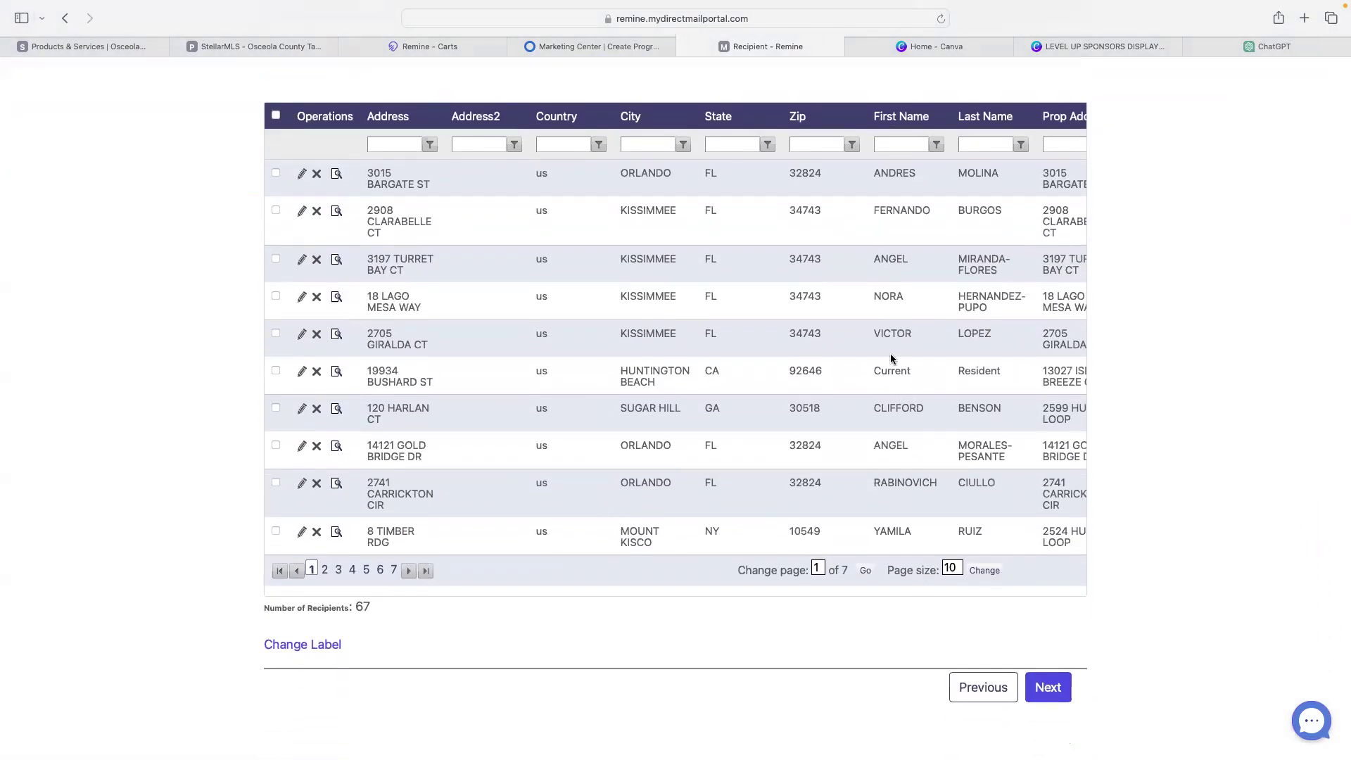
scroll(799, 363, "up", 5)
scroll(689, 368, "down", 9)
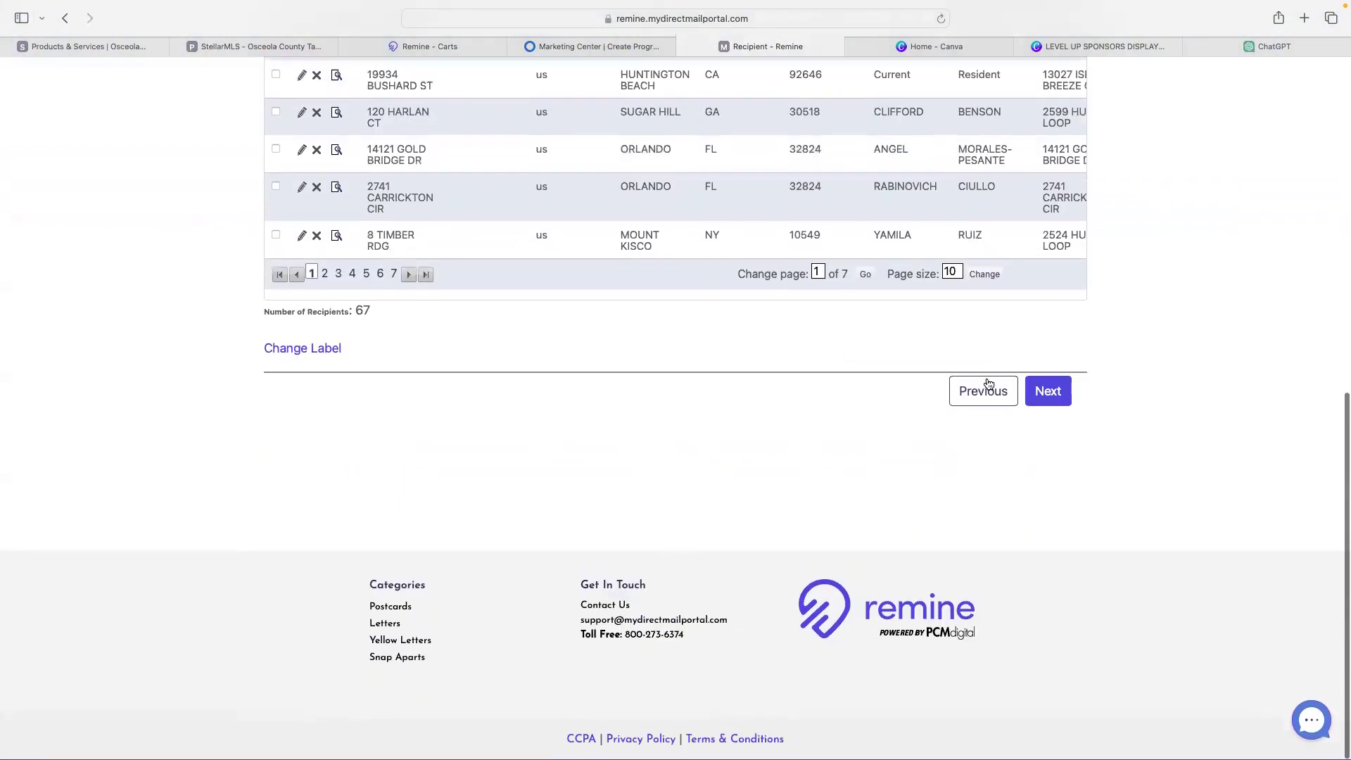
left_click(1064, 394)
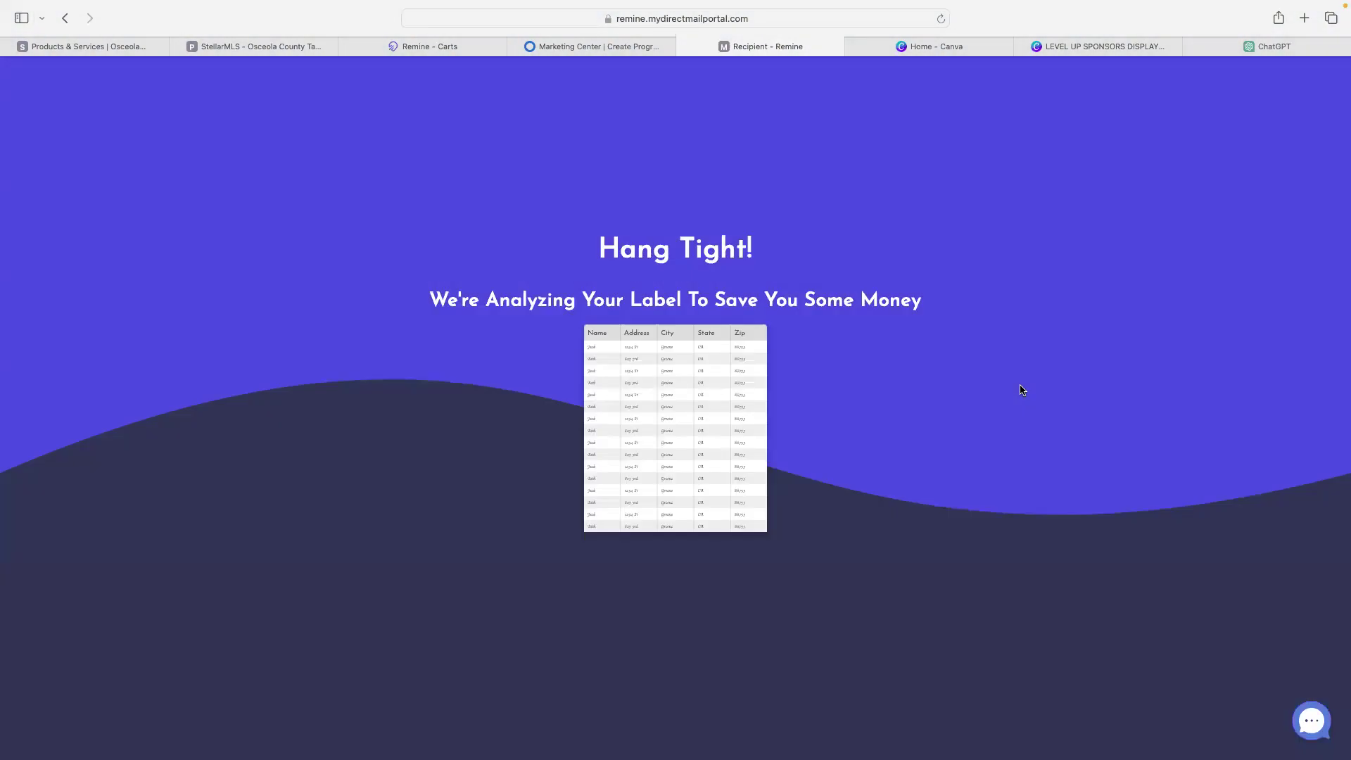
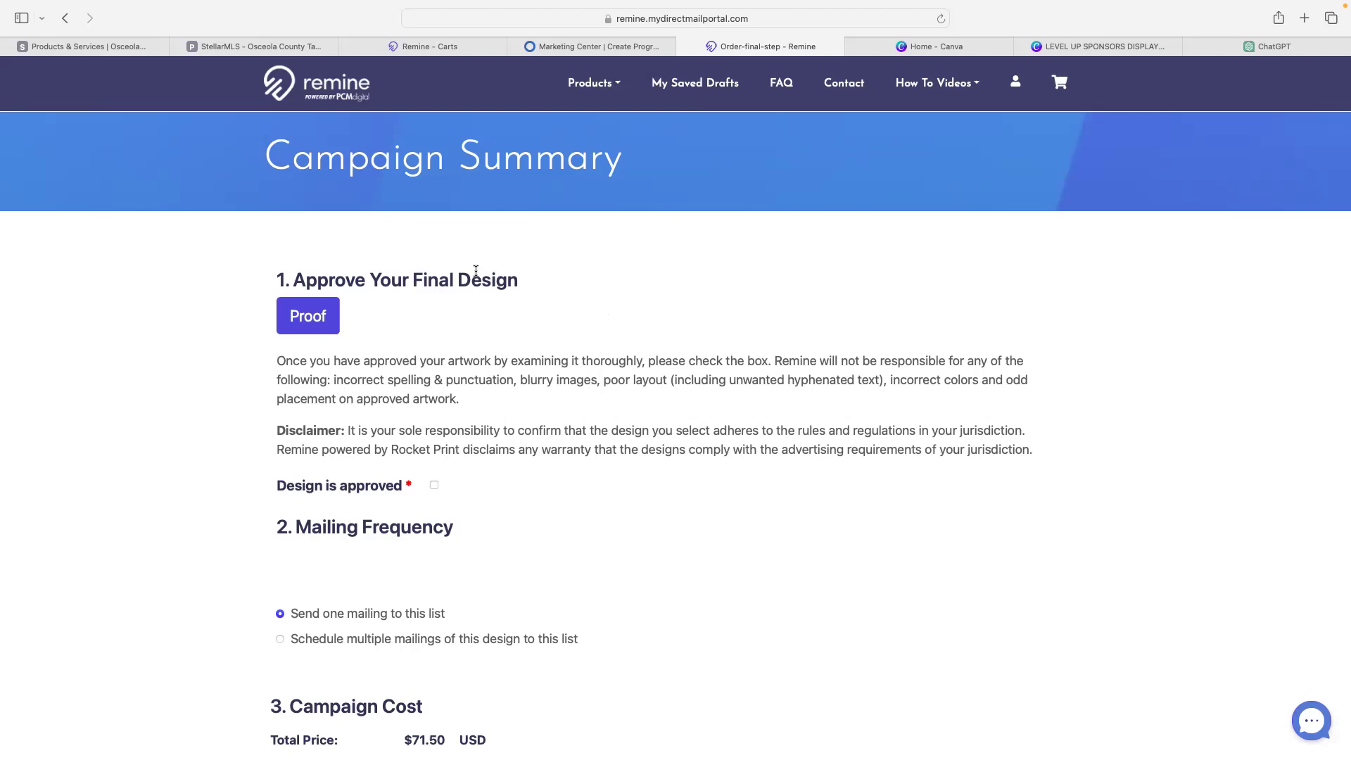
- Open the proof of the yellow-notepad mailing letter
scroll(468, 257, "down", 6)
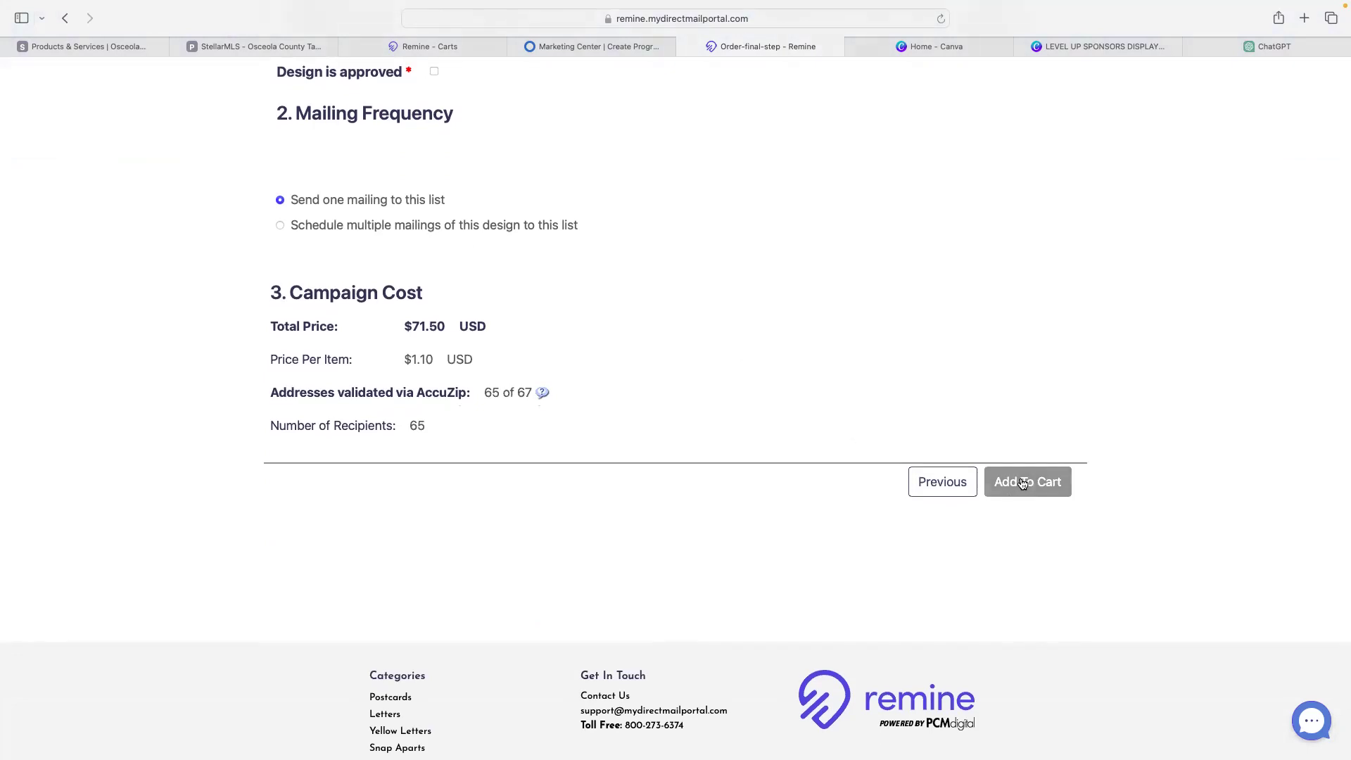
scroll(748, 413, "up", 6)
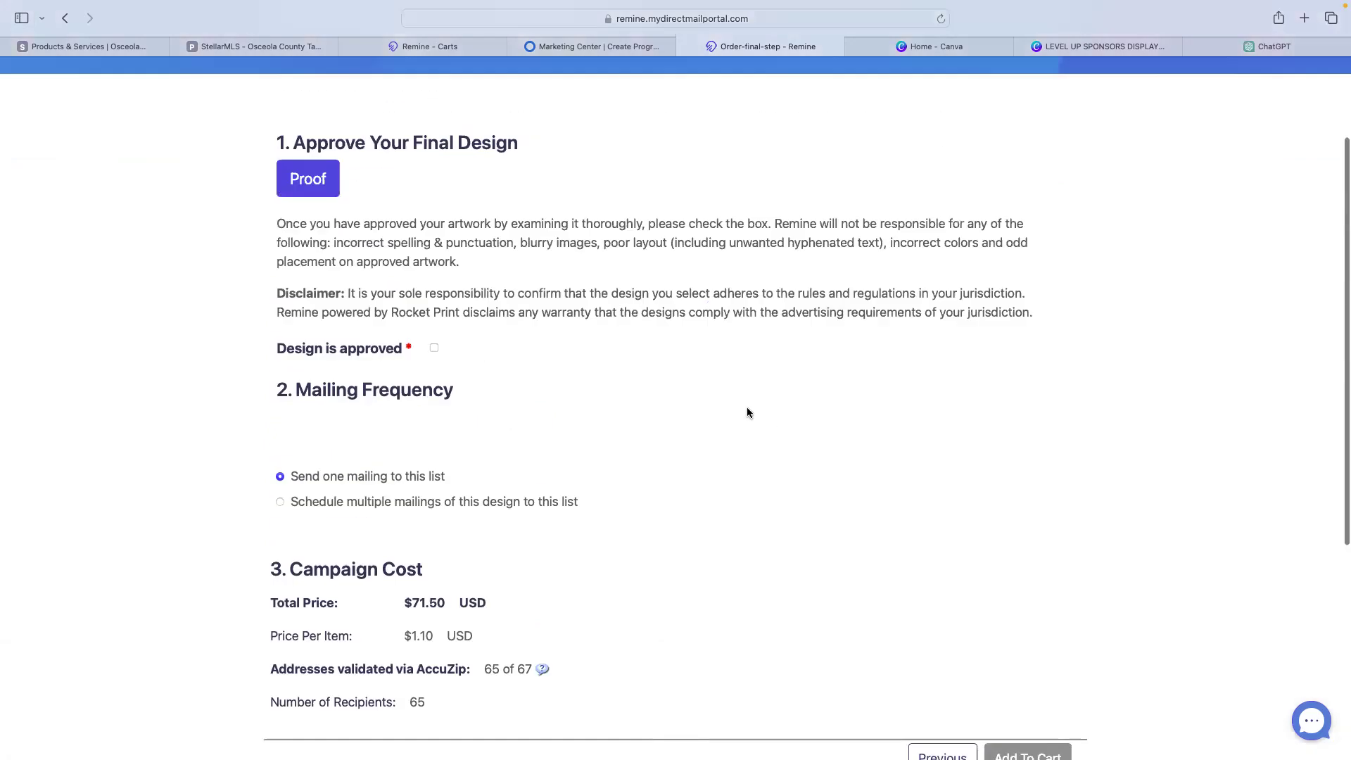
left_click(299, 320)
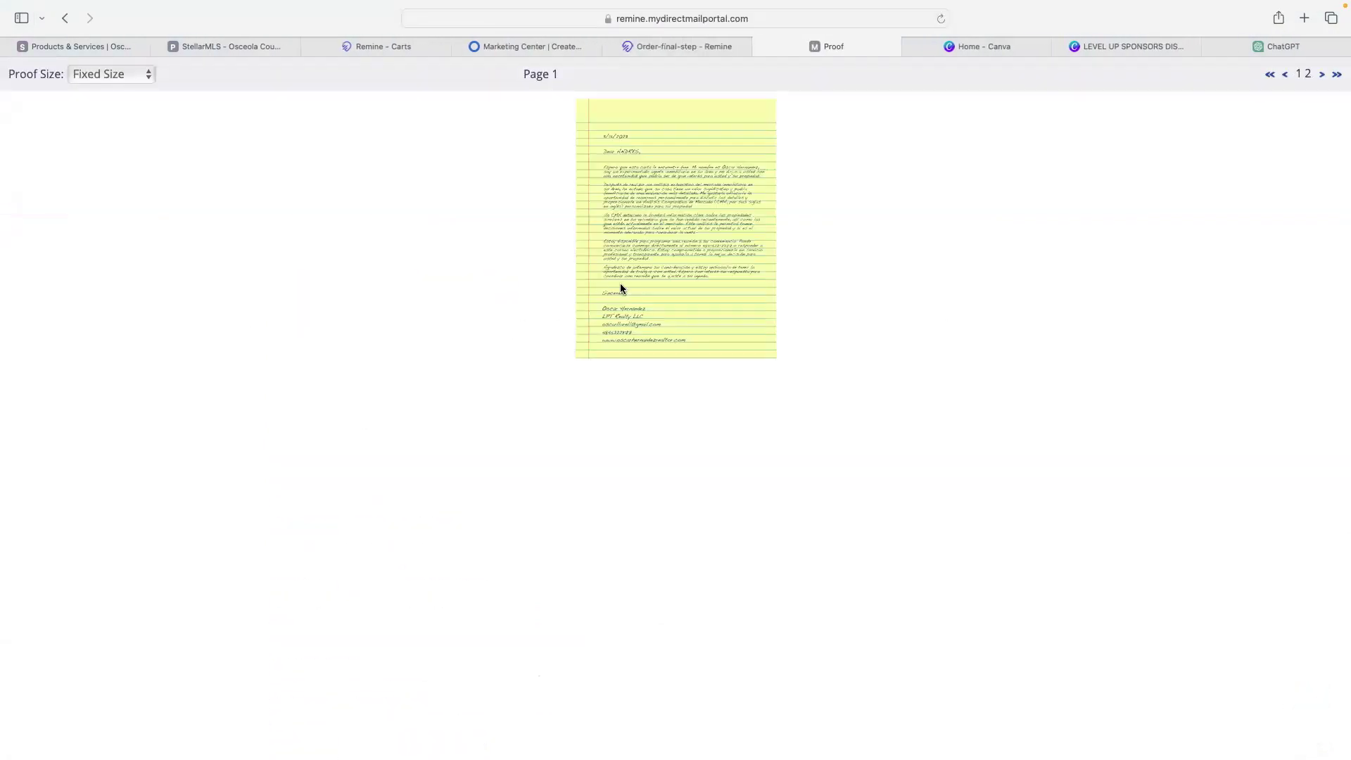
- Open the letter image in separate tabs and scroll through page 1 of 2
right_click(626, 283)
left_click(655, 291)
right_click(605, 251)
left_click(637, 259)
scroll(563, 252, "up", 5)
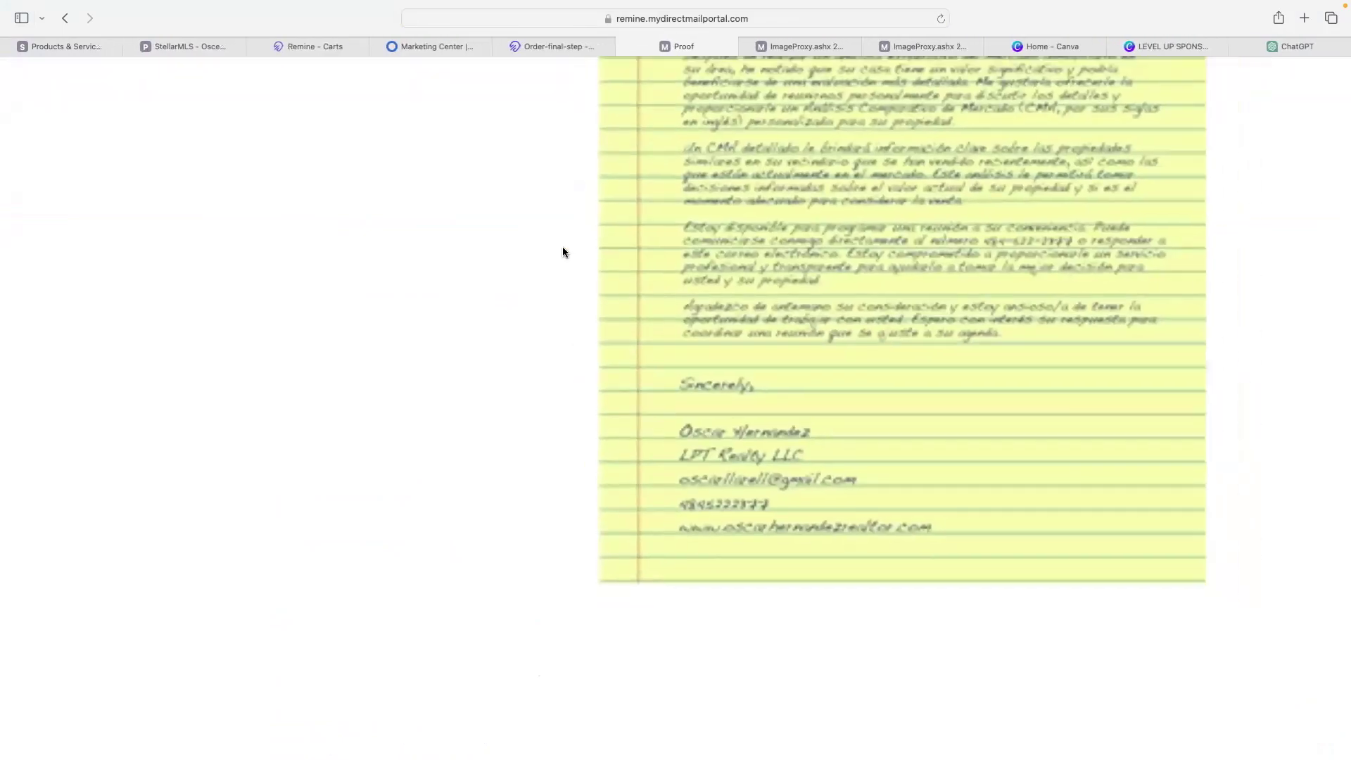
scroll(623, 305, "down", 2)
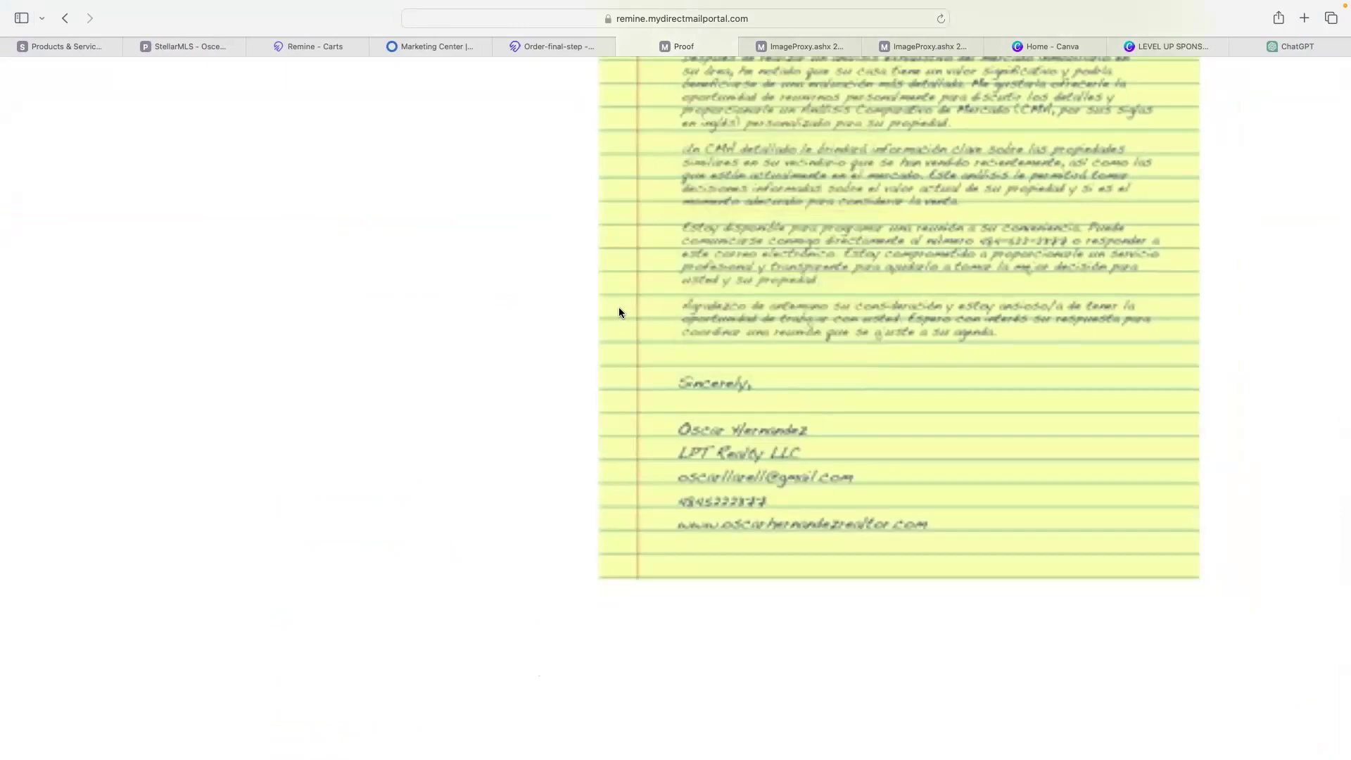
scroll(619, 306, "up", 5)
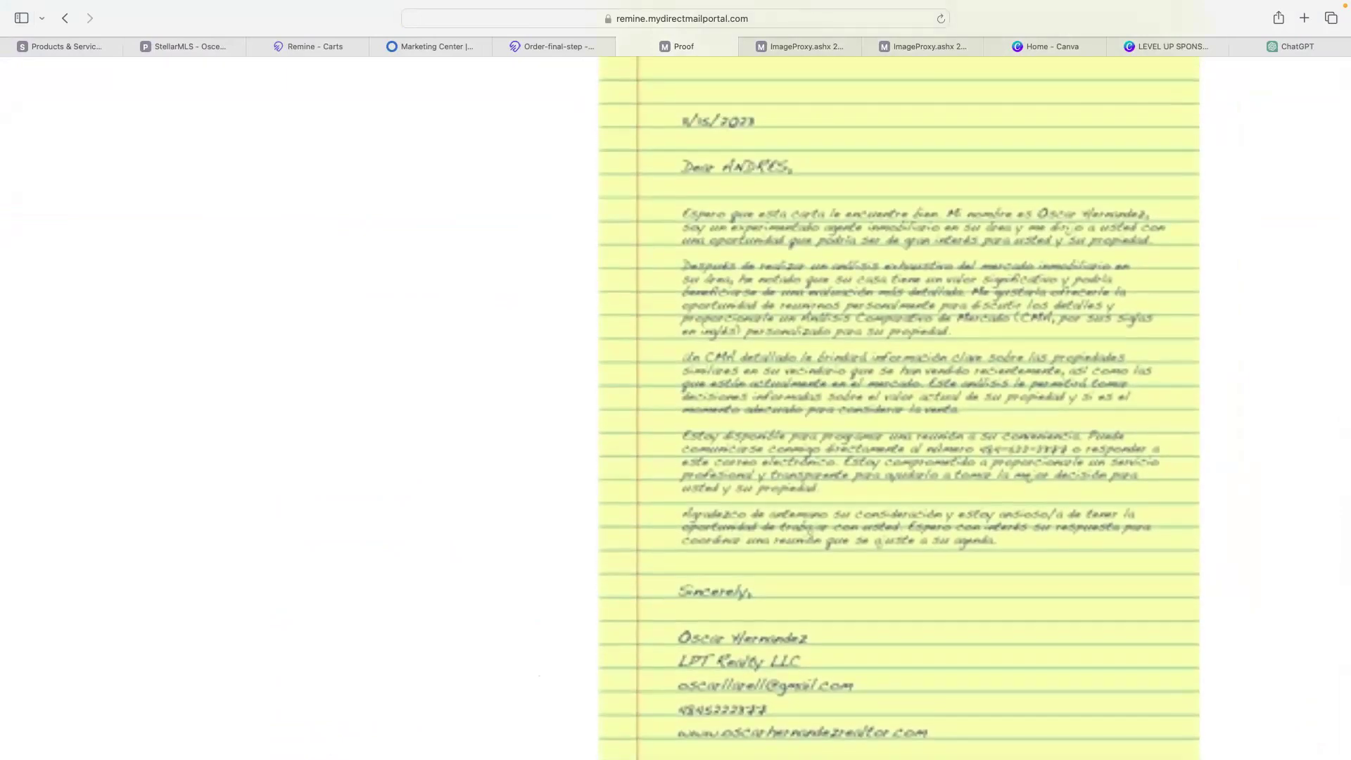
scroll(493, 333, "down", 5)
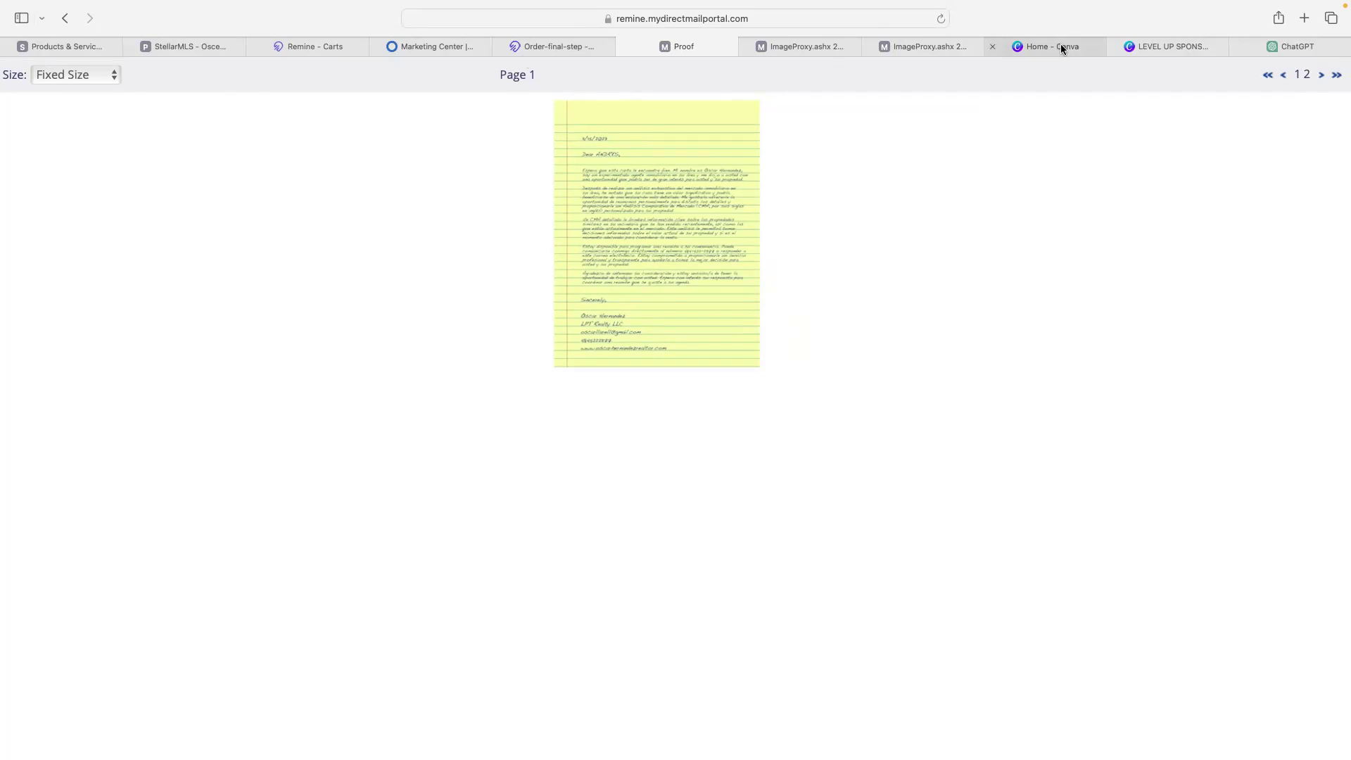
- Go back through Marketing Center to the BLV Potential sellers cart and close the Complete notice
left_click(546, 45)
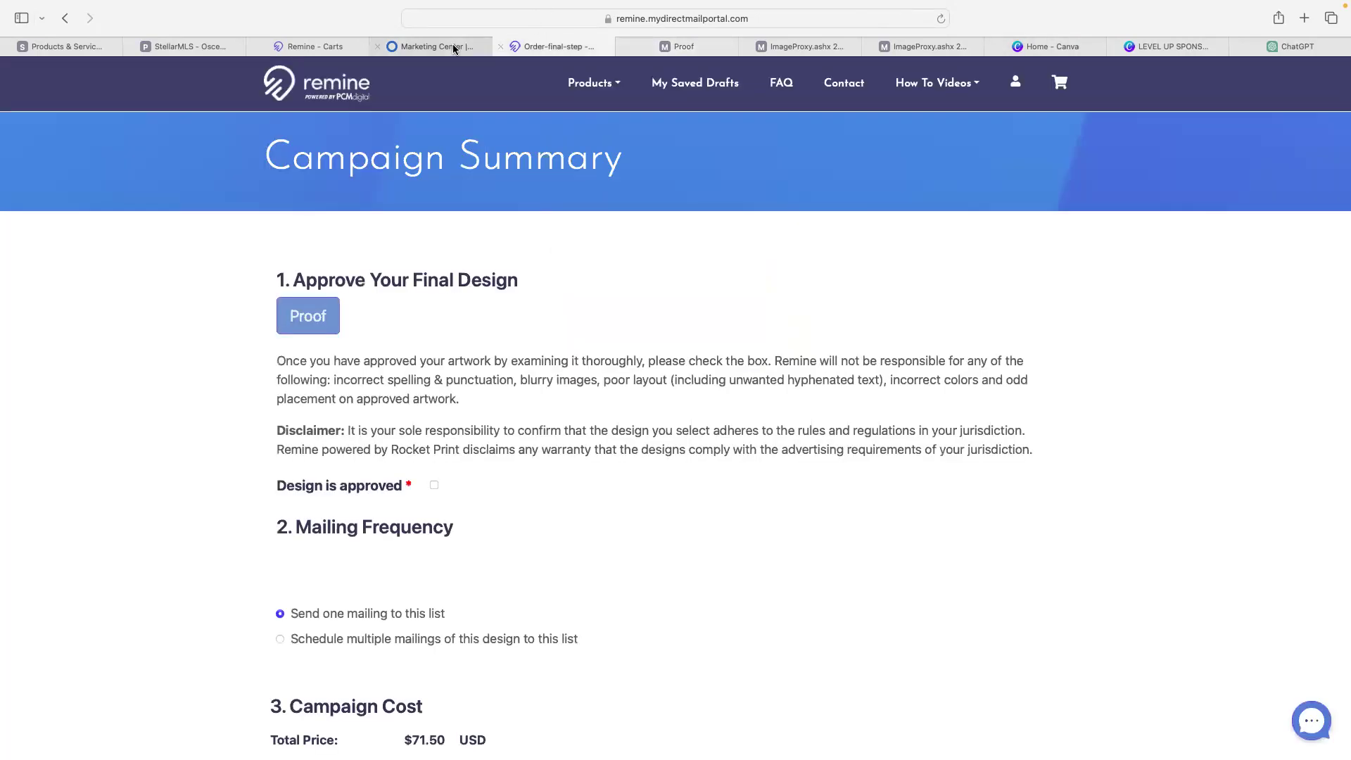
left_click(454, 47)
left_click(316, 46)
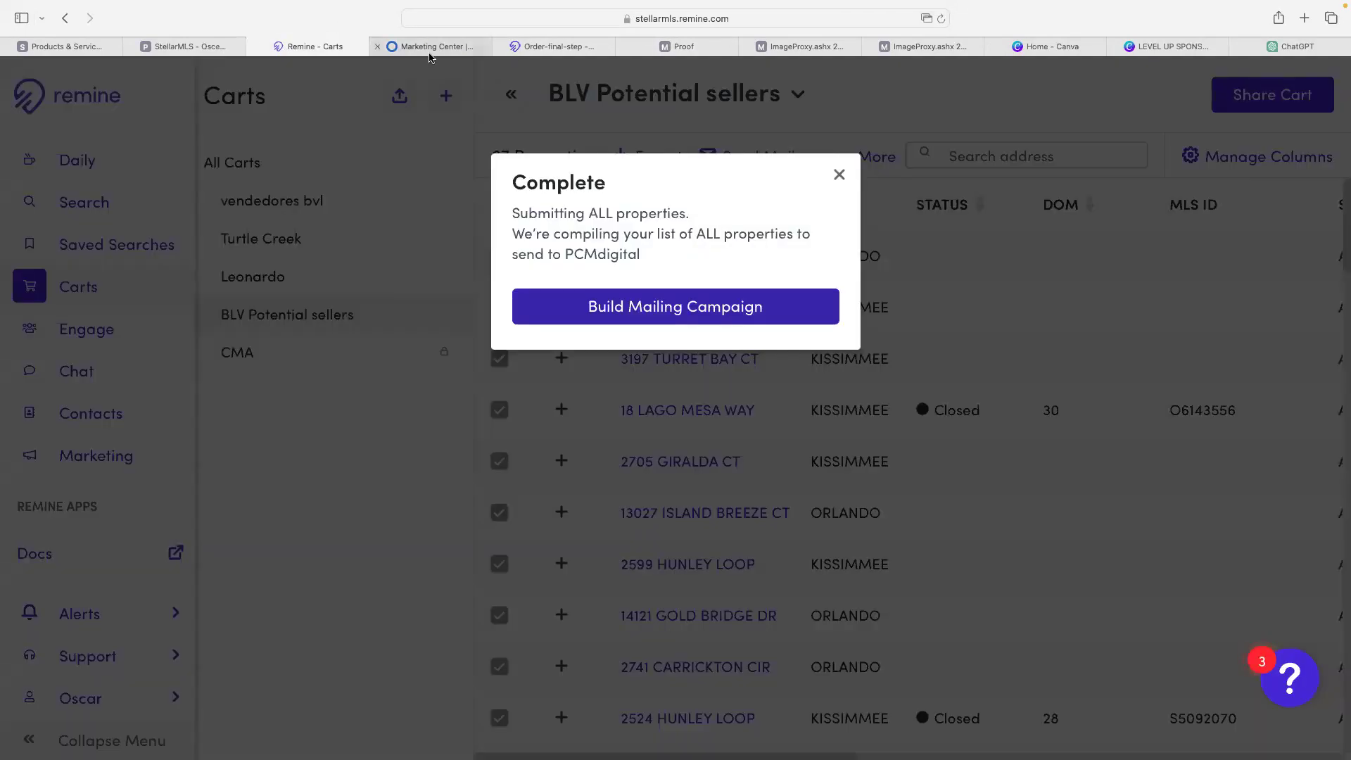
left_click(839, 175)
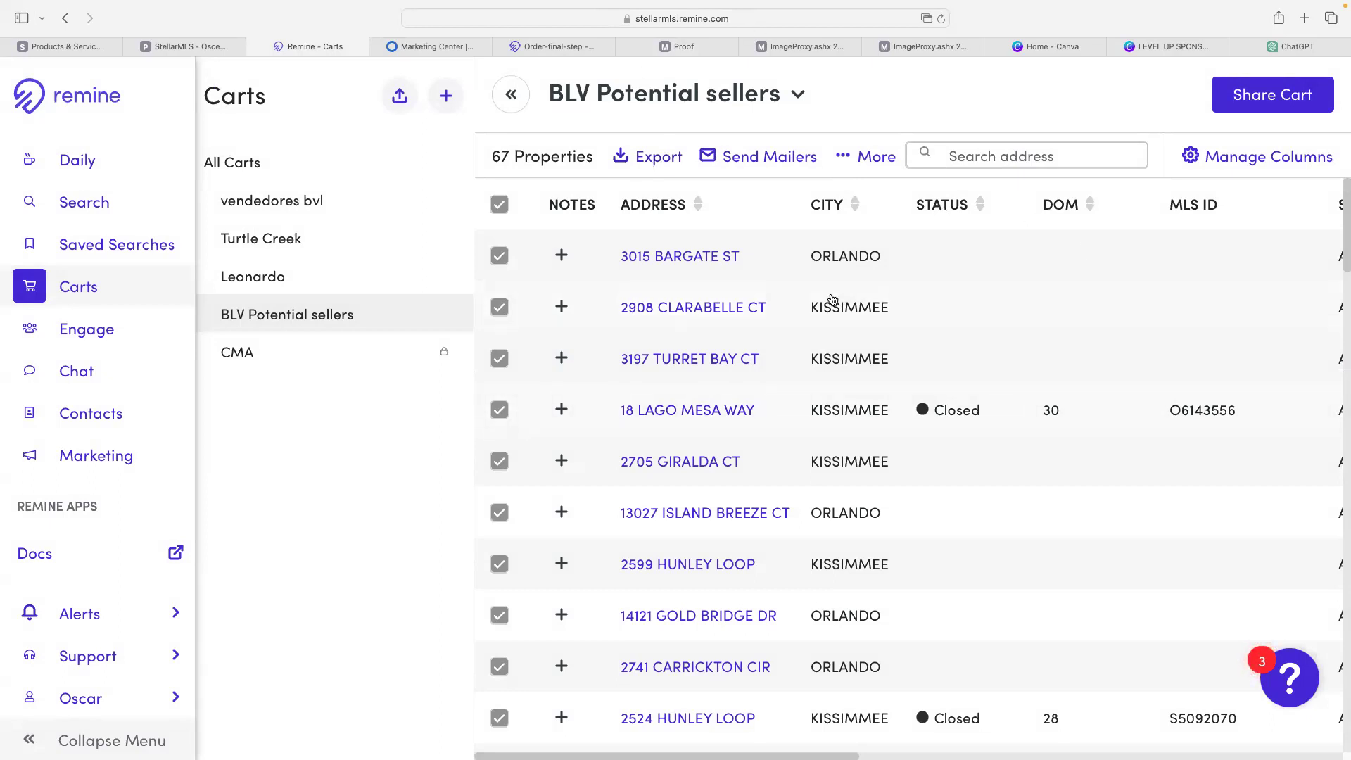
- Switch to Canva home and close the LEVEL UP SPONSORS design preview
left_click(1013, 50)
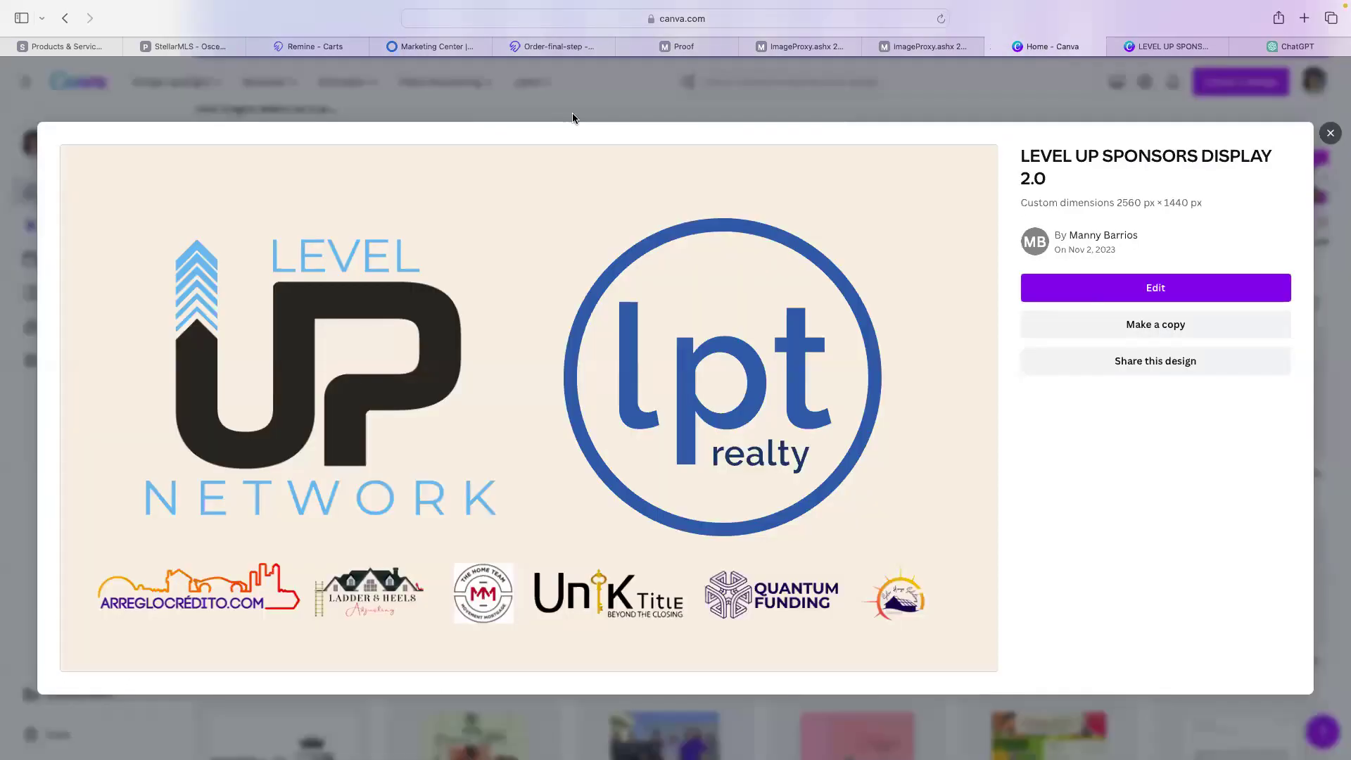
left_click(552, 121)
scroll(475, 293, "up", 5)
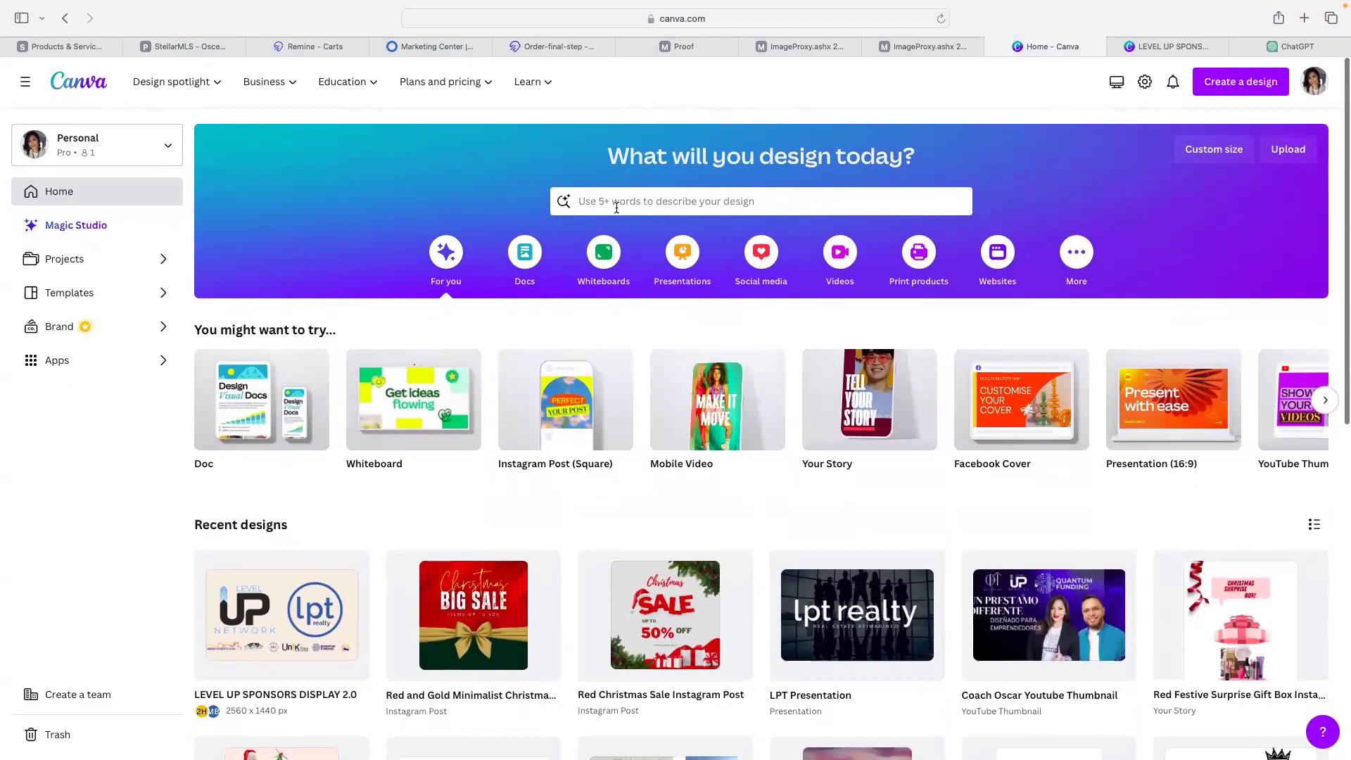
- Filter Projects to Designs and open the yellow closing-cost credit cheque design
left_click(58, 257)
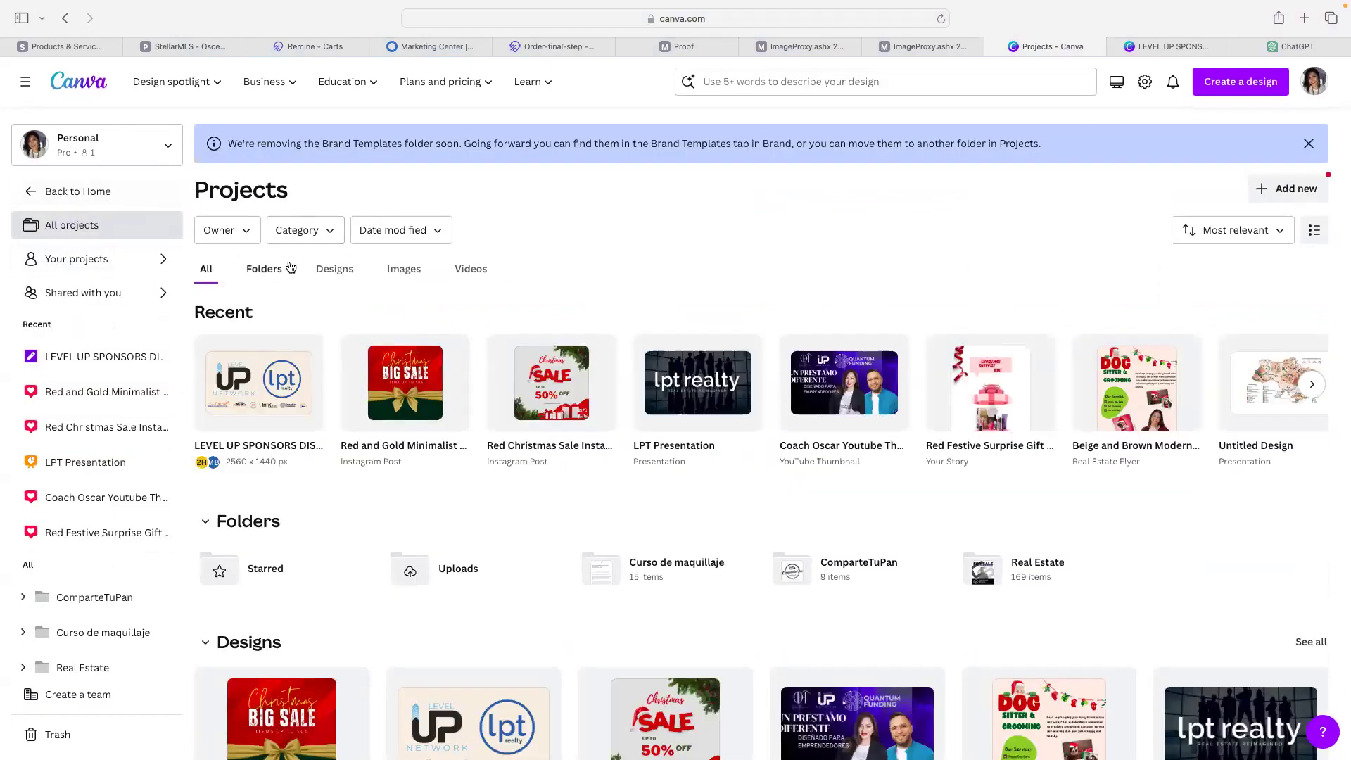
left_click(331, 275)
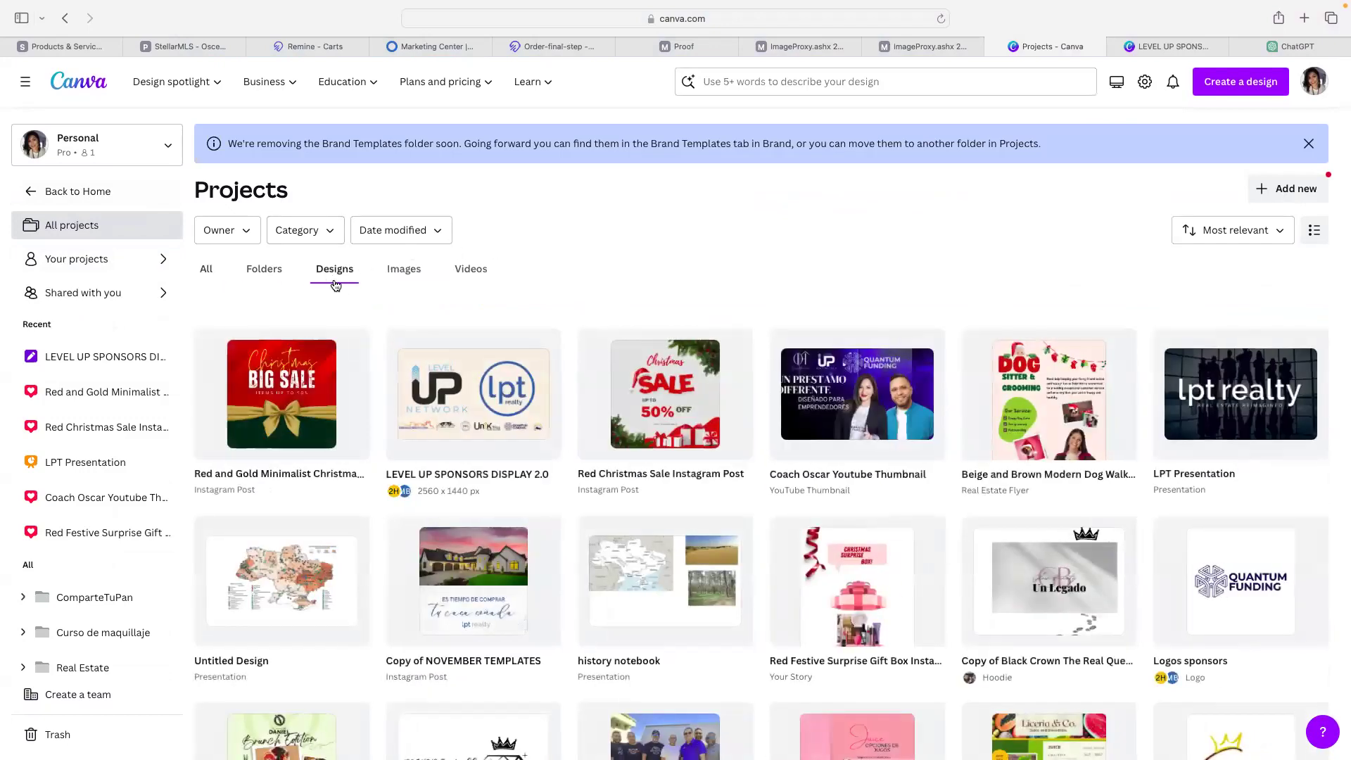
scroll(497, 376, "down", 15)
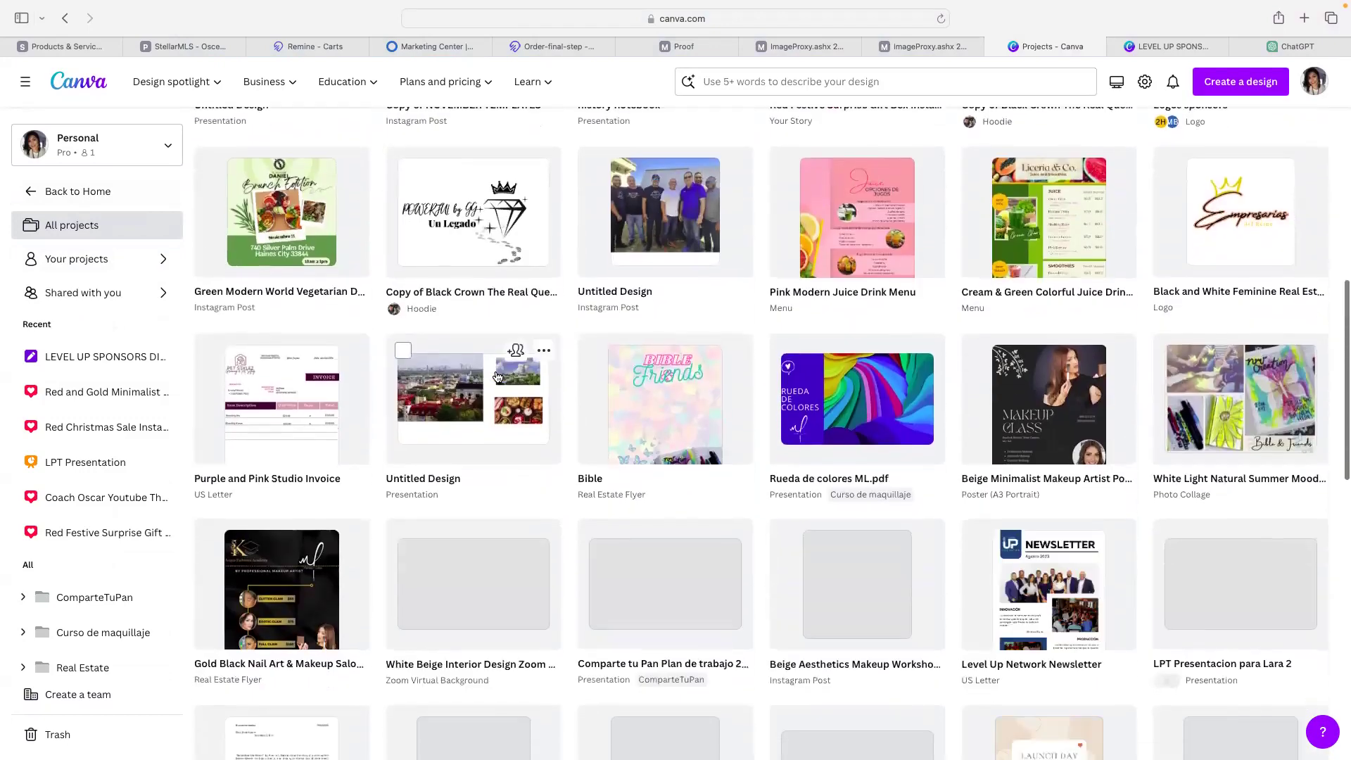
scroll(497, 377, "down", 15)
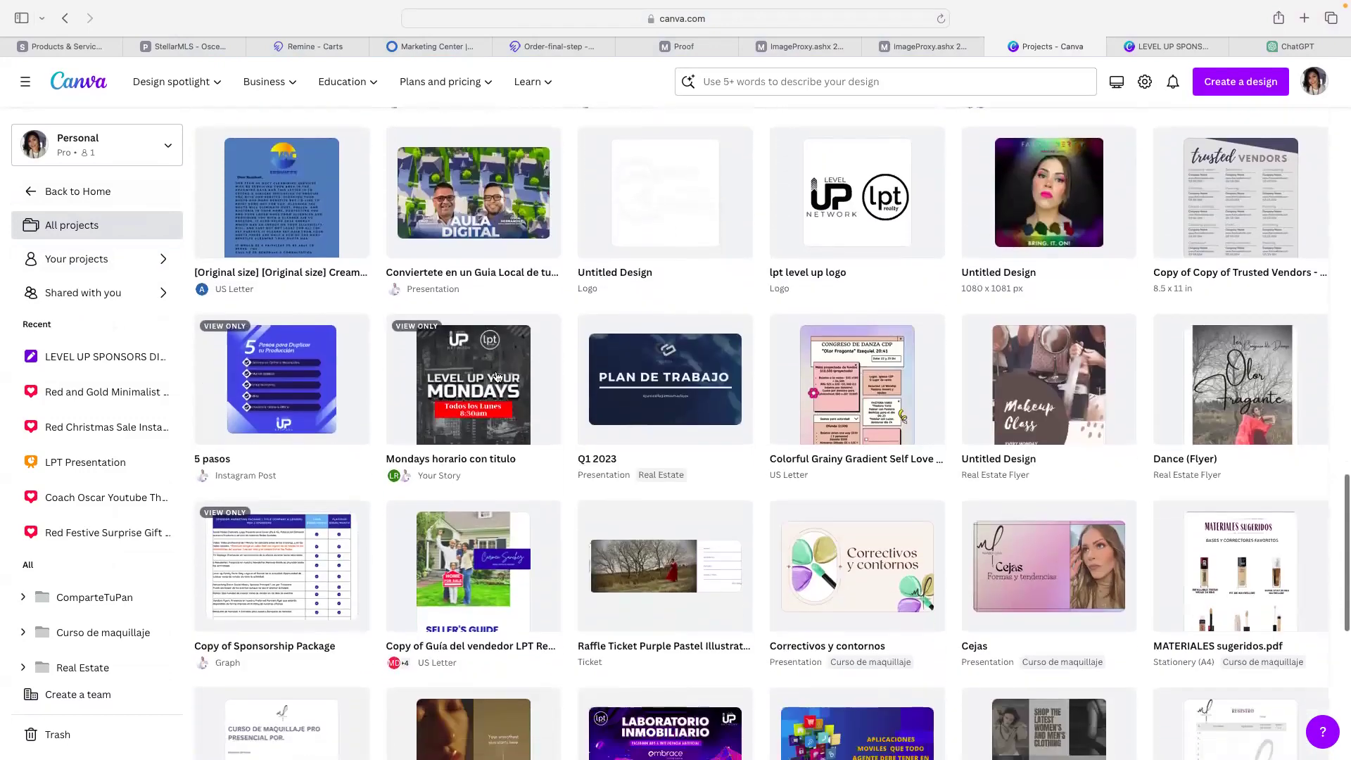
scroll(497, 377, "down", 5)
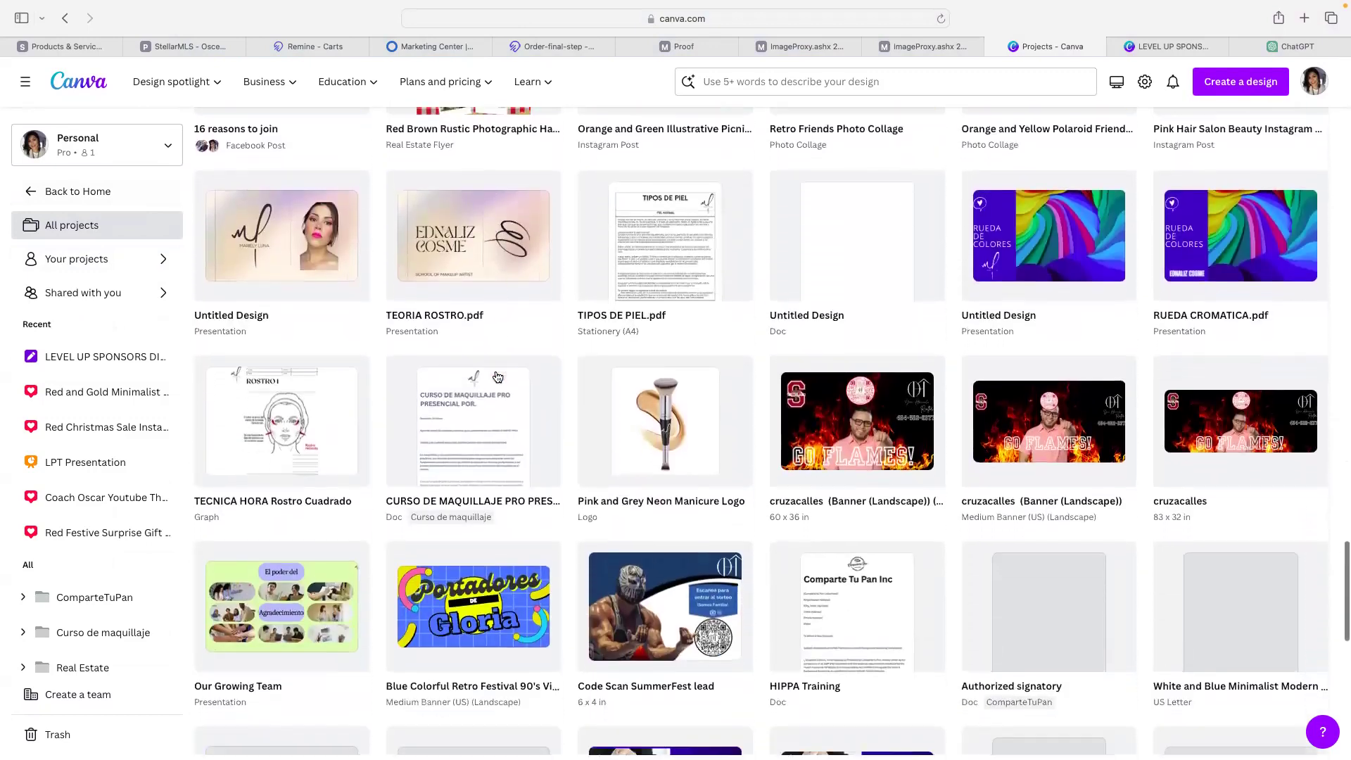
scroll(497, 376, "up", 4)
scroll(497, 376, "down", 15)
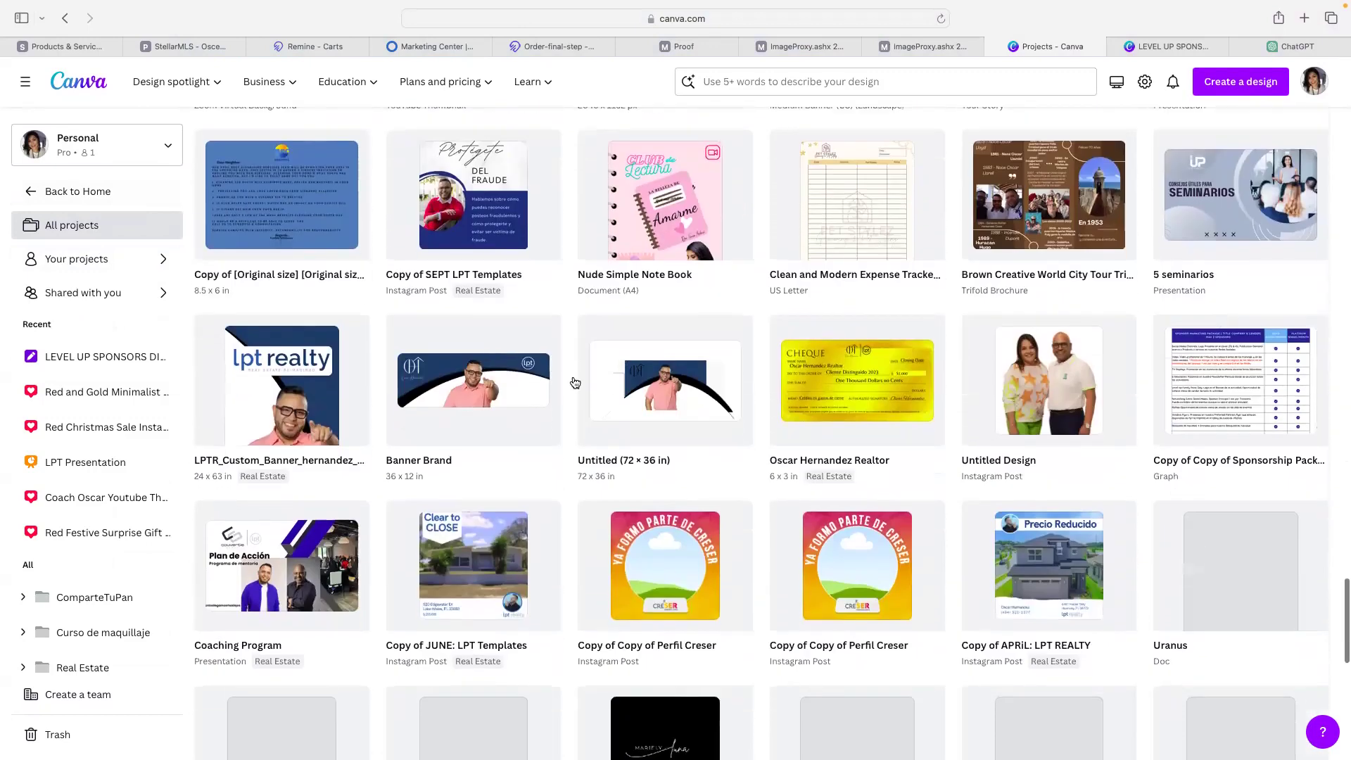
left_click(792, 390)
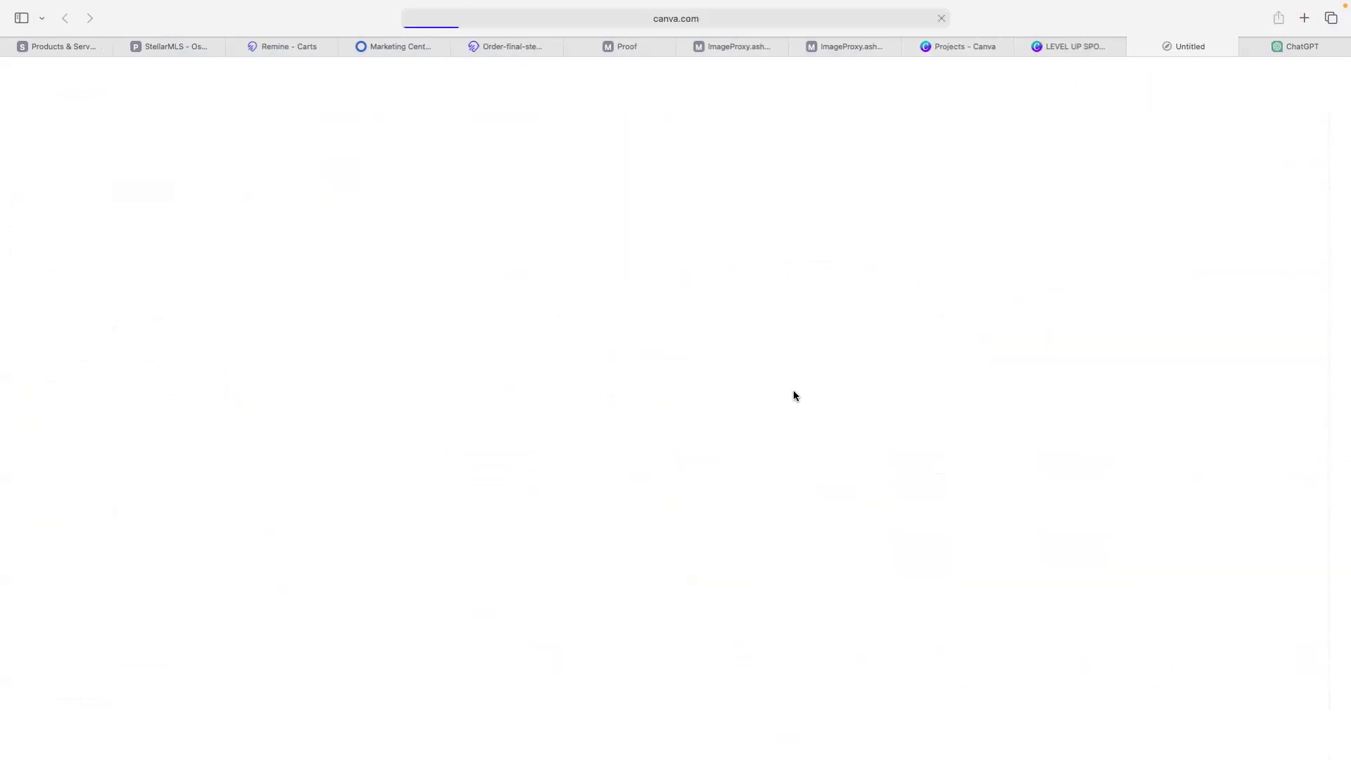